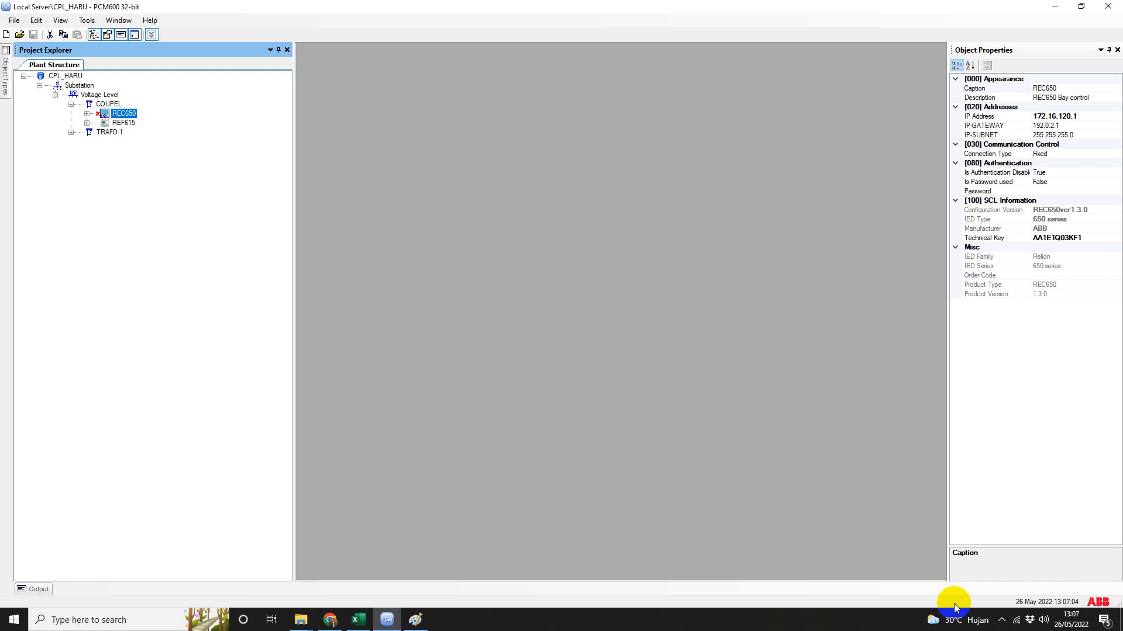
# Switch to Paint for sketching the M, RTU, BCU, BPU and BUSPRO network diagram.
pyautogui.click(412, 612)
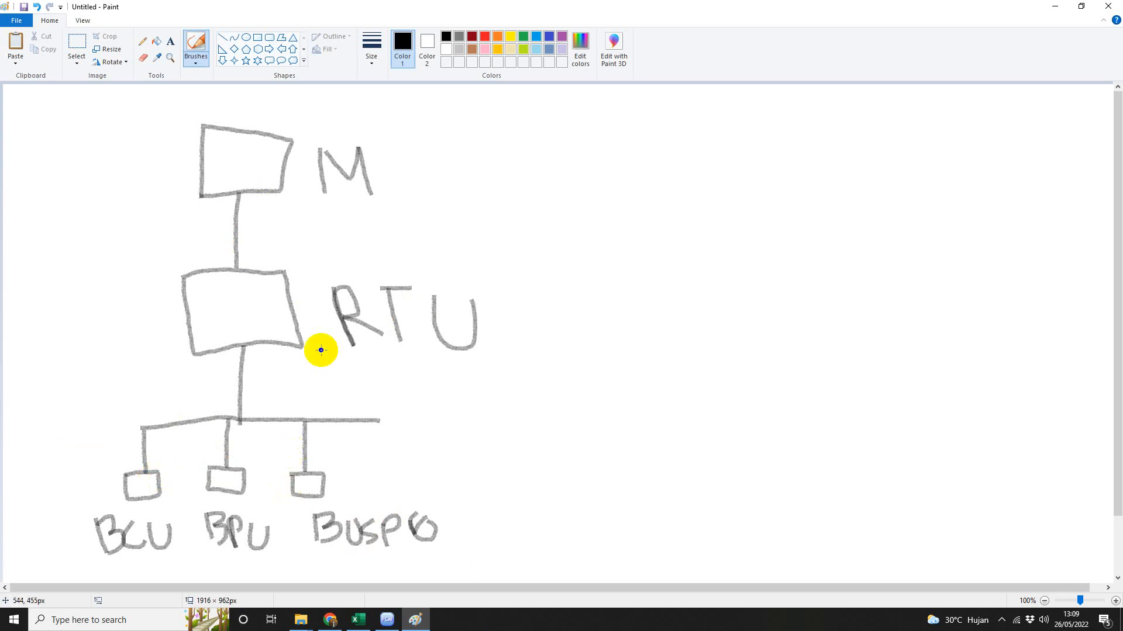
# Switch to TIP BAY COUPLE HARU_25.xlsx in Excel and review the signal list along the TYPE column from row 7 to its end.
pyautogui.click(362, 619)
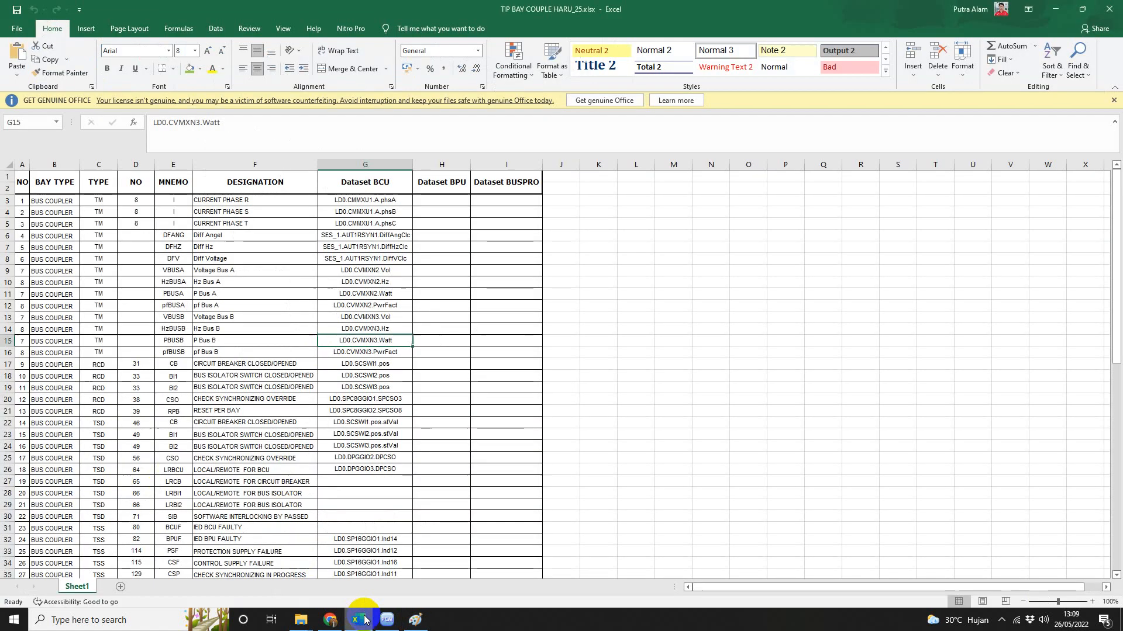
pyautogui.click(76, 246)
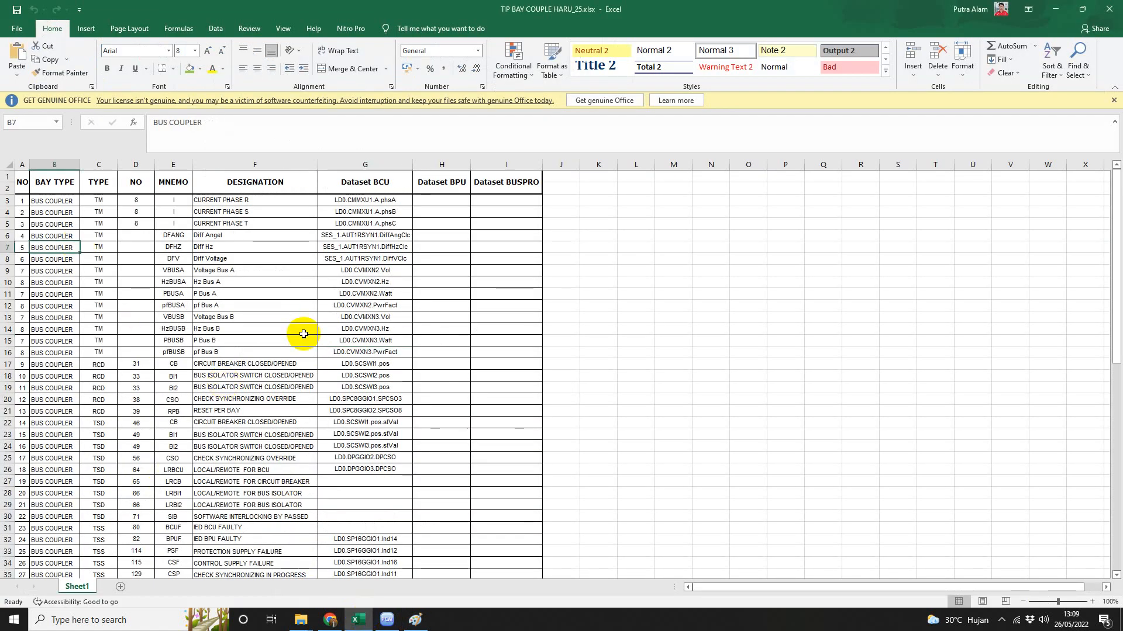
pyautogui.press('Right')
pyautogui.press('Right')
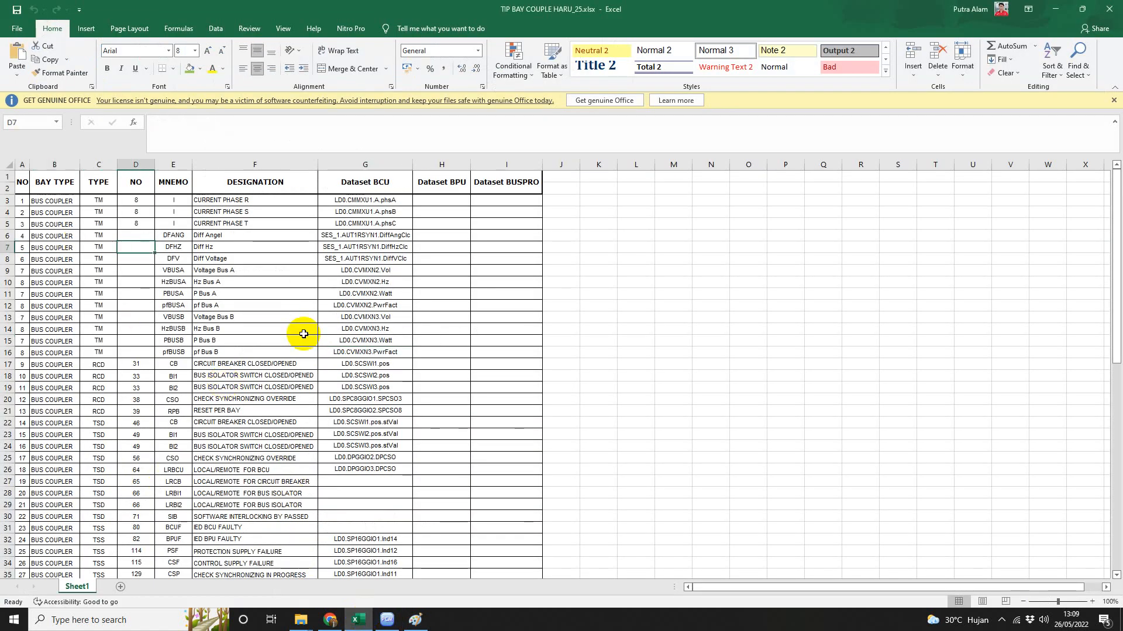
pyautogui.press('Left')
pyautogui.press('Down')
pyautogui.press('Down')
pyautogui.press('Down')
pyautogui.press('Down')
pyautogui.press('Down')
pyautogui.press('Down')
pyautogui.press('Down')
pyautogui.press('Down')
pyautogui.press('Down')
pyautogui.press('Down')
pyautogui.press('Down')
pyautogui.press('Down')
pyautogui.press('Down')
pyautogui.press('Down')
pyautogui.press('Down')
pyautogui.press('Down')
pyautogui.press('Down')
pyautogui.press('Down')
pyautogui.press('Down')
pyautogui.press('Down')
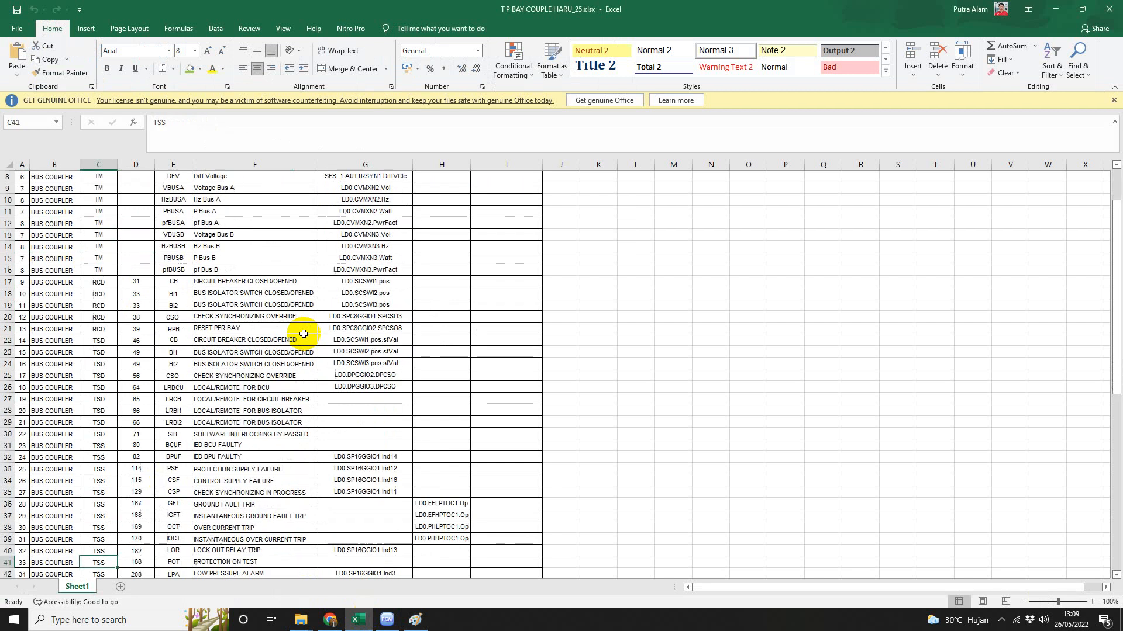
pyautogui.press('Down')
pyautogui.press('Down')
pyautogui.press('Down')
pyautogui.press('Down')
pyautogui.press('Down')
pyautogui.press('Down')
pyautogui.press('Down')
pyautogui.press('Down')
pyautogui.press('Down')
pyautogui.press('Down')
pyautogui.press('Down')
pyautogui.press('Down')
pyautogui.press('Down')
pyautogui.press('Down')
pyautogui.press('Down')
pyautogui.press('Down')
pyautogui.press('Down')
pyautogui.press('Down')
pyautogui.press('Down')
pyautogui.press('Down')
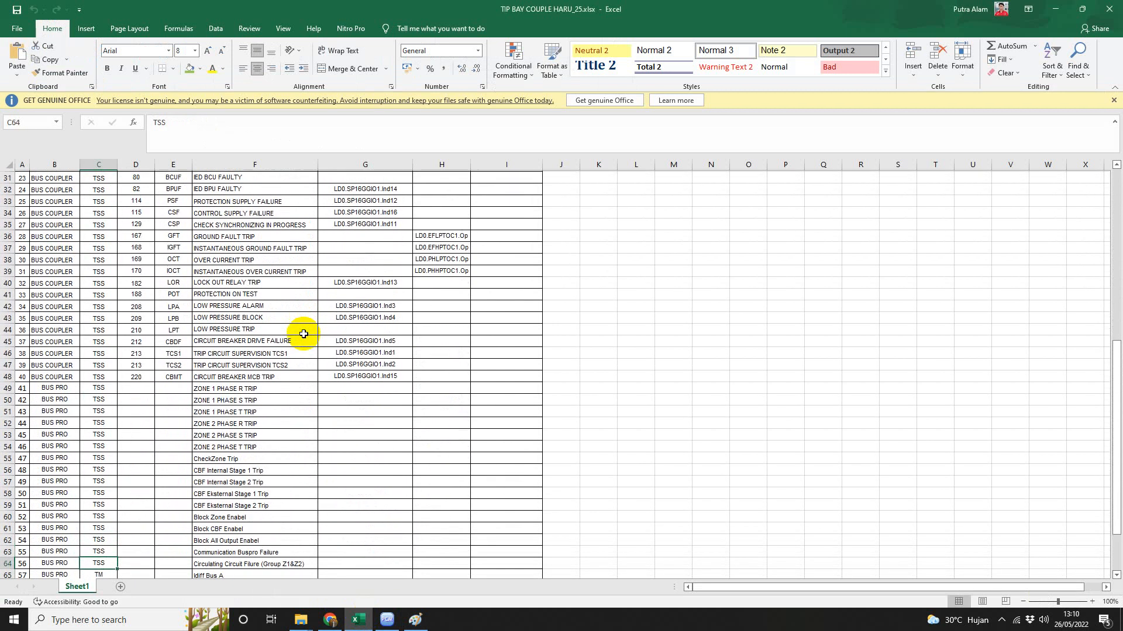
pyautogui.press('Down')
pyautogui.press('Down')
pyautogui.press('Down')
pyautogui.press('Down')
pyautogui.press('Down')
pyautogui.press('Down')
pyautogui.press('Down')
pyautogui.press('Down')
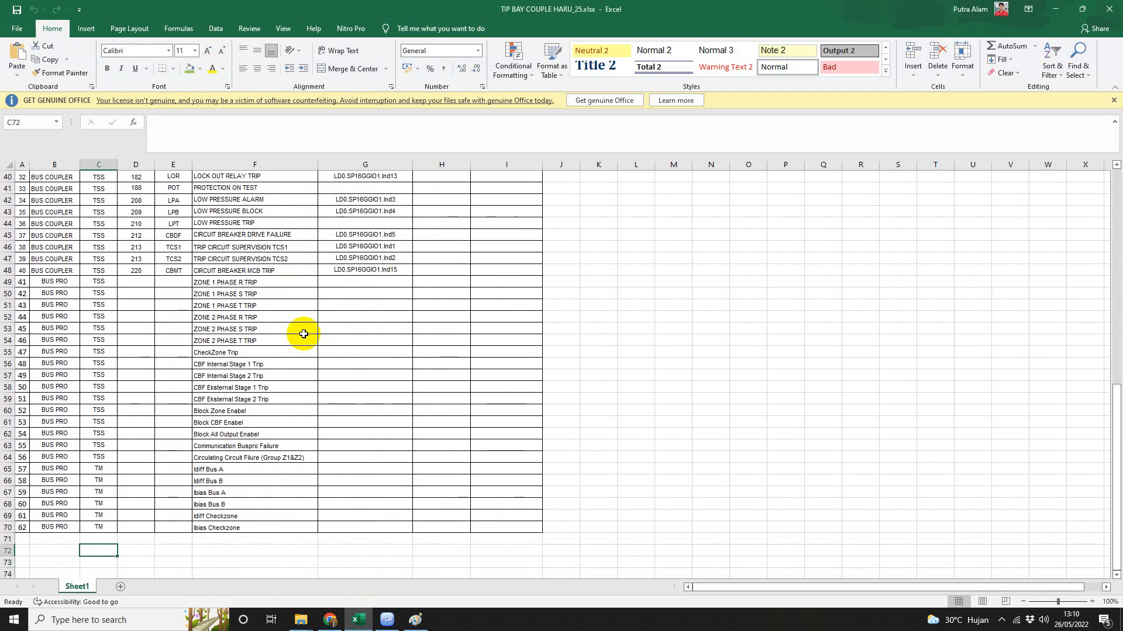
# Return to the start of the signal list and select the columns Dataset BCU through Dataset BUSPRO.
pyautogui.press('Up')
pyautogui.press('Up')
pyautogui.press('Up')
pyautogui.press('Up')
pyautogui.press('Up')
pyautogui.press('Up')
pyautogui.press('Up')
pyautogui.press('Up')
pyautogui.press('Up')
pyautogui.press('Up')
pyautogui.press('Up')
pyautogui.press('Up')
pyautogui.press('Up')
pyautogui.press('Up')
pyautogui.press('Up')
pyautogui.press('Up')
pyautogui.press('Up')
pyautogui.press('Up')
pyautogui.press('Up')
pyautogui.press('Up')
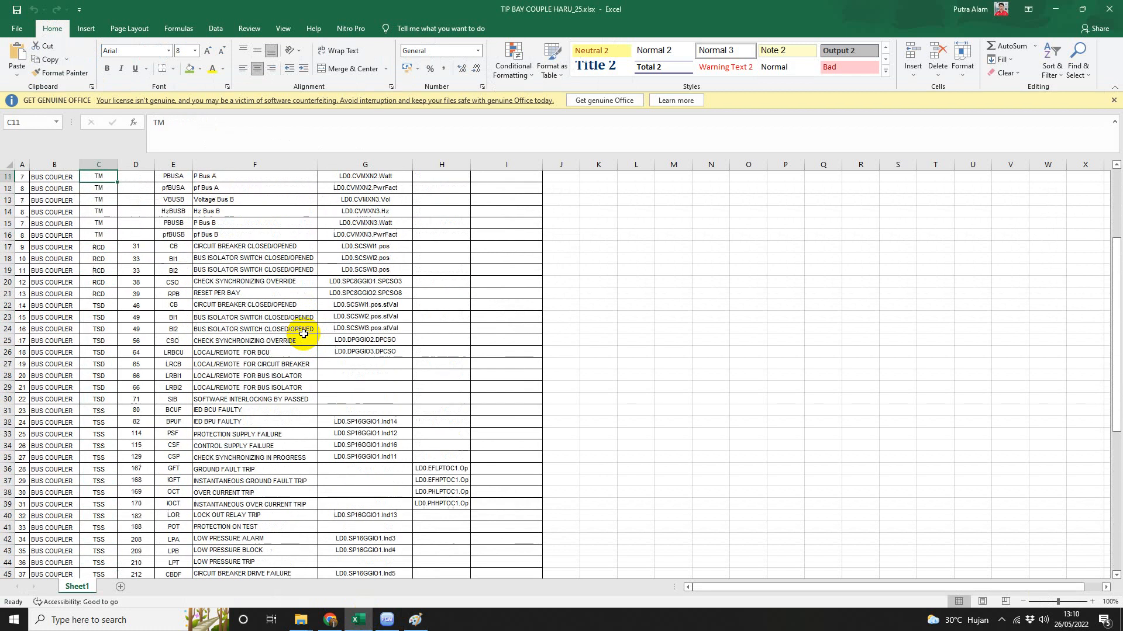
pyautogui.press('Up')
pyautogui.press('Up')
pyautogui.press('Up')
pyautogui.press('Up')
pyautogui.press('Up')
pyautogui.press('Up')
pyautogui.press('Up')
pyautogui.press('Up')
pyautogui.press('Up')
pyautogui.click(380, 161)
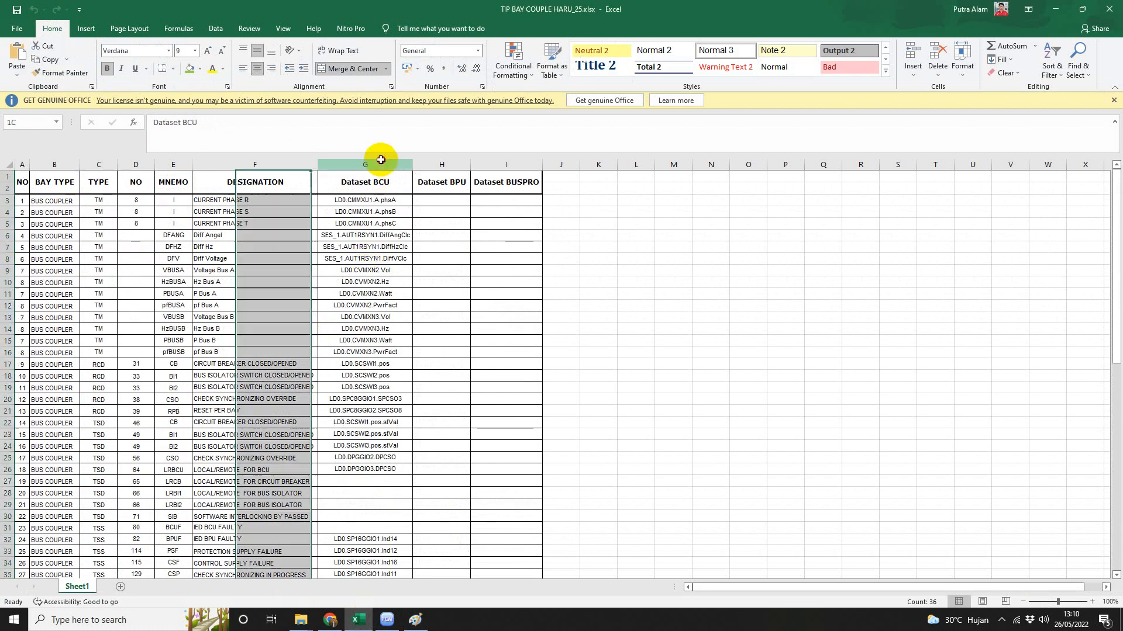
pyautogui.moveTo(380, 160); pyautogui.dragTo(502, 157)
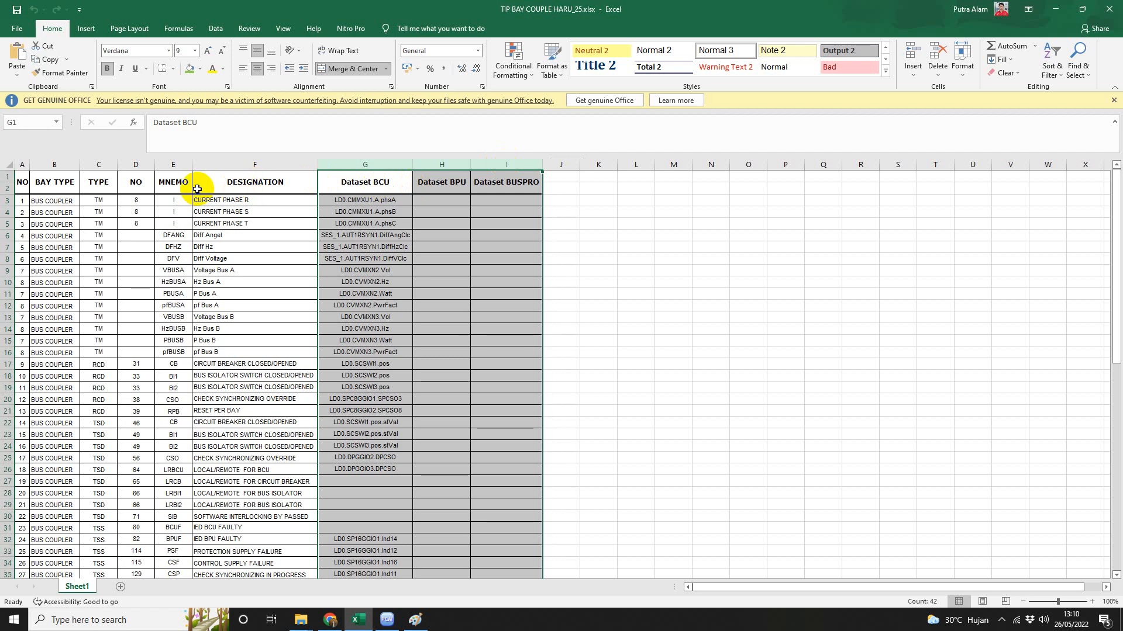
# Examine the headers from BAY TYPE to DESIGNATION and the first designations down to Diff Angel.
pyautogui.click(59, 184)
pyautogui.press('Right')
pyautogui.press('Right')
pyautogui.press('Right')
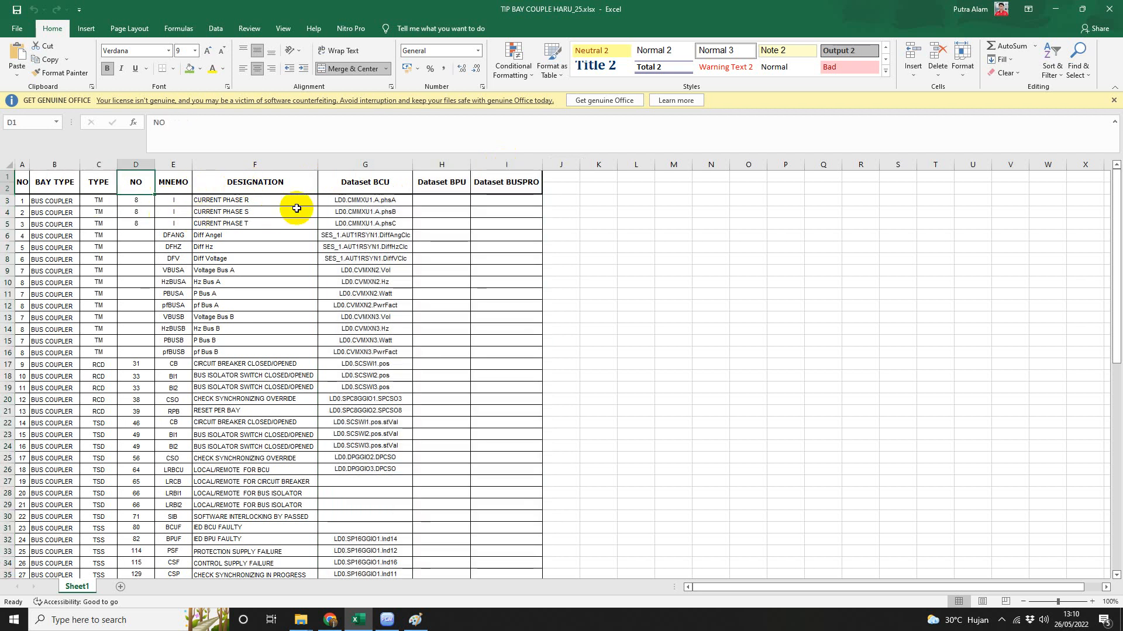
pyautogui.press('Right')
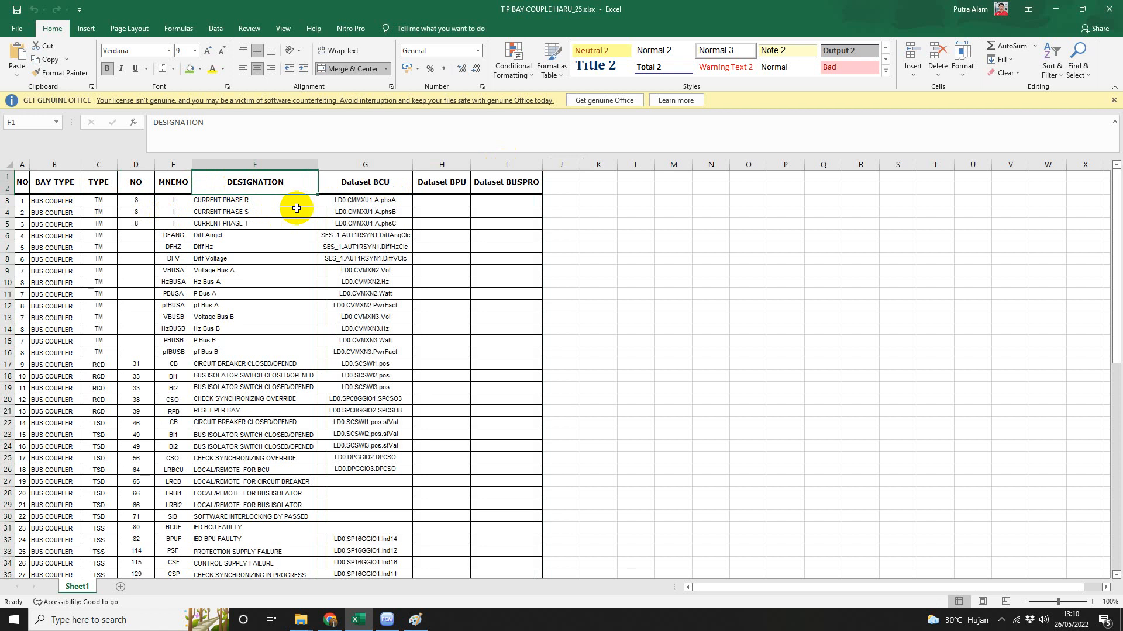
pyautogui.press('Down')
pyautogui.press('Down')
pyautogui.press('Down')
pyautogui.press('Down')
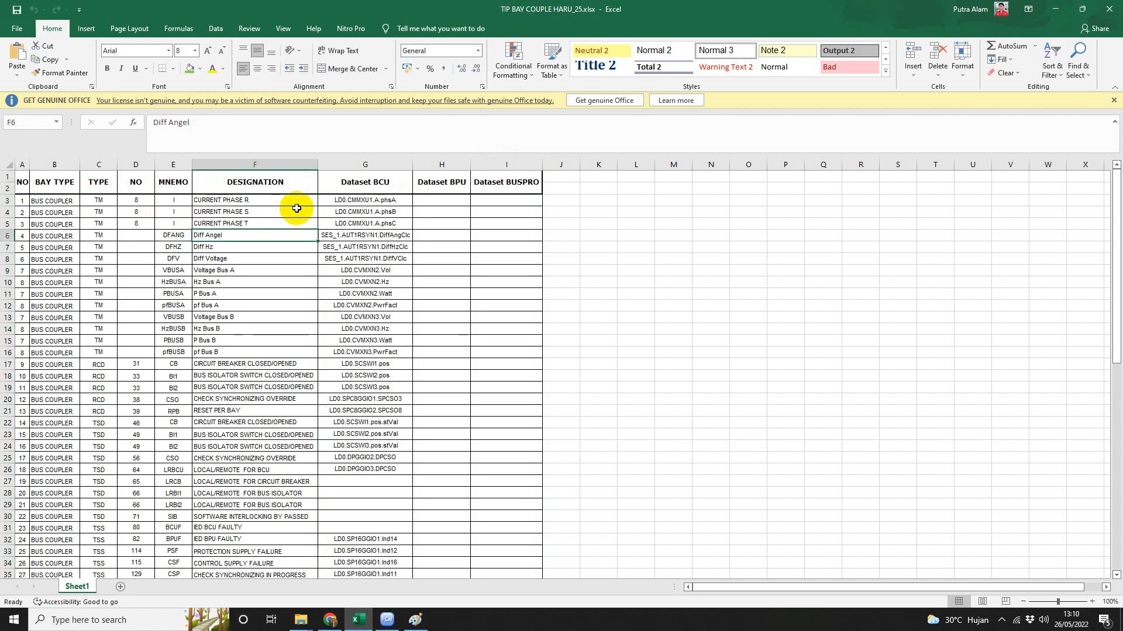
# Examine the TYPE entries from the CURRENT PHASE R row down to the Voltage Bus A row.
pyautogui.press('Up')
pyautogui.press('Up')
pyautogui.press('Up')
pyautogui.press('Left')
pyautogui.press('Left')
pyautogui.press('Left')
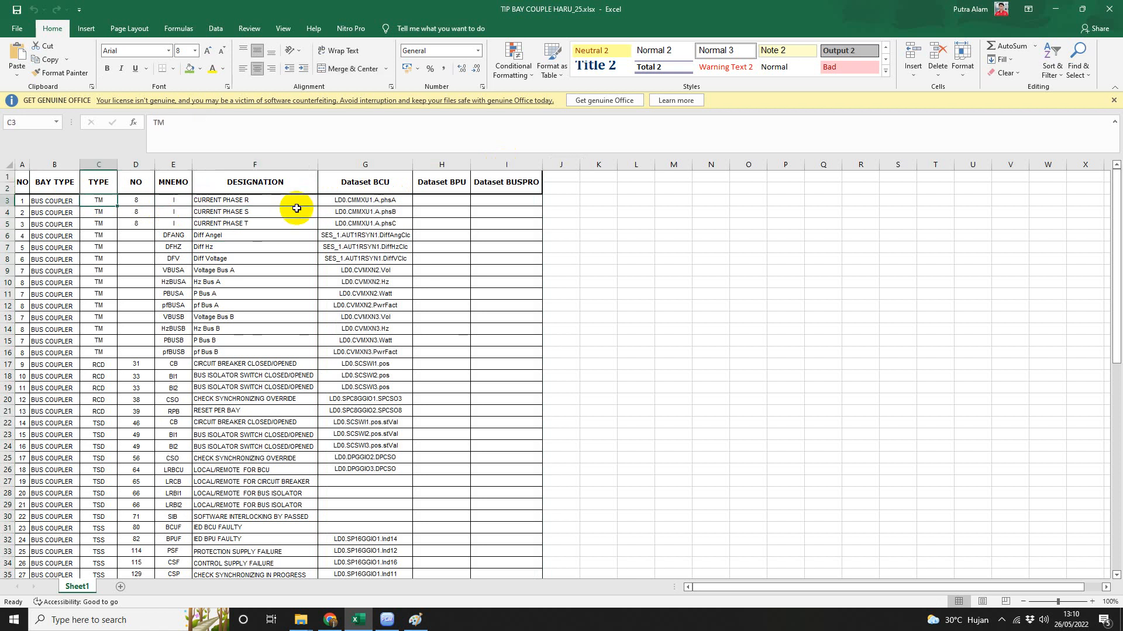
pyautogui.press('Down')
pyautogui.press('Down')
pyautogui.press('Down')
pyautogui.press('Down')
pyautogui.press('Down')
pyautogui.press('Down')
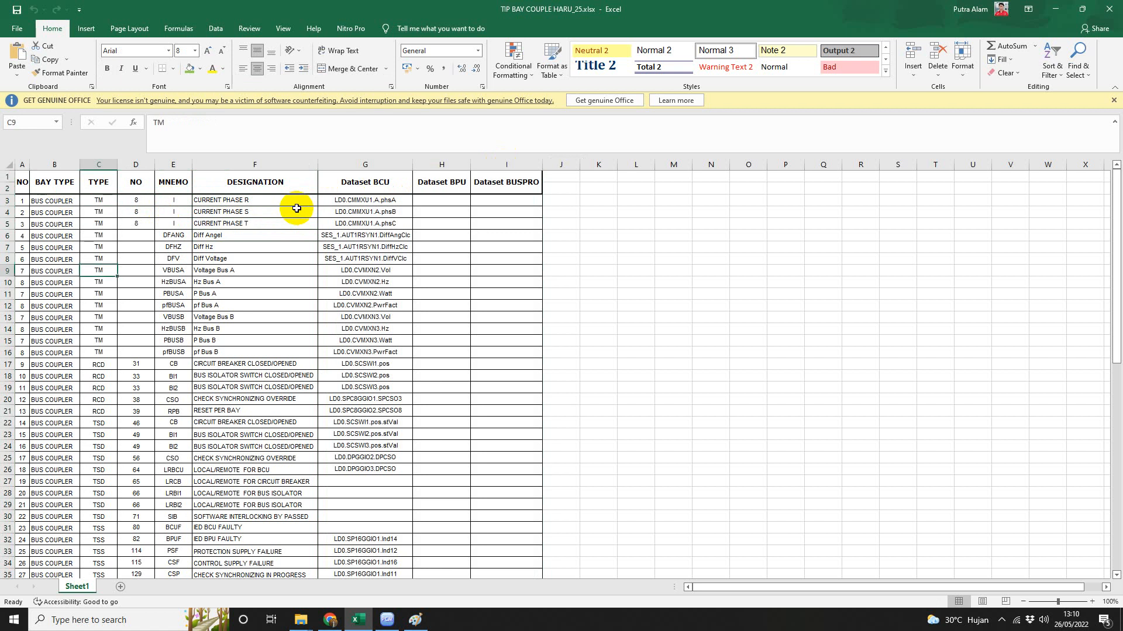
# Examine the CURRENT PHASE R row from its BAY TYPE cell across to its DESIGNATION cell.
pyautogui.press('Up')
pyautogui.press('Up')
pyautogui.press('Up')
pyautogui.press('Up')
pyautogui.press('Up')
pyautogui.press('Up')
pyautogui.press('Left')
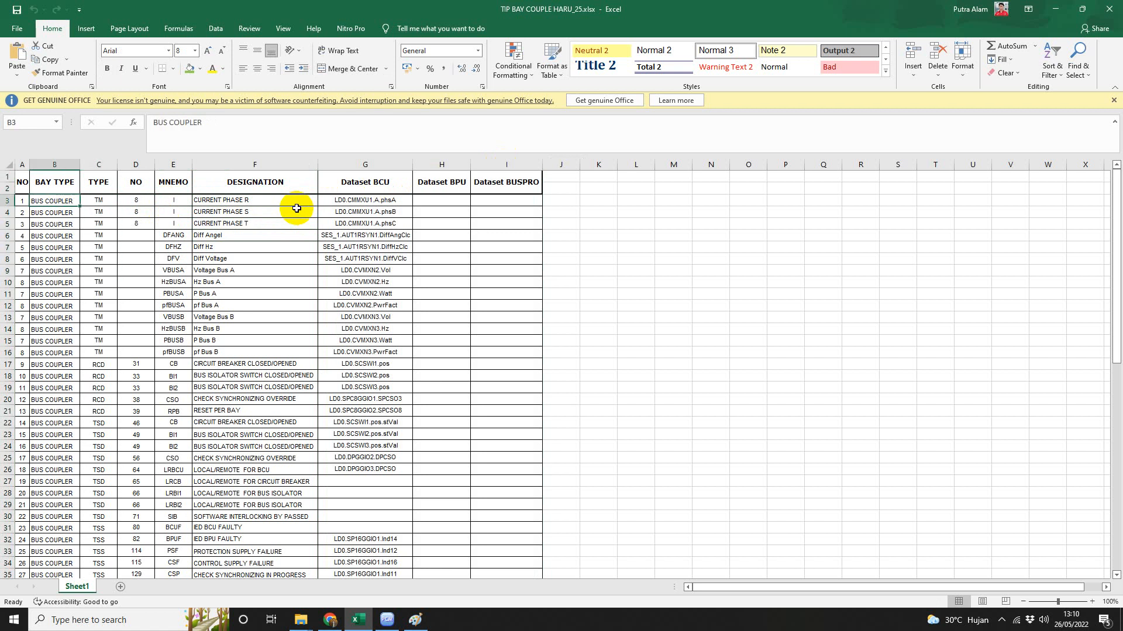
pyautogui.press('Right')
pyautogui.press('Right')
pyautogui.press('Right')
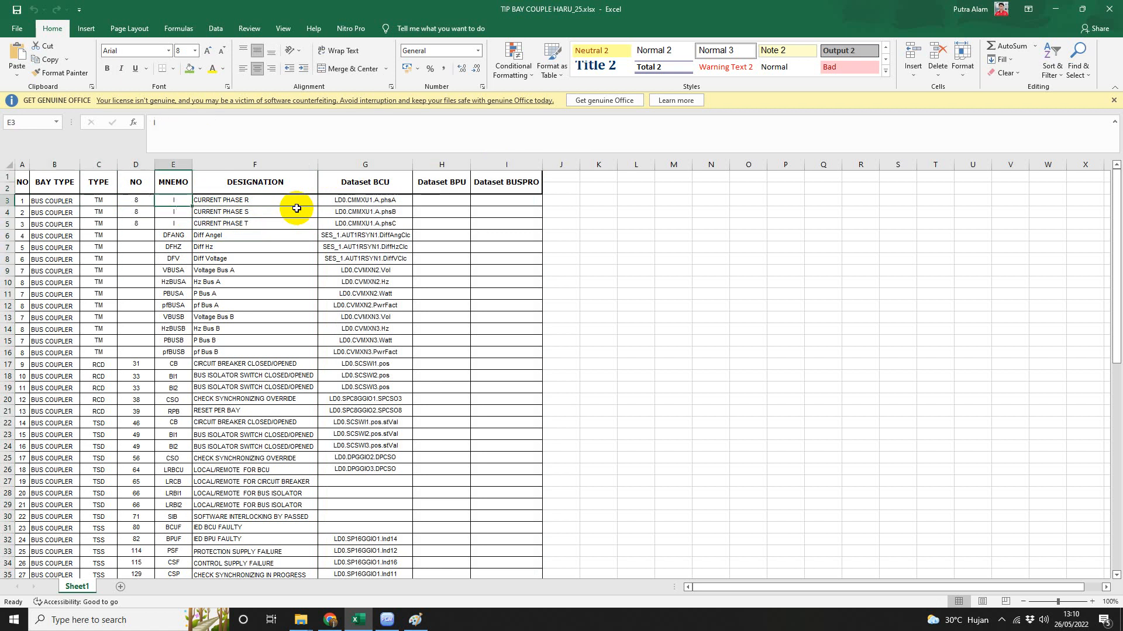
pyautogui.press('Right')
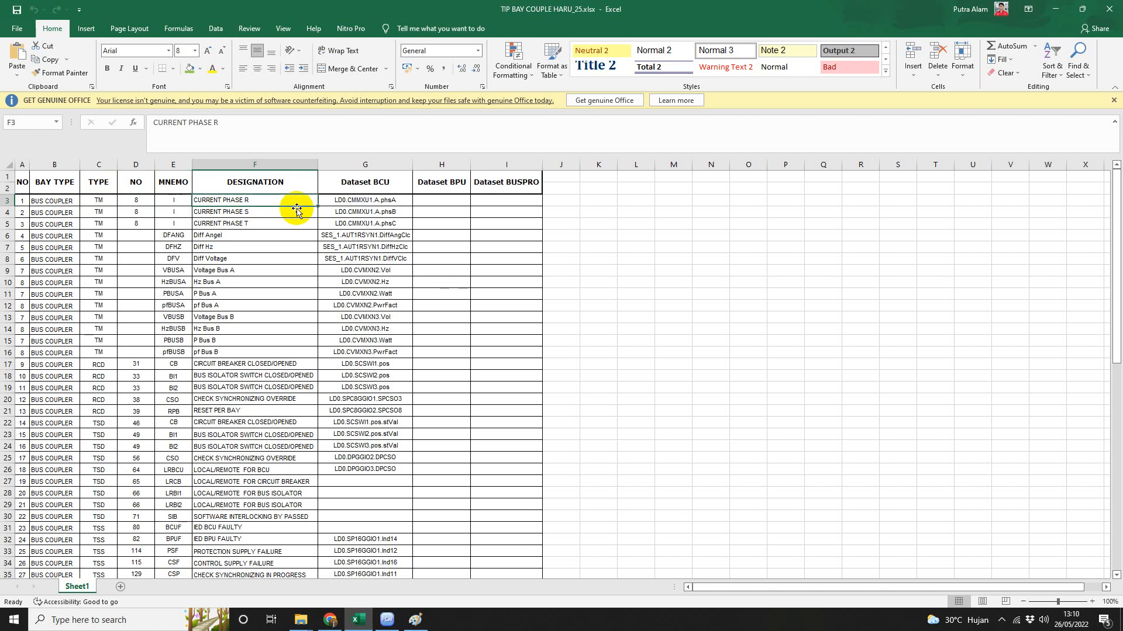
# Review the current phase designations, and recheck the first row's TYPE and MNEMO cells.
pyautogui.press('Down')
pyautogui.press('Down')
pyautogui.press('Up')
pyautogui.press('Up')
pyautogui.press('Left')
pyautogui.press('Left')
pyautogui.press('Left')
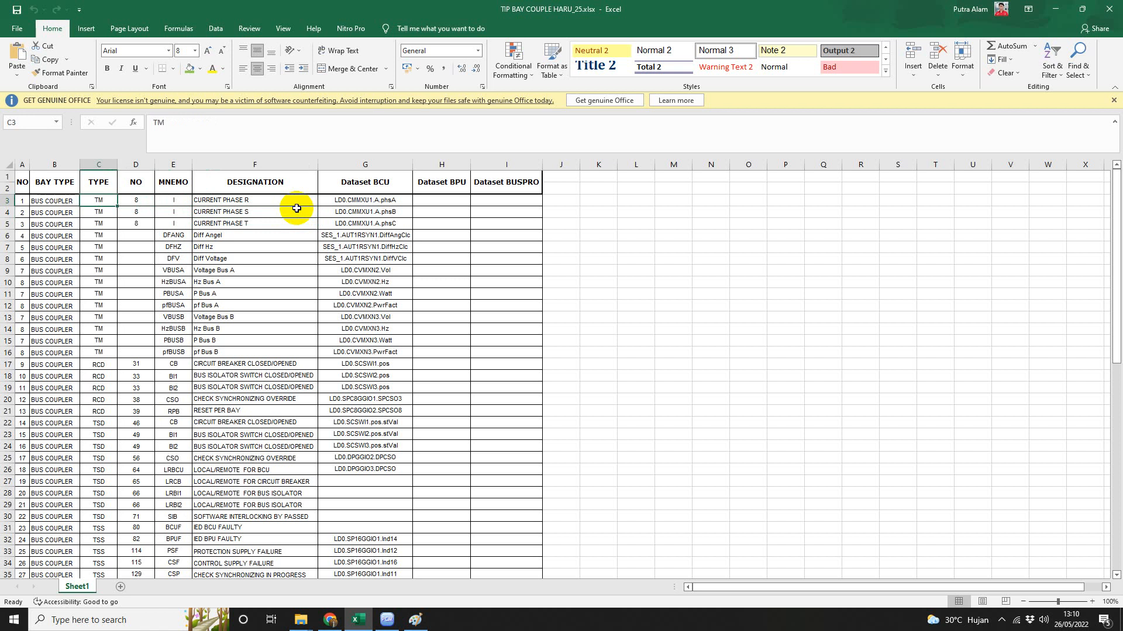
pyautogui.press('Right')
pyautogui.press('Right')
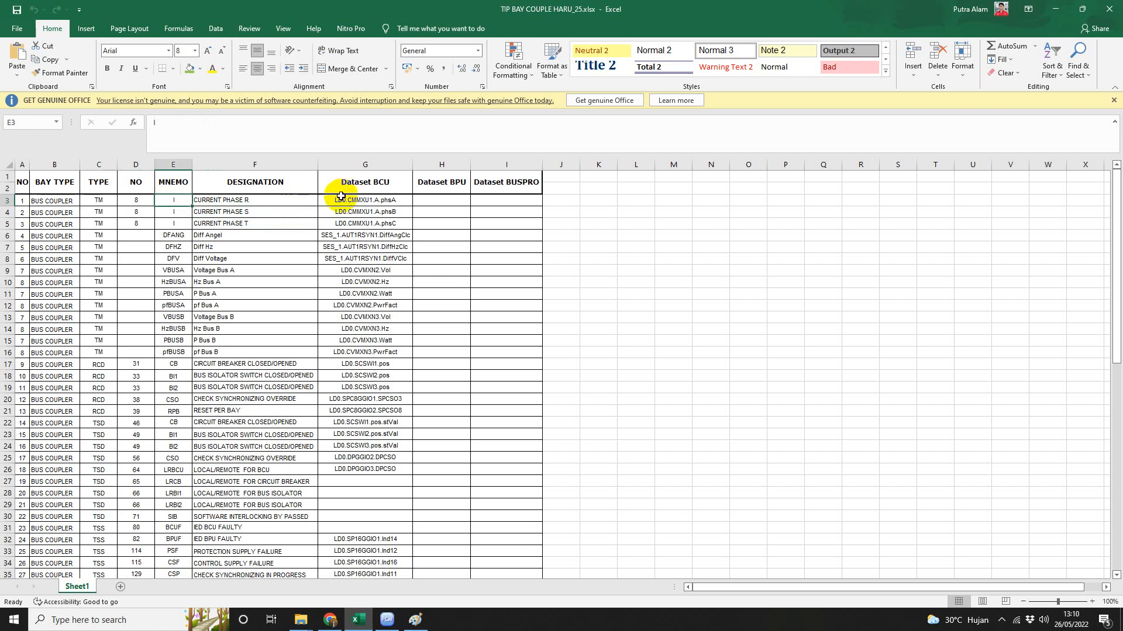
# Examine the Dataset BCU addresses down the list, including circuit breaker drive failure and trip circuit supervision TCS1 and TCS2.
pyautogui.moveTo(371, 198); pyautogui.dragTo(371, 549)
pyautogui.click(365, 258)
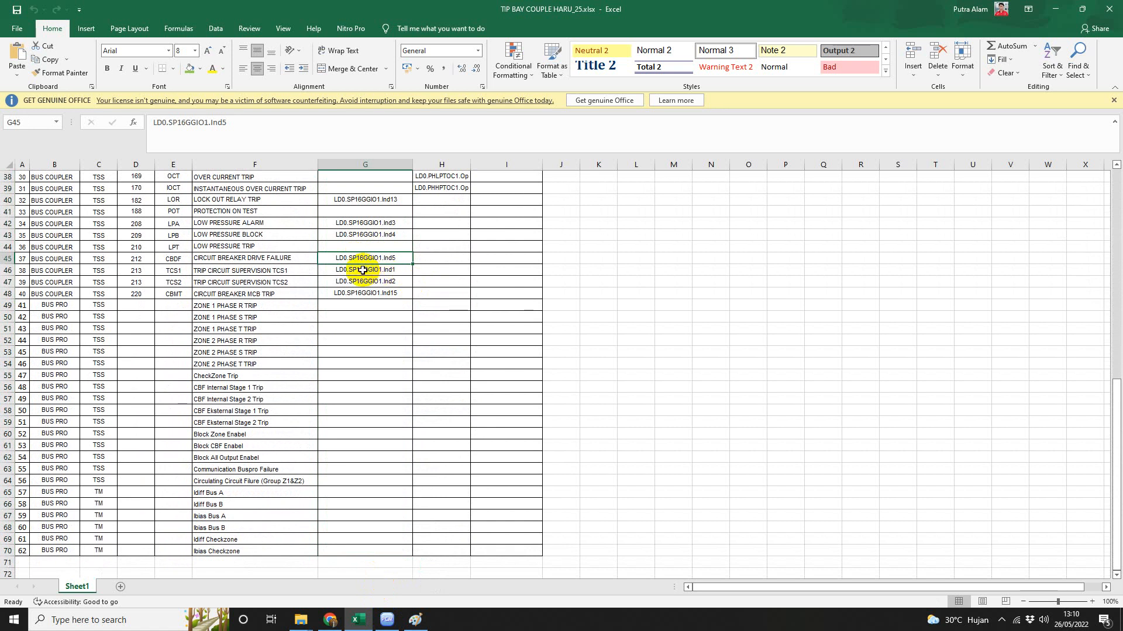
pyautogui.click(410, 269)
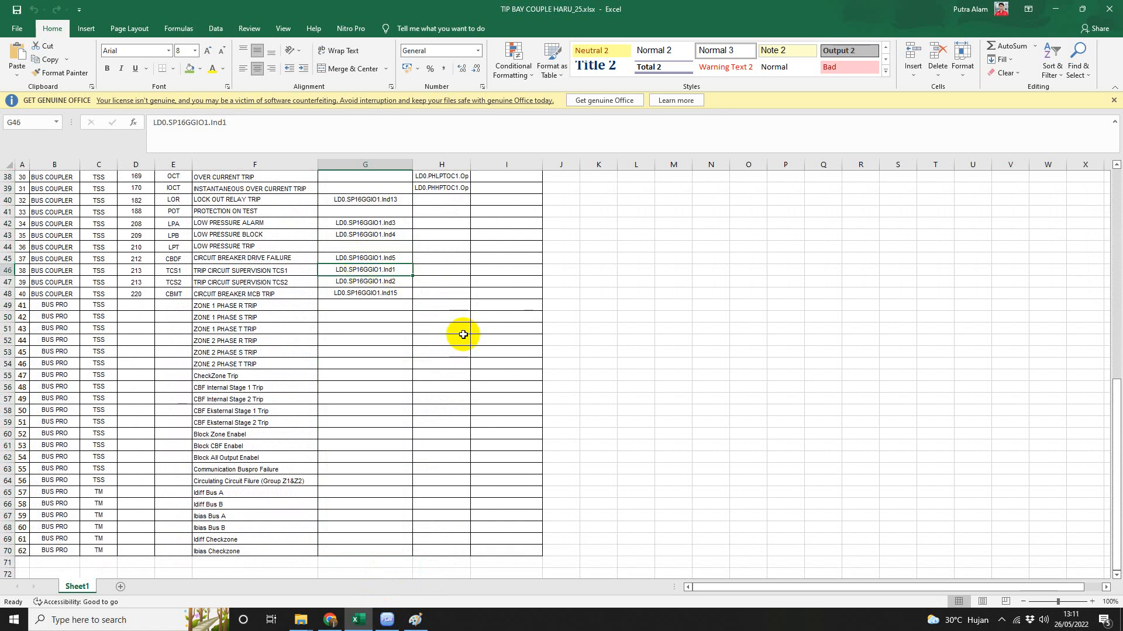
pyautogui.press('Down')
pyautogui.press('Down')
pyautogui.press('Down')
pyautogui.press('Up')
pyautogui.press('Up')
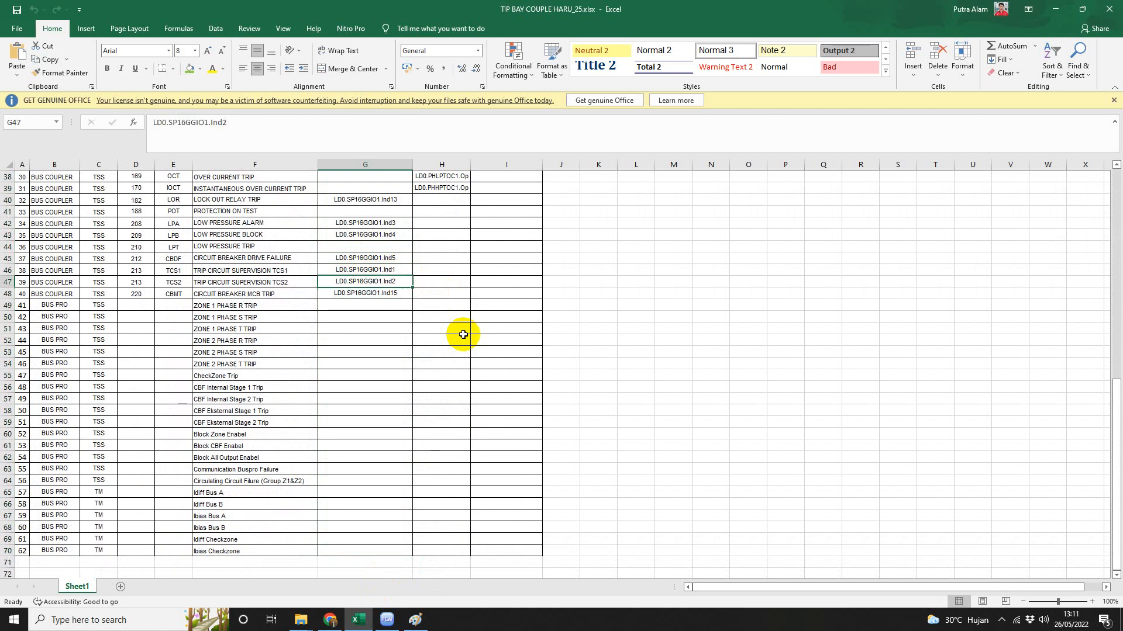
# Go through the Dataset BCU addresses one by one from CURRENT PHASE S down to RESET PER BAY.
pyautogui.scroll(12, 351, 285)
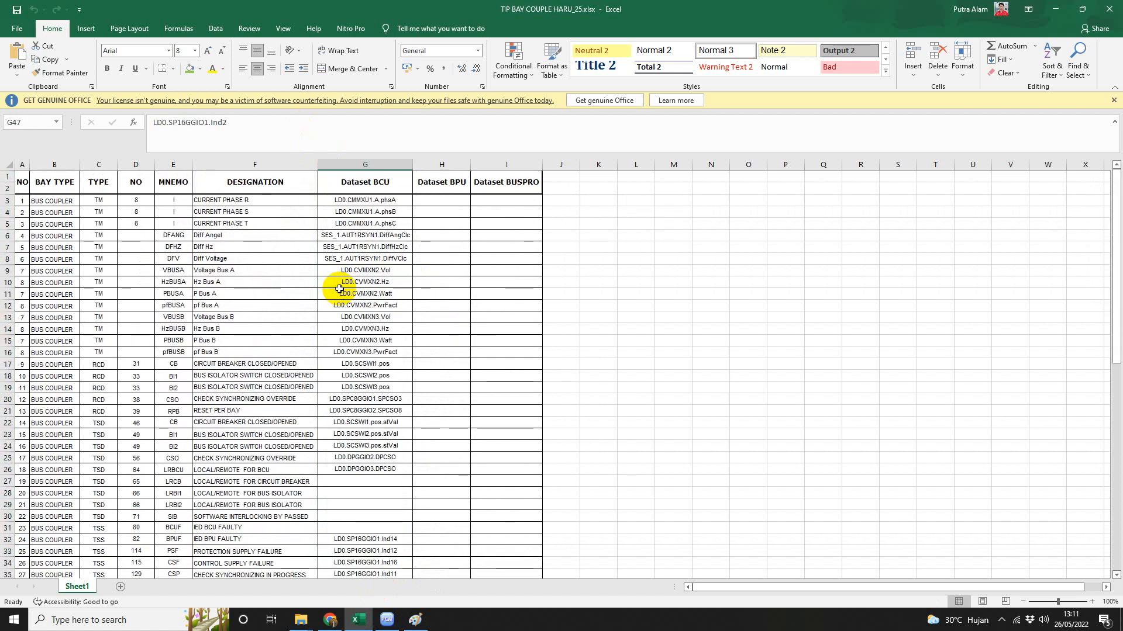
pyautogui.click(355, 212)
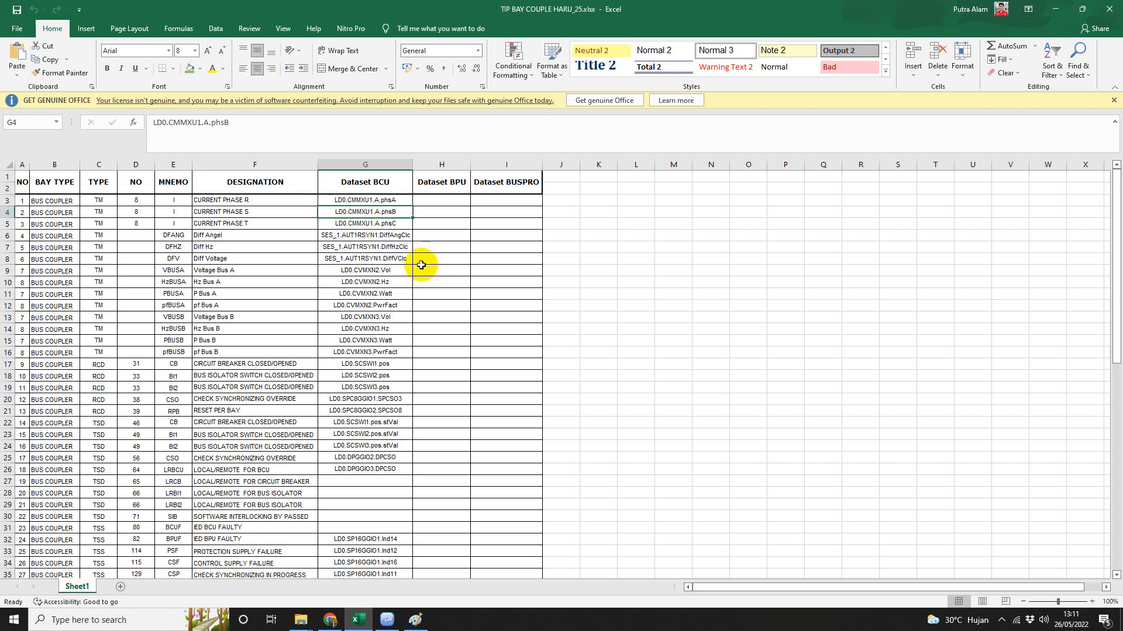
pyautogui.press('Down')
pyautogui.press('Down')
pyautogui.press('Down')
pyautogui.press('Down')
pyautogui.press('Down')
pyautogui.press('Down')
pyautogui.press('Down')
pyautogui.press('Down')
pyautogui.press('Down')
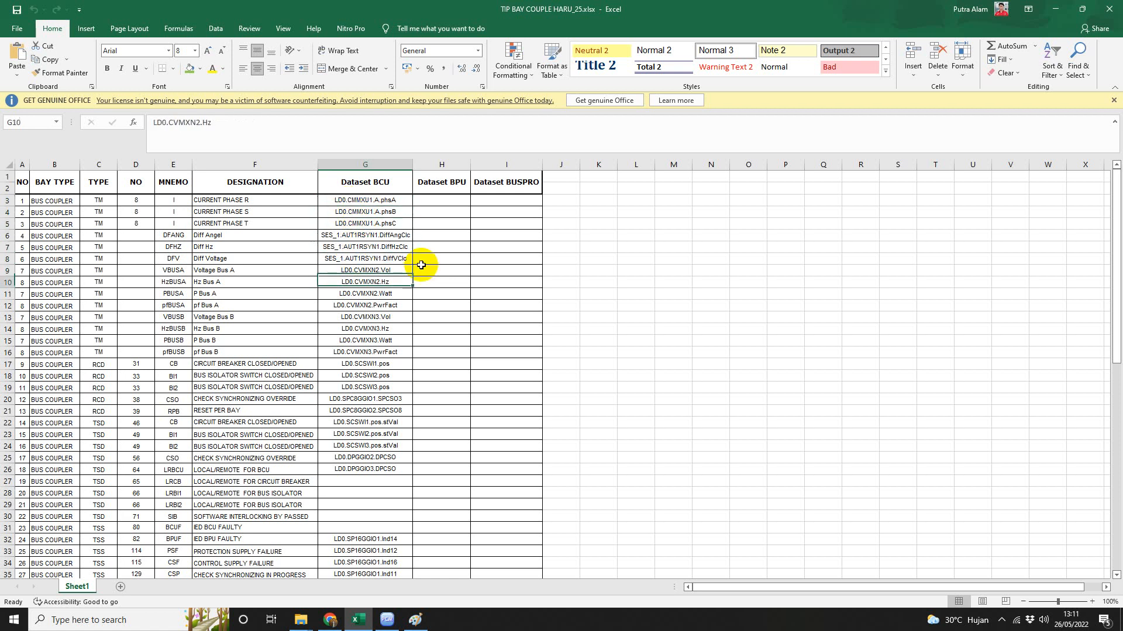
pyautogui.press('Down')
pyautogui.press('Down')
pyautogui.press('Down')
pyautogui.press('Down')
pyautogui.press('Down')
pyautogui.press('Down')
pyautogui.press('Down')
pyautogui.press('Down')
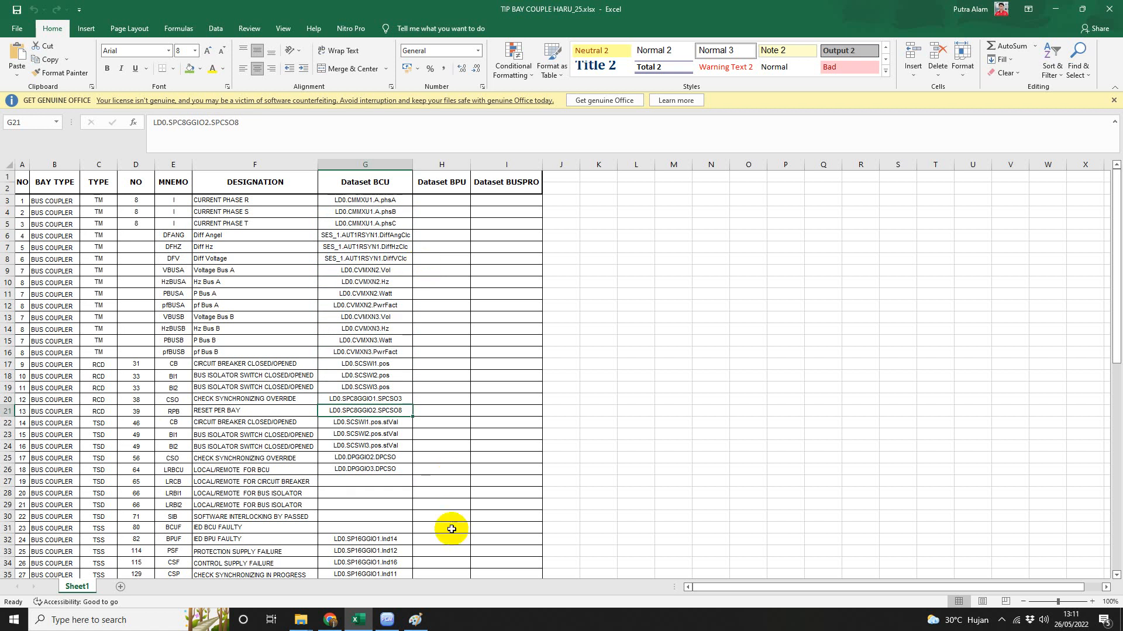
# Switch to PCM600 and review the plant structure from the REF615 device up to the CPL_HARU project root.
pyautogui.click(387, 619)
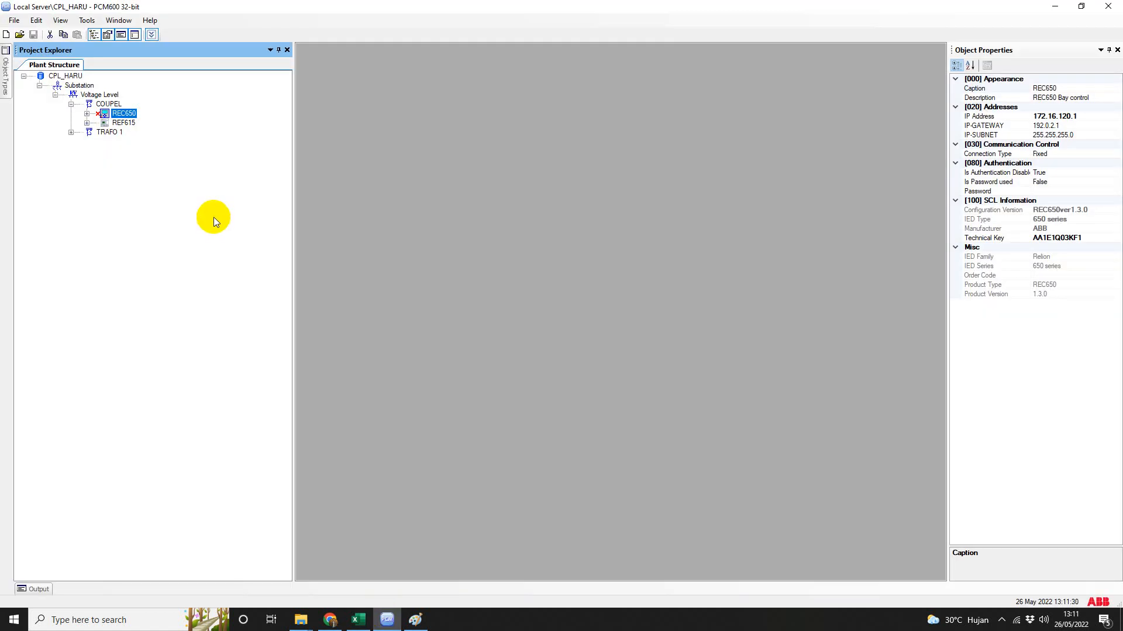
pyautogui.press('F2')
pyautogui.press('Return')
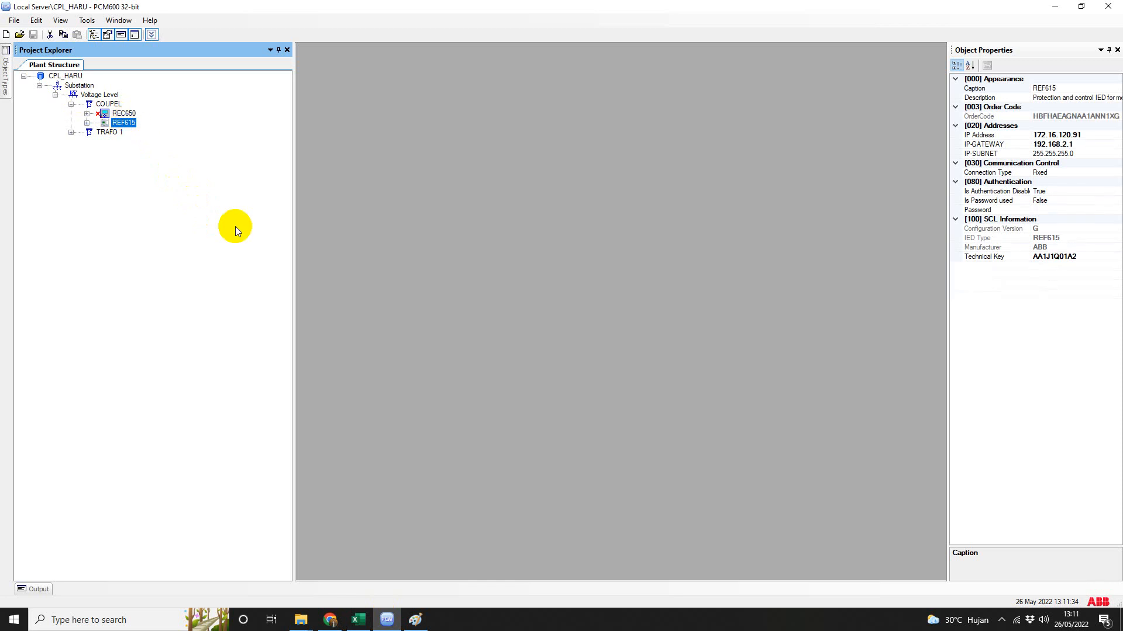
pyautogui.press('Up')
pyautogui.press('Up')
pyautogui.press('Up')
pyautogui.press('Up')
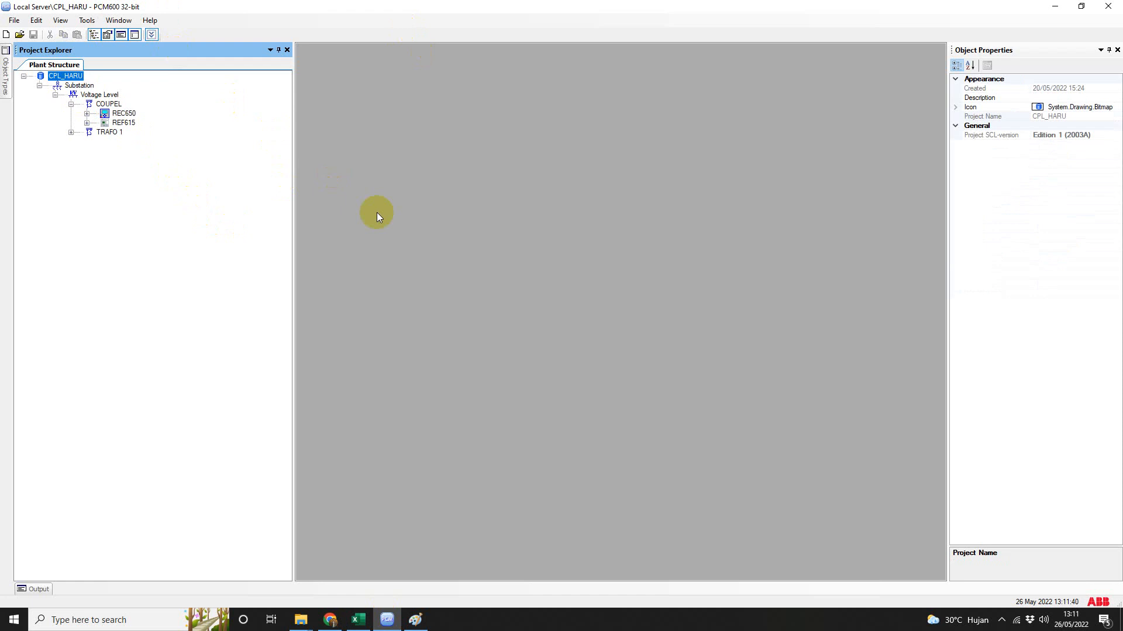
# Review the object properties of the REC650 device, including its product version.
pyautogui.click(123, 113)
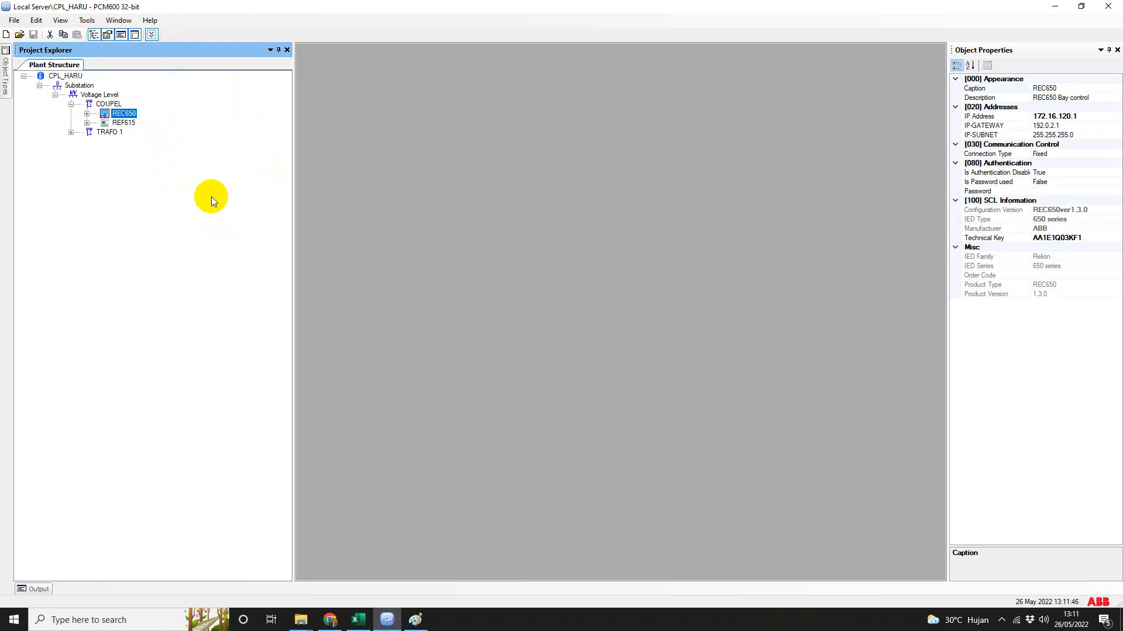
pyautogui.click(1033, 296)
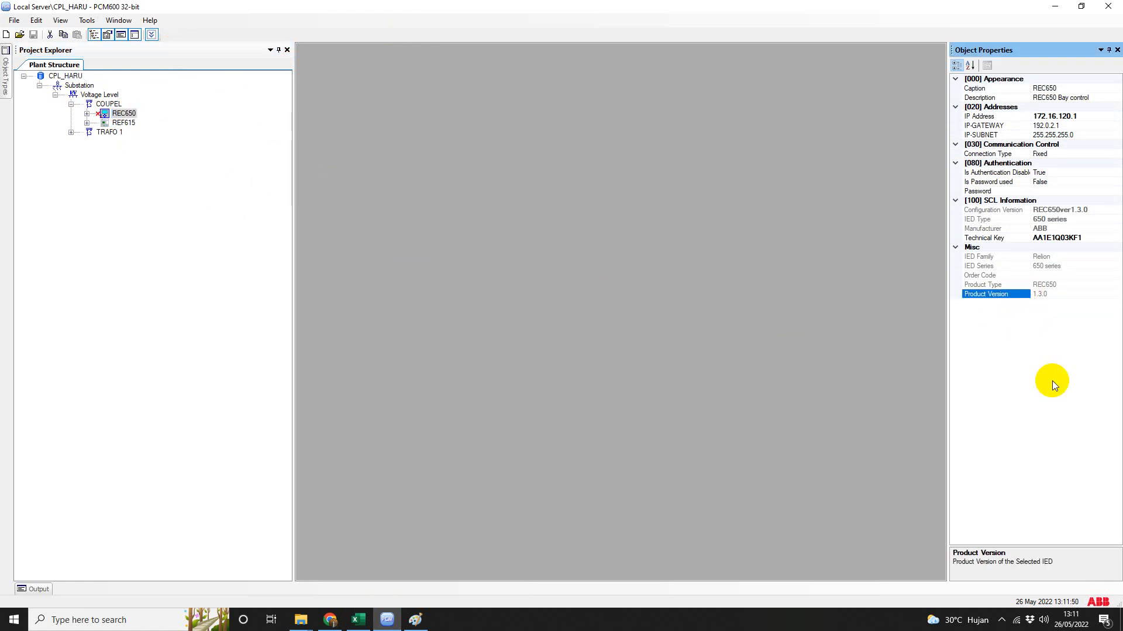
pyautogui.click(124, 113)
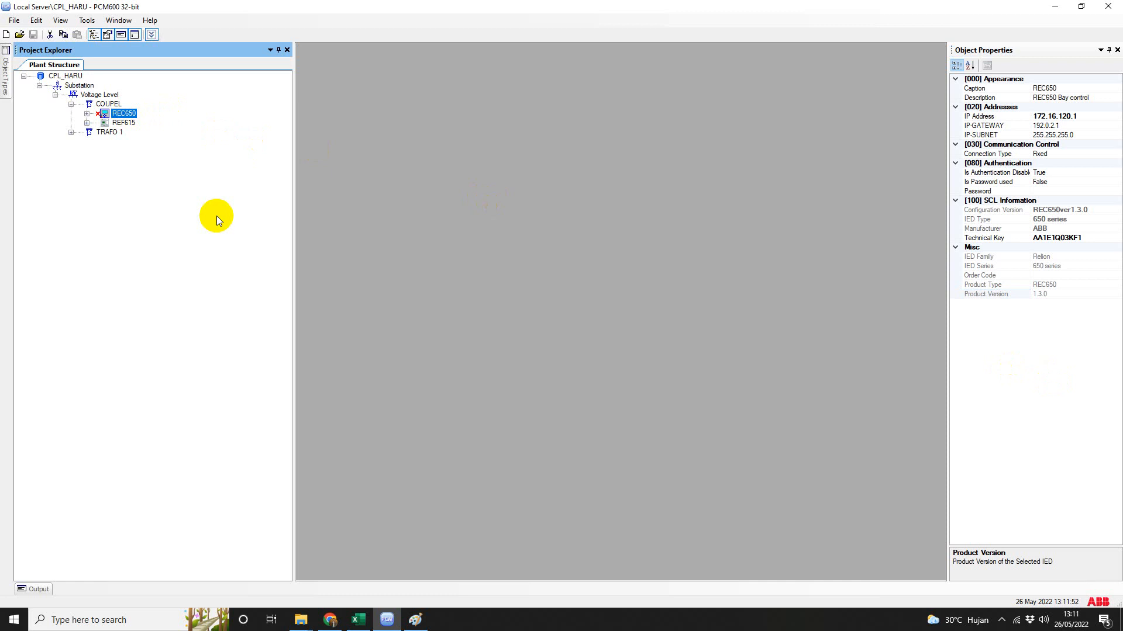
# Go through the plant structure from Substation and COUPEL down to REC650, and expand the REC650 node.
pyautogui.click(114, 106)
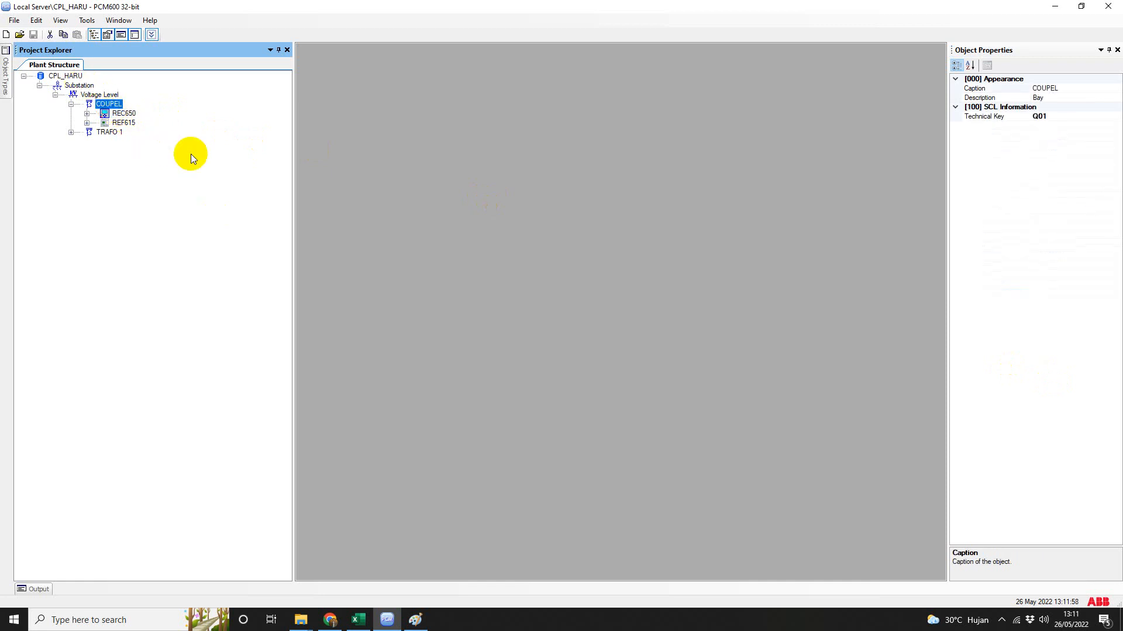
pyautogui.click(75, 86)
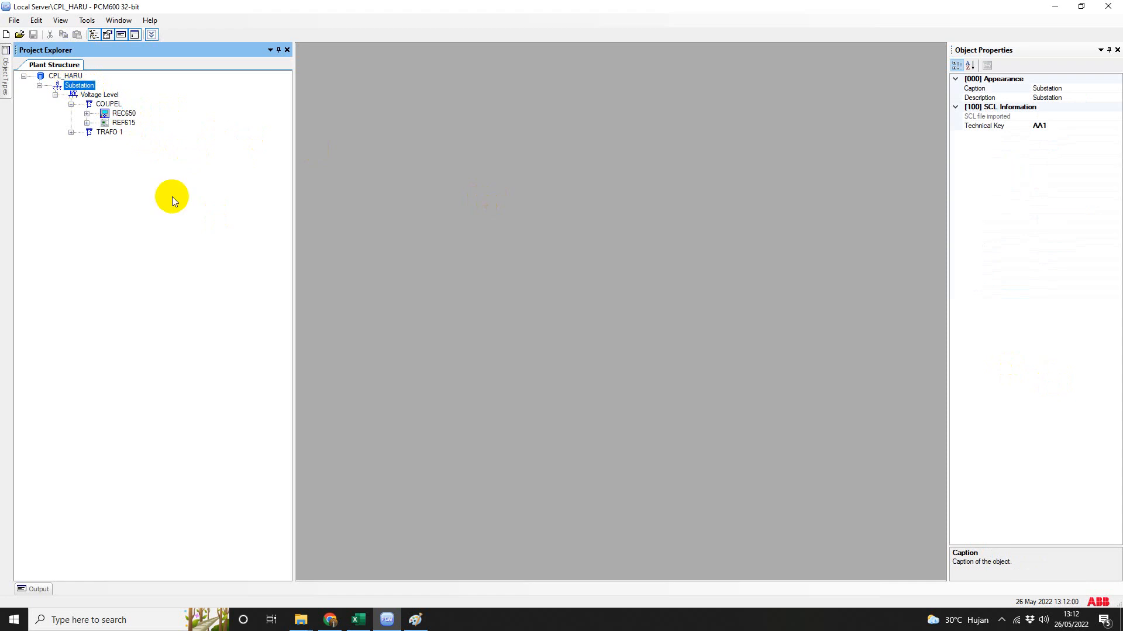
pyautogui.press('Down')
pyautogui.press('Down')
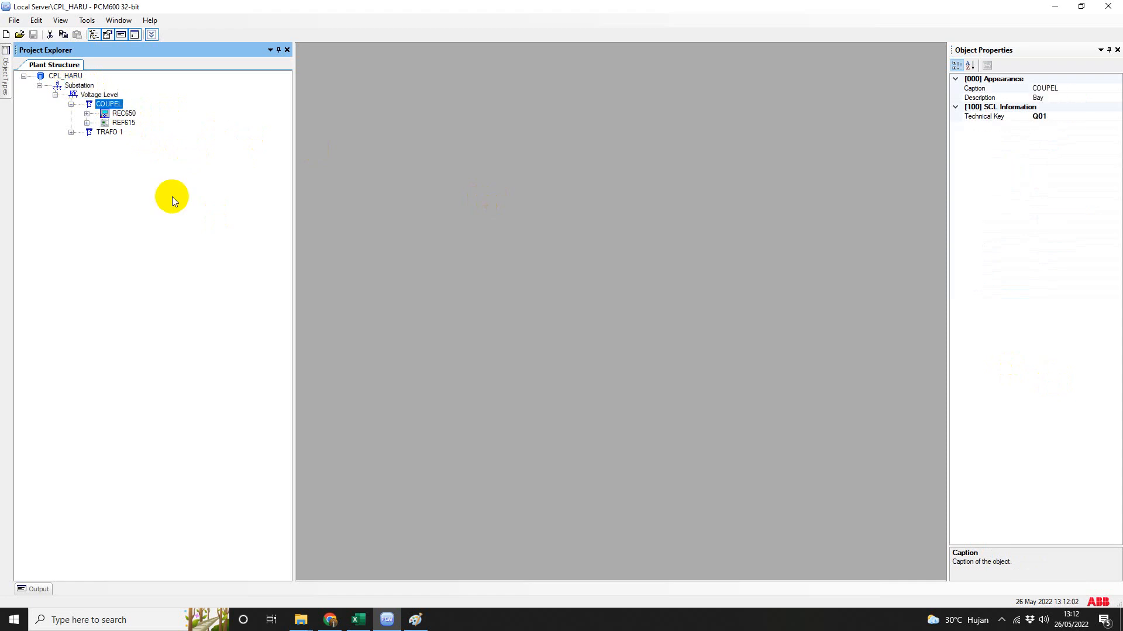
pyautogui.press('Down')
pyautogui.press('Down')
pyautogui.press('Up')
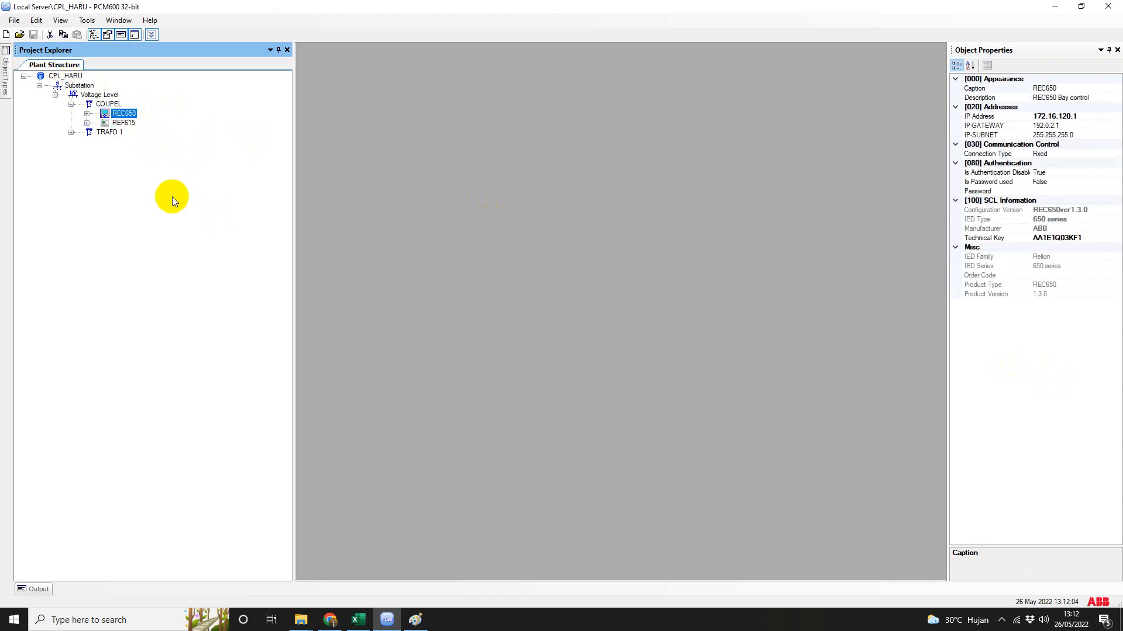
pyautogui.press('Right')
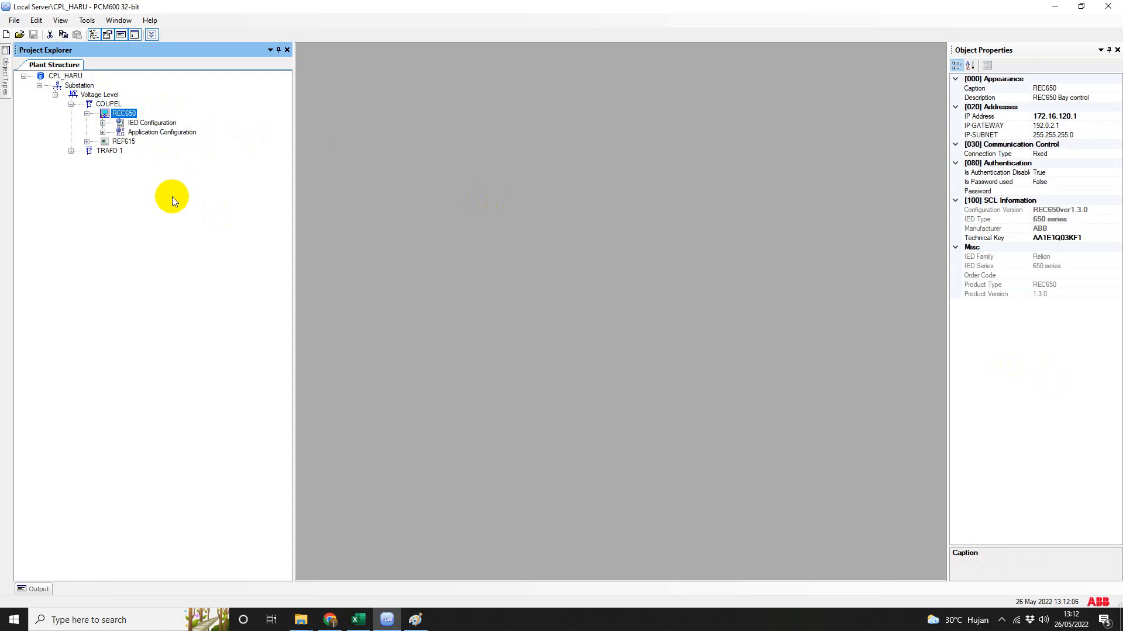
# Check the REF615 device's properties, and open the IEC 61850 Configuration for REC650.
pyautogui.click(135, 142)
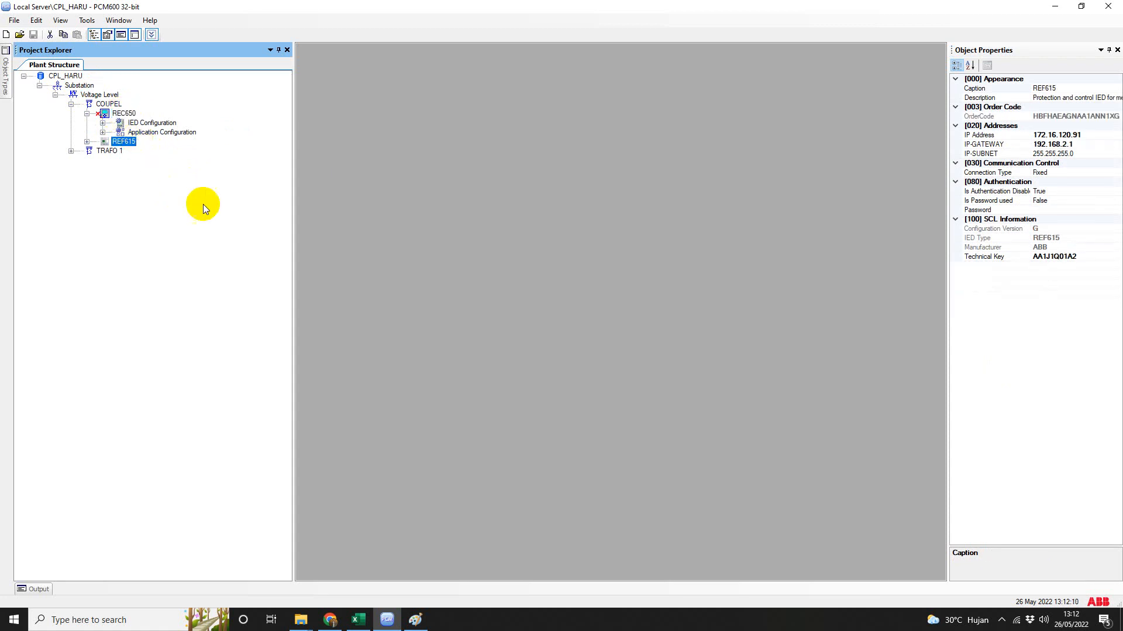
pyautogui.press('Up')
pyautogui.press('Up')
pyautogui.press('Up')
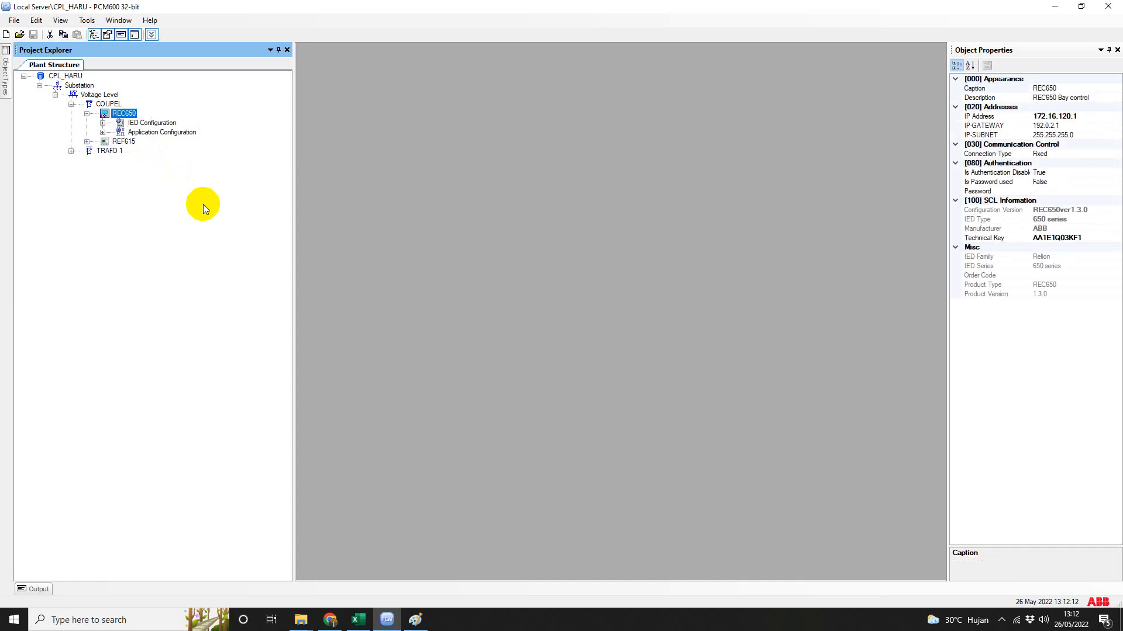
pyautogui.rightClick(128, 119)
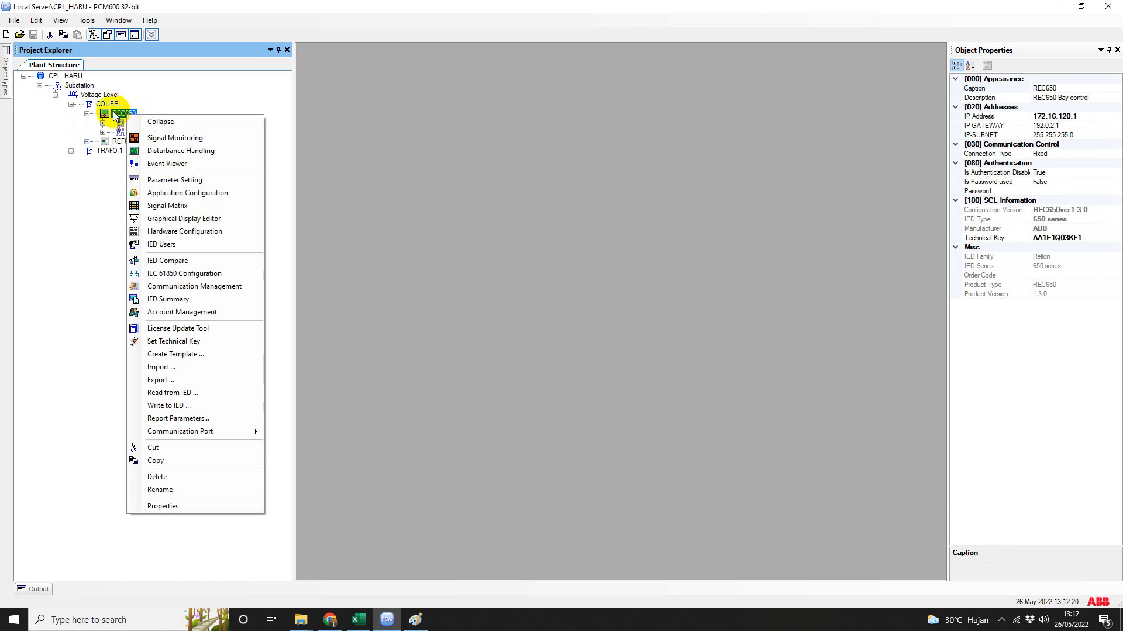
pyautogui.click(181, 274)
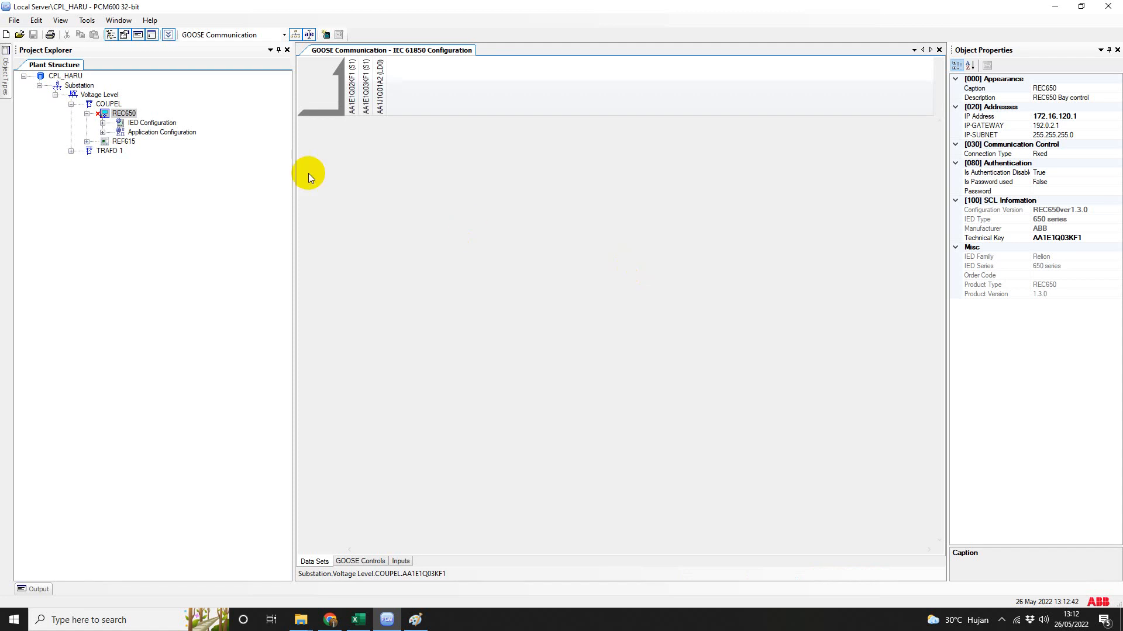
# Open the Application Configuration for the REC650 device.
pyautogui.click(126, 116)
pyautogui.click(125, 115)
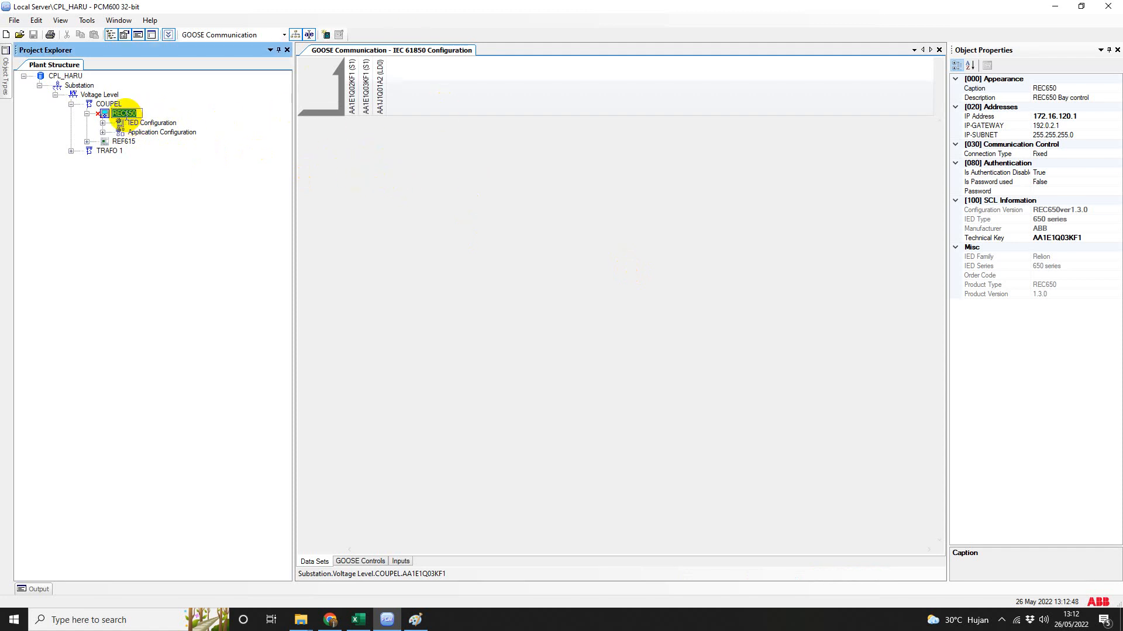
pyautogui.click(124, 122)
pyautogui.click(124, 114)
pyautogui.rightClick(123, 116)
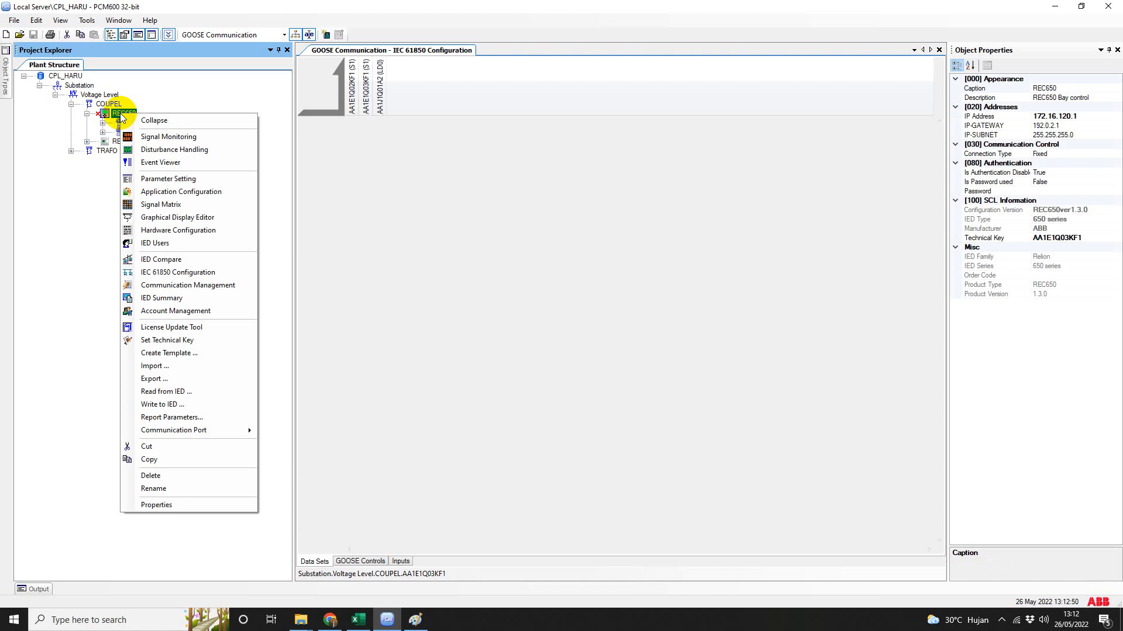
pyautogui.click(163, 192)
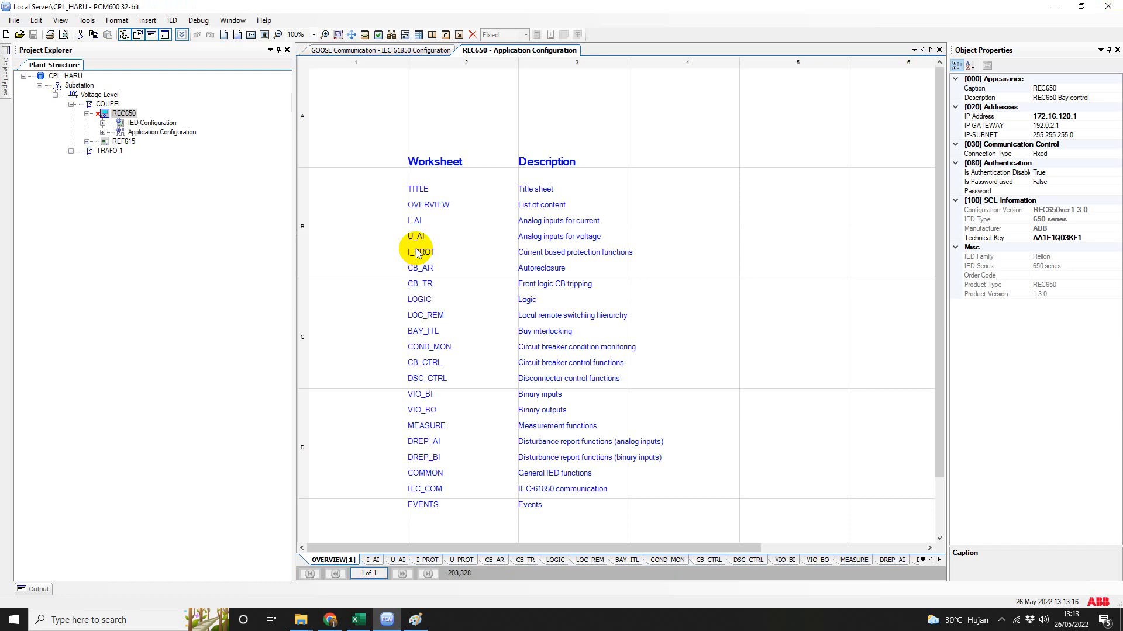
# Compare REC650's IEC 61850 Configuration with its Application Configuration overview, ending on the IEC 61850 Configuration.
pyautogui.click(436, 51)
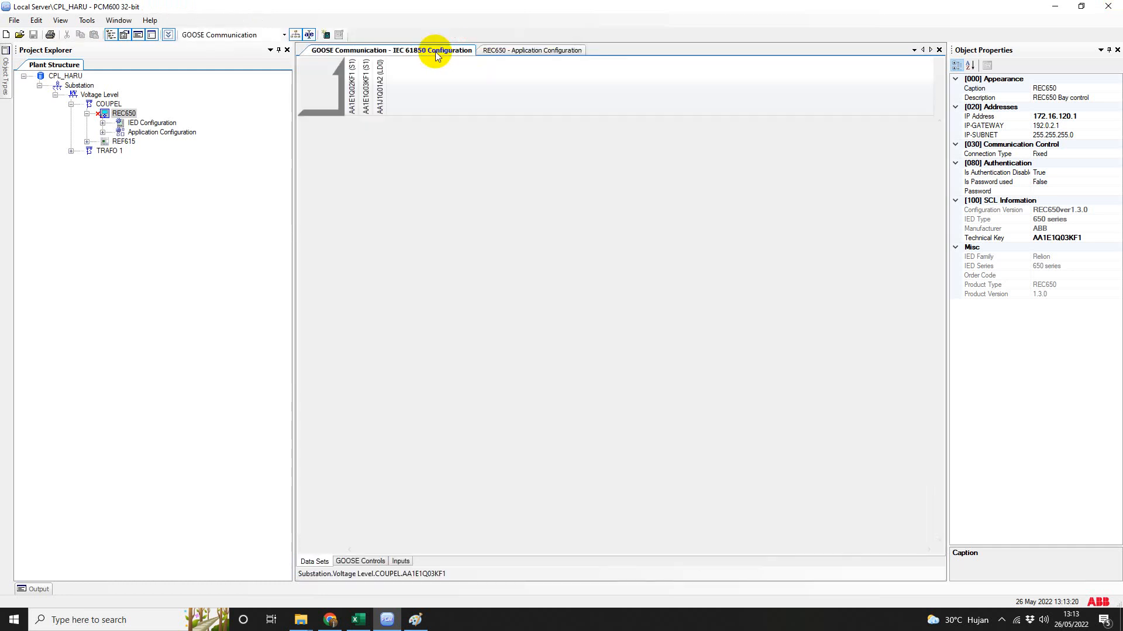
pyautogui.click(503, 51)
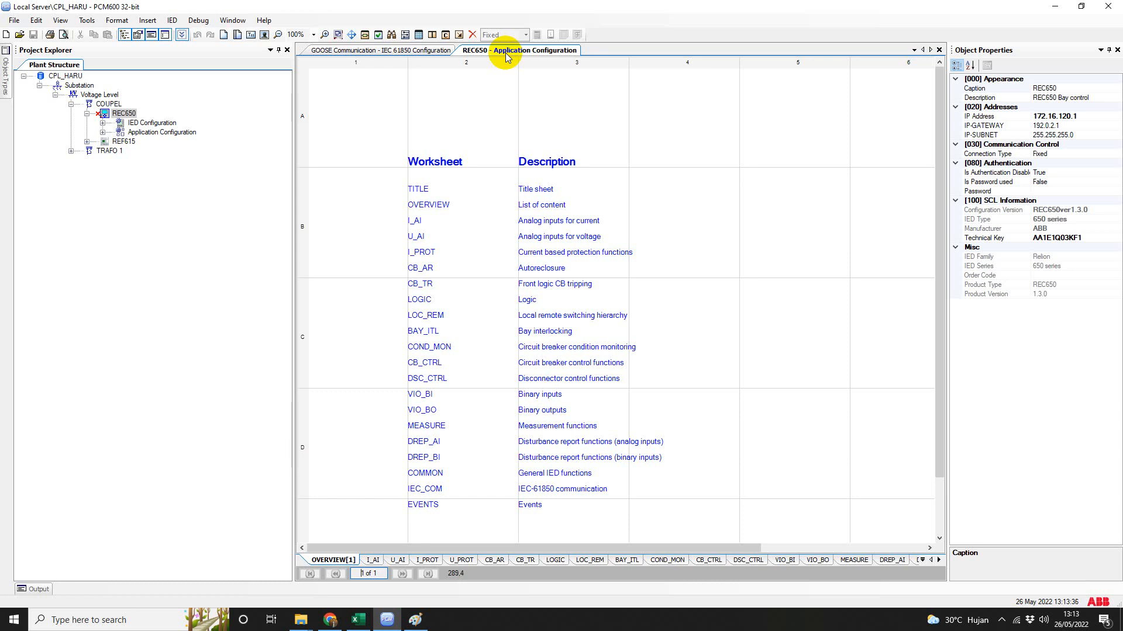
pyautogui.click(423, 52)
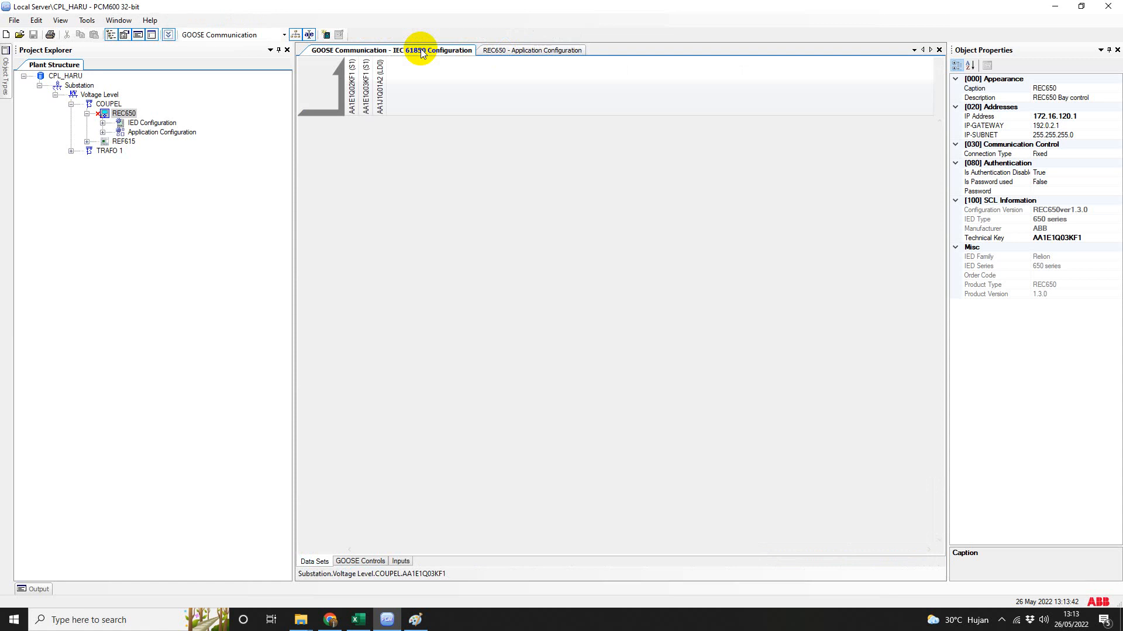
# Switch the IEC 61850 Configuration from GOOSE to Client-Server Communication and check the MeasFlt data set's client assignments.
pyautogui.click(286, 35)
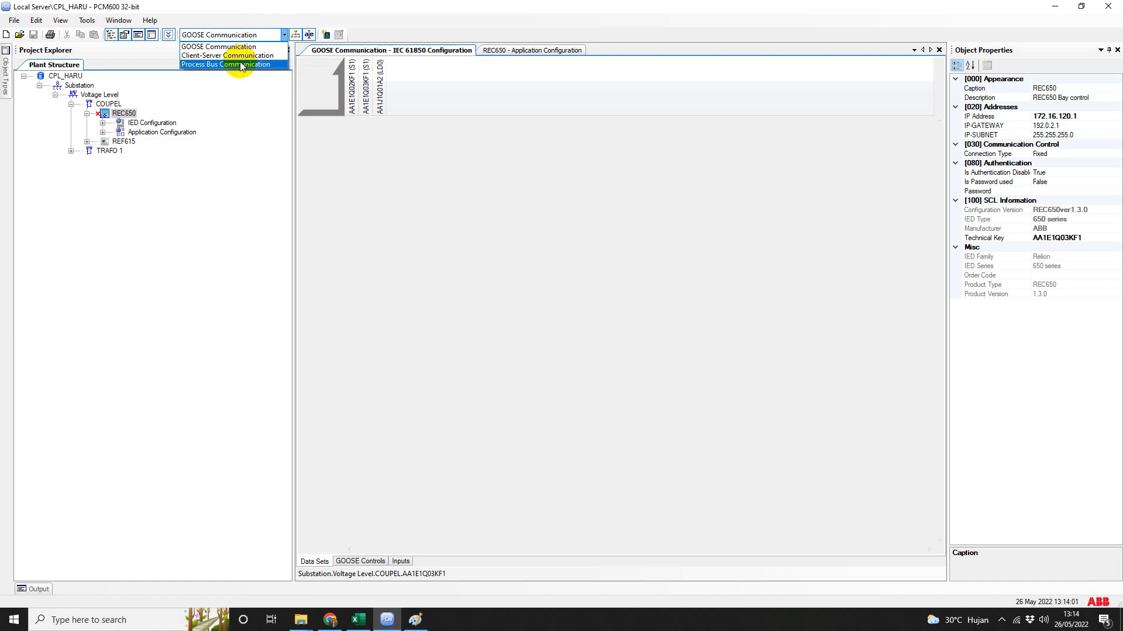
pyautogui.click(225, 47)
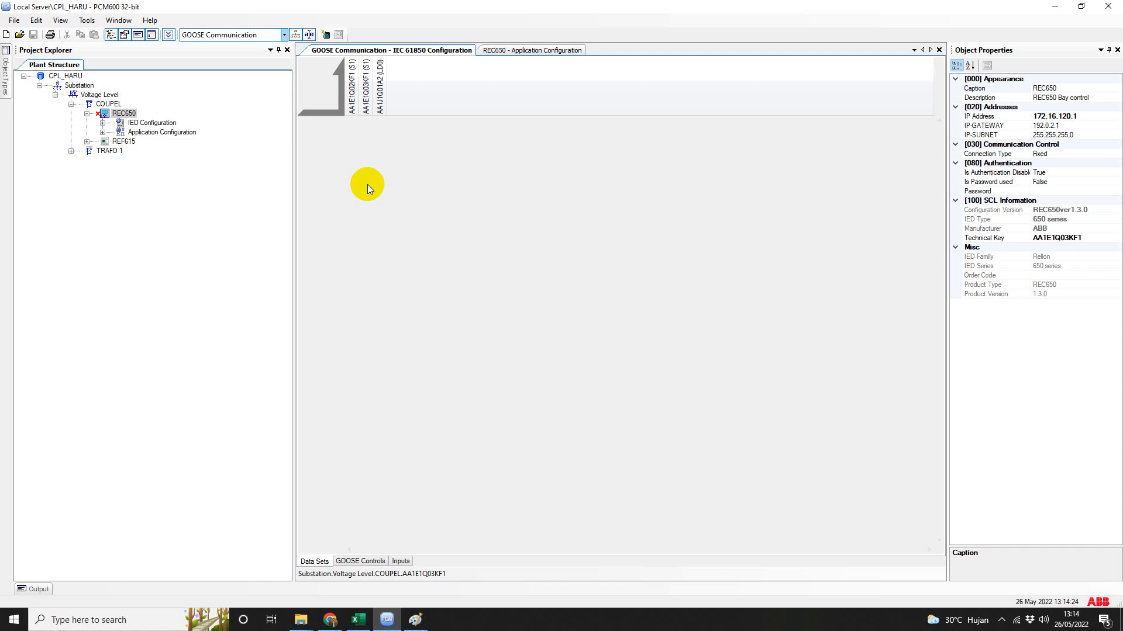
pyautogui.click(285, 35)
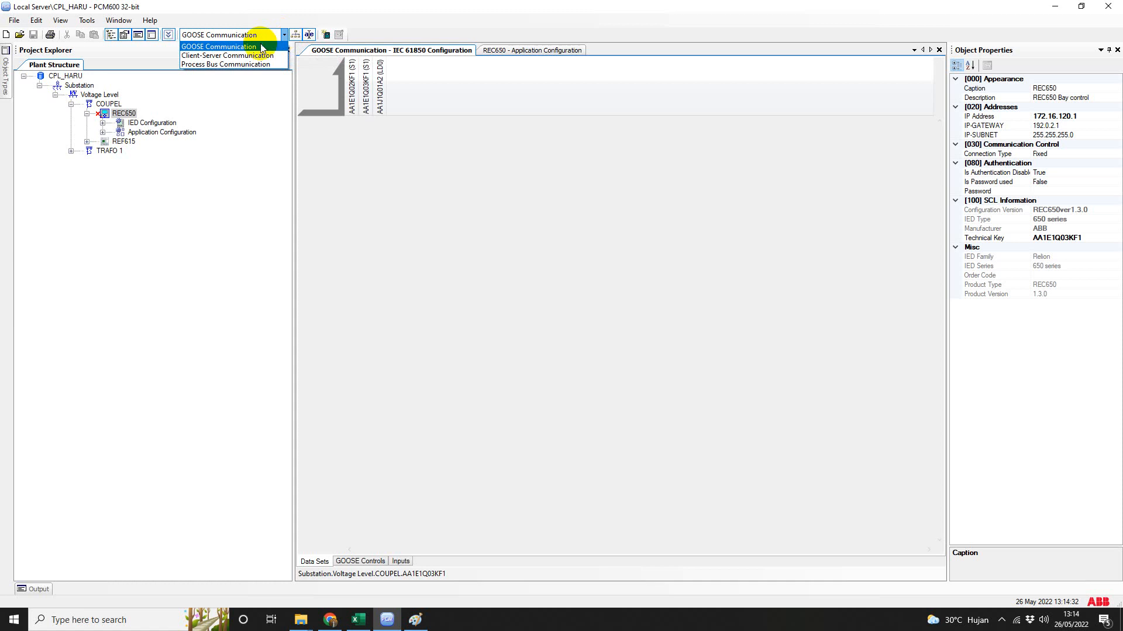
pyautogui.click(241, 56)
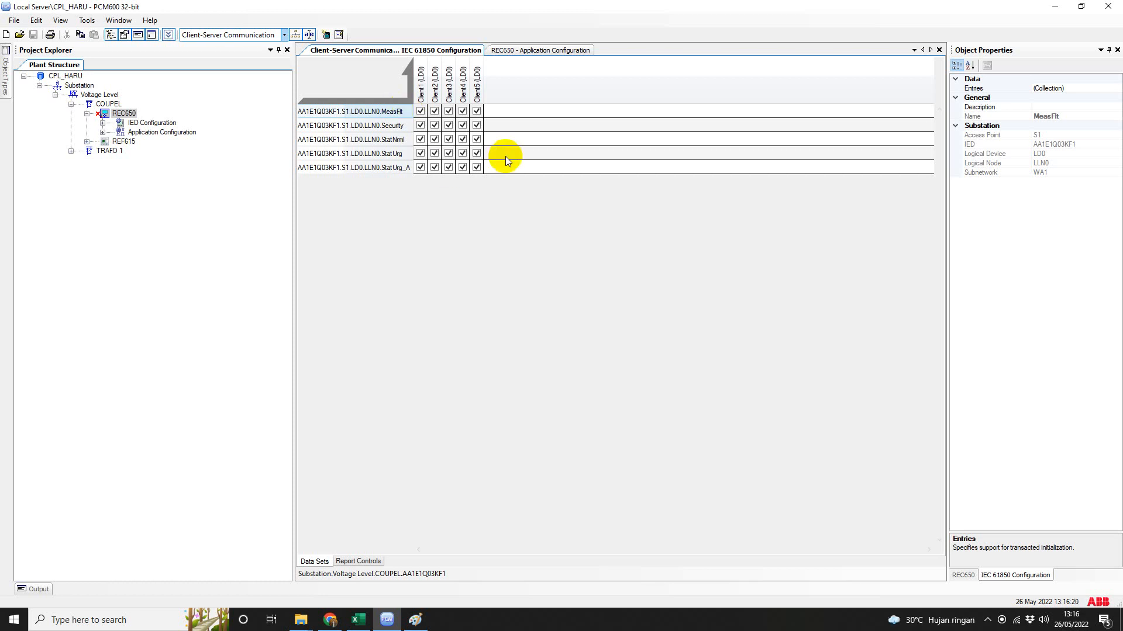
pyautogui.click(421, 112)
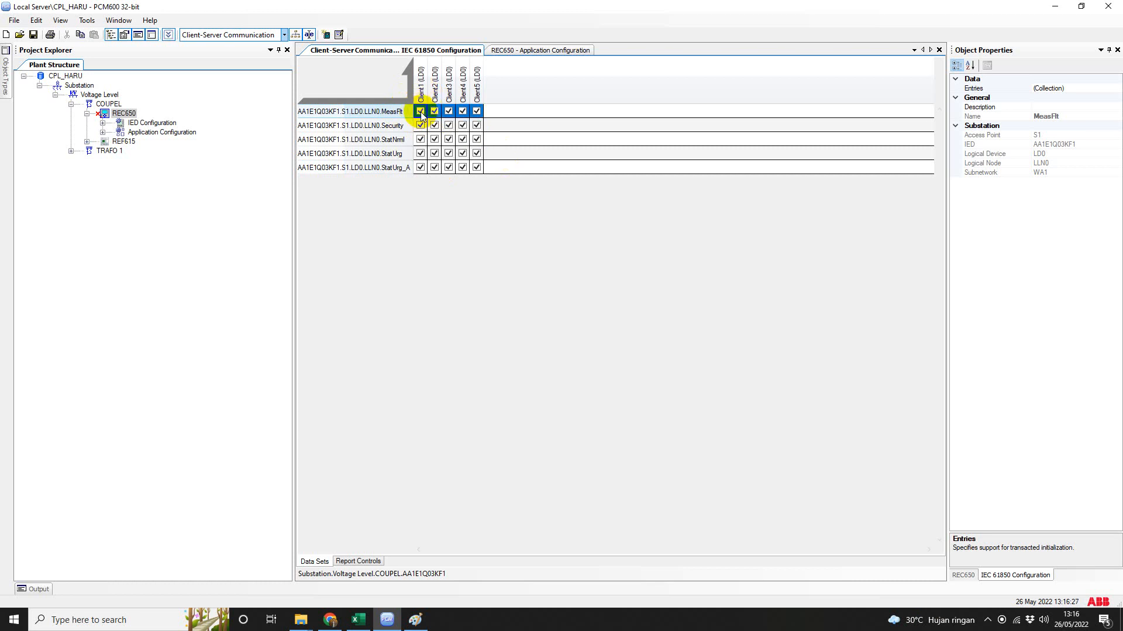
pyautogui.click(429, 201)
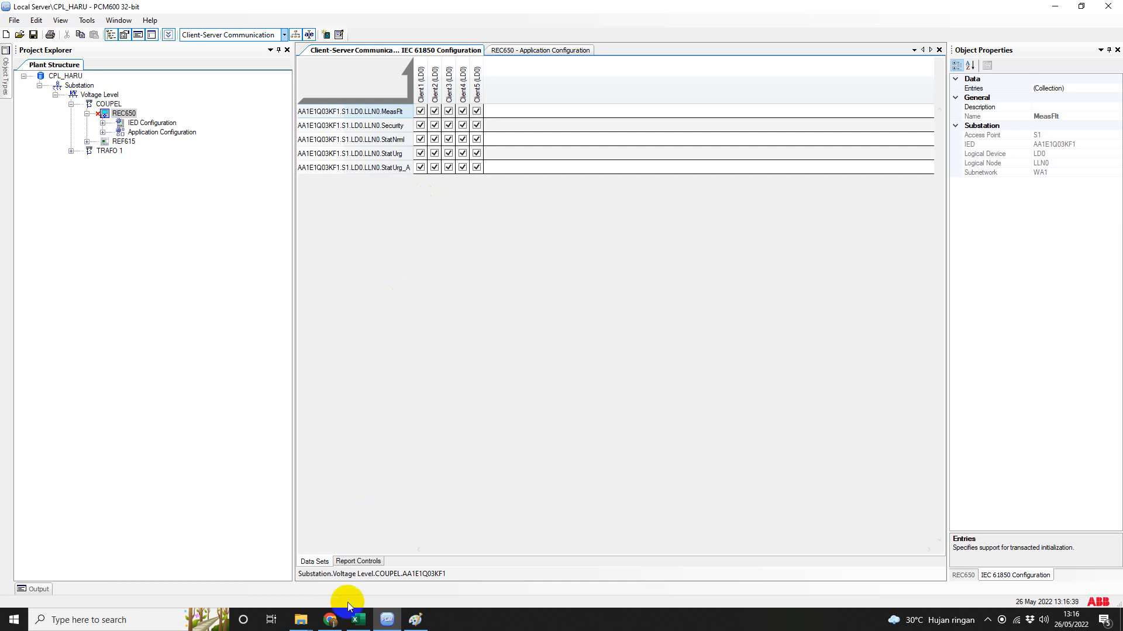
# Switch to the Excel signal list and check the Dataset BCU address of CURRENT PHASE R.
pyautogui.click(357, 619)
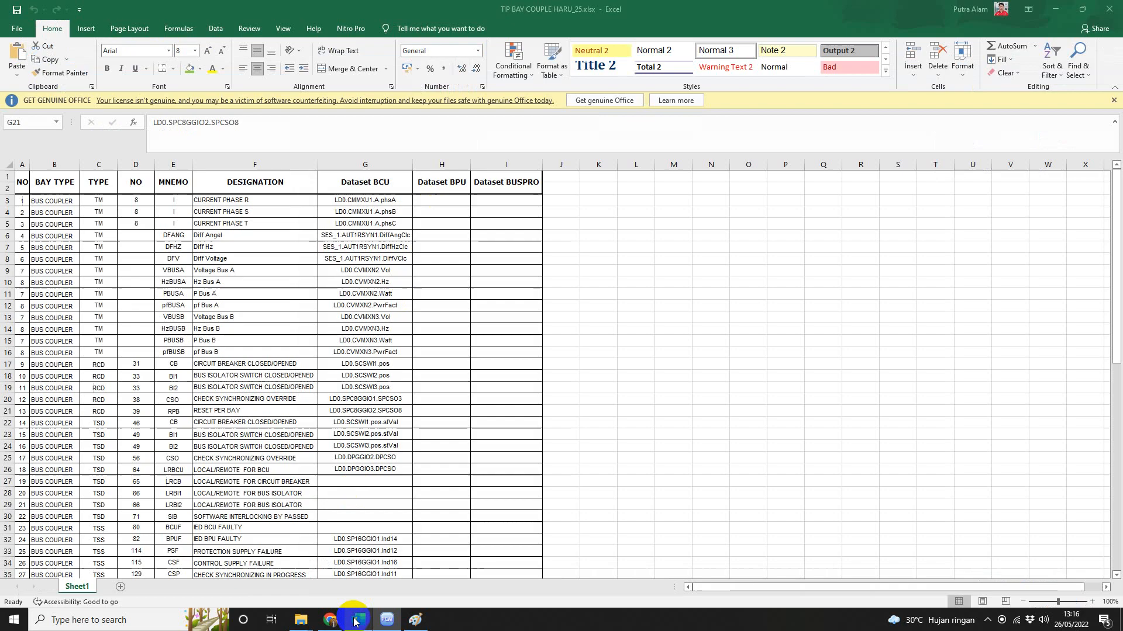
pyautogui.click(233, 283)
pyautogui.click(211, 212)
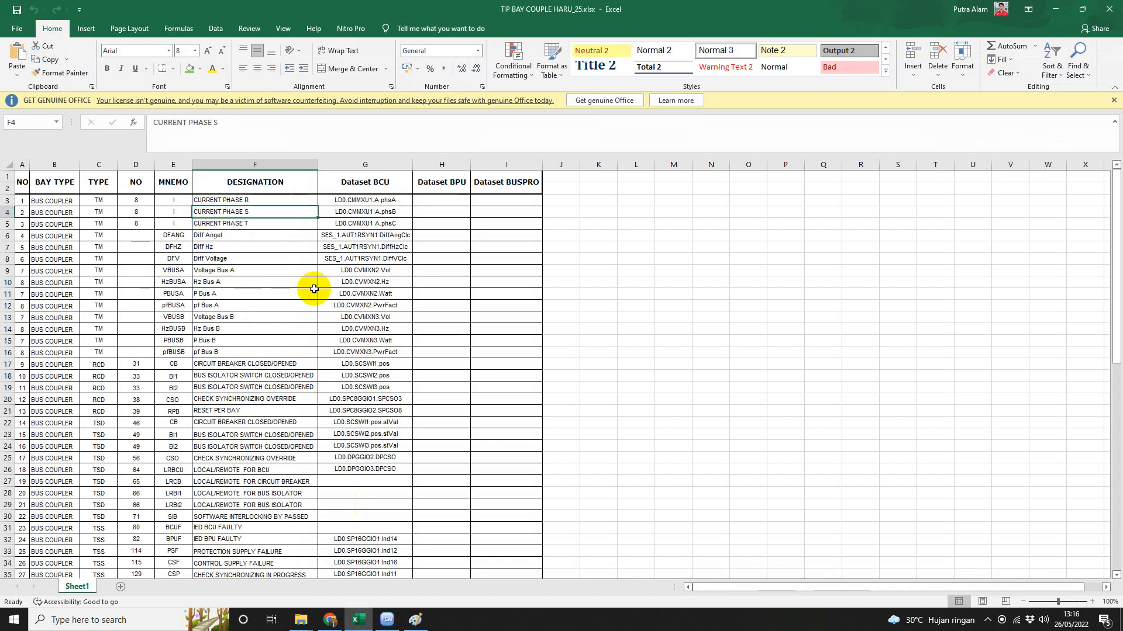
pyautogui.press('Up')
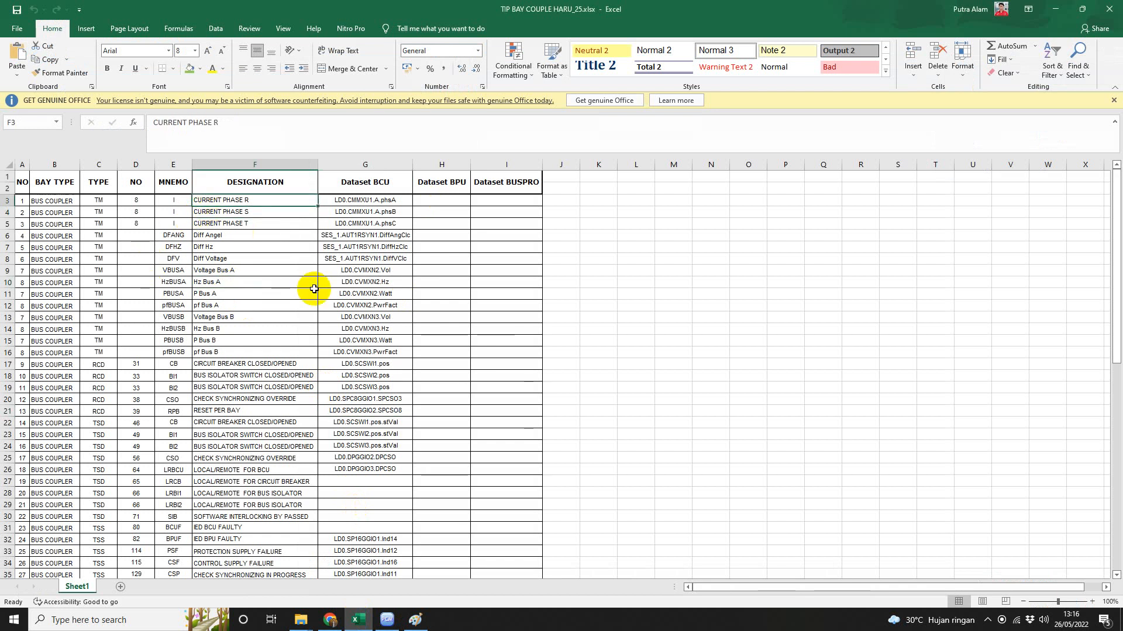
pyautogui.press('Right')
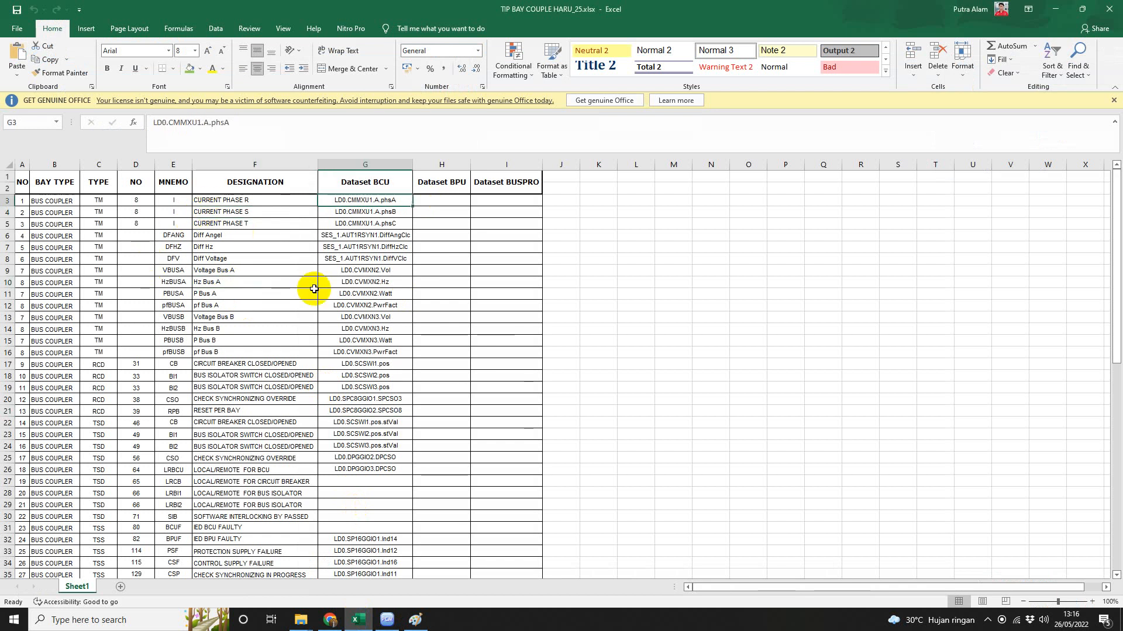
pyautogui.click(170, 122)
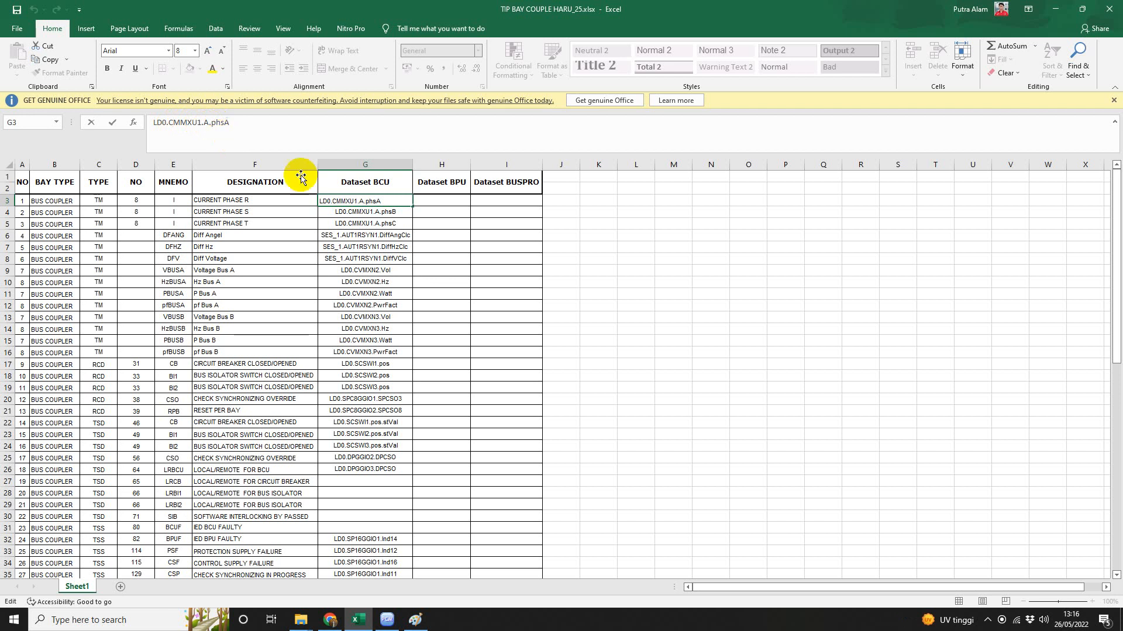
pyautogui.click(360, 200)
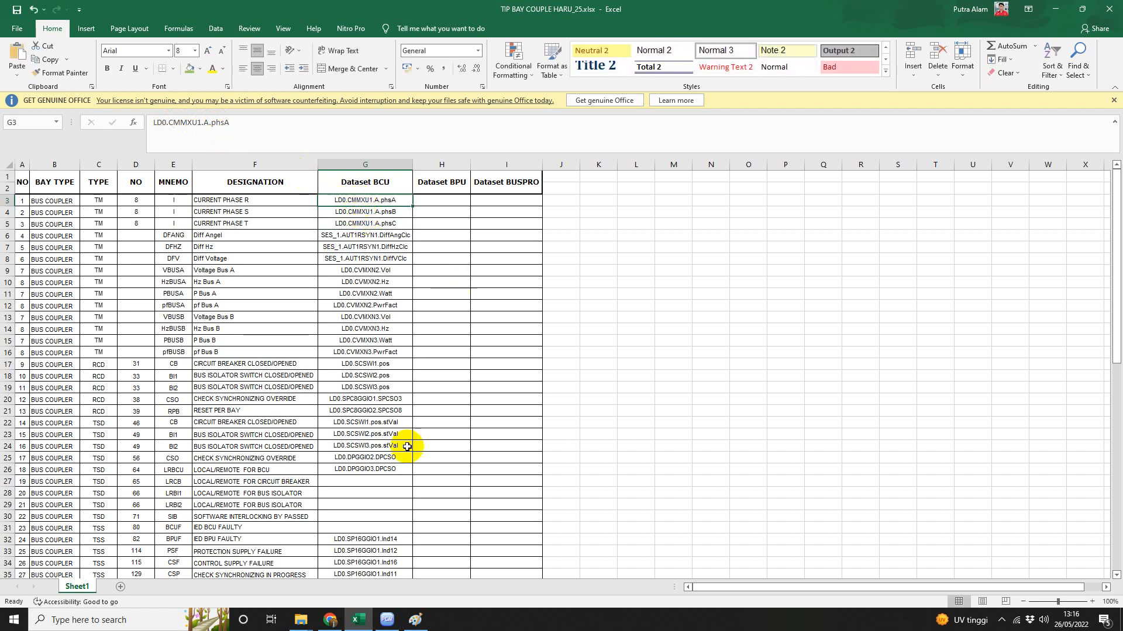
# Return to PCM600 and open the entries of REC650's LLN0.MeasFlt data set.
pyautogui.moveTo(423, 618)
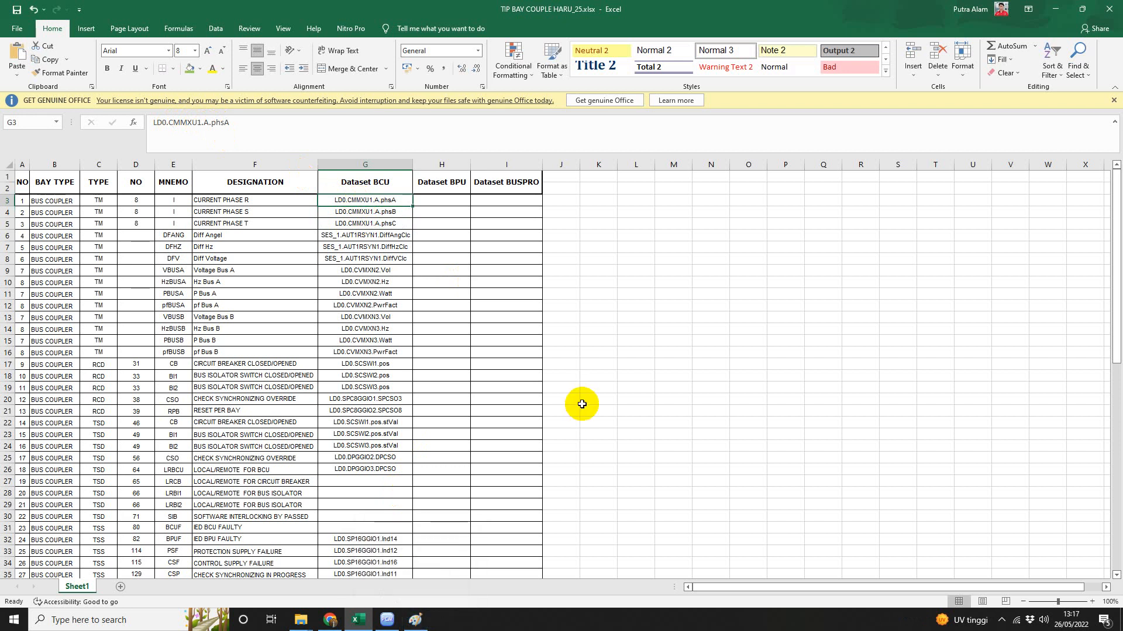
pyautogui.click(388, 620)
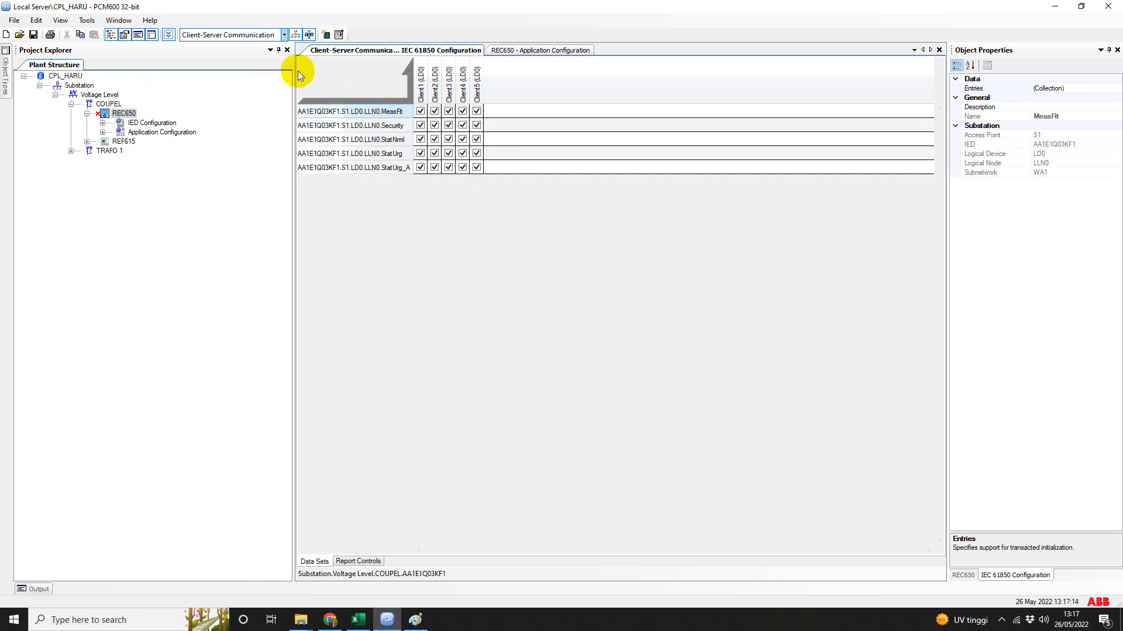
pyautogui.rightClick(128, 111)
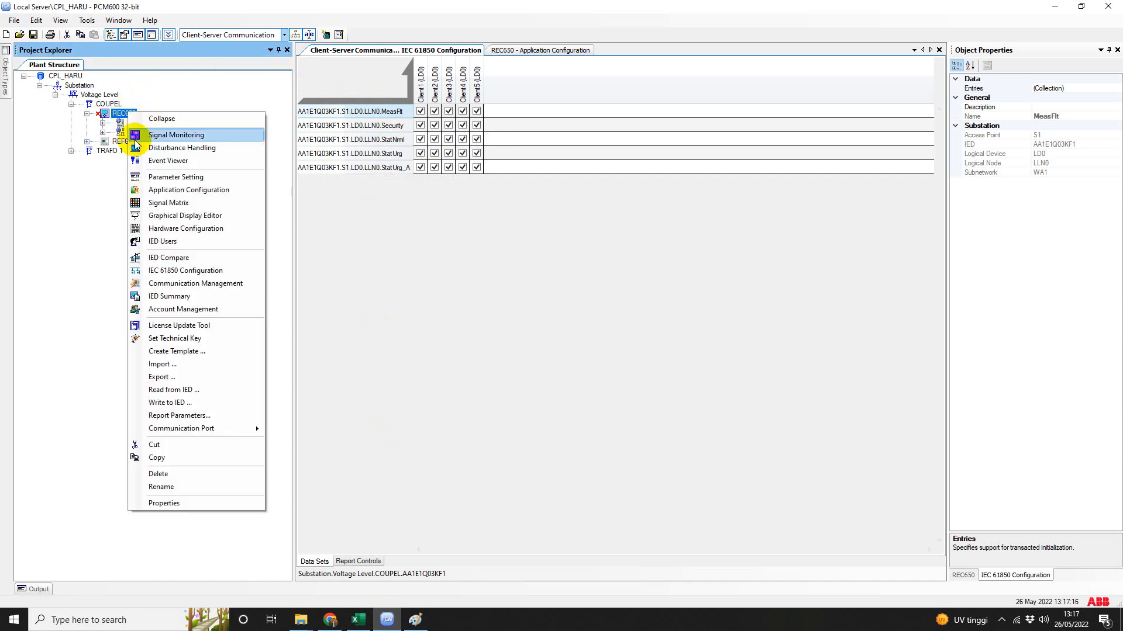
pyautogui.click(465, 324)
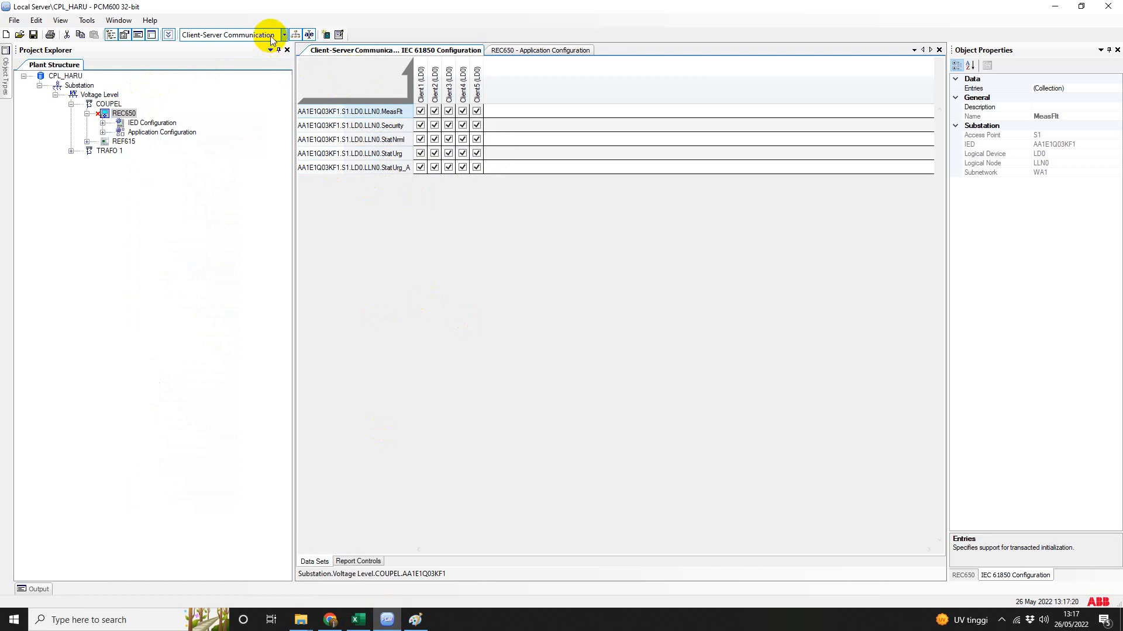
pyautogui.doubleClick(356, 116)
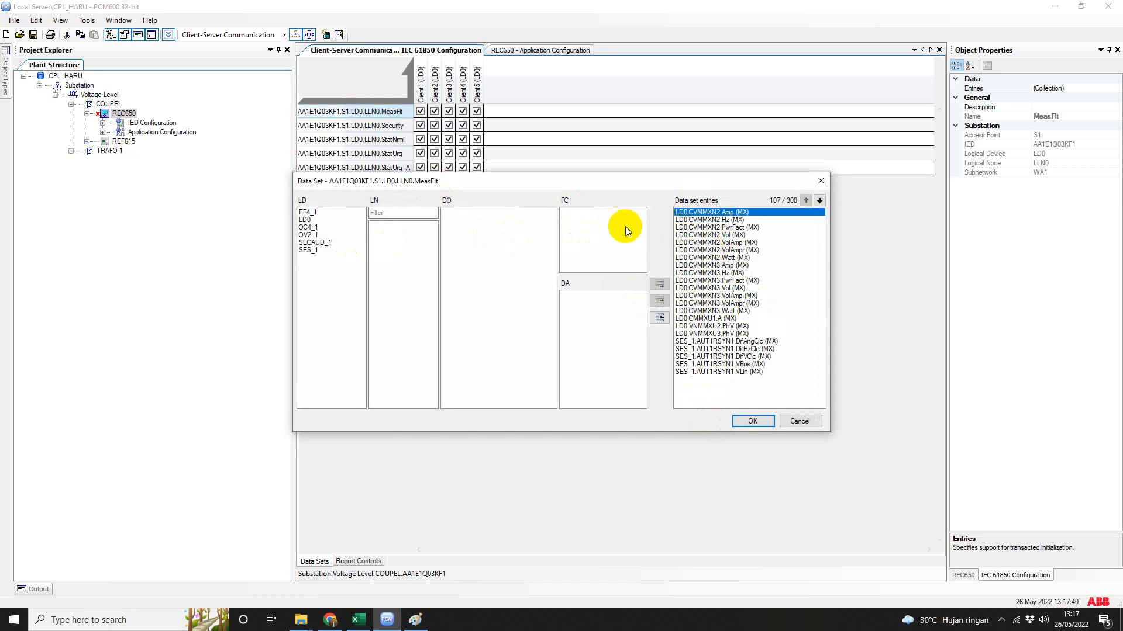
# Examine the MX attributes of data object A (WYE) in logical node CMMXU1 under LD0.
pyautogui.click(305, 220)
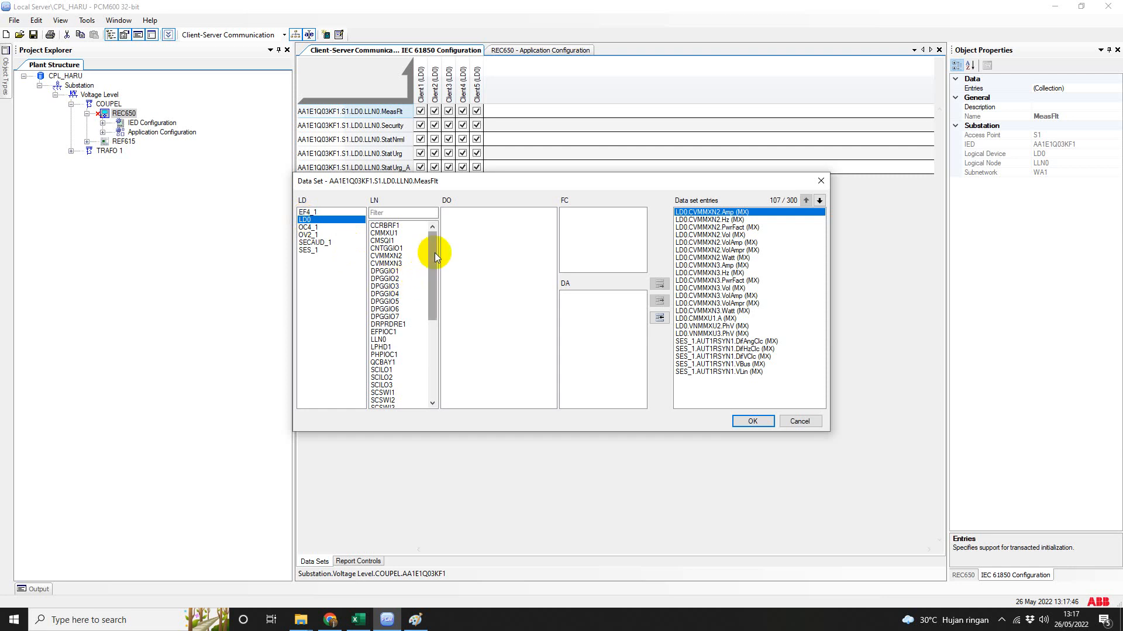
pyautogui.moveTo(434, 253)
pyautogui.mouseDown()
pyautogui.moveTo(434, 351)
pyautogui.moveTo(437, 232)
pyautogui.mouseUp()
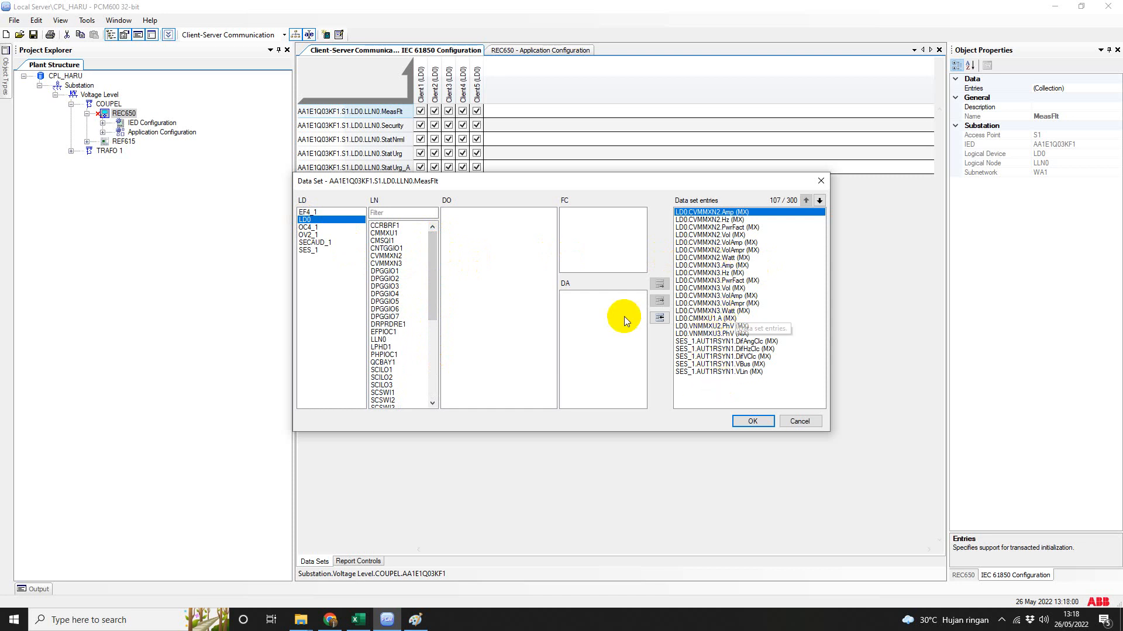
pyautogui.click(392, 234)
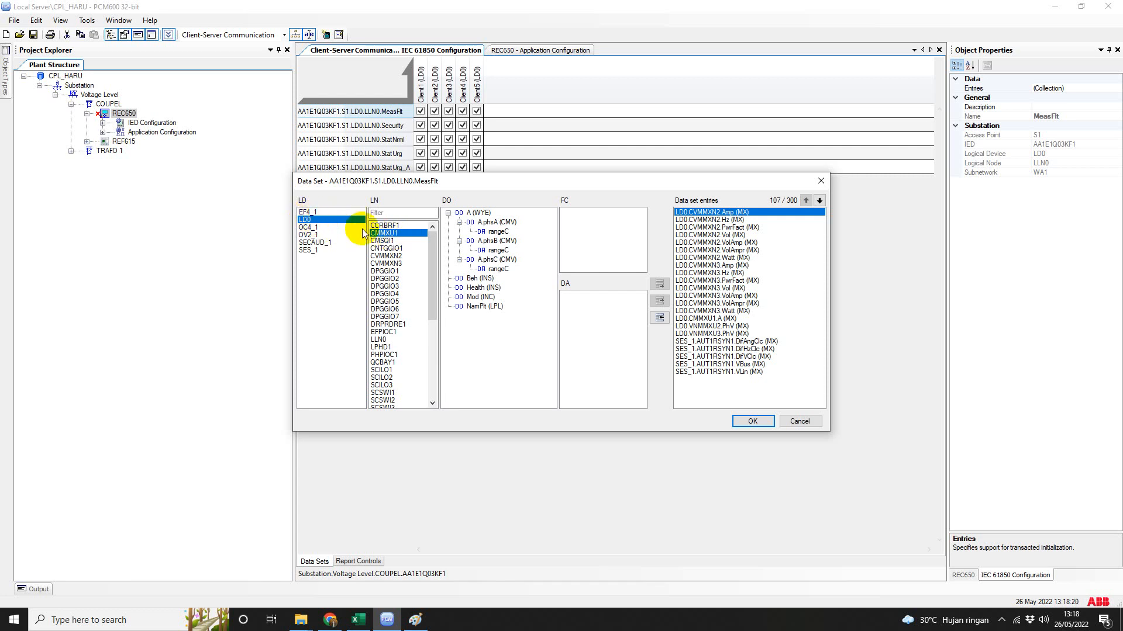
pyautogui.moveTo(433, 249); pyautogui.dragTo(435, 226)
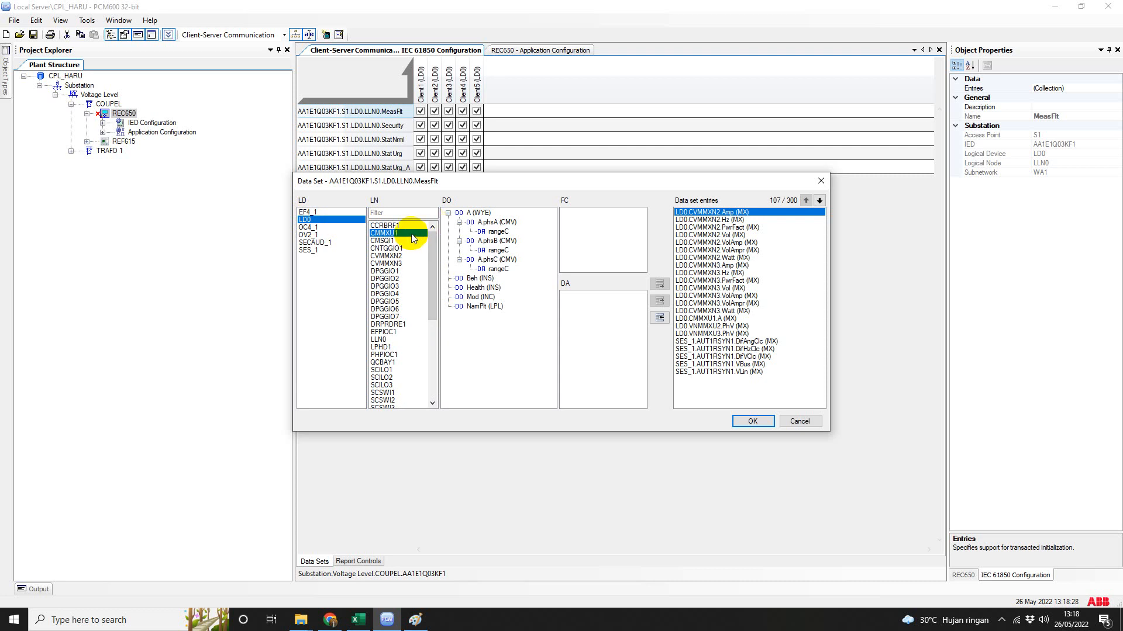
pyautogui.click(478, 214)
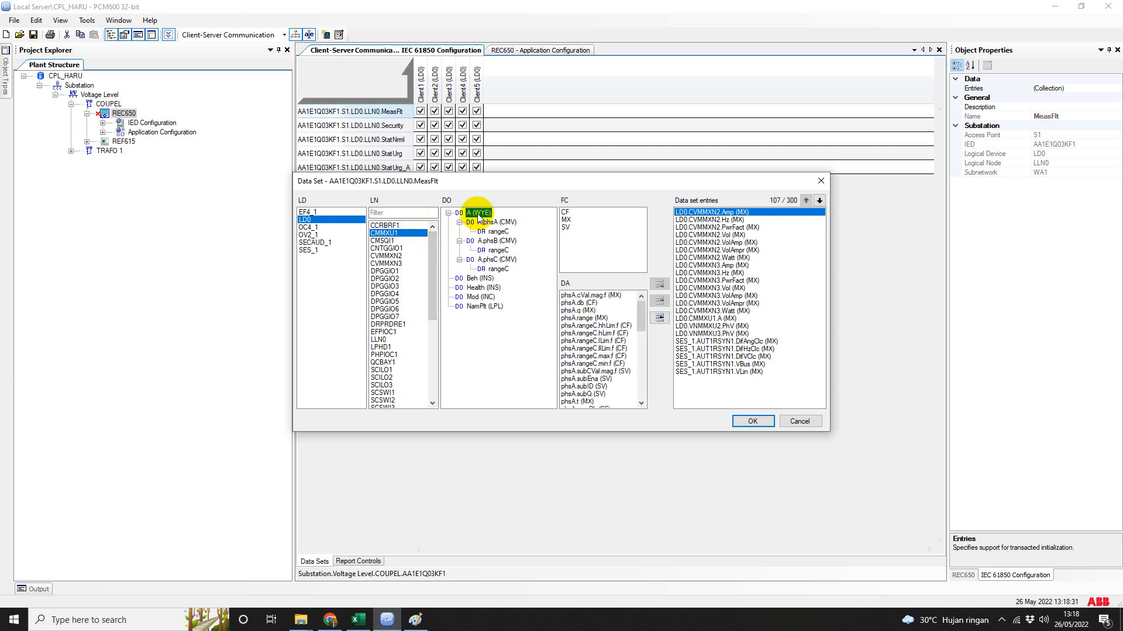
pyautogui.click(566, 220)
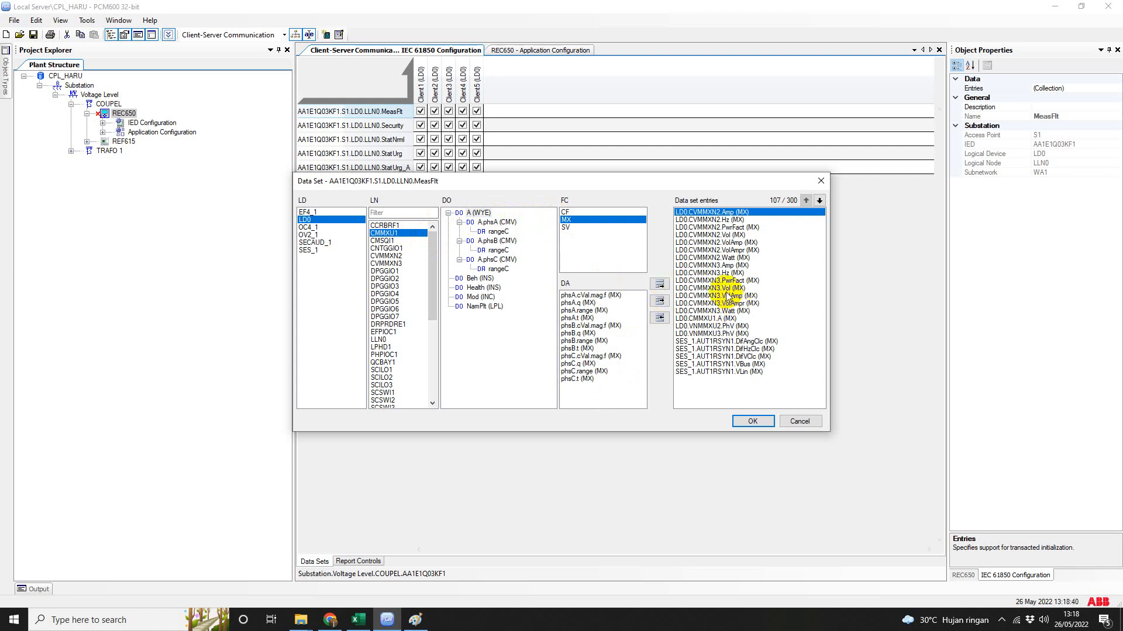
# Review the MeasFlt data set's list of entries, then close the data set without saving.
pyautogui.click(709, 220)
pyautogui.press('Down')
pyautogui.press('Down')
pyautogui.press('Down')
pyautogui.press('Down')
pyautogui.press('Down')
pyautogui.press('Down')
pyautogui.press('Down')
pyautogui.press('Down')
pyautogui.press('Down')
pyautogui.press('Down')
pyautogui.press('Down')
pyautogui.press('Down')
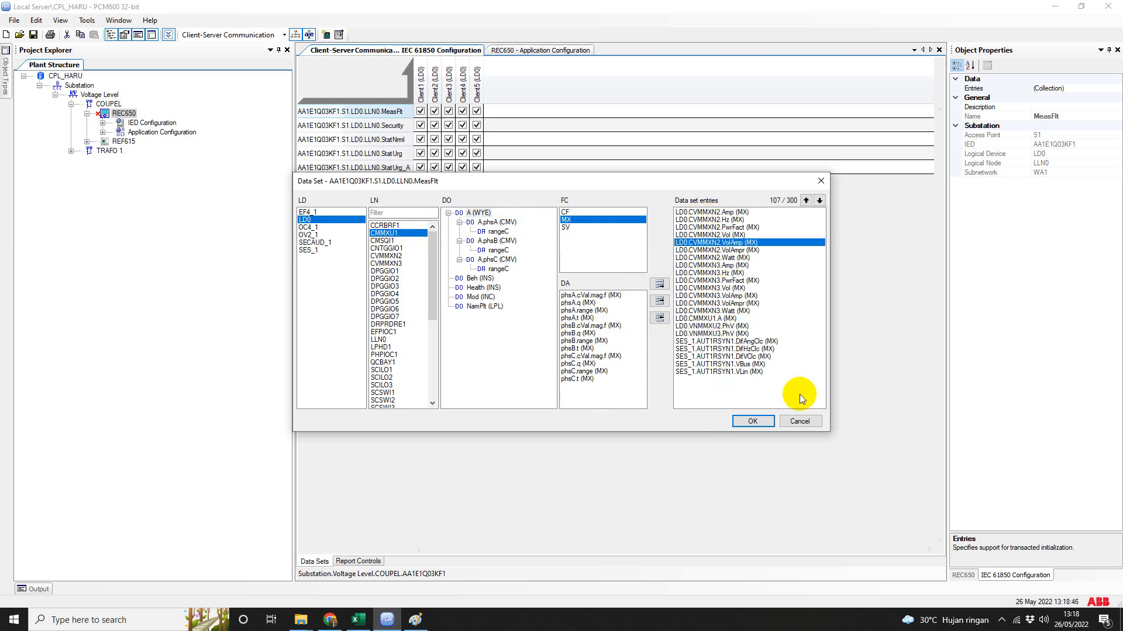
pyautogui.press('Down')
pyautogui.press('Down')
pyautogui.press('Down')
pyautogui.press('Down')
pyautogui.press('Down')
pyautogui.press('Down')
pyautogui.press('Down')
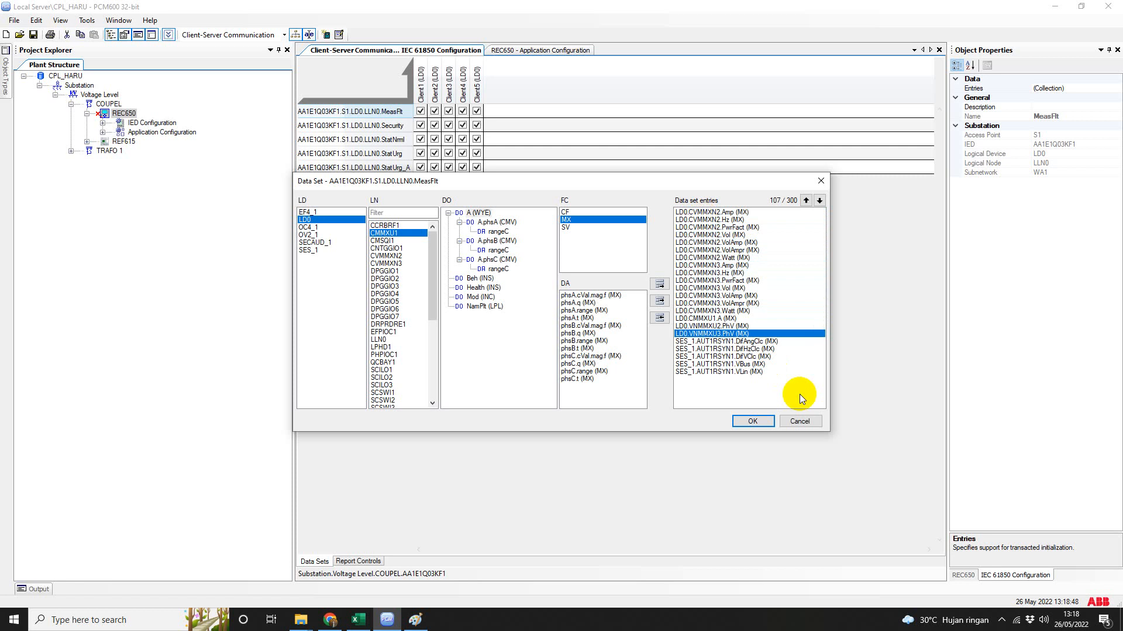
pyautogui.press('Up')
pyautogui.press('Up')
pyautogui.press('Up')
pyautogui.press('Up')
pyautogui.press('Up')
pyautogui.press('Up')
pyautogui.press('Up')
pyautogui.press('Up')
pyautogui.press('Up')
pyautogui.press('Up')
pyautogui.press('Up')
pyautogui.press('Up')
pyautogui.press('Up')
pyautogui.press('Up')
pyautogui.press('Up')
pyautogui.press('Up')
pyautogui.press('Up')
pyautogui.press('Up')
pyautogui.press('Up')
pyautogui.press('Up')
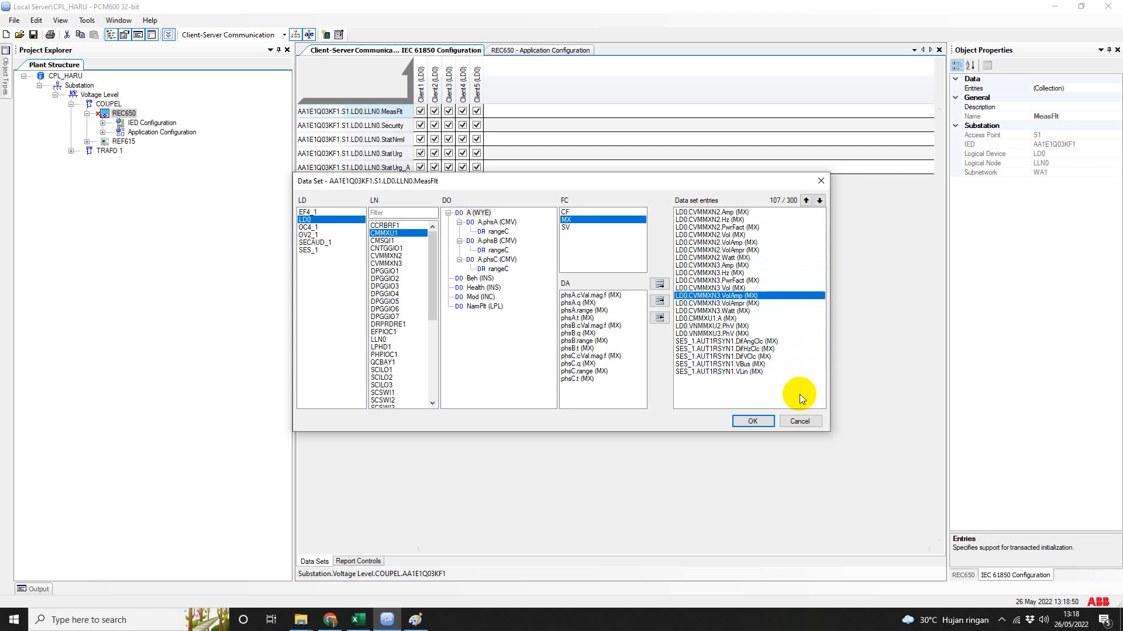
pyautogui.press('Down')
pyautogui.press('Down')
pyautogui.press('Down')
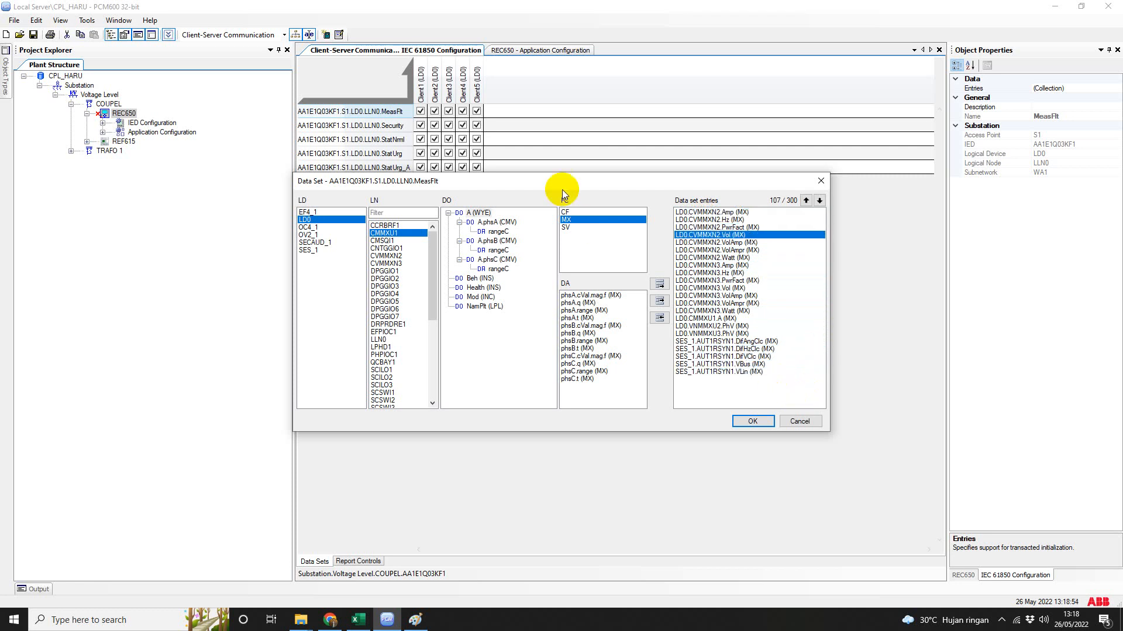
pyautogui.click(792, 424)
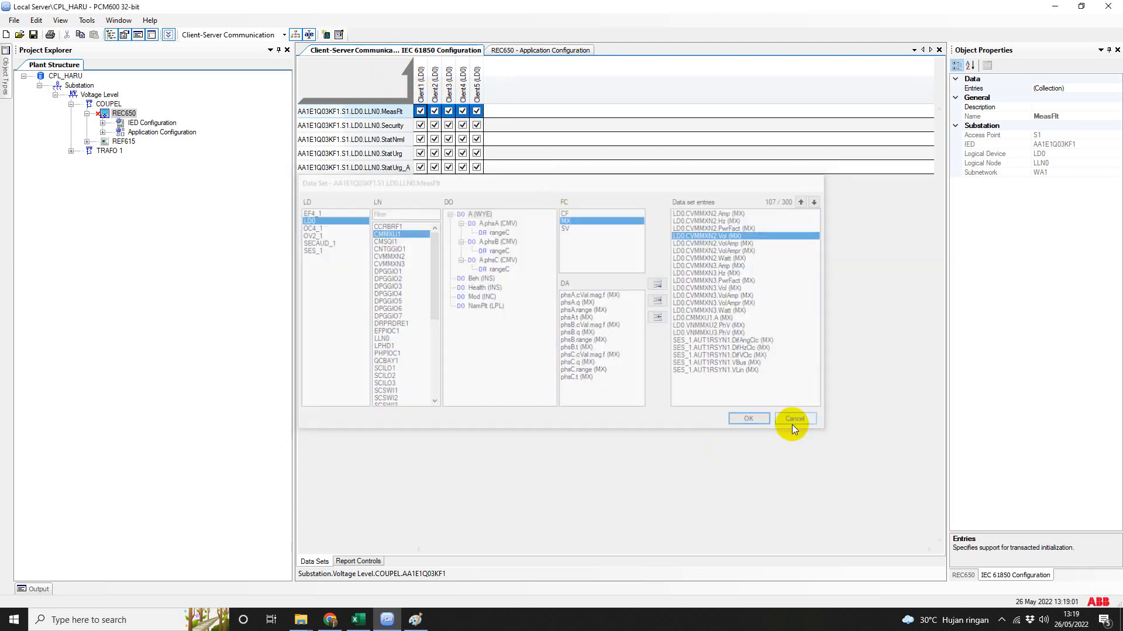
# Open the I_AI worksheet in REC650's Application Configuration, then return to the IEC 61850 client-server configuration.
pyautogui.click(539, 51)
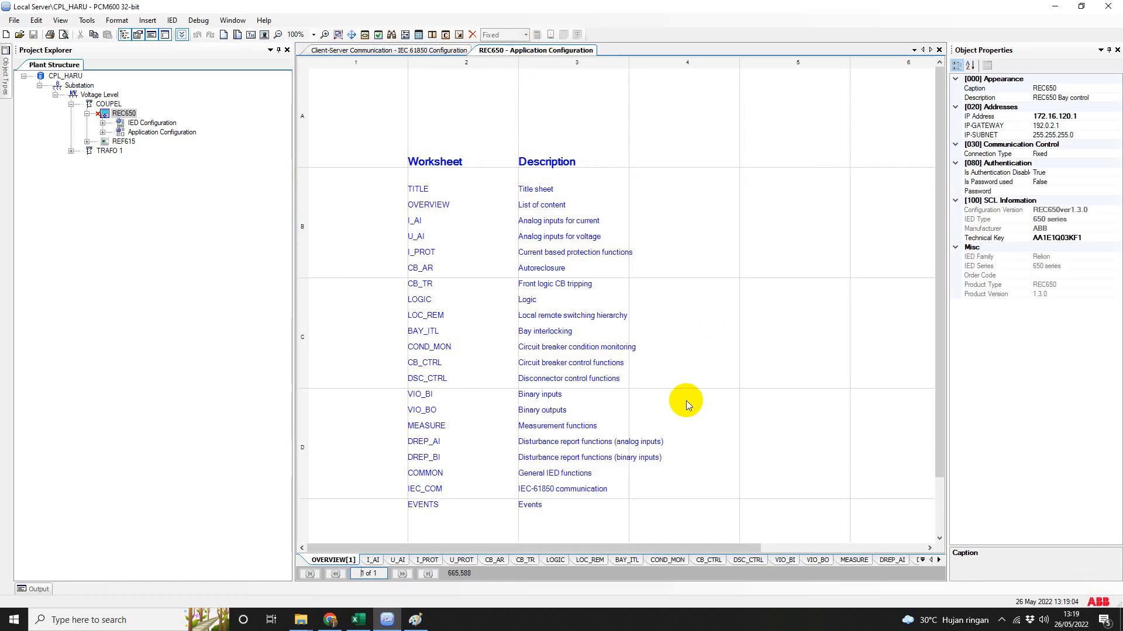
pyautogui.click(373, 560)
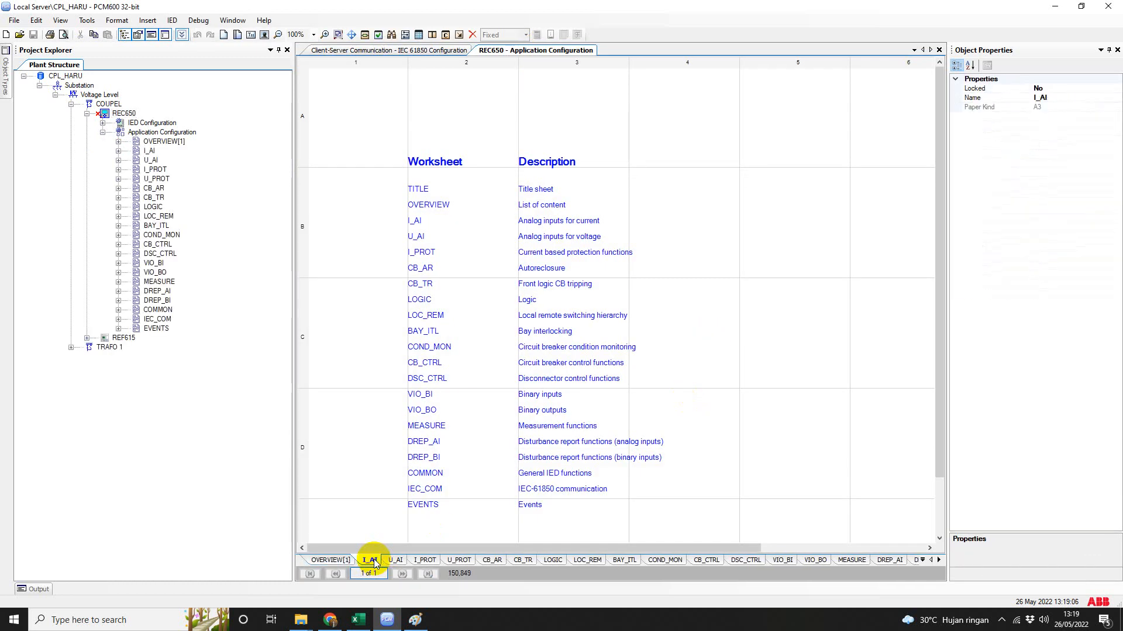
pyautogui.click(377, 50)
# Reopen the LLN0.MeasFlt data set, browse the logical nodes under LD0 and their data objects, then close it without saving.
pyautogui.doubleClick(387, 112)
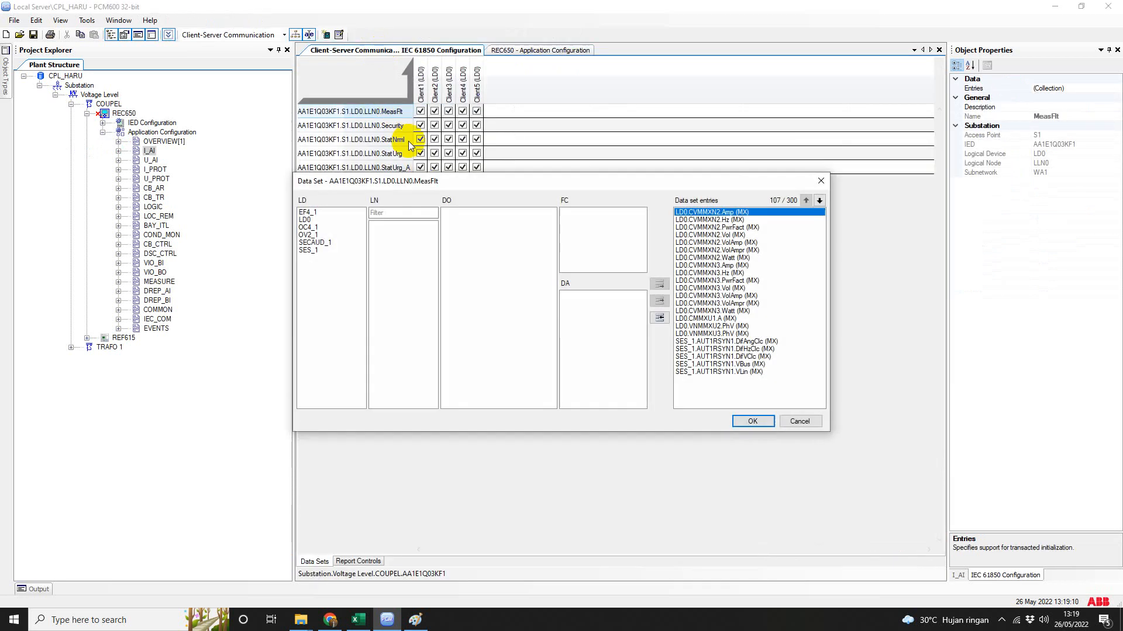
pyautogui.click(310, 219)
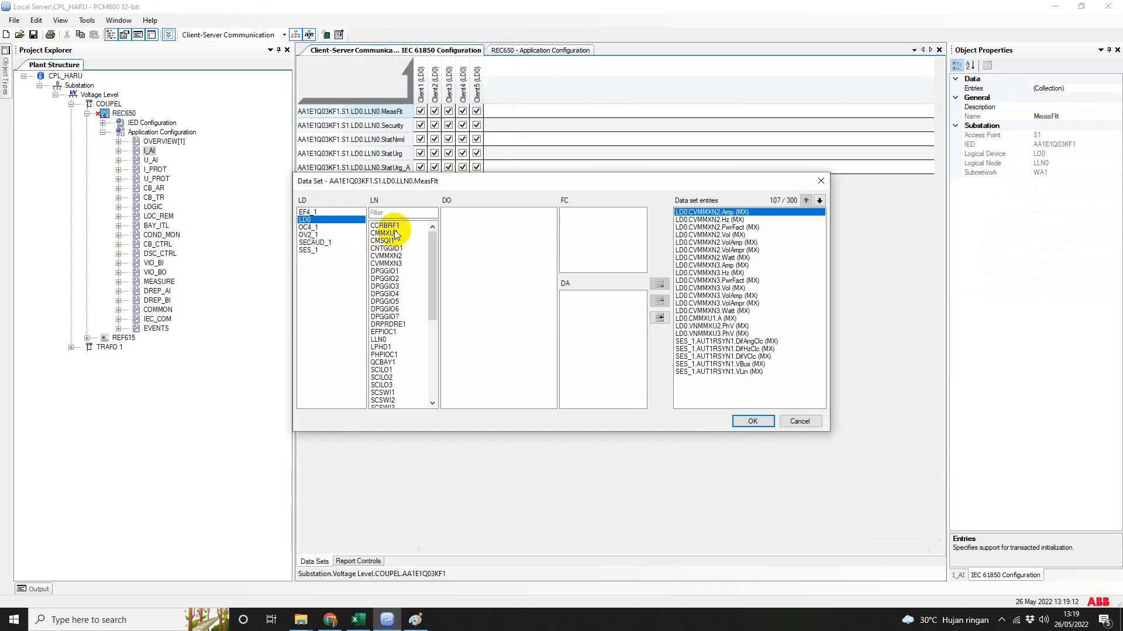
pyautogui.click(388, 263)
pyautogui.press('Down')
pyautogui.press('Down')
pyautogui.press('Down')
pyautogui.press('Down')
pyautogui.press('Down')
pyautogui.press('Down')
pyautogui.press('Down')
pyautogui.press('Down')
pyautogui.press('Down')
pyautogui.press('Down')
pyautogui.press('Down')
pyautogui.press('Down')
pyautogui.press('Down')
pyautogui.press('Down')
pyautogui.press('Down')
pyautogui.press('Down')
pyautogui.press('Down')
pyautogui.press('Down')
pyautogui.press('Down')
pyautogui.press('Down')
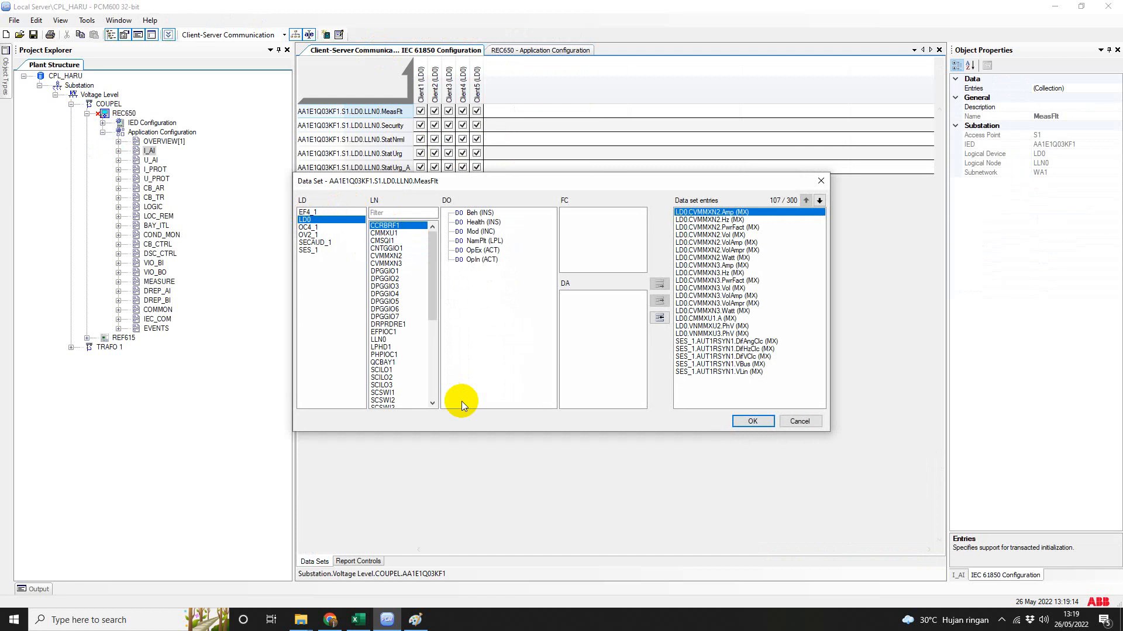
pyautogui.press('Up')
pyautogui.press('Up')
pyautogui.press('Up')
pyautogui.press('Up')
pyautogui.press('Up')
pyautogui.press('Up')
pyautogui.press('Up')
pyautogui.press('Up')
pyautogui.press('Up')
pyautogui.press('Up')
pyautogui.press('Up')
pyautogui.press('Up')
pyautogui.press('Up')
pyautogui.press('Up')
pyautogui.press('Up')
pyautogui.press('Up')
pyautogui.press('Up')
pyautogui.press('Up')
pyautogui.press('Up')
pyautogui.press('Up')
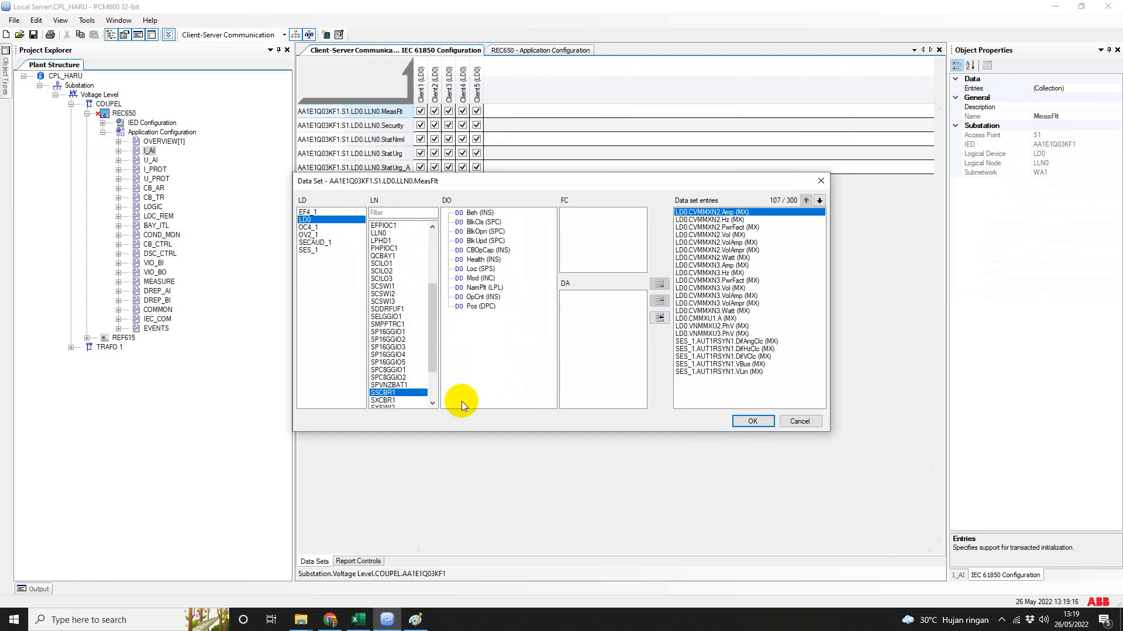
pyautogui.press('Up')
pyautogui.press('Up')
pyautogui.press('Up')
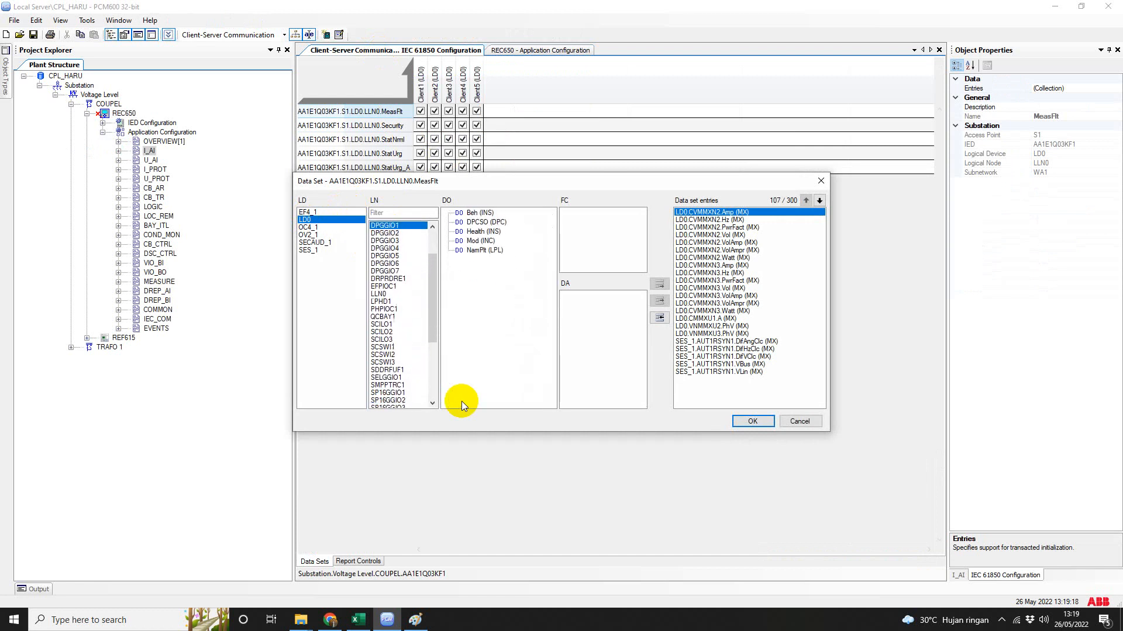
pyautogui.click(809, 426)
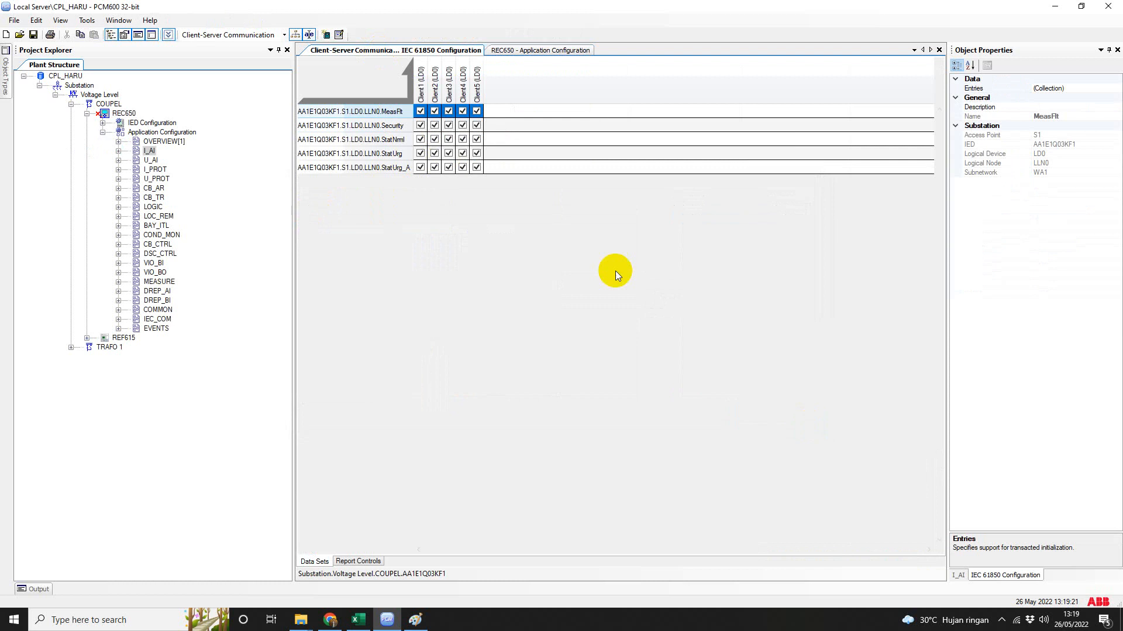
# Switch to the Excel signal list and look through the bus coupler signals from CHECK SYNCHRONIZING OVERRIDE down past LOCK OUT RELAY TRIP.
pyautogui.click(359, 620)
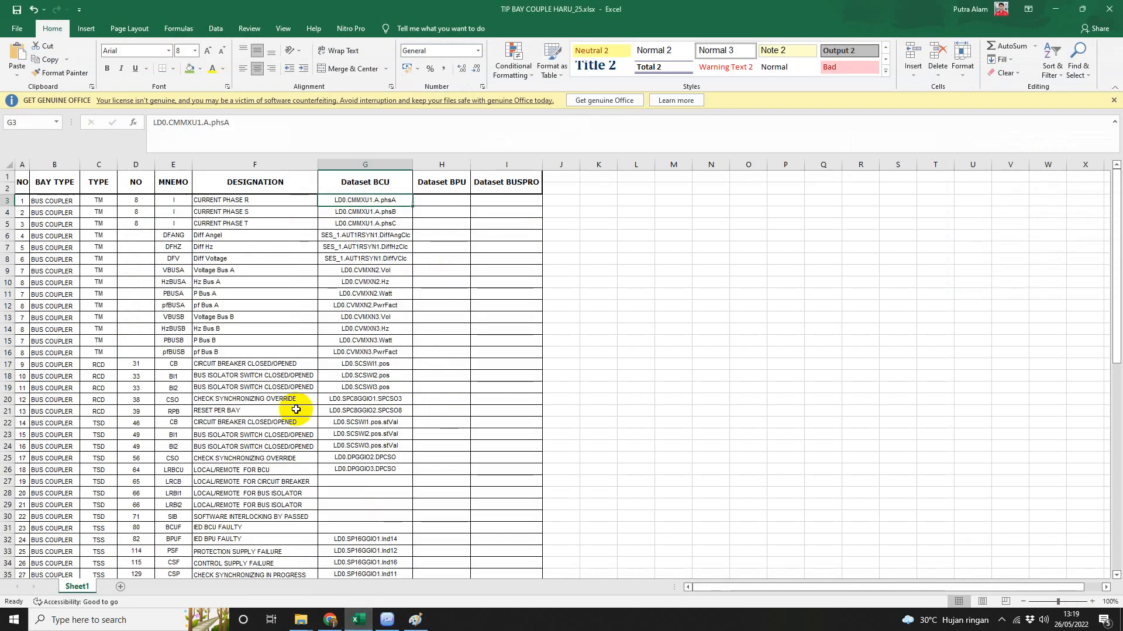
pyautogui.click(137, 458)
pyautogui.press('Down')
pyautogui.press('Down')
pyautogui.press('Down')
pyautogui.press('Down')
pyautogui.press('Down')
pyautogui.press('Down')
pyautogui.press('Down')
pyautogui.press('Down')
pyautogui.press('Down')
pyautogui.press('Down')
pyautogui.press('Down')
pyautogui.press('Down')
pyautogui.press('Down')
pyautogui.press('Down')
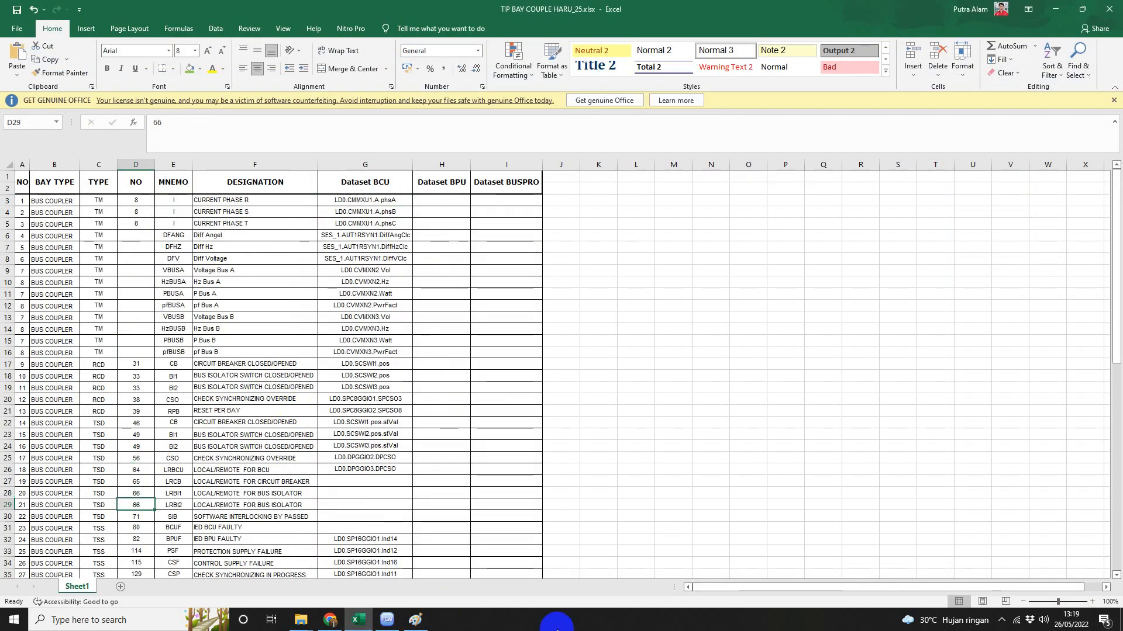
pyautogui.press('Down')
pyautogui.press('Down')
pyautogui.press('Down')
pyautogui.press('Down')
pyautogui.press('Up')
pyautogui.press('Up')
pyautogui.press('Up')
pyautogui.press('Up')
pyautogui.press('Up')
pyautogui.press('Up')
pyautogui.press('Up')
pyautogui.press('Up')
pyautogui.press('Up')
pyautogui.press('Up')
pyautogui.press('Up')
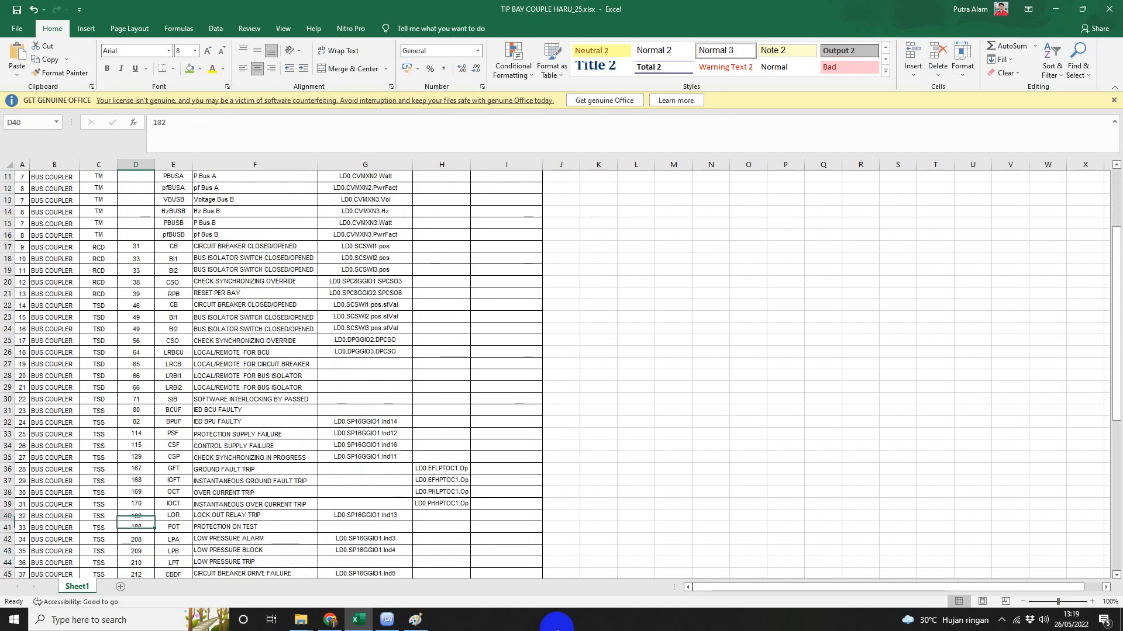
pyautogui.press('Down')
pyautogui.press('Down')
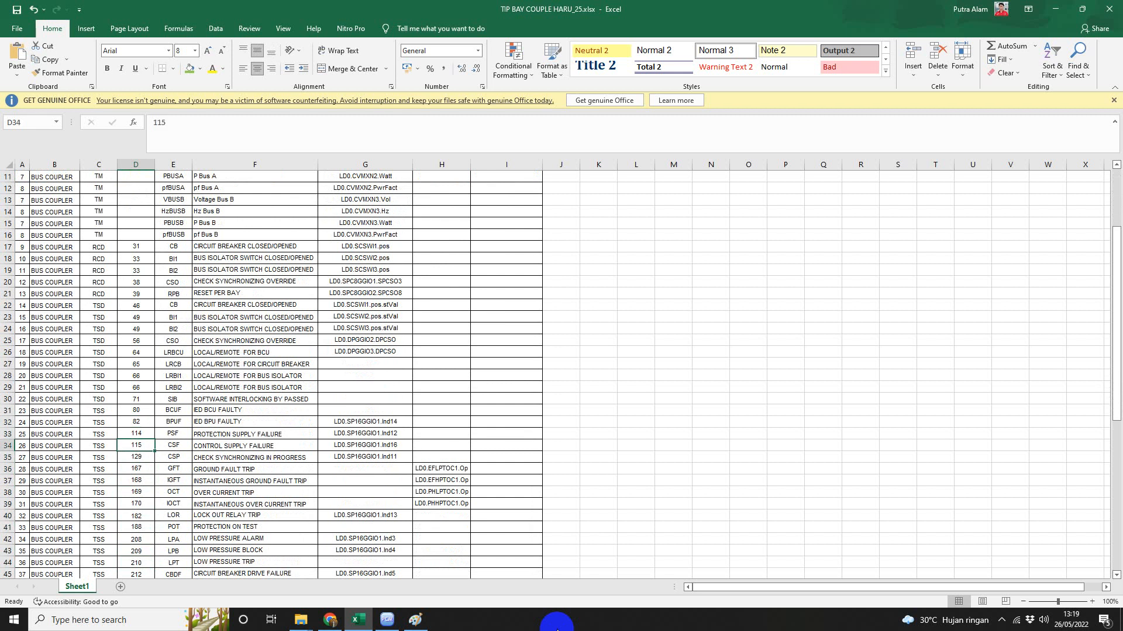
# Go back up the signal list to the MNEMO cell of the RCD CIRCUIT BREAKER CLOSED/OPENED signal in row 17.
pyautogui.press('Down')
pyautogui.press('Up')
pyautogui.press('Up')
pyautogui.press('Up')
pyautogui.press('Up')
pyautogui.press('Up')
pyautogui.press('Up')
pyautogui.press('Up')
pyautogui.press('Up')
pyautogui.press('Up')
pyautogui.press('Up')
pyautogui.press('Up')
pyautogui.press('Up')
pyautogui.press('Up')
pyautogui.press('Up')
pyautogui.press('Up')
pyautogui.press('Up')
pyautogui.press('Up')
pyautogui.press('Up')
pyautogui.press('Up')
pyautogui.press('Up')
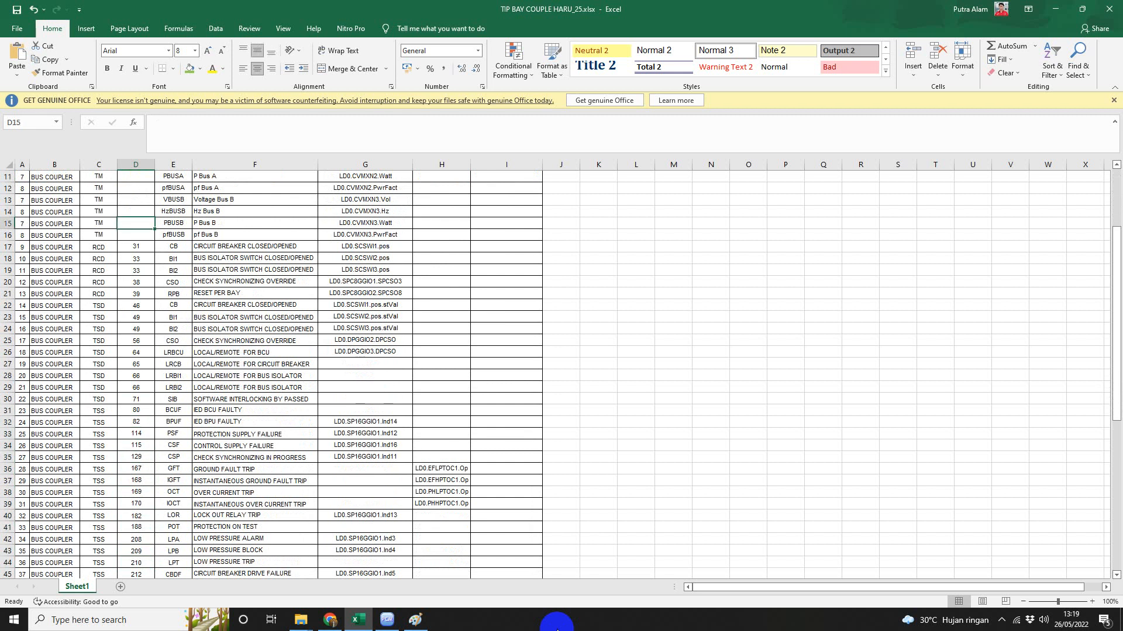
pyautogui.press('Down')
pyautogui.press('Down')
pyautogui.press('Right')
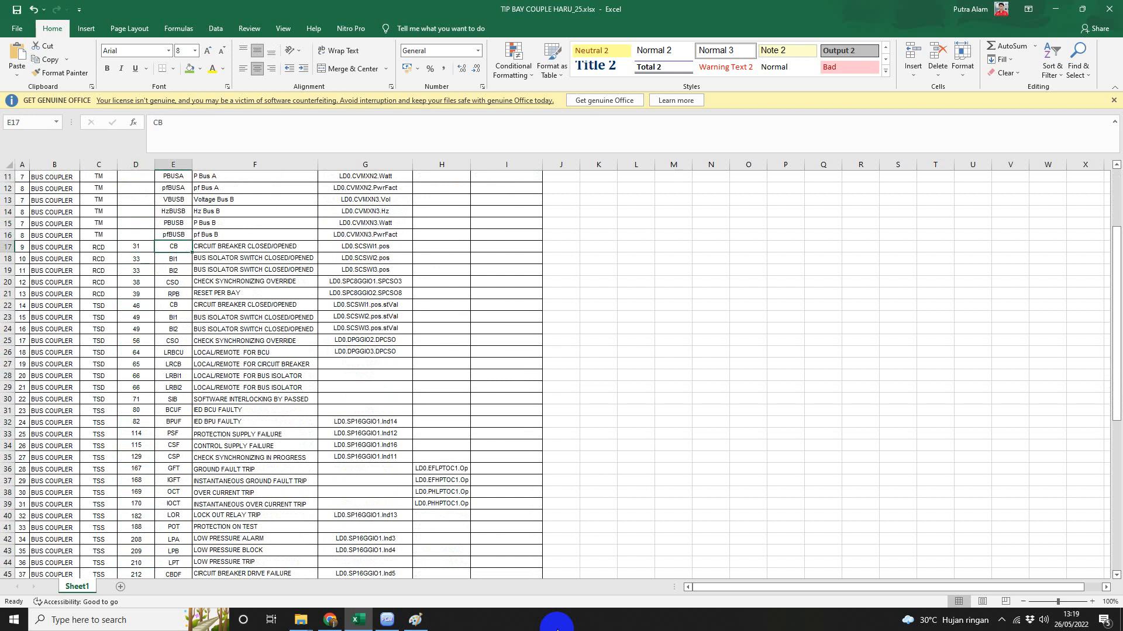
# Look across the number, mnemonic and designation cells of the RCD circuit breaker signal in row 17 of the signal list.
pyautogui.press('Right')
pyautogui.press('Left')
pyautogui.press('Left')
pyautogui.press('Left')
pyautogui.press('Left')
pyautogui.press('Right')
pyautogui.press('Right')
pyautogui.press('Right')
pyautogui.press('Right')
pyautogui.press('Right')
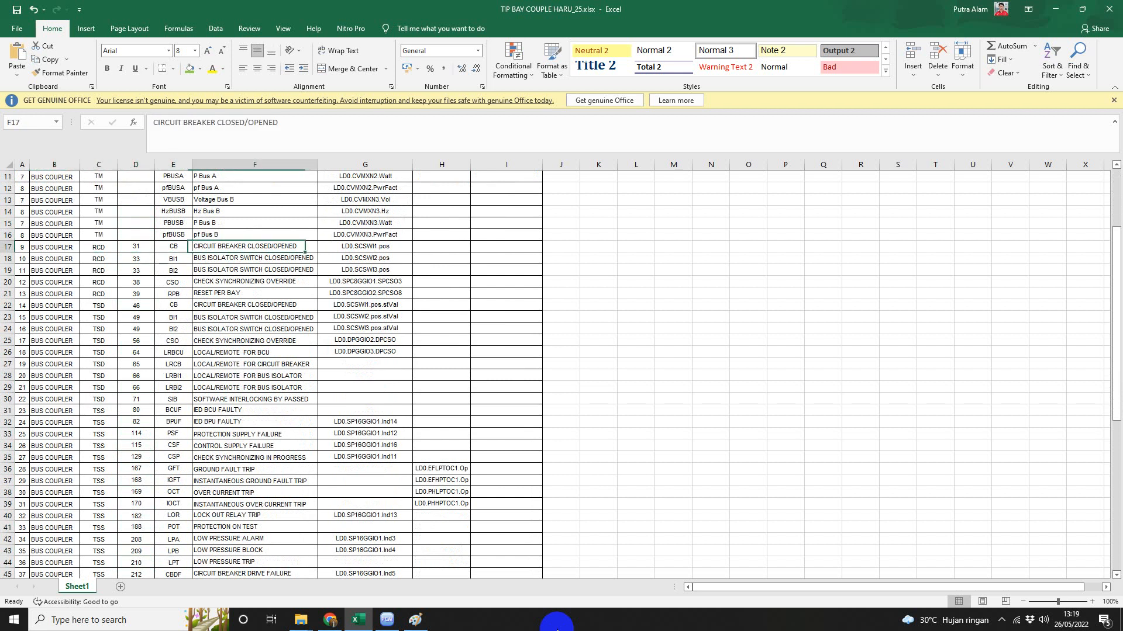
pyautogui.press('Left')
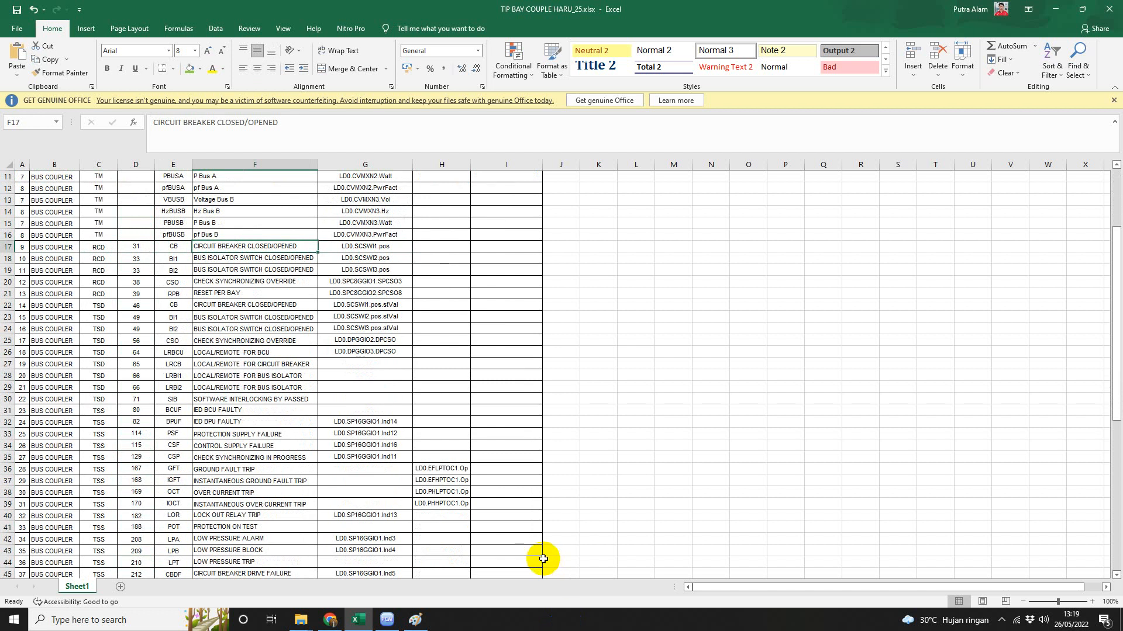
# Go through the TYPE column from the RCD cell in row 17 up over the TM measurement rows and back down.
pyautogui.click(111, 248)
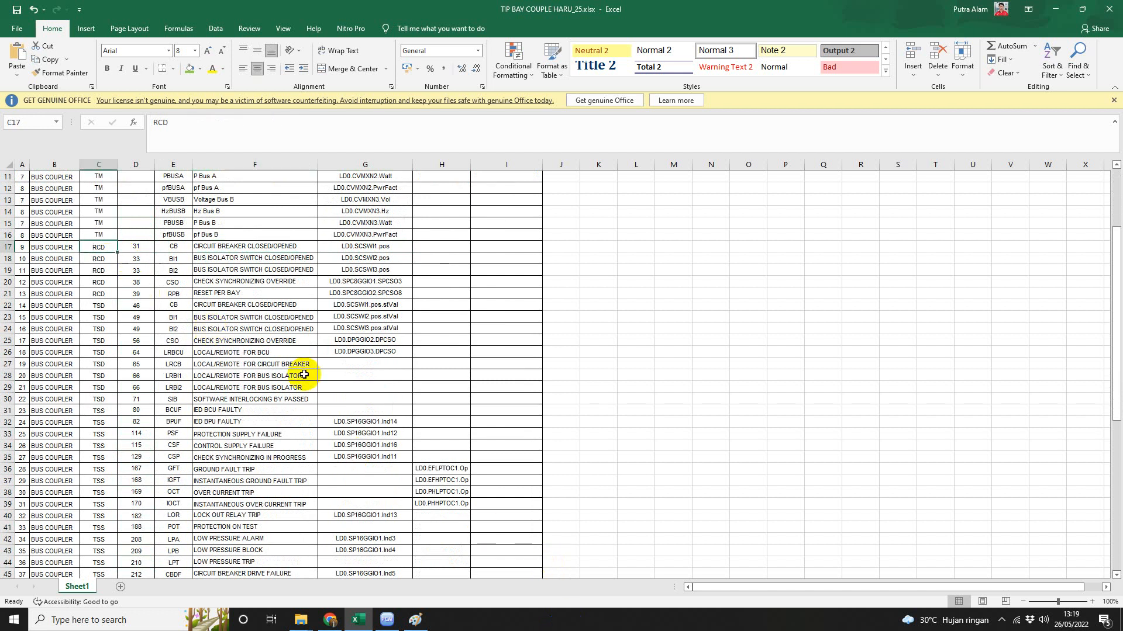
pyautogui.press('Up')
pyautogui.press('Up')
pyautogui.press('Up')
pyautogui.press('Up')
pyautogui.press('Up')
pyautogui.press('Up')
pyautogui.press('Up')
pyautogui.press('Up')
pyautogui.press('Up')
pyautogui.press('Up')
pyautogui.press('Up')
pyautogui.press('Up')
pyautogui.press('Up')
pyautogui.press('Up')
pyautogui.press('Up')
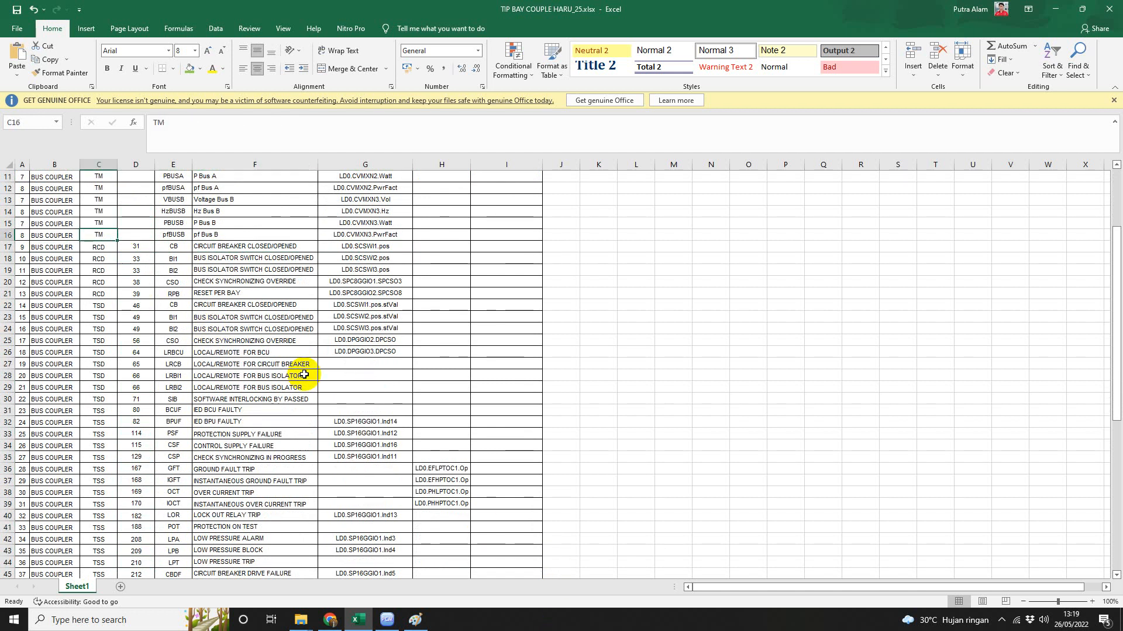
pyautogui.press('Down')
pyautogui.press('Down')
pyautogui.press('Down')
pyautogui.press('Down')
pyautogui.press('Down')
pyautogui.press('Down')
pyautogui.press('Down')
pyautogui.press('Down')
pyautogui.press('Down')
pyautogui.press('Down')
pyautogui.press('Down')
pyautogui.press('Down')
pyautogui.press('Down')
pyautogui.press('Down')
pyautogui.press('Down')
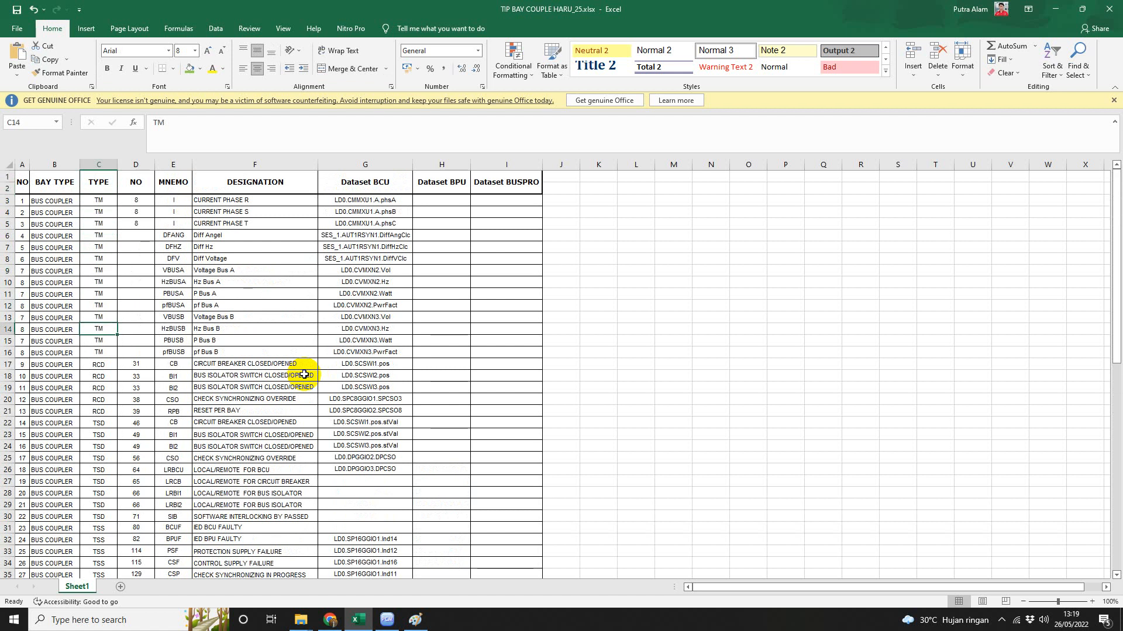
# Check the designation and mnemonic of the RCD circuit breaker signal, ending on its MNEMO cell in row 17.
pyautogui.press('Right')
pyautogui.press('Right')
pyautogui.press('Right')
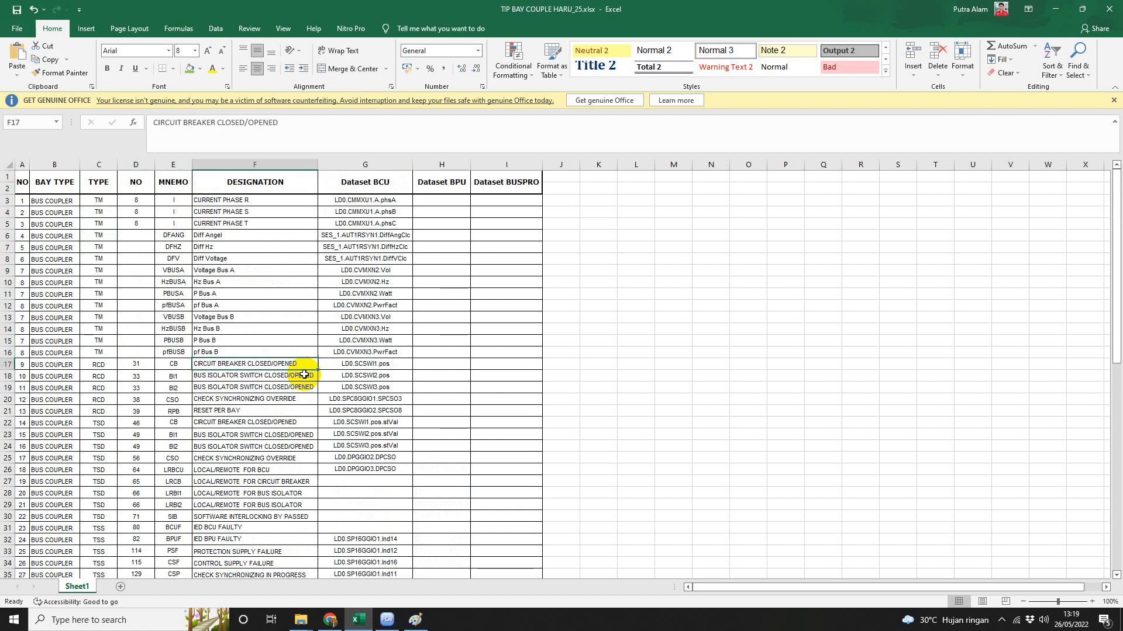
pyautogui.press('Left')
pyautogui.press('Left')
pyautogui.press('Right')
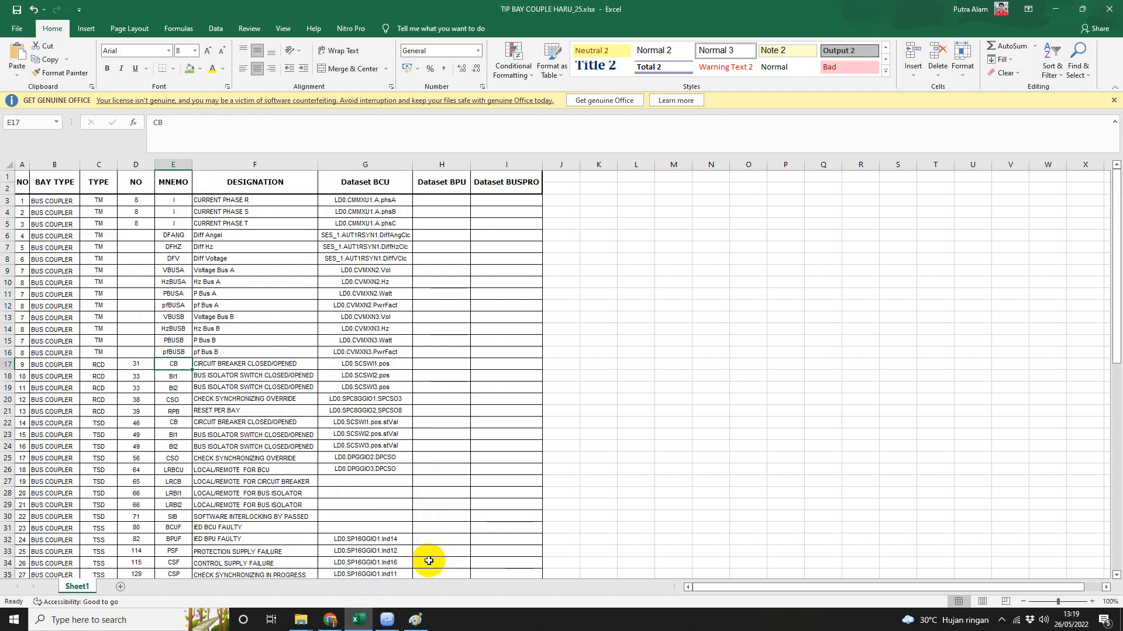
# Switch to PCM600 and examine the SCSWI switch controller block and its outputs on REC650's CB_CTRL worksheet in Application Configuration.
pyautogui.click(387, 621)
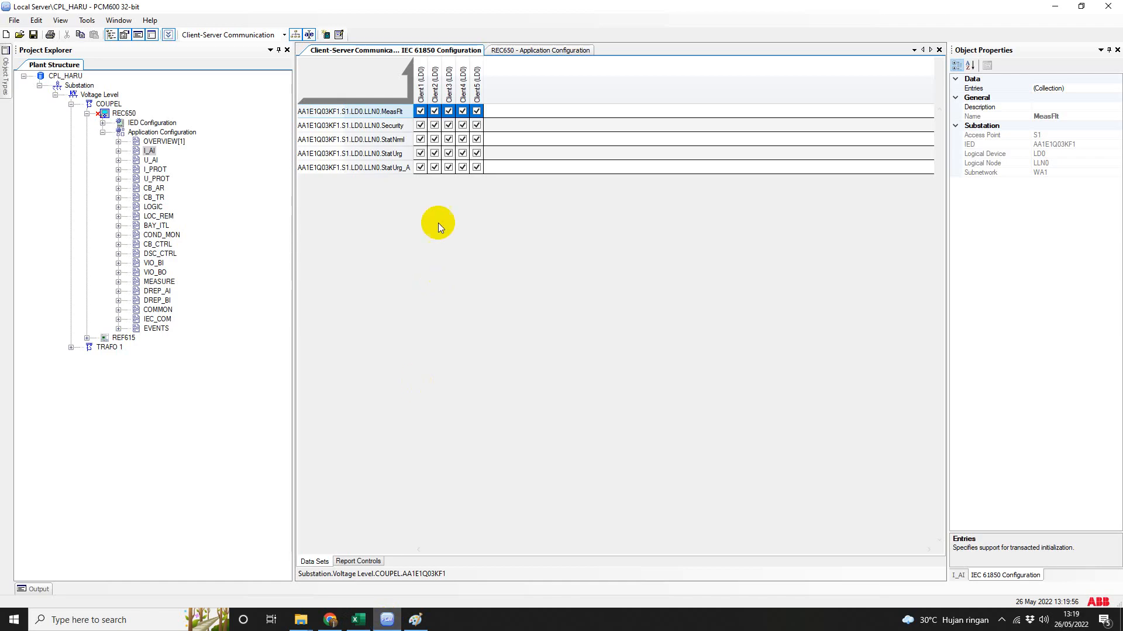
pyautogui.click(533, 50)
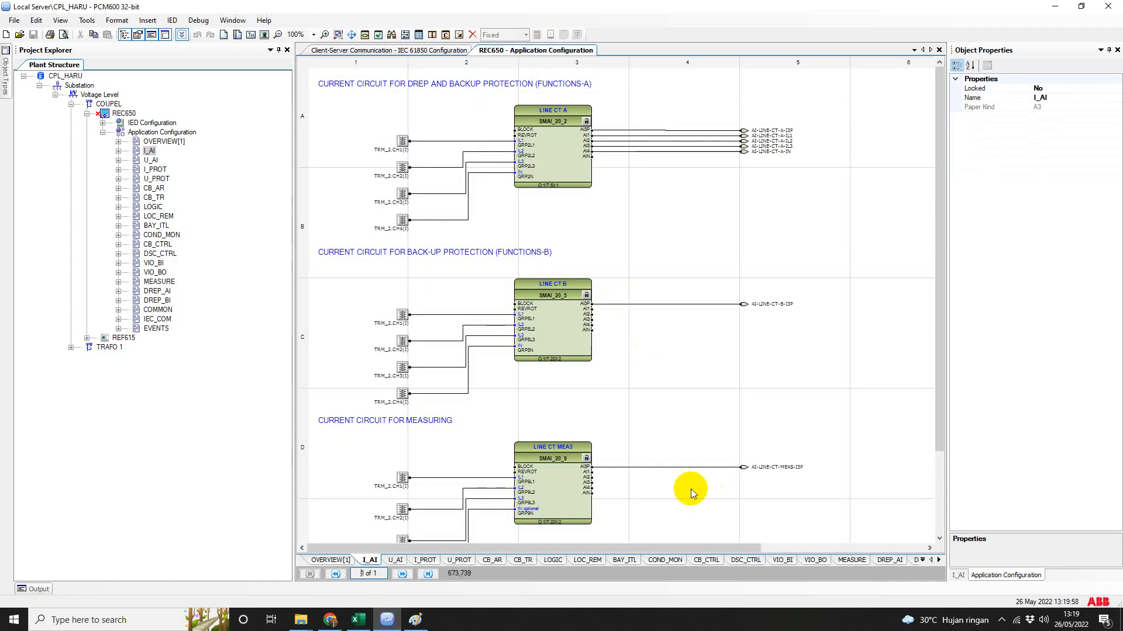
pyautogui.click(685, 478)
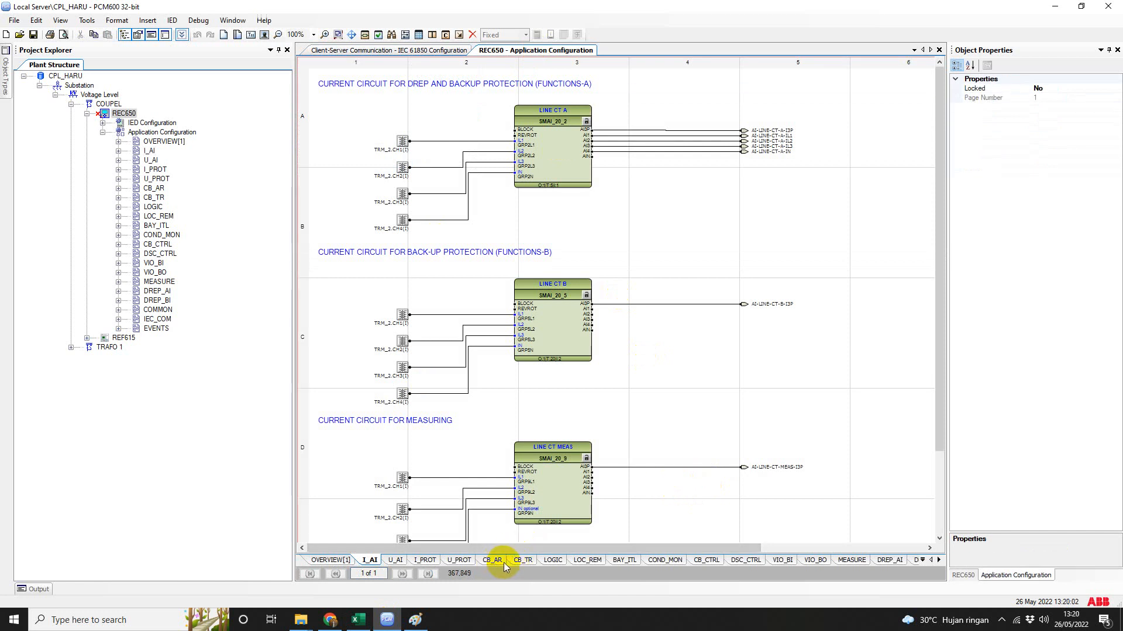
pyautogui.click(702, 561)
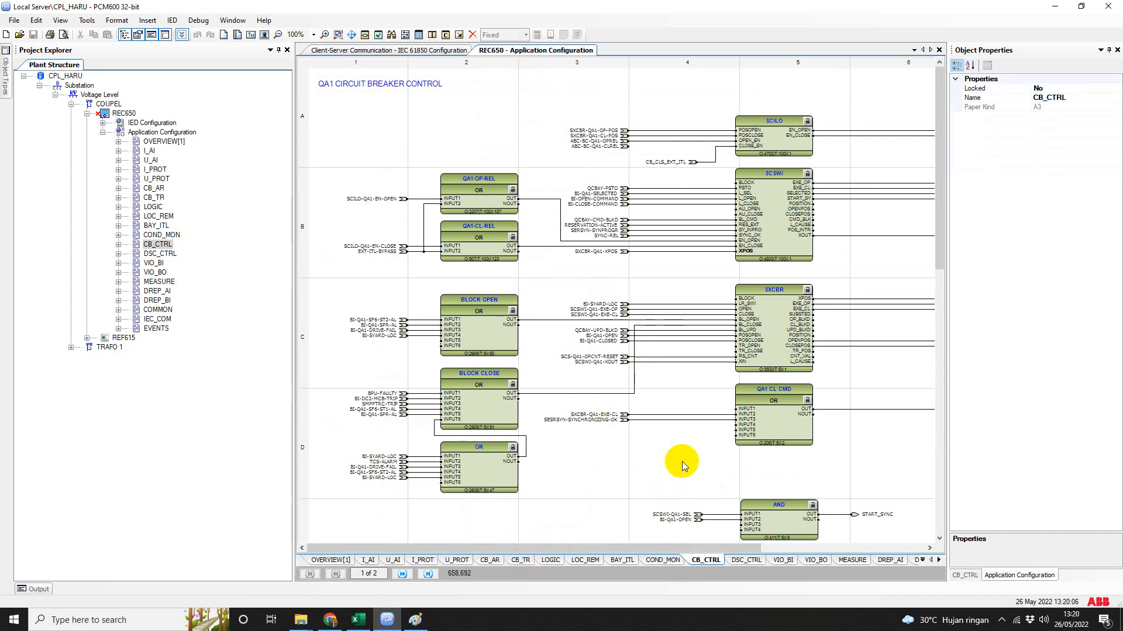
pyautogui.click(777, 232)
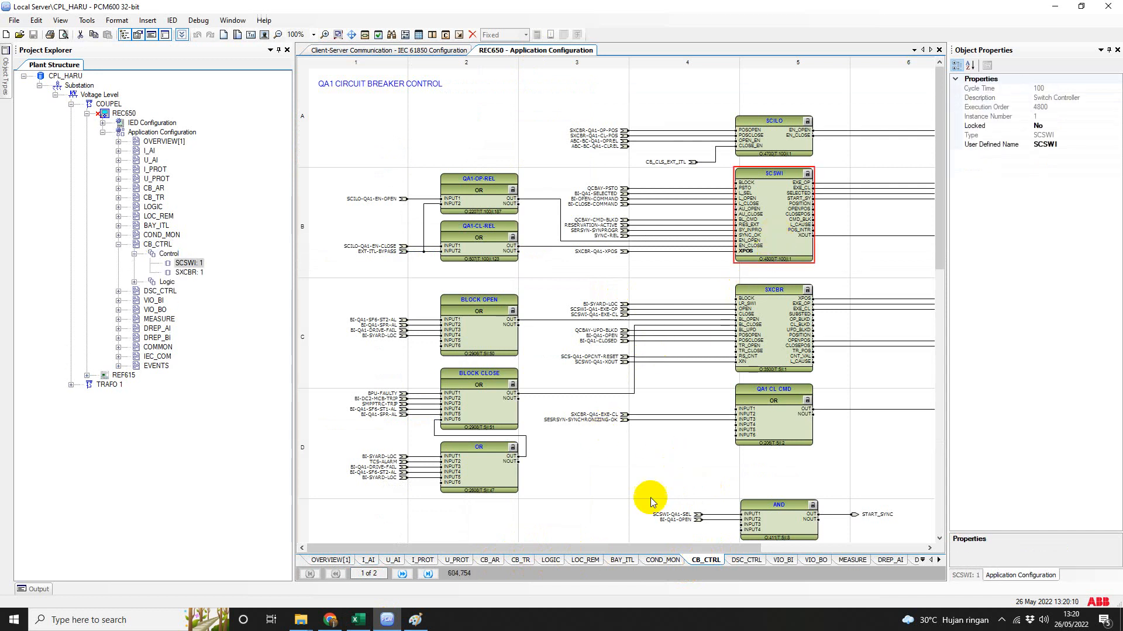
pyautogui.moveTo(648, 548); pyautogui.dragTo(738, 560)
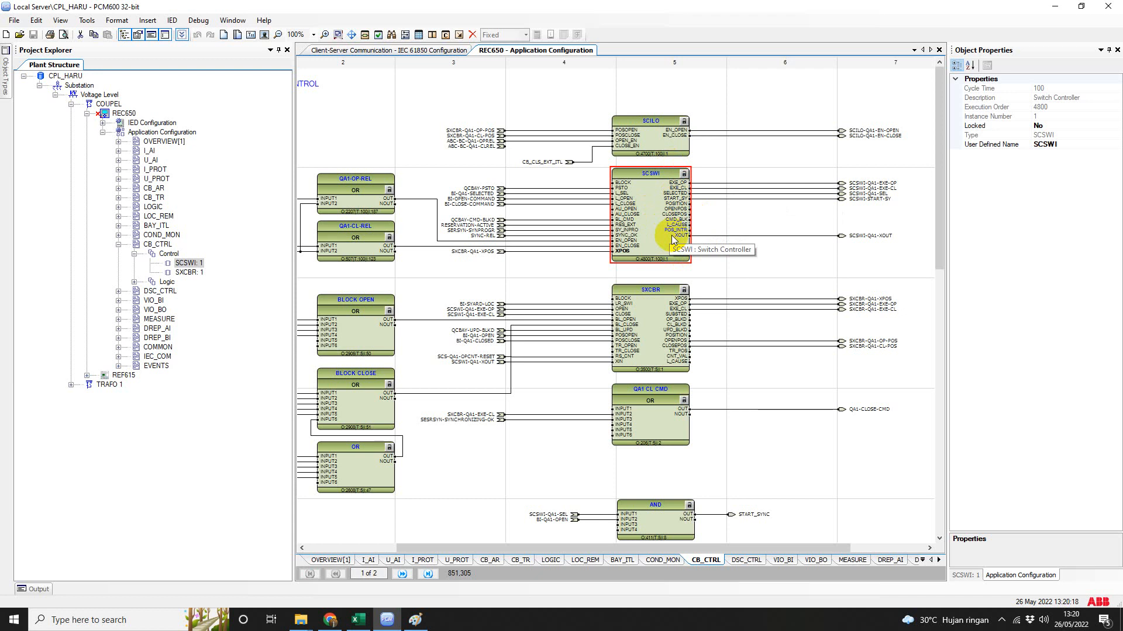
# Open the LLN0.StatUrg data set in the client-server configuration and find its LD0.SCSWI1.Pos (ST) entry, glancing at the Excel signal list.
pyautogui.click(439, 51)
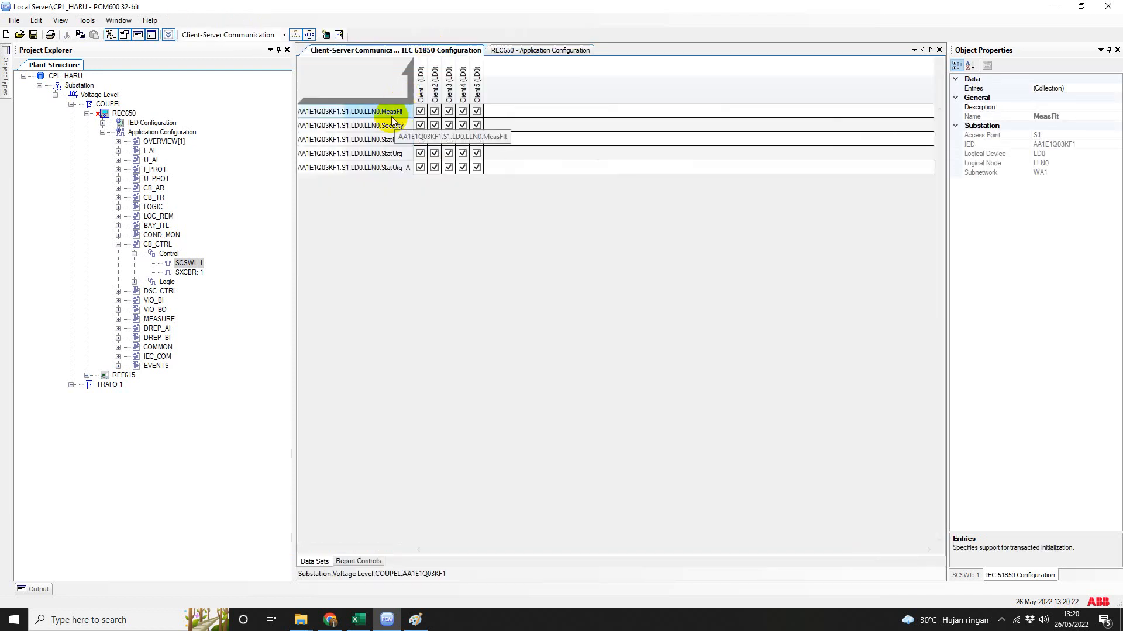
pyautogui.doubleClick(395, 154)
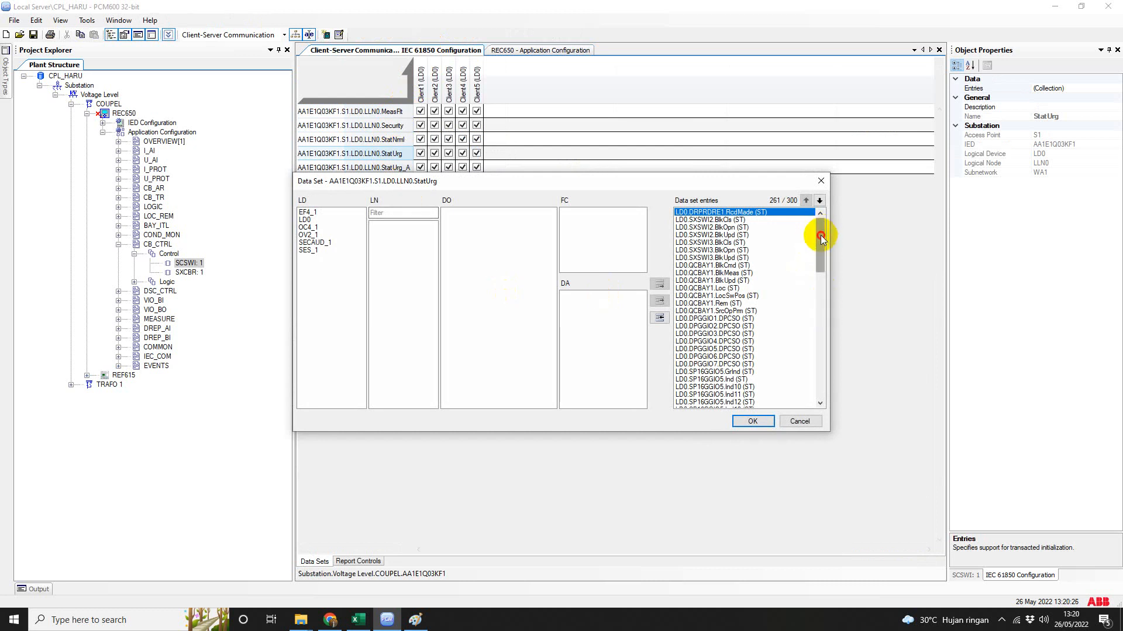
pyautogui.moveTo(819, 237); pyautogui.dragTo(812, 339)
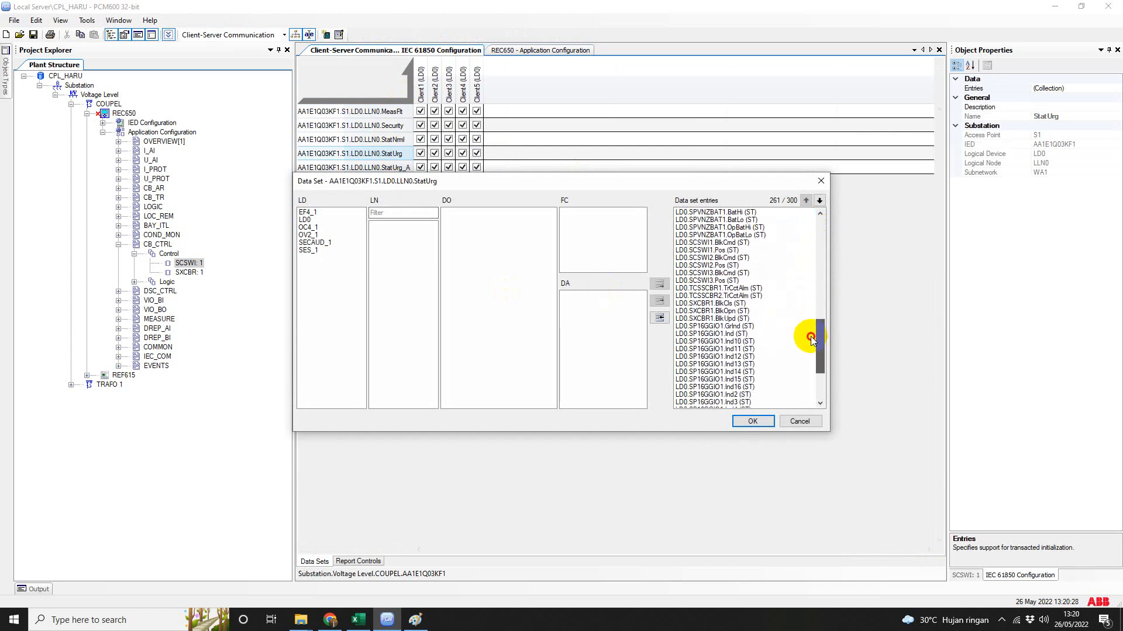
pyautogui.click(714, 249)
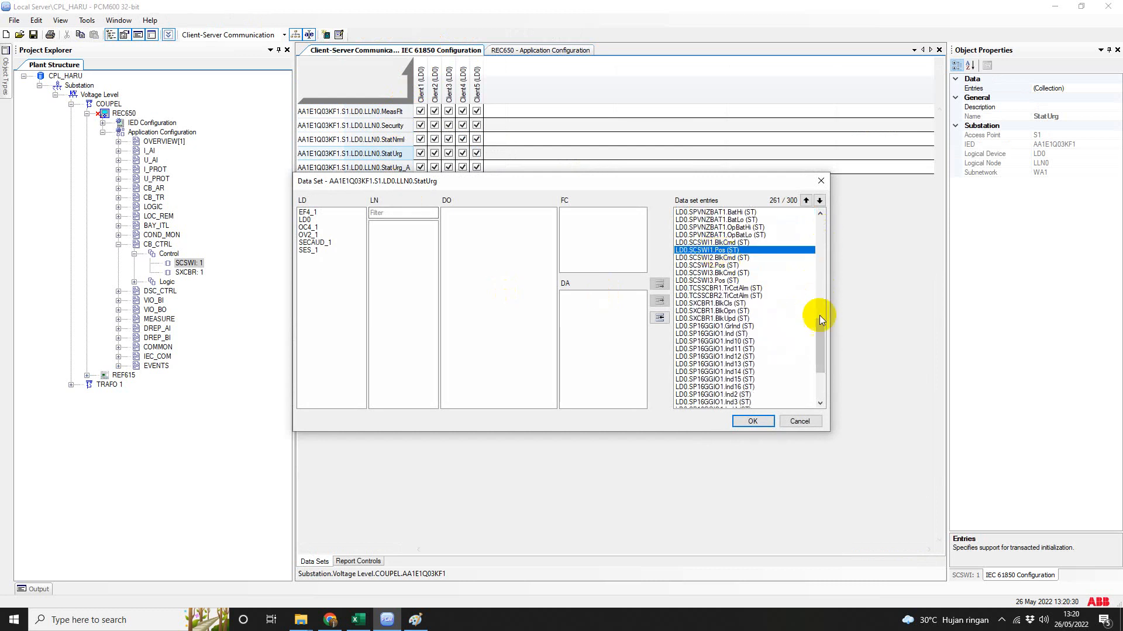
pyautogui.moveTo(822, 352); pyautogui.dragTo(815, 380)
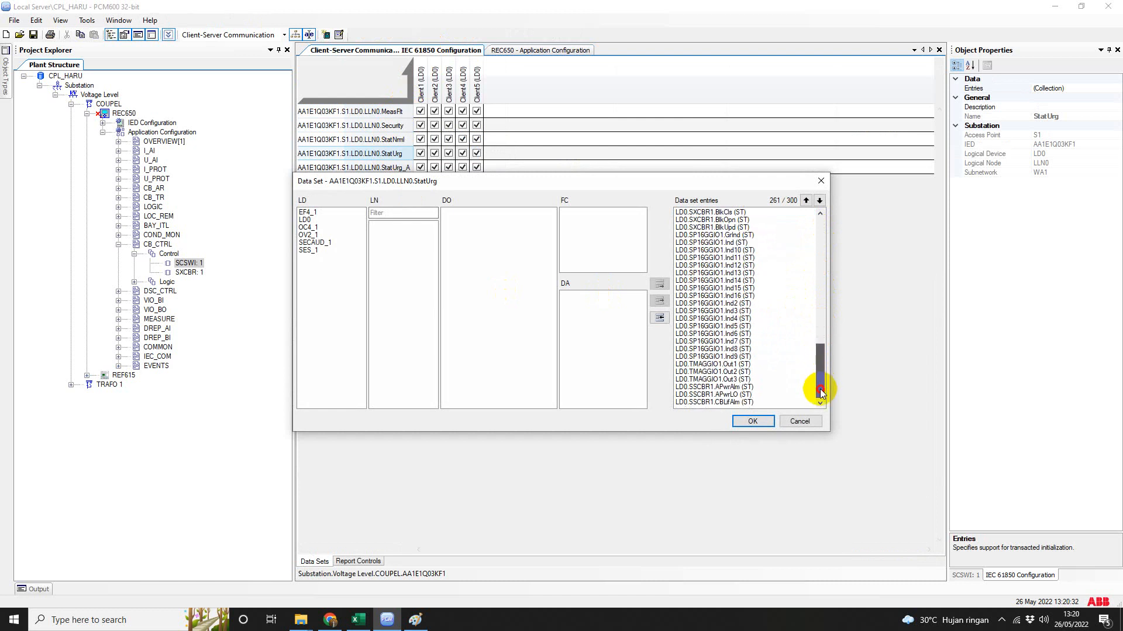
pyautogui.click(358, 623)
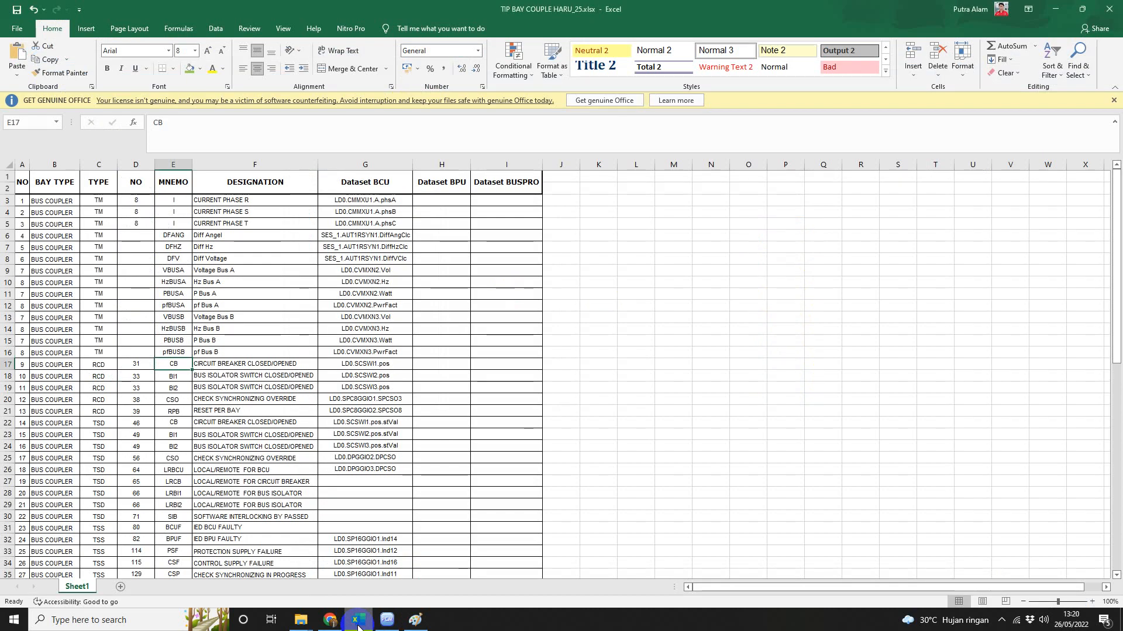
pyautogui.click(358, 623)
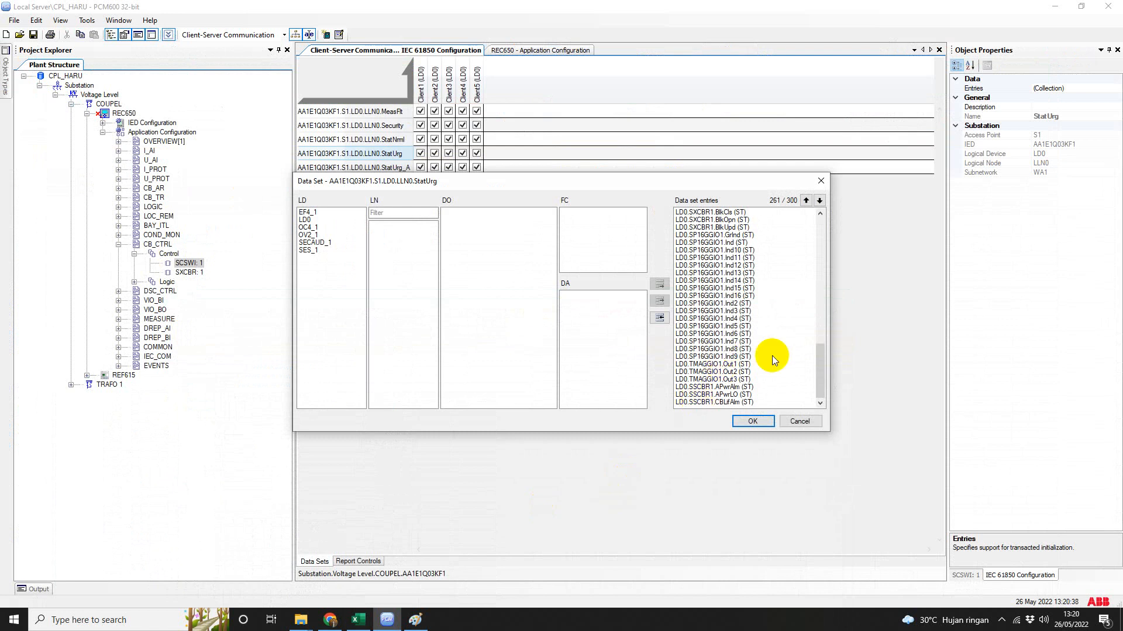
pyautogui.moveTo(819, 363); pyautogui.dragTo(810, 341)
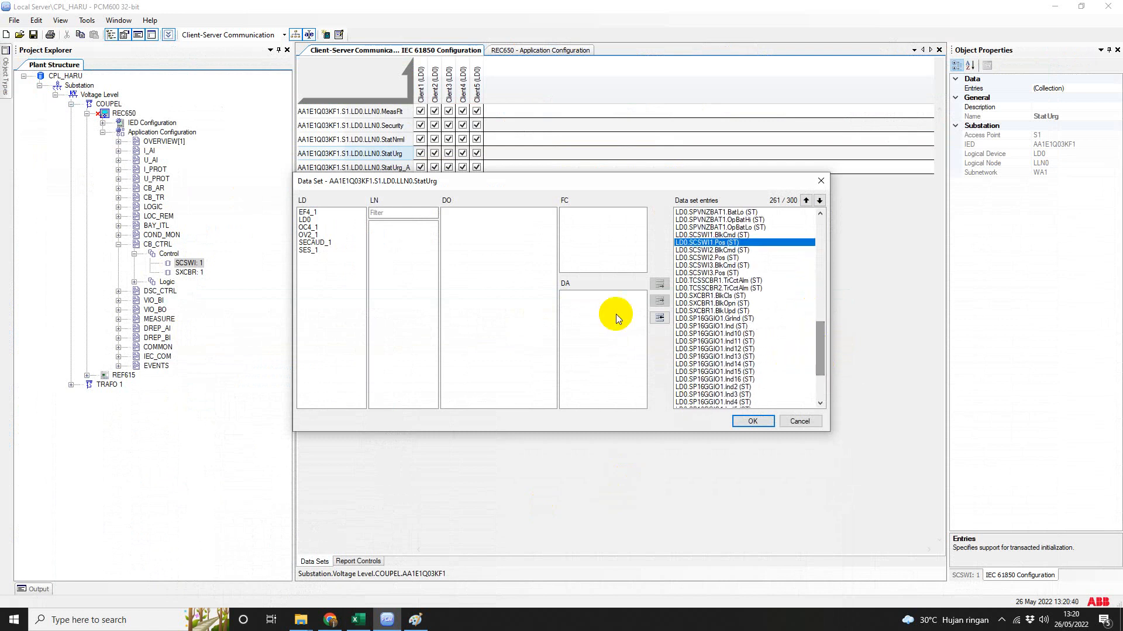
# Browse LD0's SCSWI1 node to the ST attributes of Pos (DPC), check SCSWI2's data objects, and close the data set without saving.
pyautogui.click(304, 220)
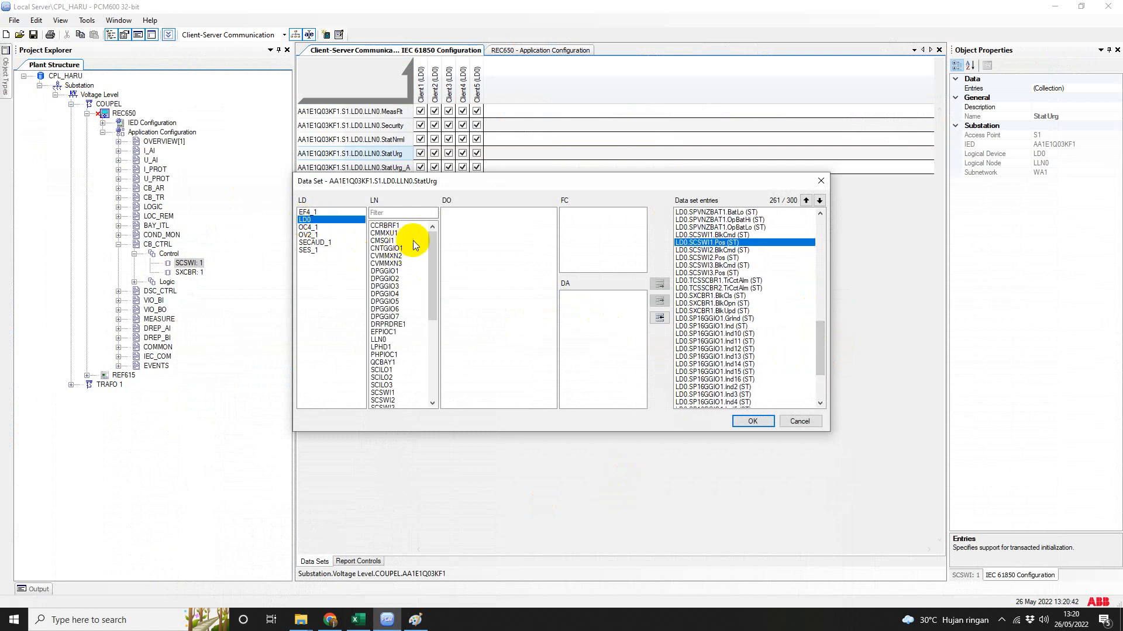
pyautogui.moveTo(430, 251); pyautogui.dragTo(434, 296)
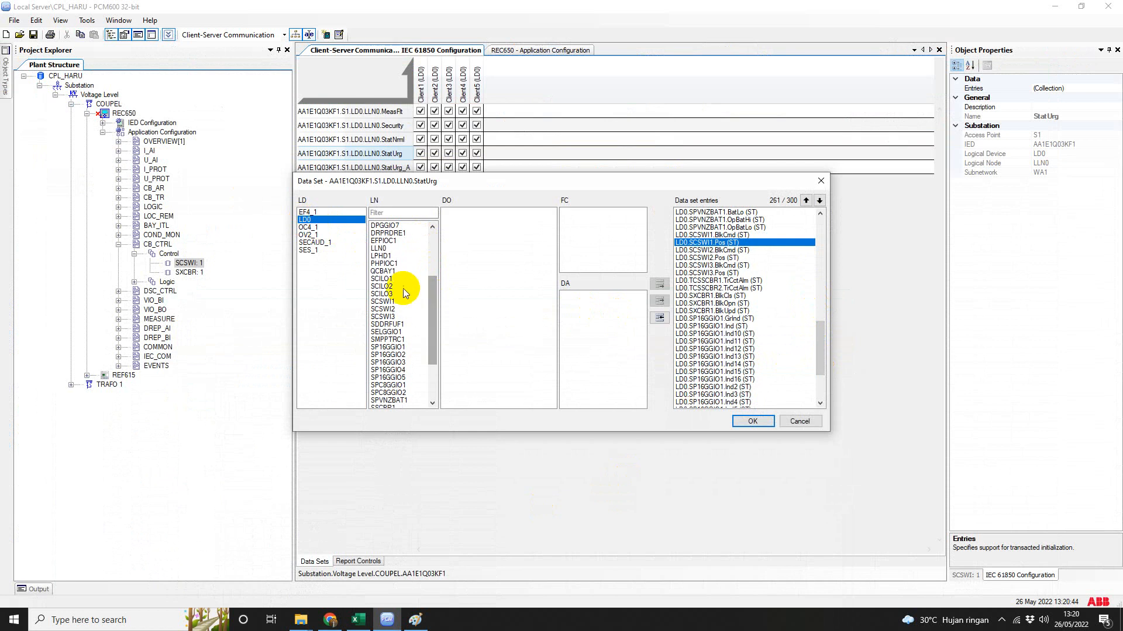
pyautogui.click(386, 302)
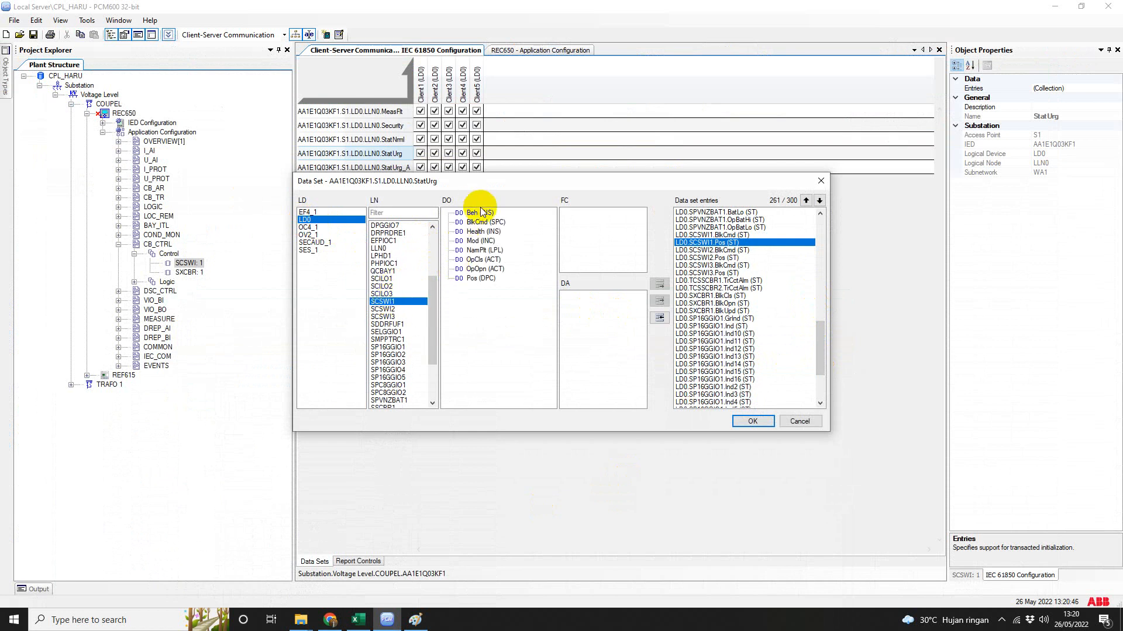
pyautogui.click(481, 279)
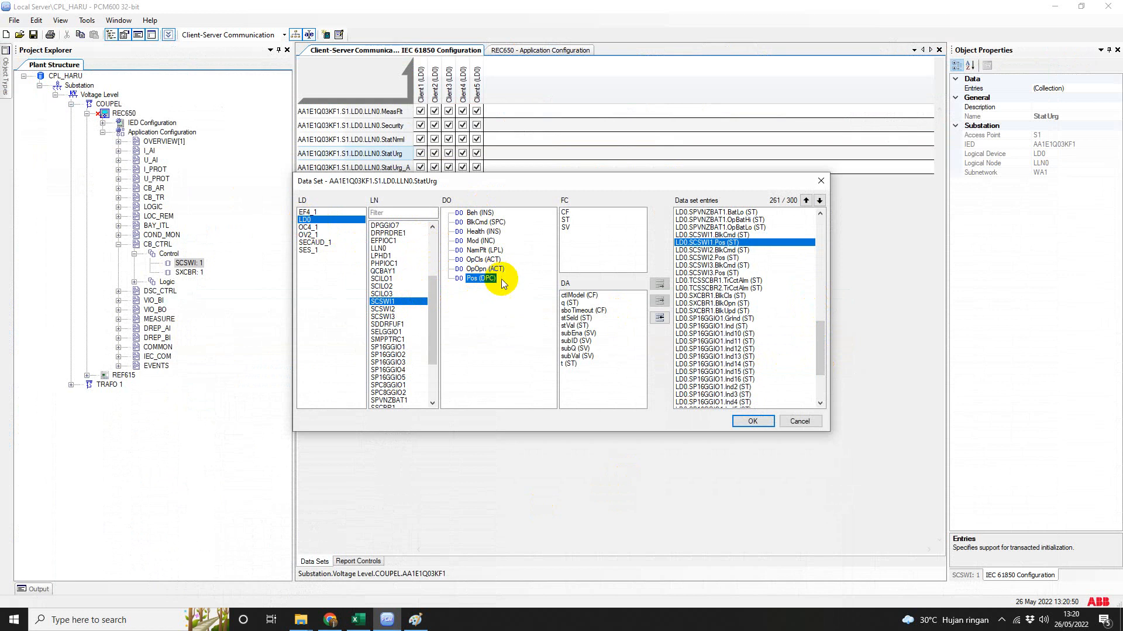
pyautogui.click(566, 220)
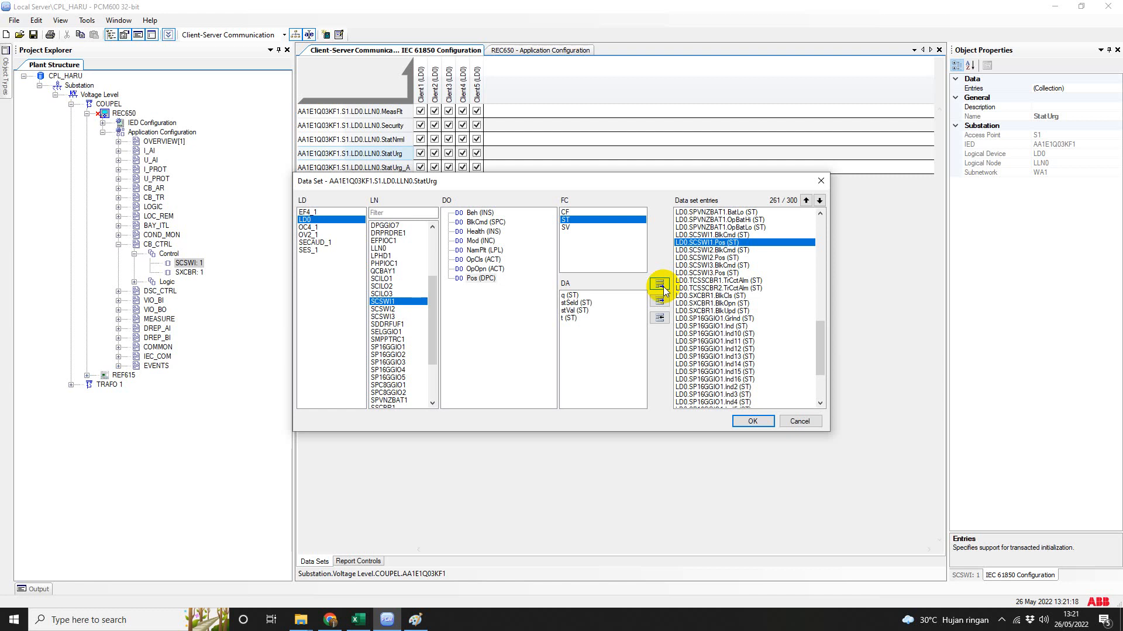
pyautogui.click(390, 310)
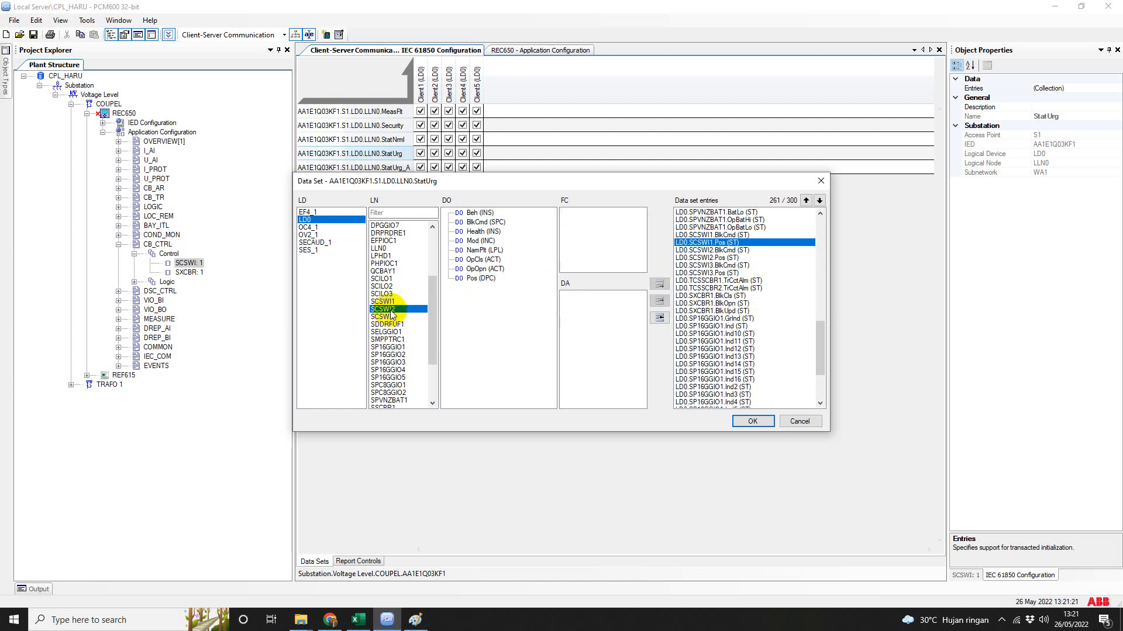
pyautogui.click(796, 422)
# Examine the QB1 SCSWI block's instance number and output signals on REC650's DSC_CTRL worksheet in Application Configuration.
pyautogui.click(507, 50)
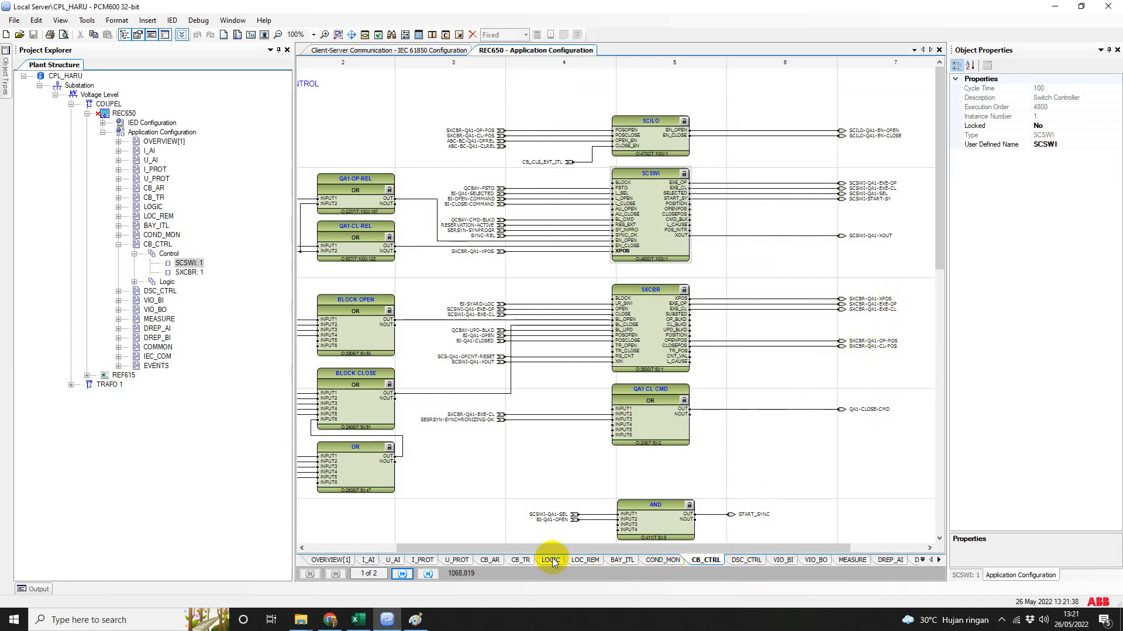
pyautogui.click(760, 561)
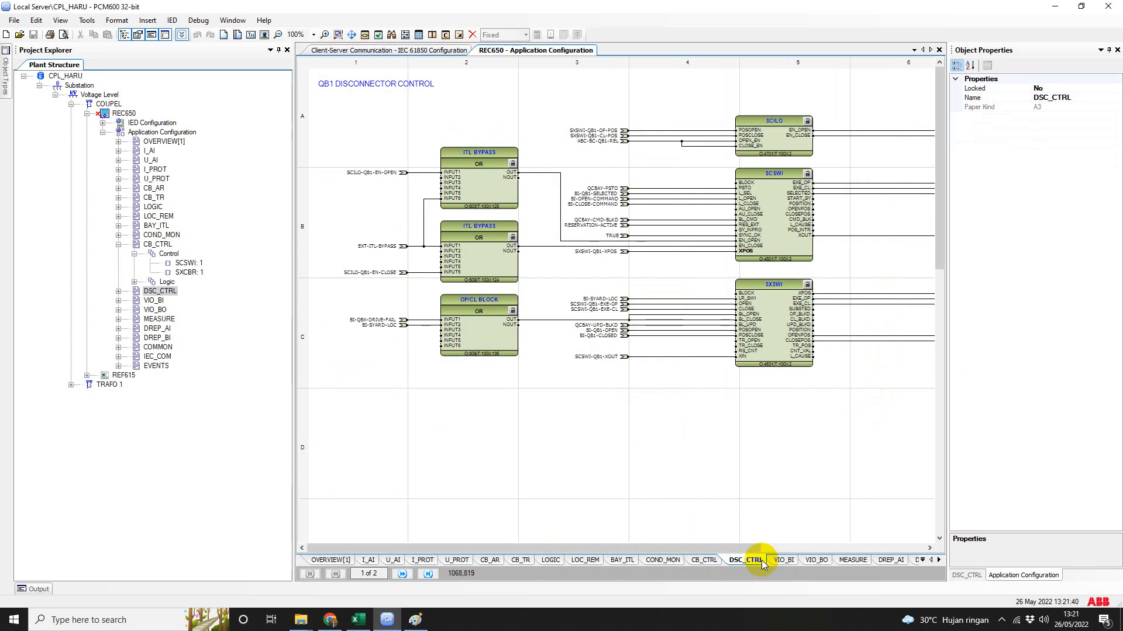
pyautogui.click(784, 221)
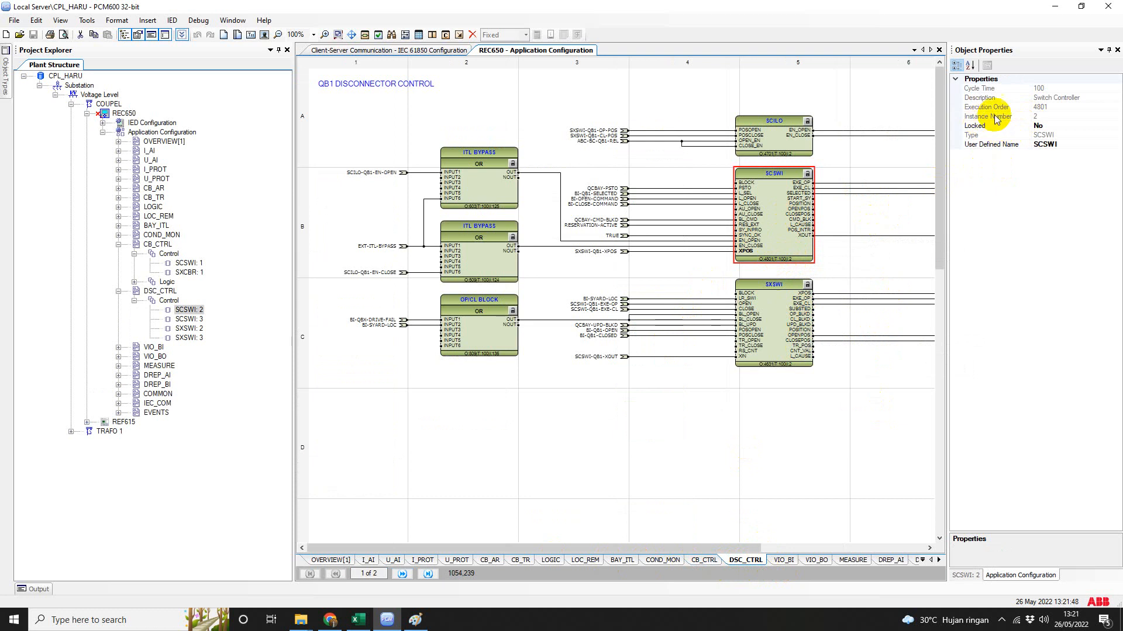
pyautogui.click(1048, 118)
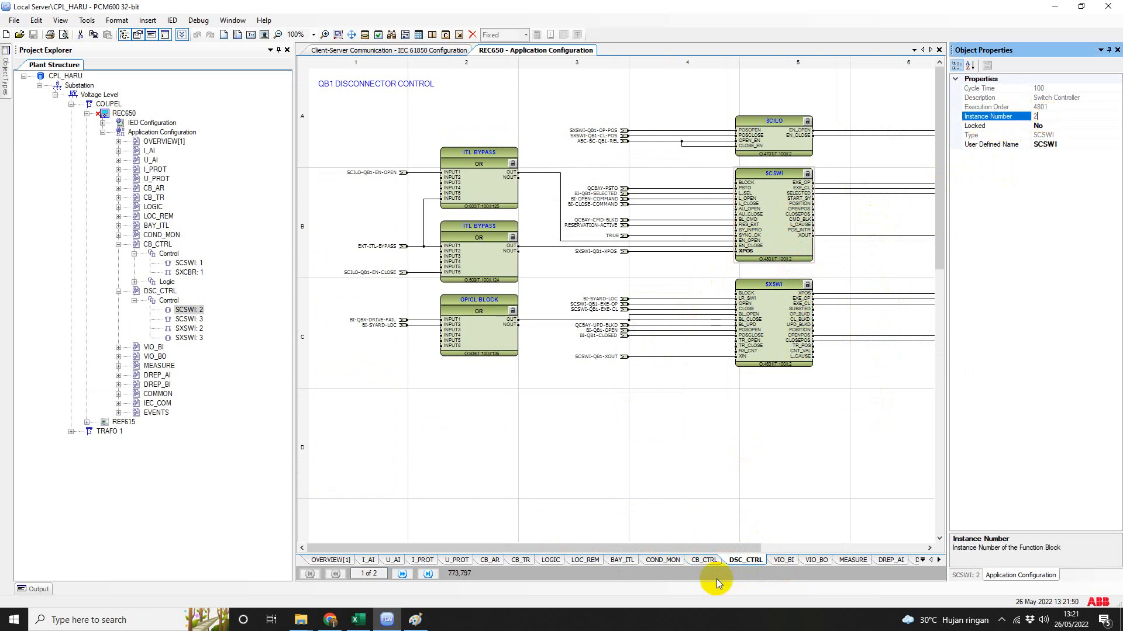
pyautogui.moveTo(709, 549); pyautogui.dragTo(795, 538)
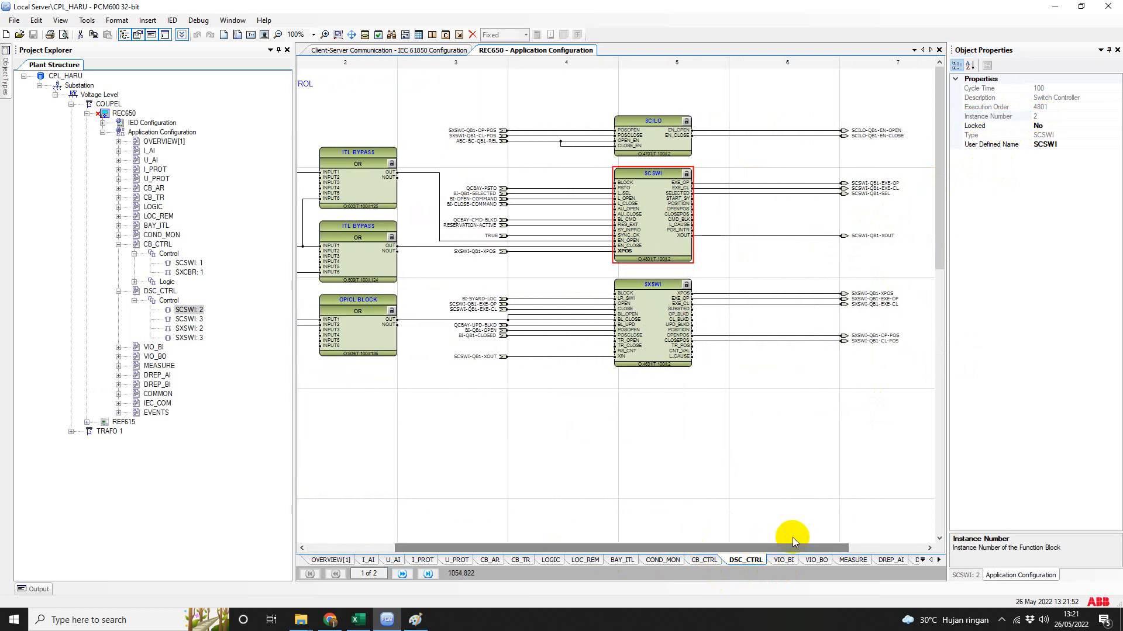
pyautogui.moveTo(875, 188)
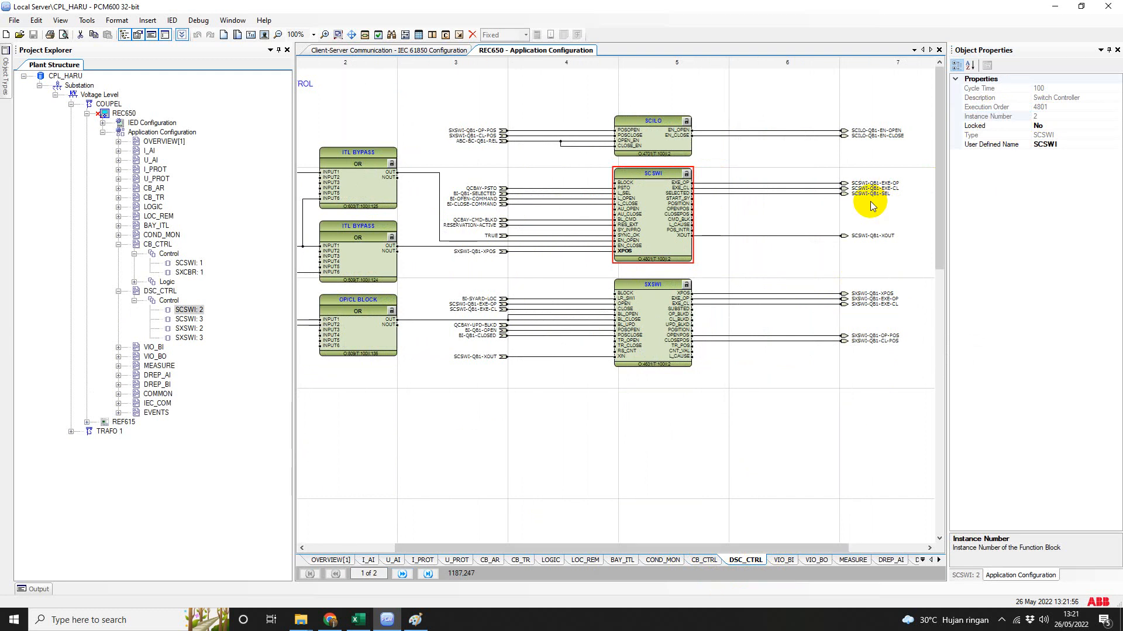
# Open the LLN0.StatUrg data set in the client-server configuration and browse LD0's SCSWI2 node to the ST attributes of Pos (DPC).
pyautogui.click(449, 55)
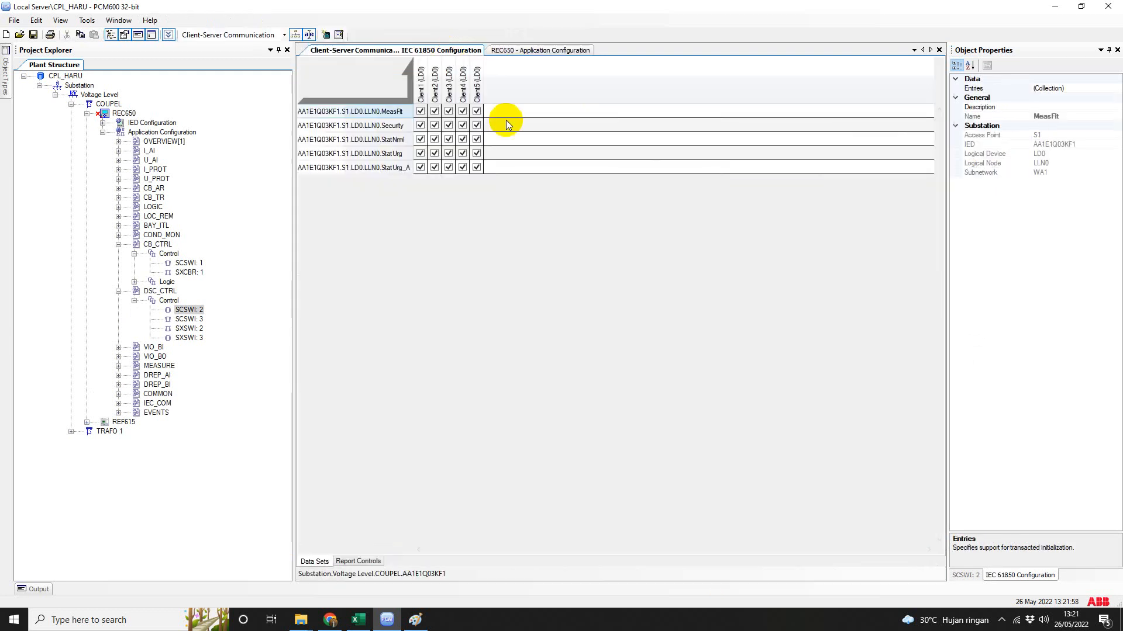
pyautogui.doubleClick(397, 154)
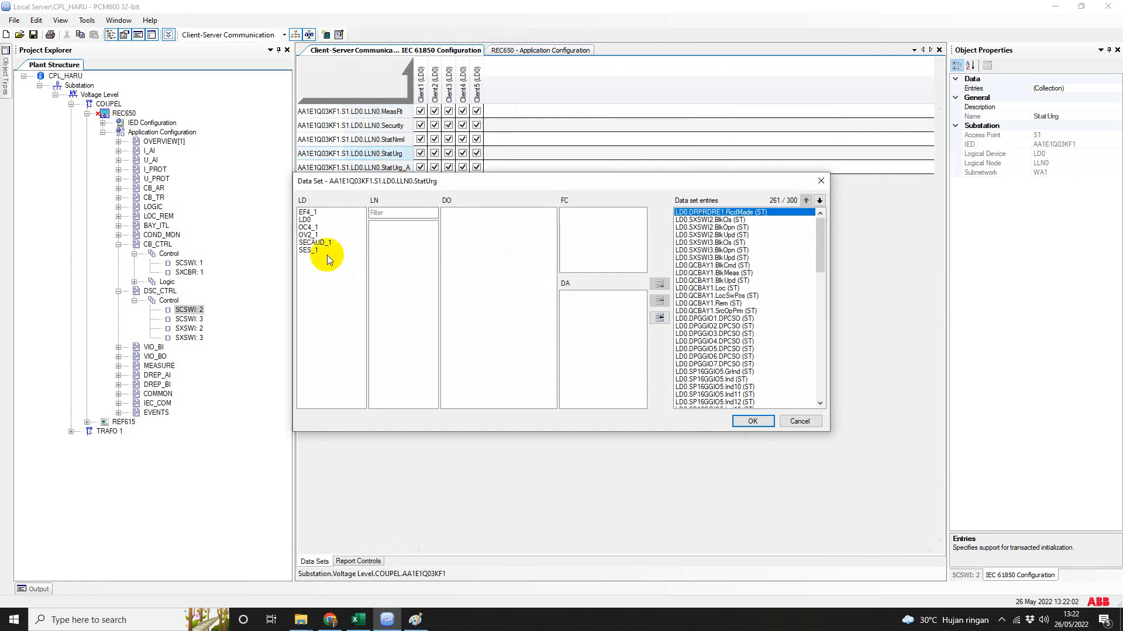
pyautogui.click(306, 221)
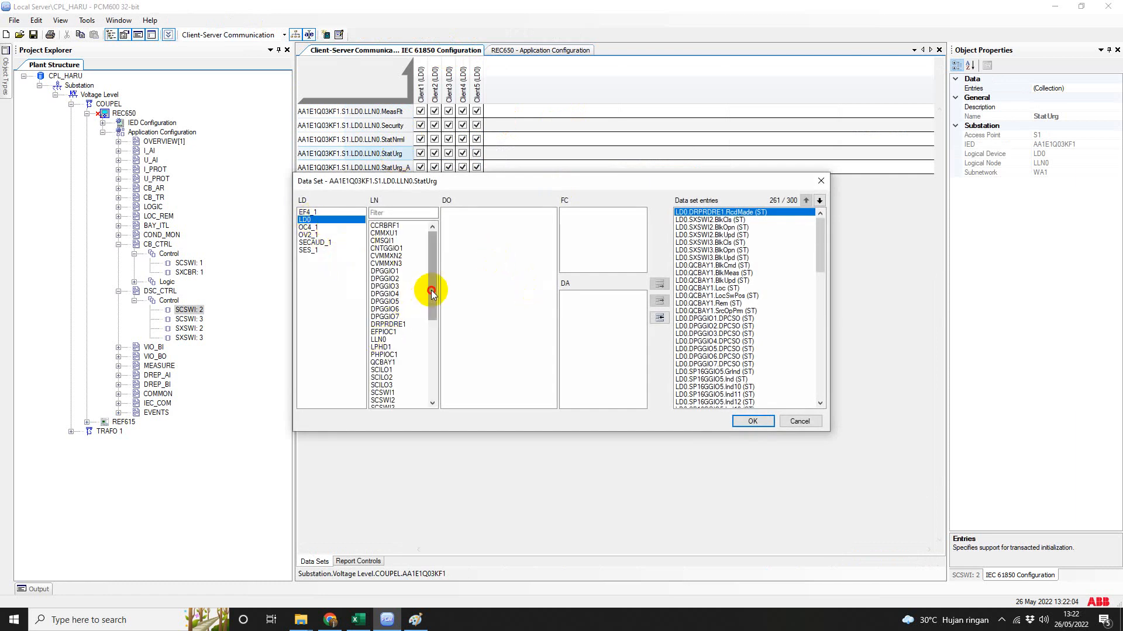
pyautogui.moveTo(426, 291); pyautogui.dragTo(408, 321)
pyautogui.click(393, 339)
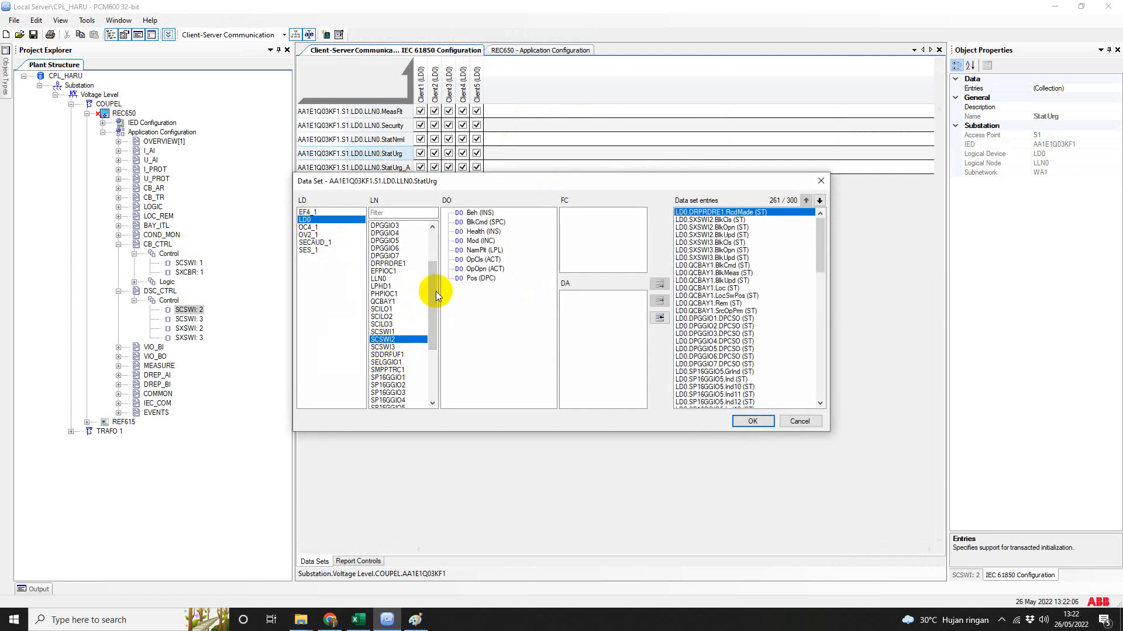
pyautogui.click(479, 279)
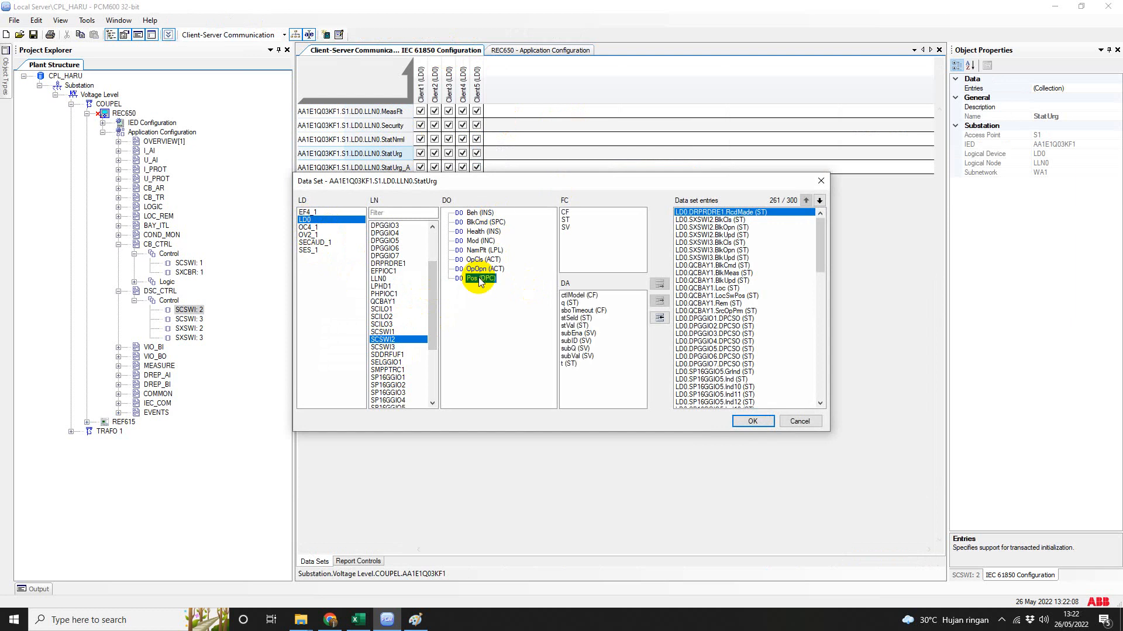
pyautogui.click(565, 221)
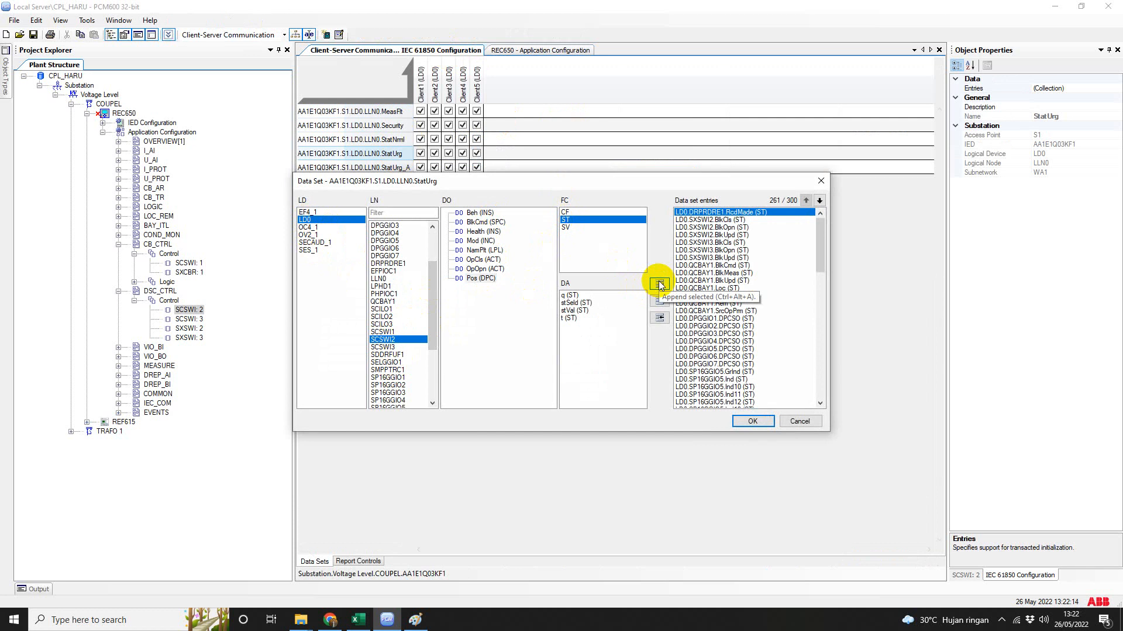
# Switch to Excel and check the Dataset BCU address of the BI1 bus isolator switch's RCD row in the signal list.
pyautogui.click(365, 625)
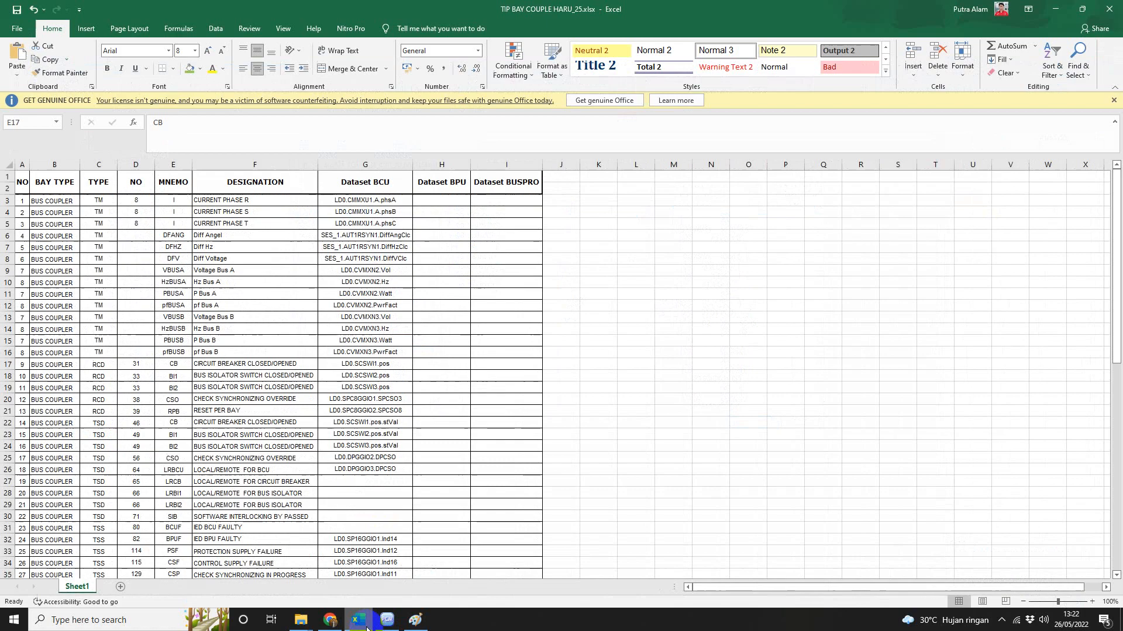
pyautogui.click(272, 423)
pyautogui.press('Left')
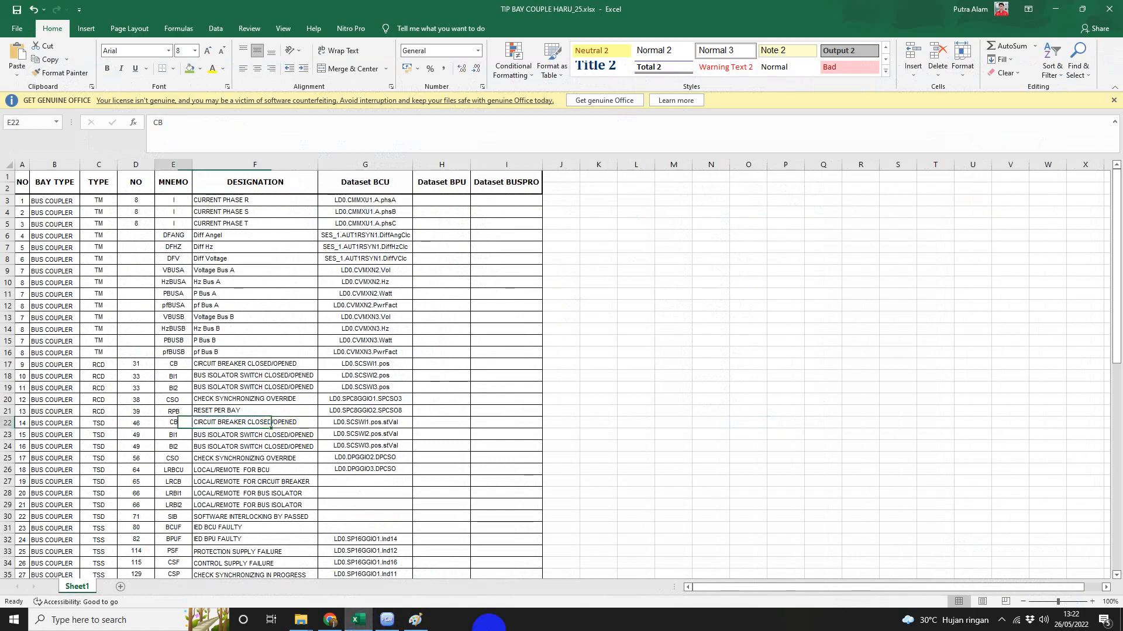
pyautogui.press('Left')
pyautogui.press('Right')
pyautogui.press('Right')
pyautogui.press('Left')
pyautogui.press('Left')
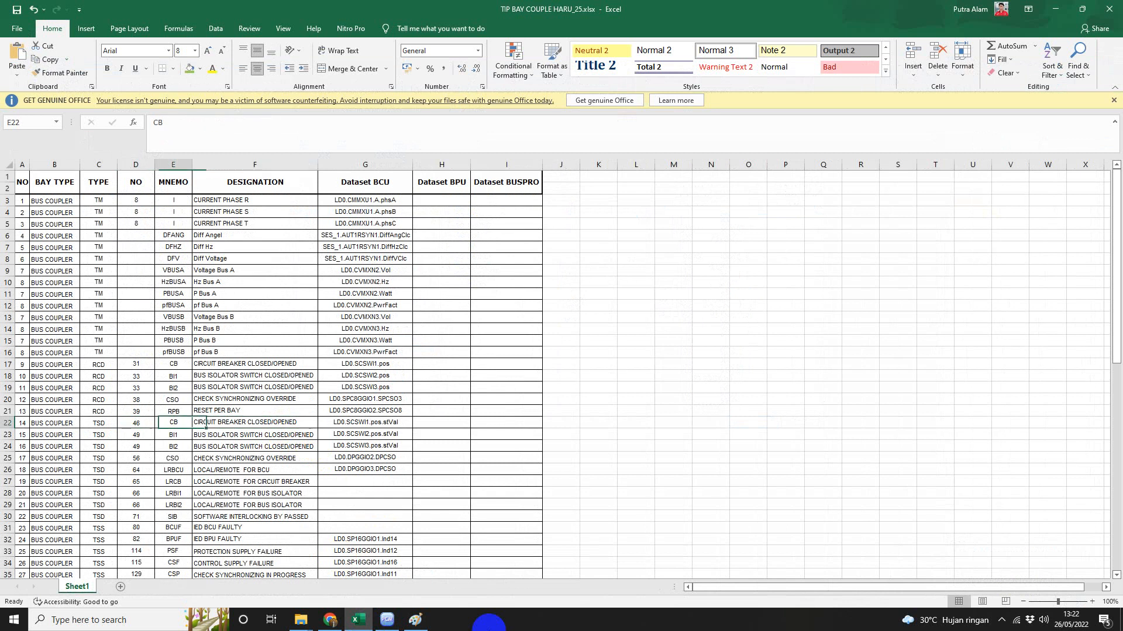
pyautogui.press('Up')
pyautogui.press('Up')
pyautogui.press('Up')
pyautogui.press('Up')
pyautogui.press('Right')
pyautogui.press('Right')
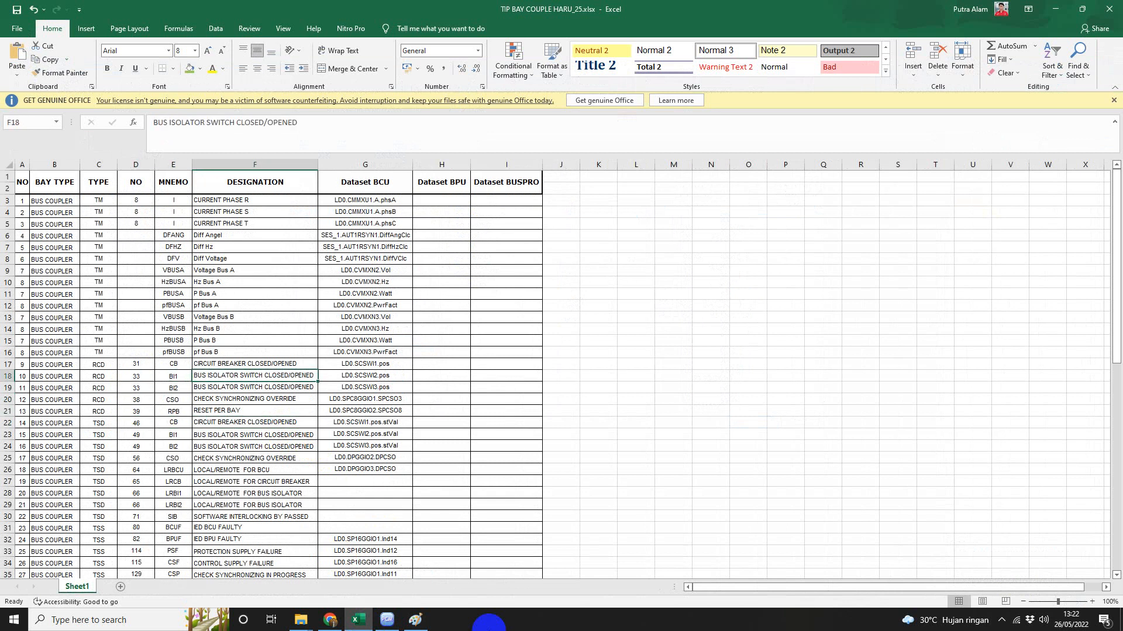
pyautogui.press('Right')
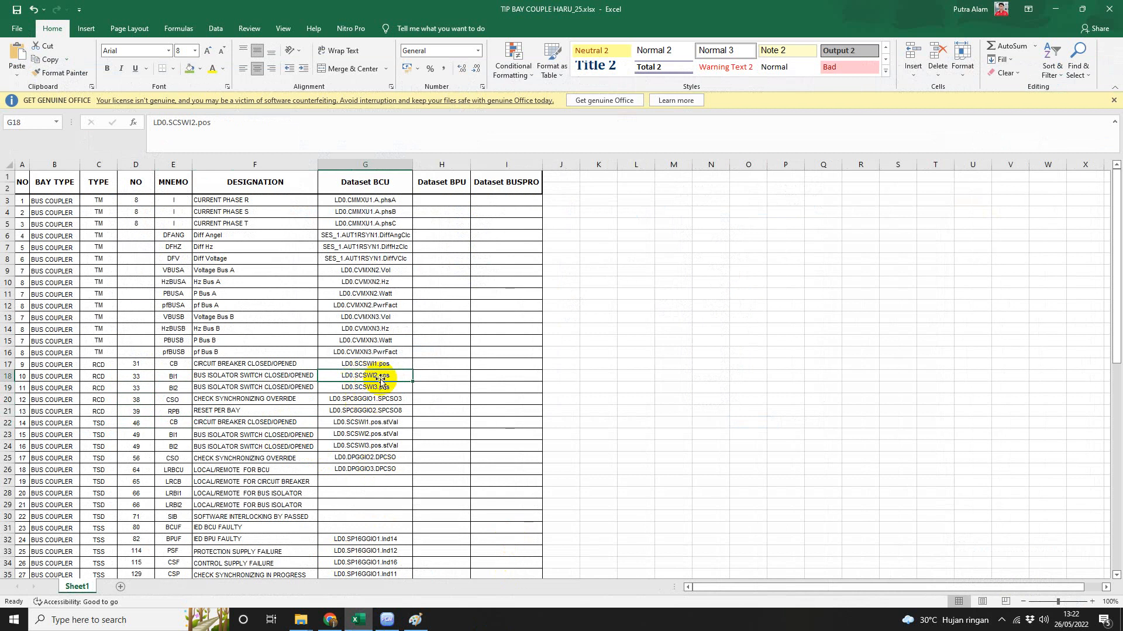
# Switch to PCM600 and find the LD0.SCSWI2.Pos (ST) entry in the StatUrg data set for SCSWI2's Pos (DPC).
pyautogui.click(387, 620)
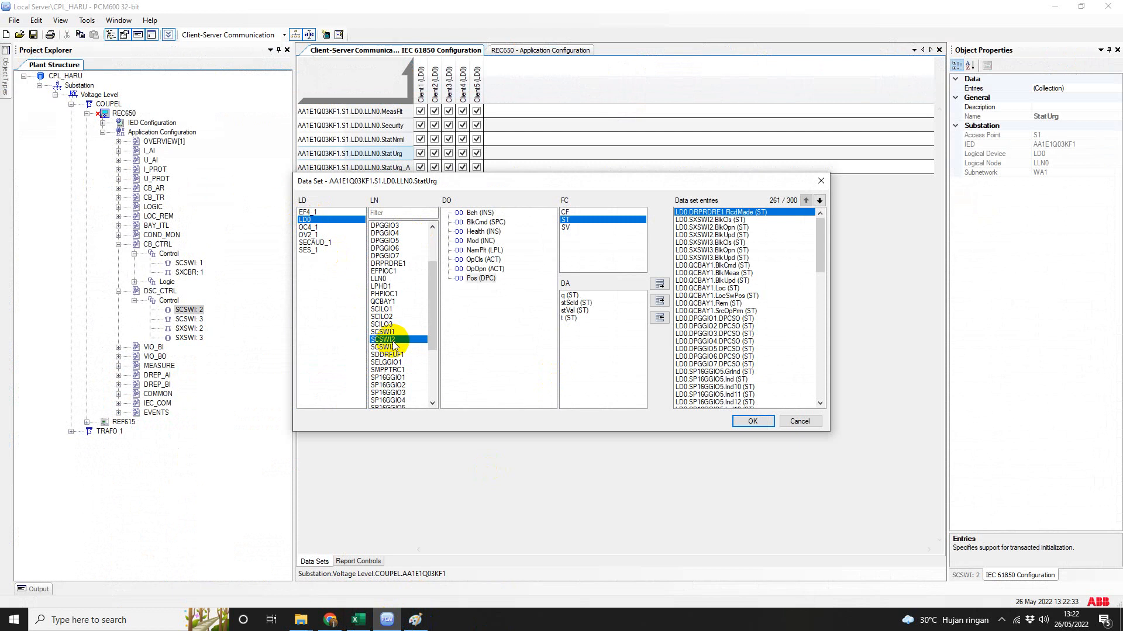
pyautogui.click(473, 280)
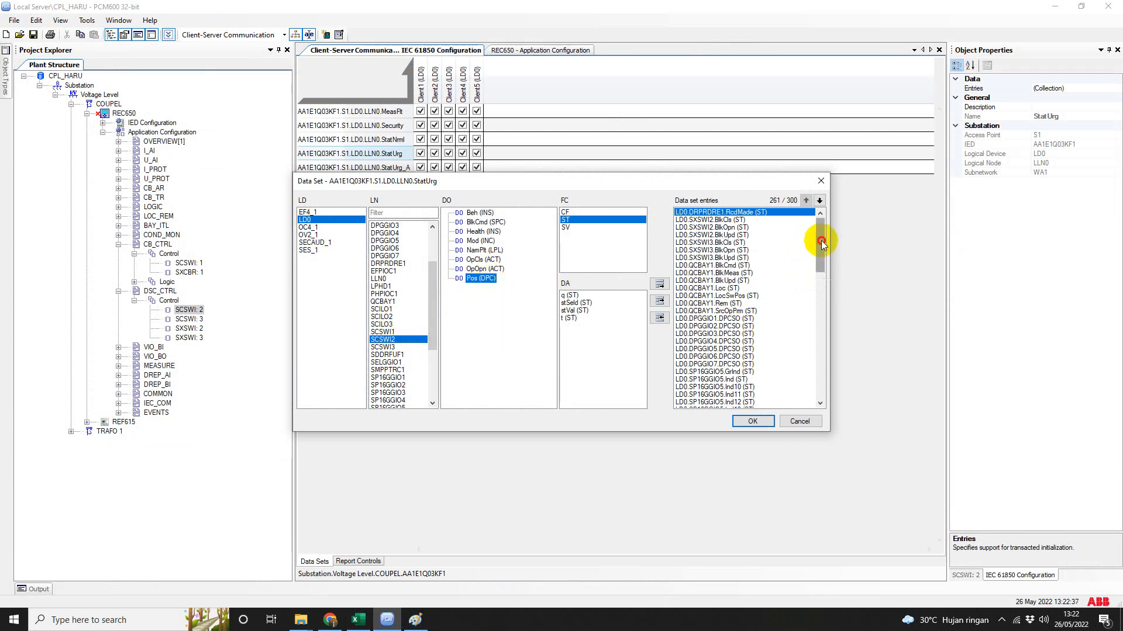
pyautogui.moveTo(820, 243); pyautogui.dragTo(816, 326)
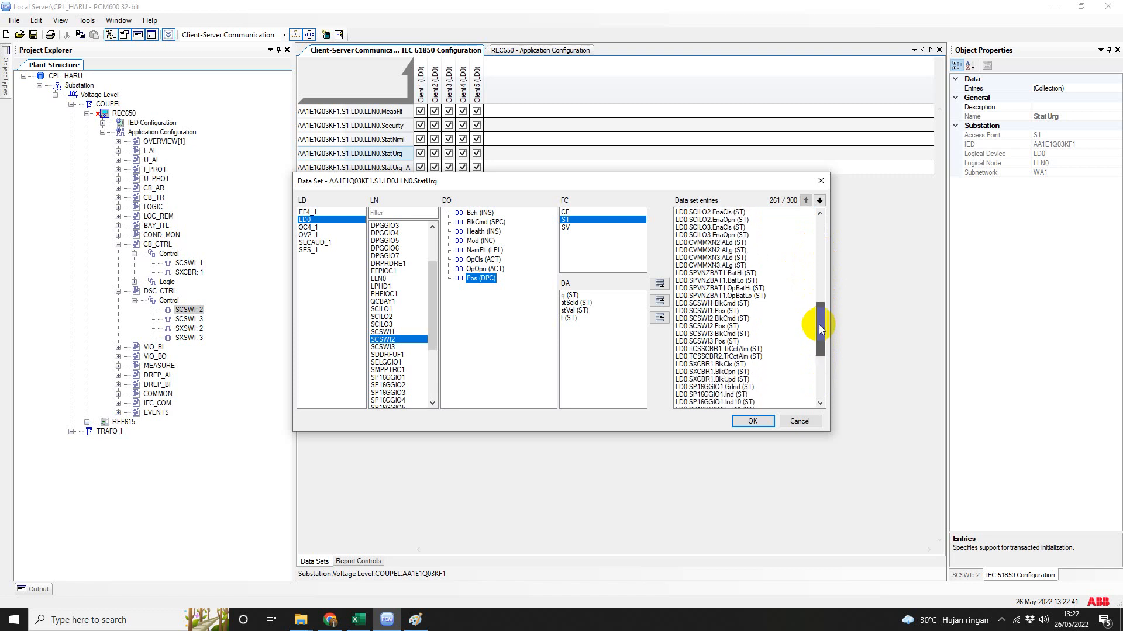
pyautogui.click(713, 326)
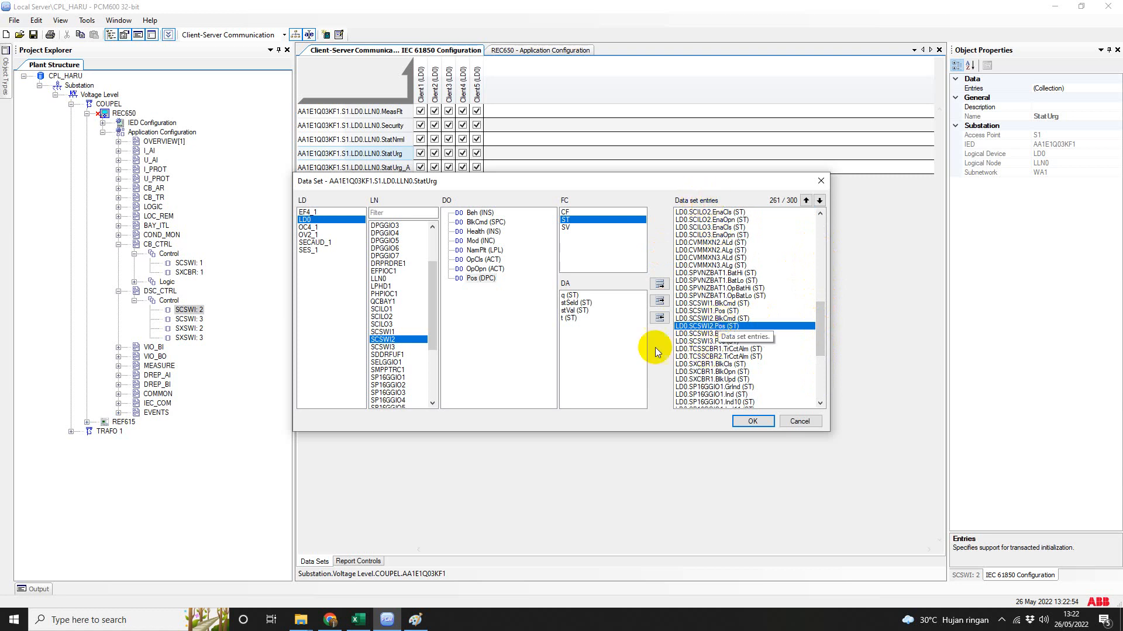
# Check the BI2 isolator's Dataset BCU address in Excel, then return to PCM600 and close the StatUrg data set without saving.
pyautogui.click(359, 620)
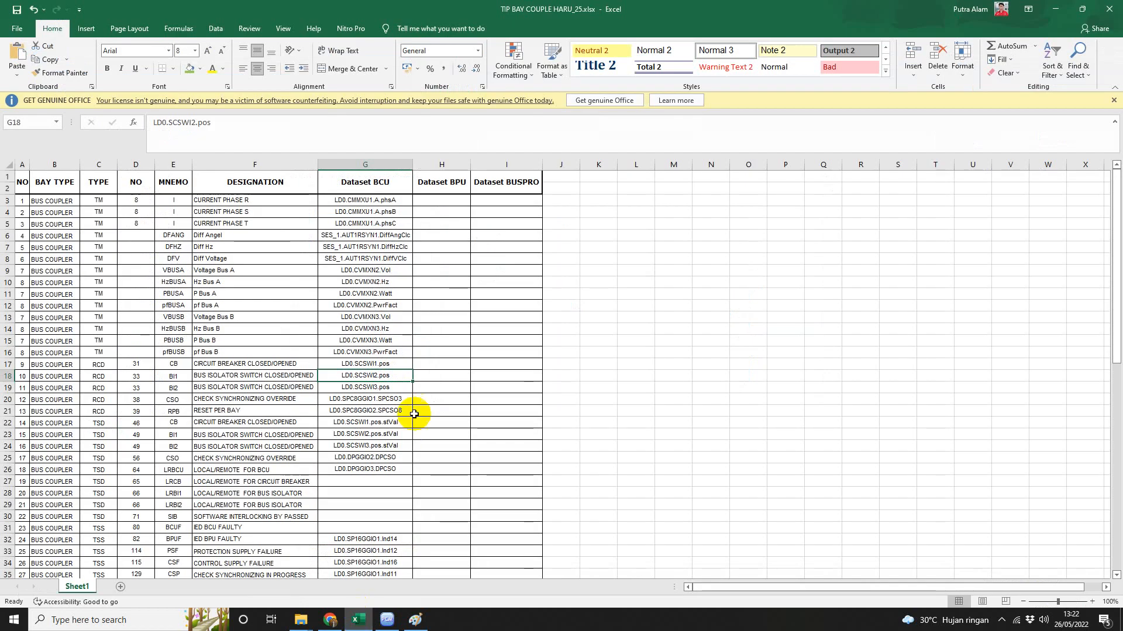
pyautogui.click(377, 387)
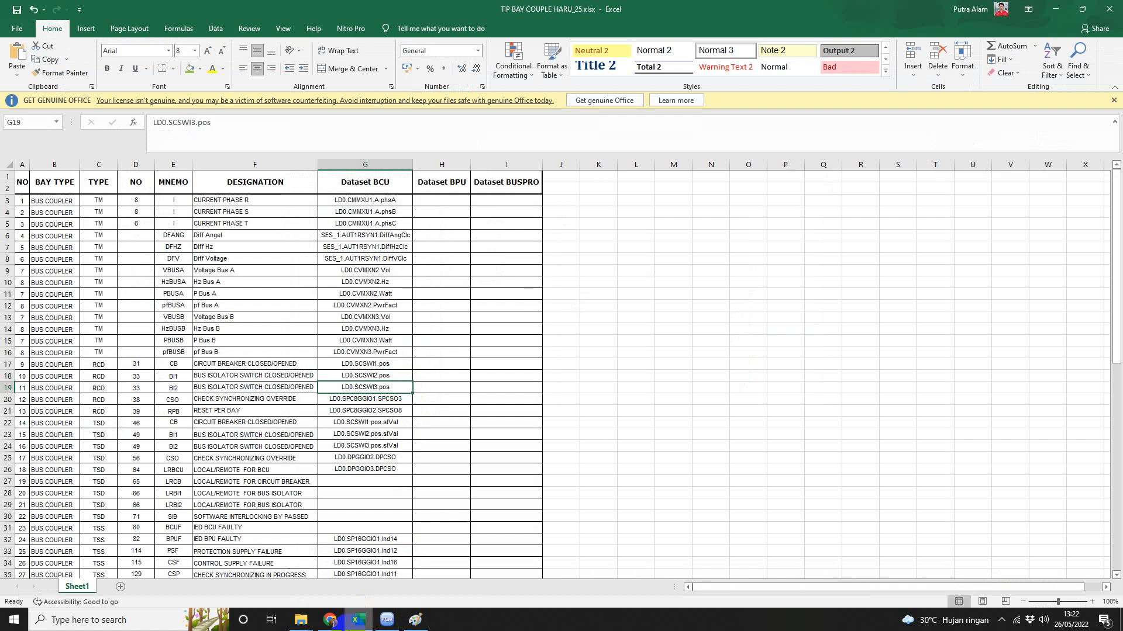
pyautogui.click(386, 620)
pyautogui.click(791, 419)
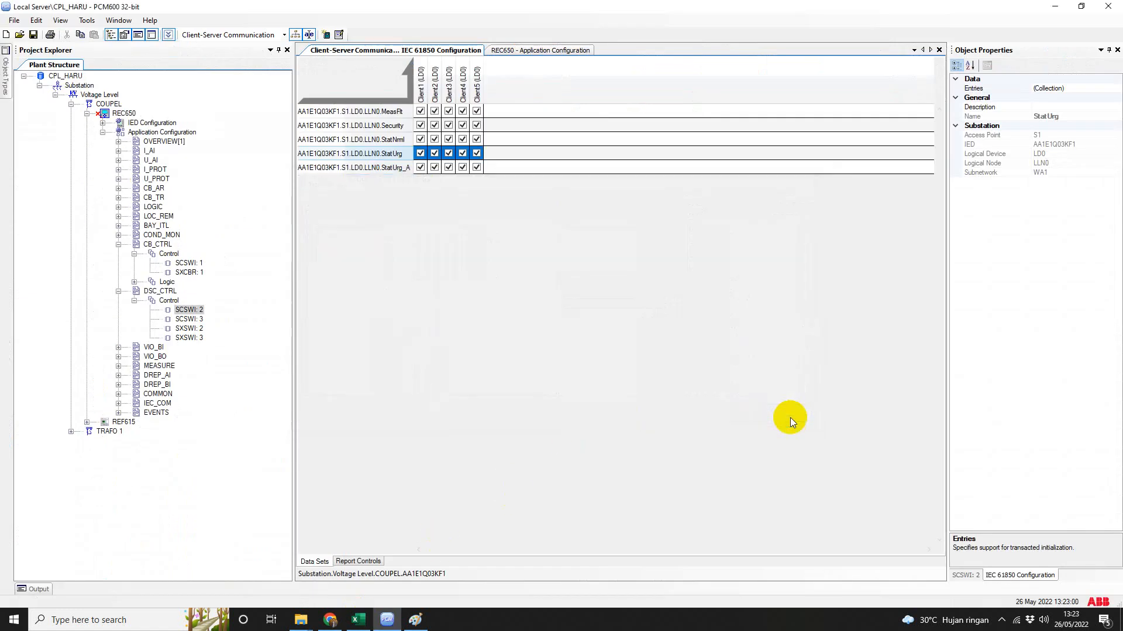
# Show the IEC_COM worksheet of REC650's Application Configuration.
pyautogui.click(535, 50)
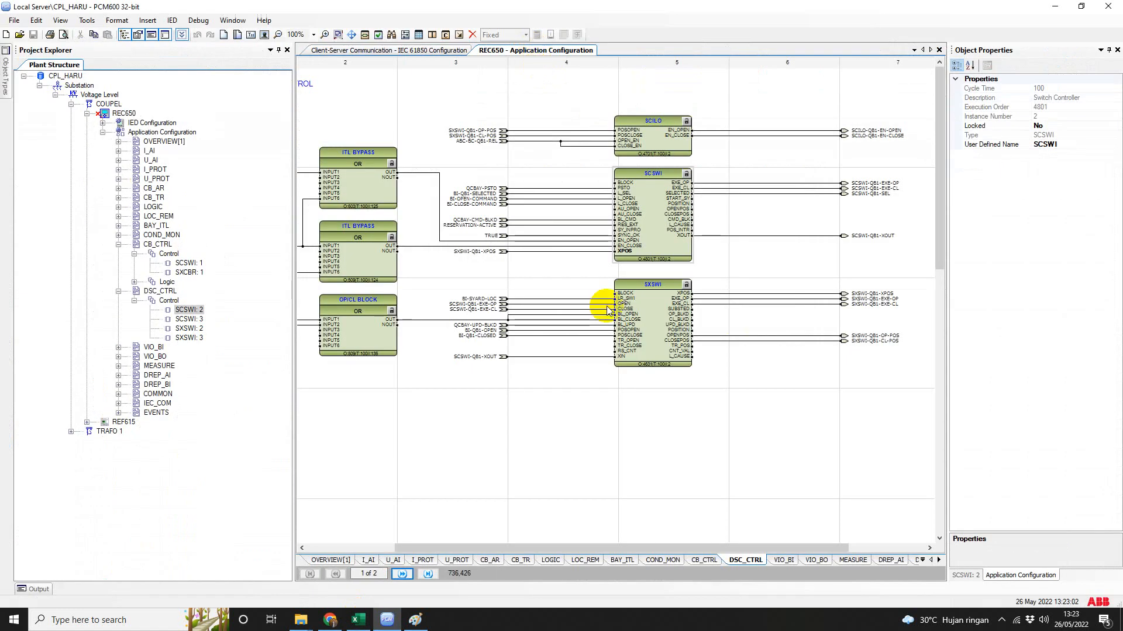
pyautogui.click(940, 559)
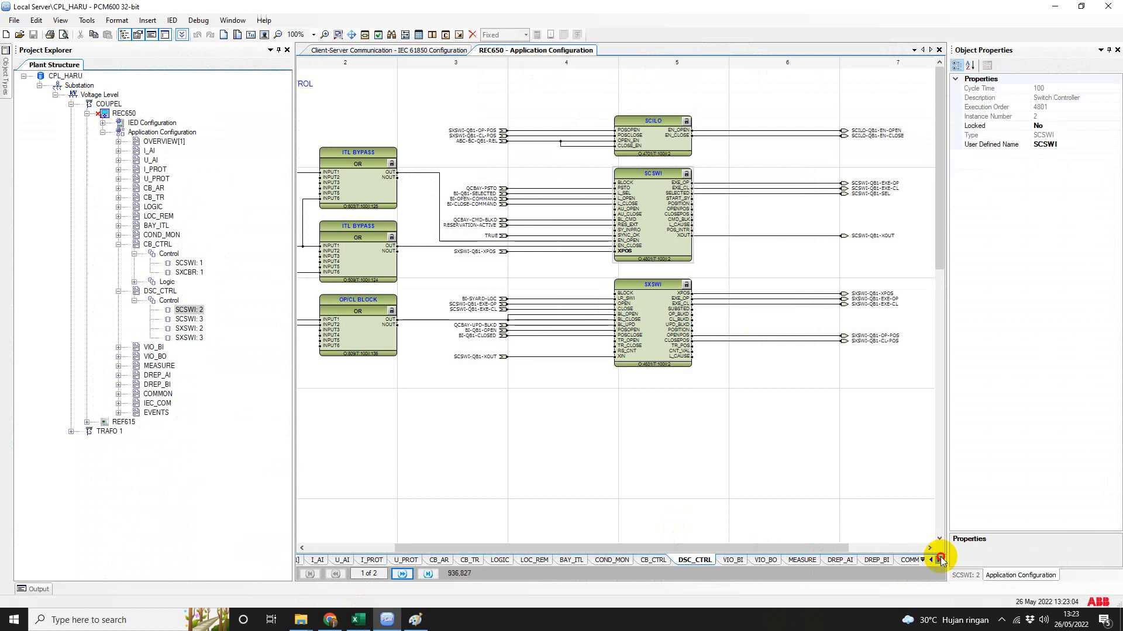
pyautogui.click(940, 559)
pyautogui.click(940, 560)
pyautogui.click(867, 561)
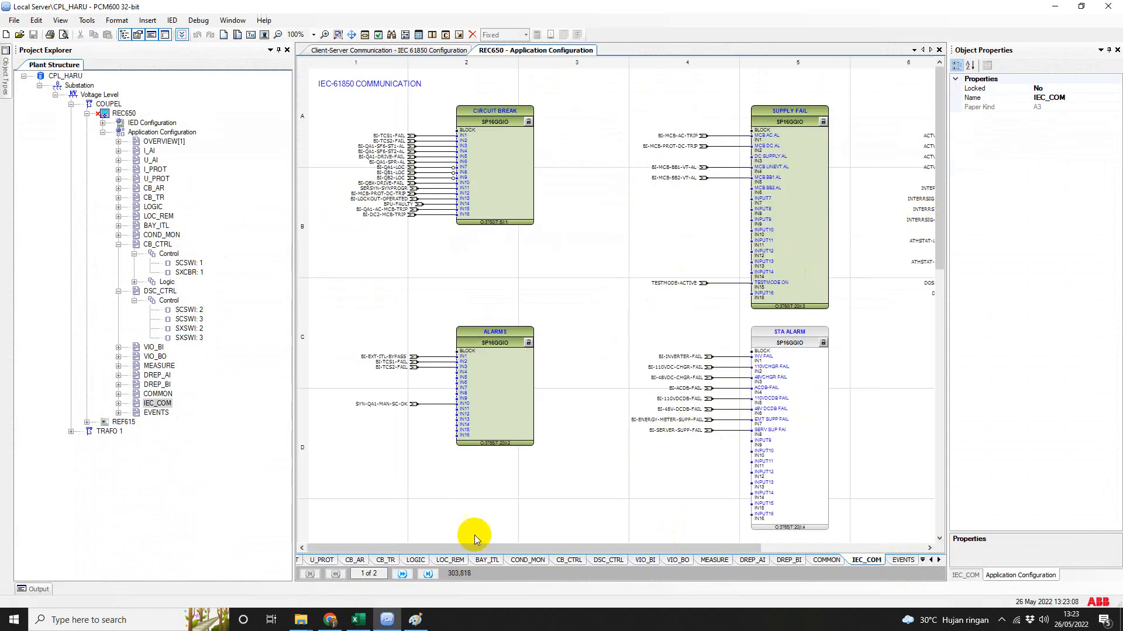
# Switch to Excel and examine the IED BPU FAULTY row of the signal list, including its Dataset BCU address.
pyautogui.click(358, 620)
pyautogui.scroll(-20, 358, 412)
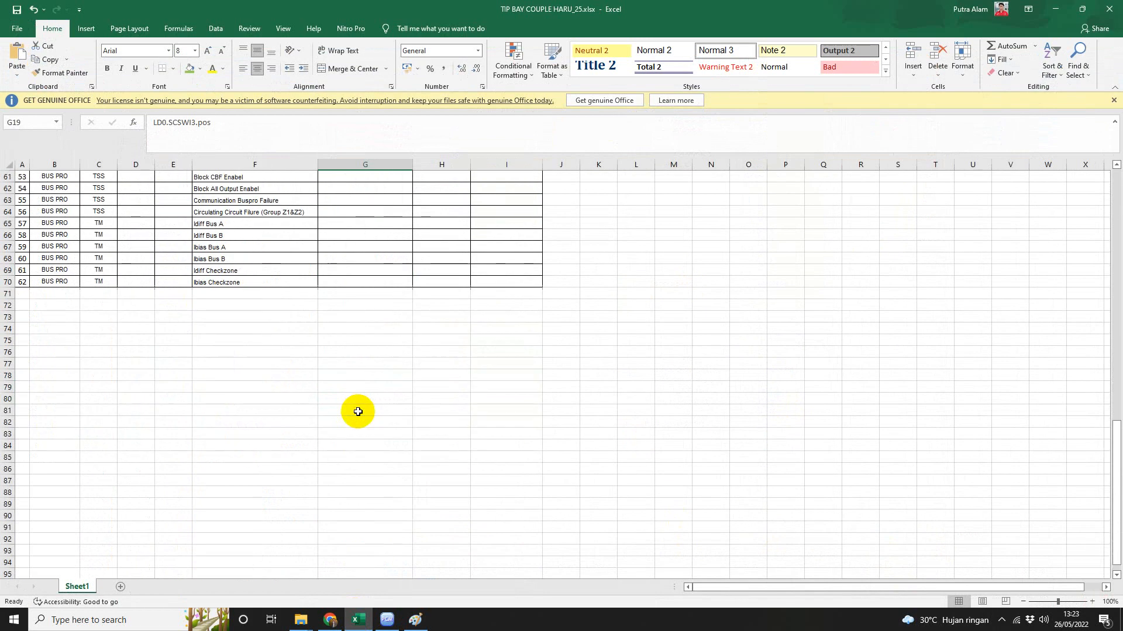
pyautogui.scroll(15, 358, 412)
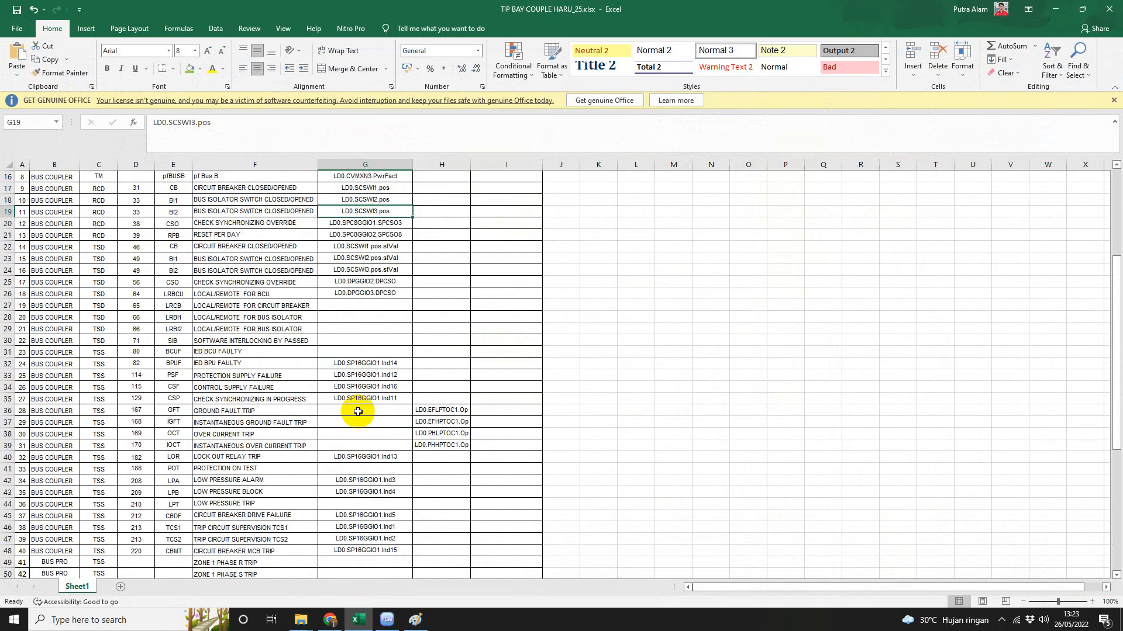
pyautogui.click(123, 351)
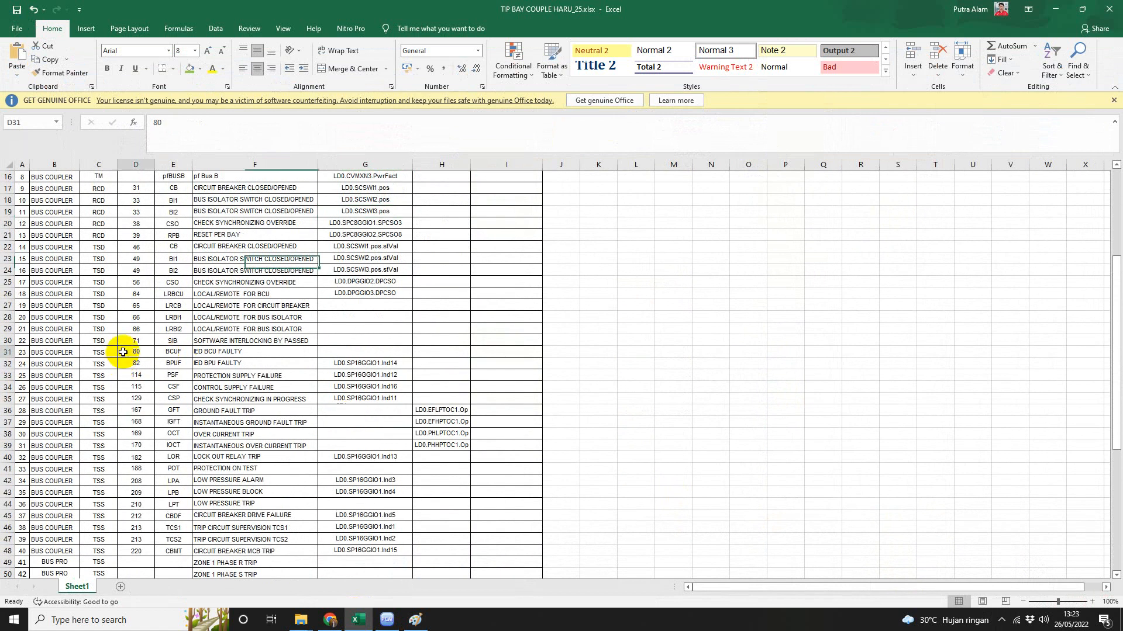
pyautogui.press('Down')
pyautogui.press('Right')
pyautogui.press('Right')
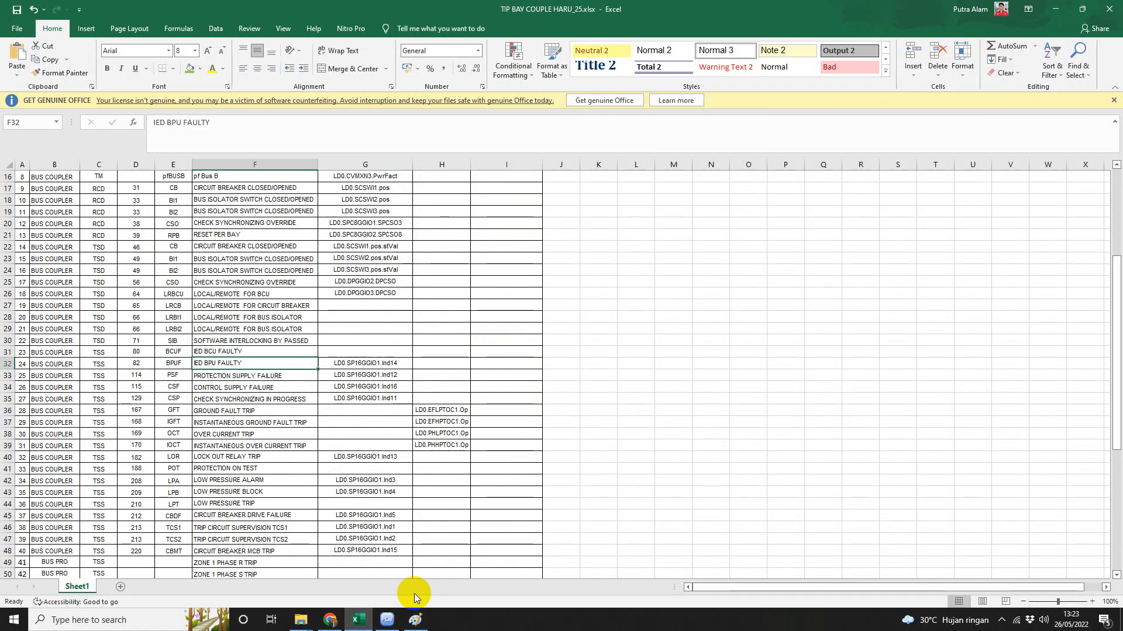
pyautogui.press('Right')
pyautogui.press('Left')
pyautogui.press('Left')
pyautogui.press('Left')
pyautogui.press('Left')
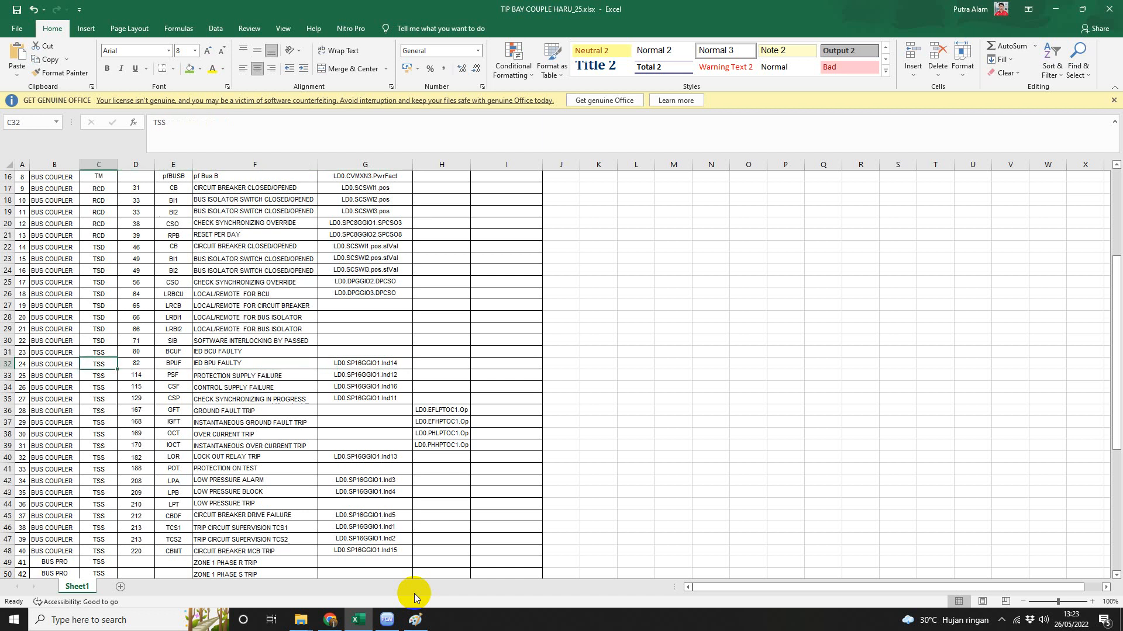
# Switch to PCM600 and examine the CIRCUIT BREAK SP16GGIO block's instance number and its IN14 input fed by BPU-FAULTY.
pyautogui.click(391, 623)
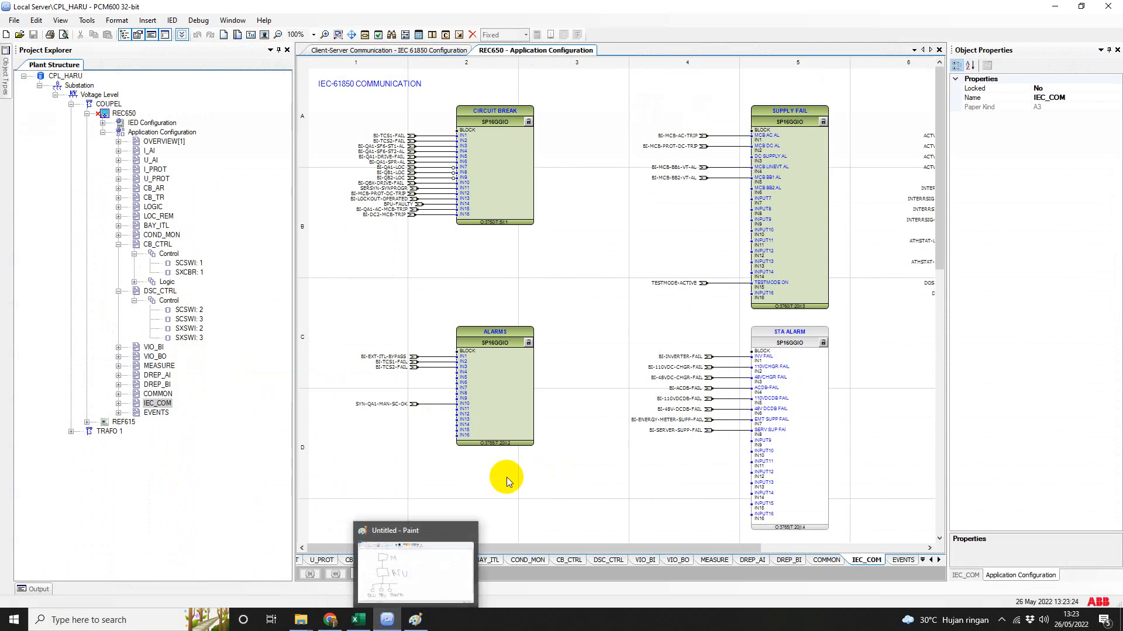
pyautogui.click(419, 205)
pyautogui.click(510, 185)
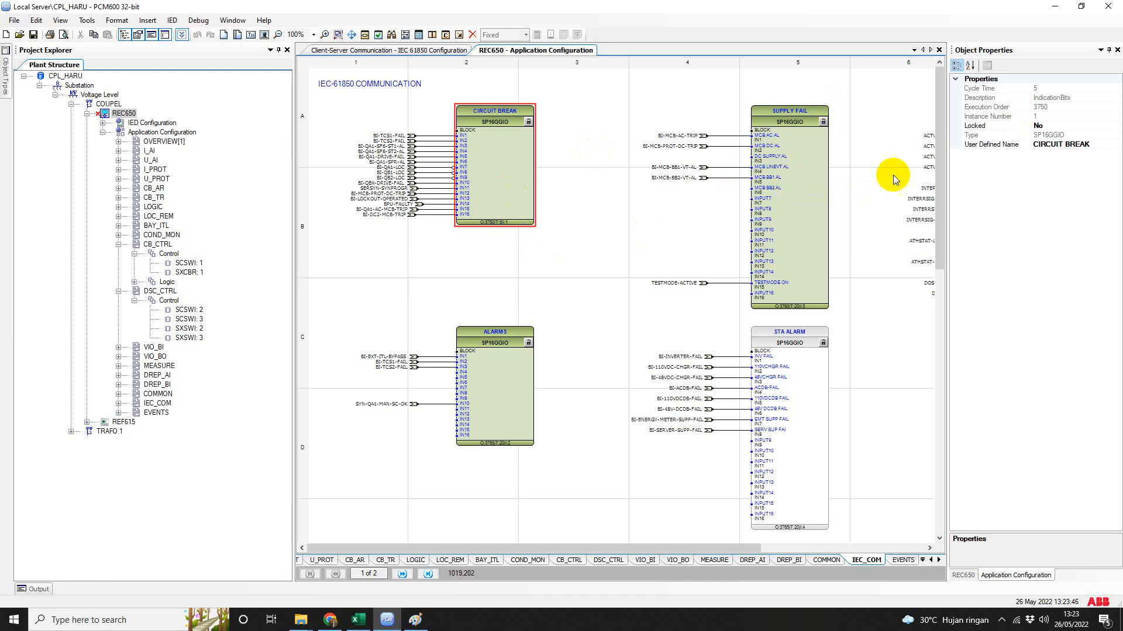
pyautogui.click(1038, 116)
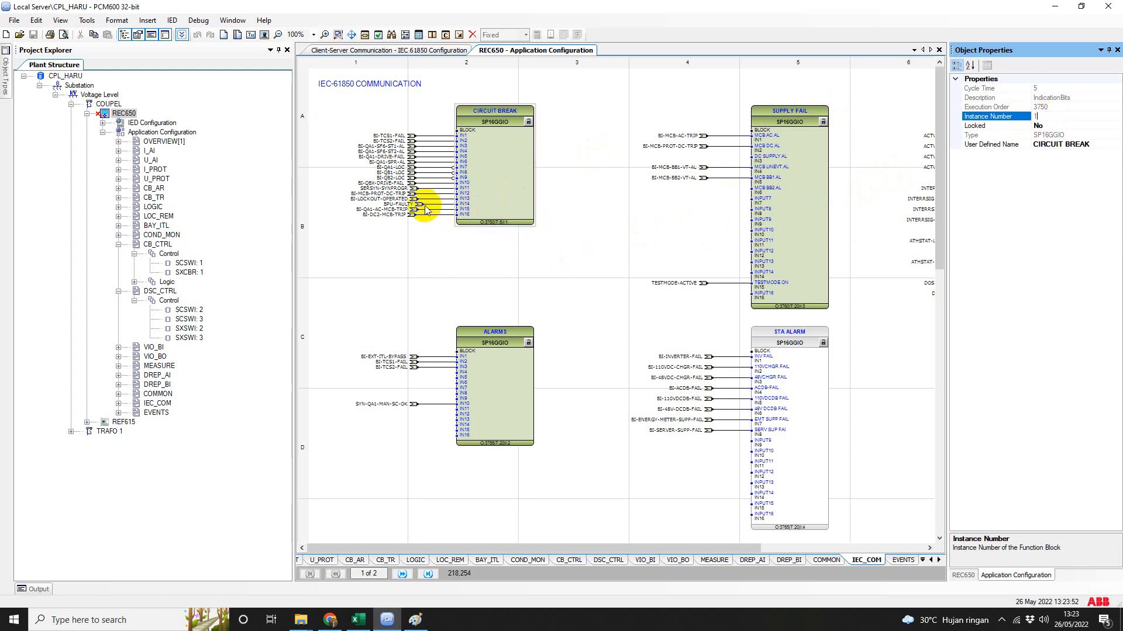
pyautogui.click(465, 205)
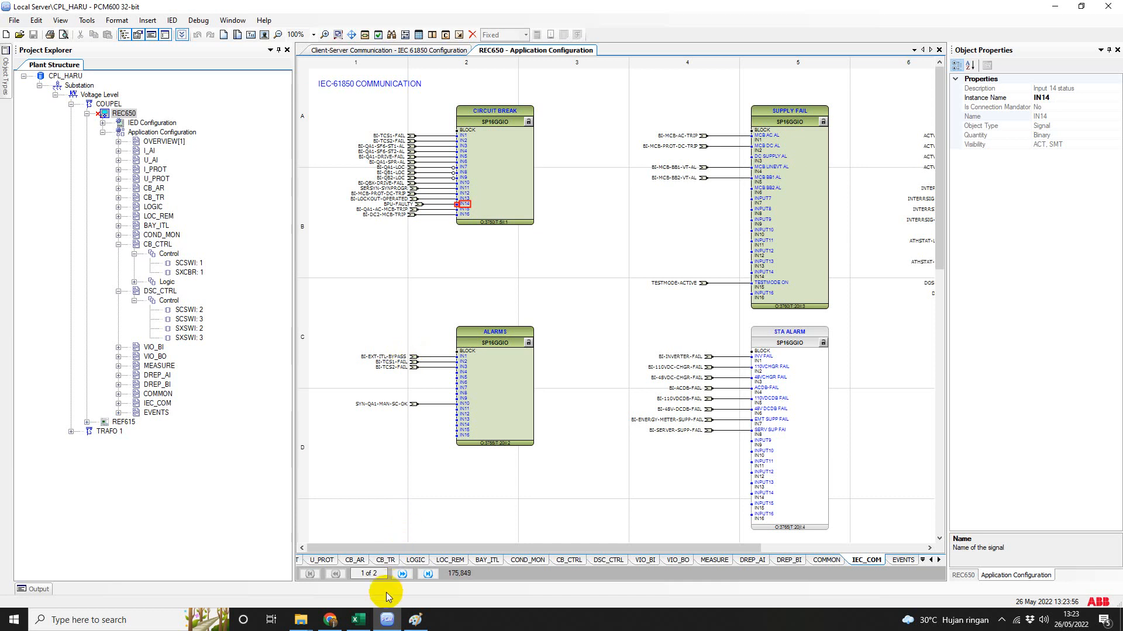
# Switch to Excel and highlight the IED BPU FAULTY address LD0.SP16GGIO1.Ind14 in the Dataset BCU column.
pyautogui.click(358, 620)
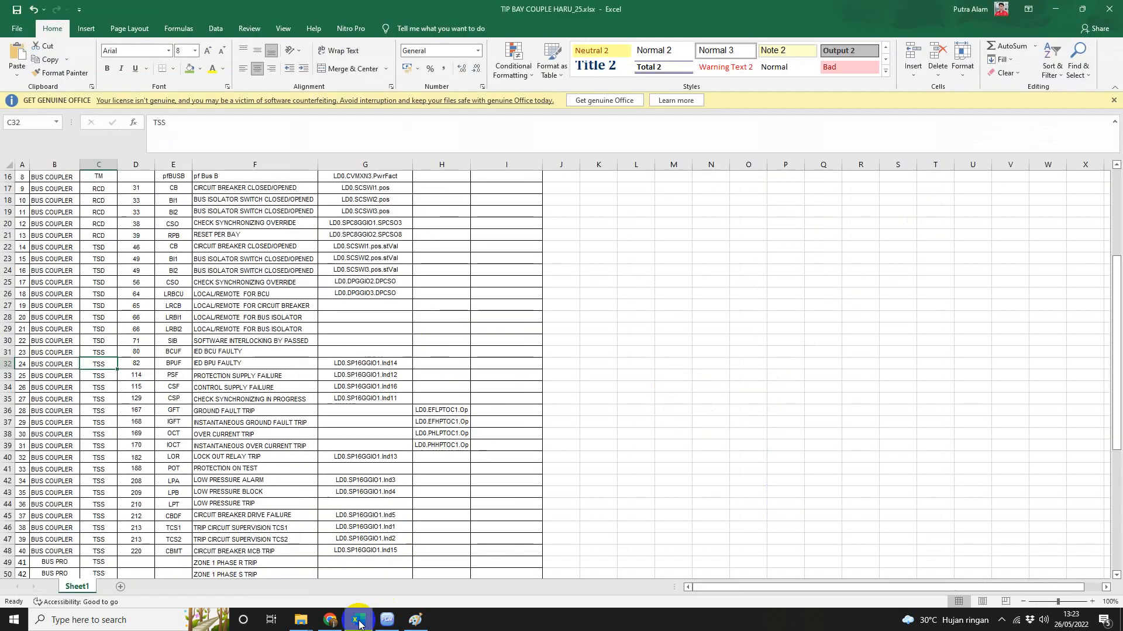
pyautogui.click(351, 365)
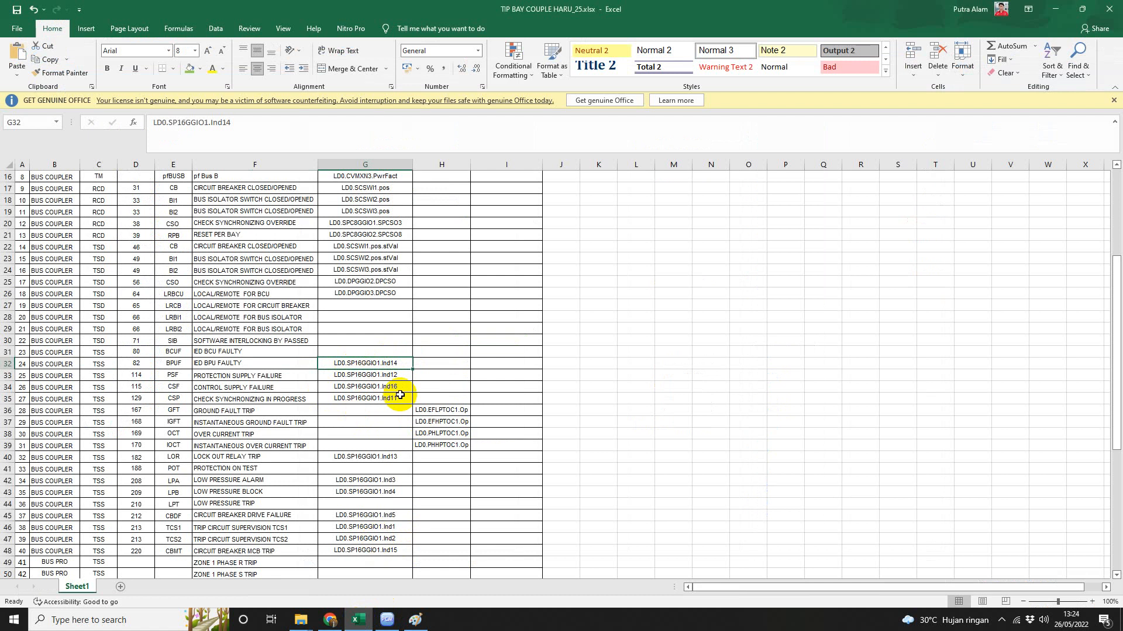
pyautogui.doubleClick(403, 363)
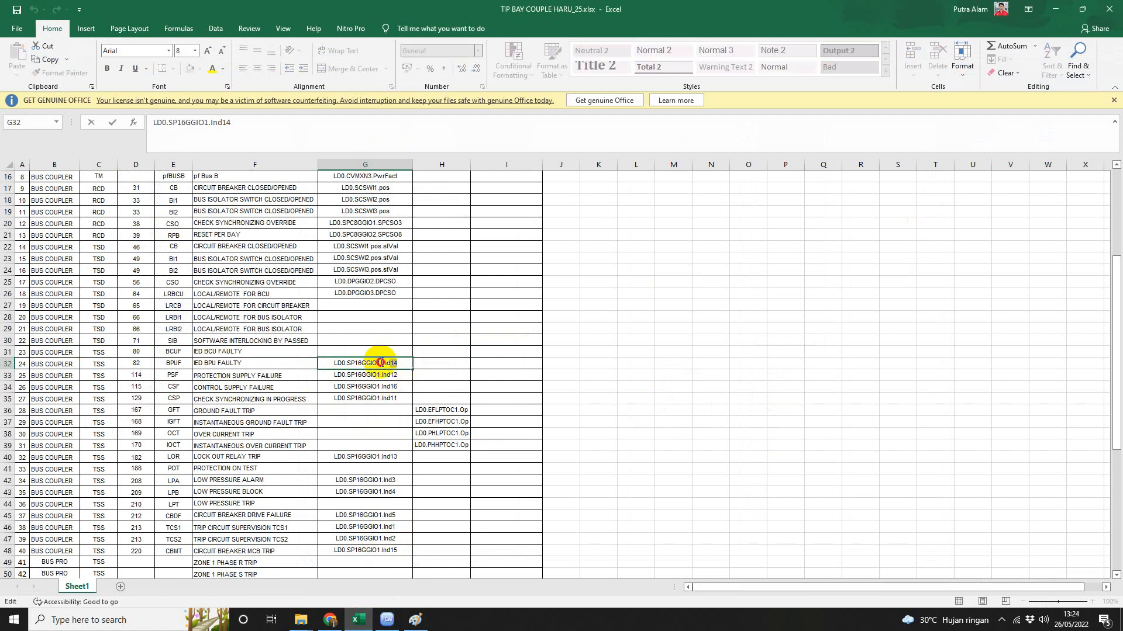
pyautogui.moveTo(403, 363); pyautogui.dragTo(326, 363)
# Switch to PCM600 and open the StatUrg data set in Client-Server Communication to view its SP16GGIO1 entries.
pyautogui.click(393, 620)
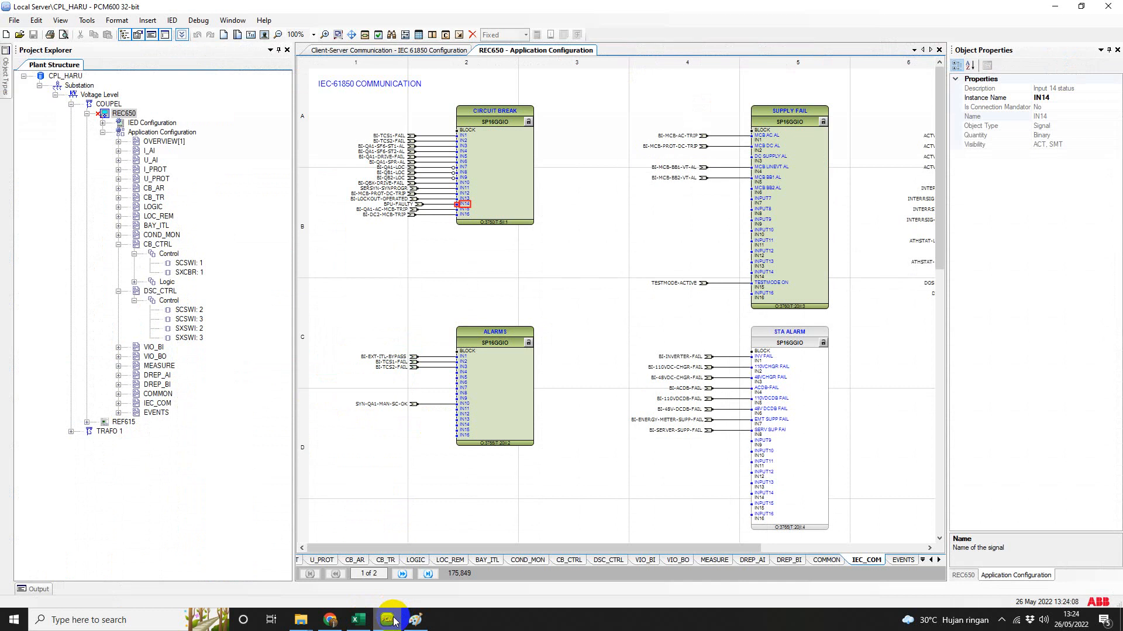
pyautogui.click(369, 53)
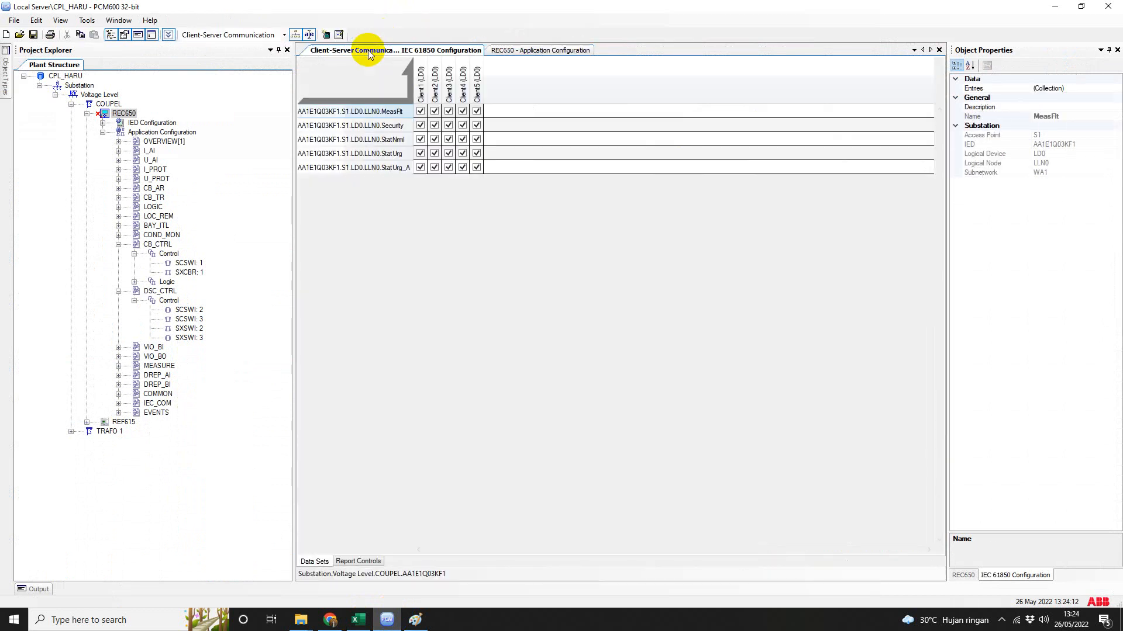
pyautogui.doubleClick(363, 153)
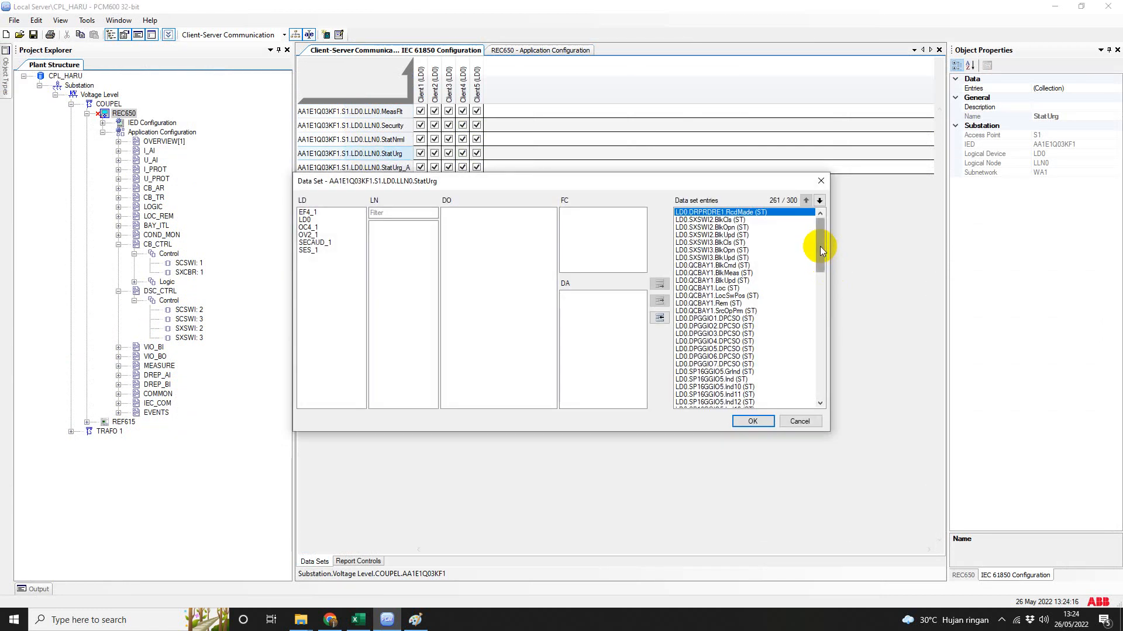
pyautogui.moveTo(817, 243); pyautogui.dragTo(822, 366)
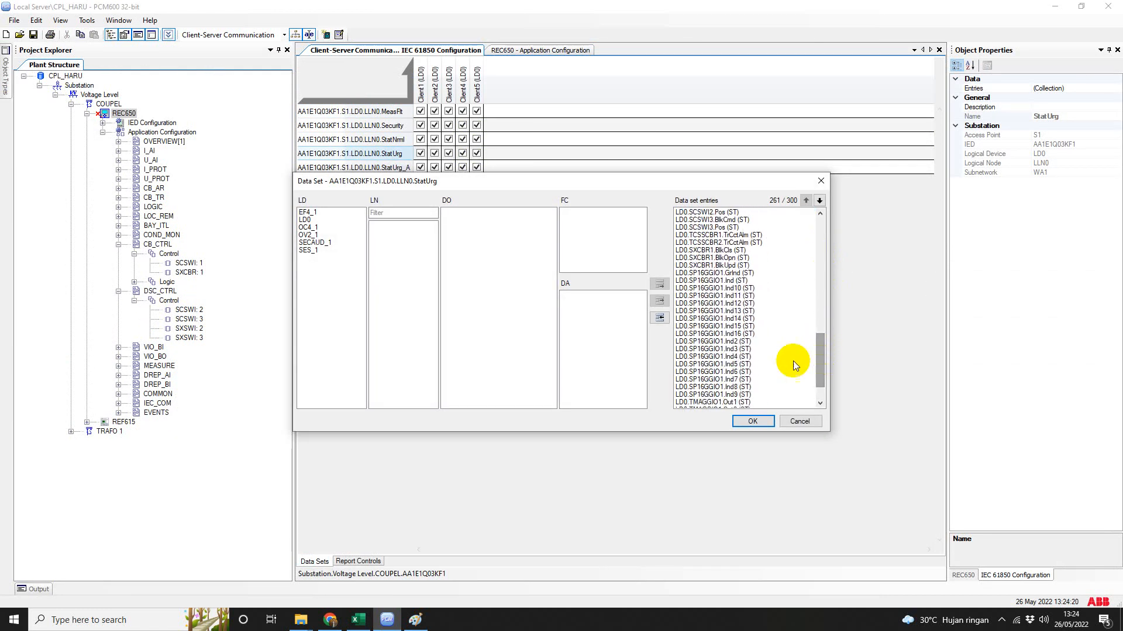
pyautogui.click(694, 365)
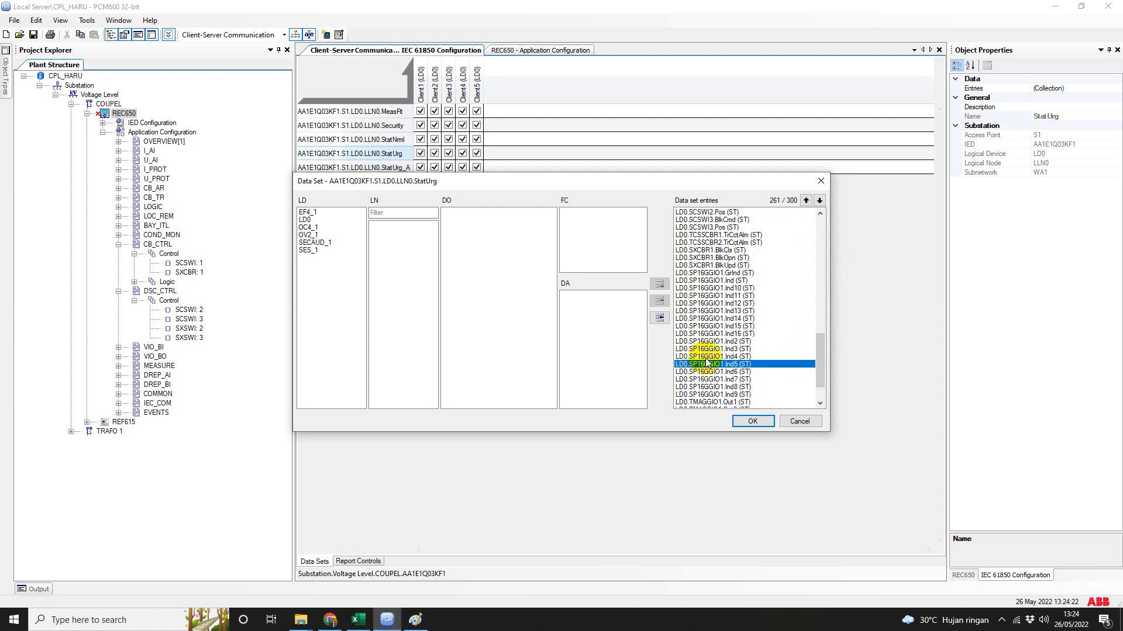
# Compare the IED BPU FAULTY address in Excel with the LD0.SP16GGIO1.Ind14 entry of StatUrg, and close the data set without changes.
pyautogui.click(357, 621)
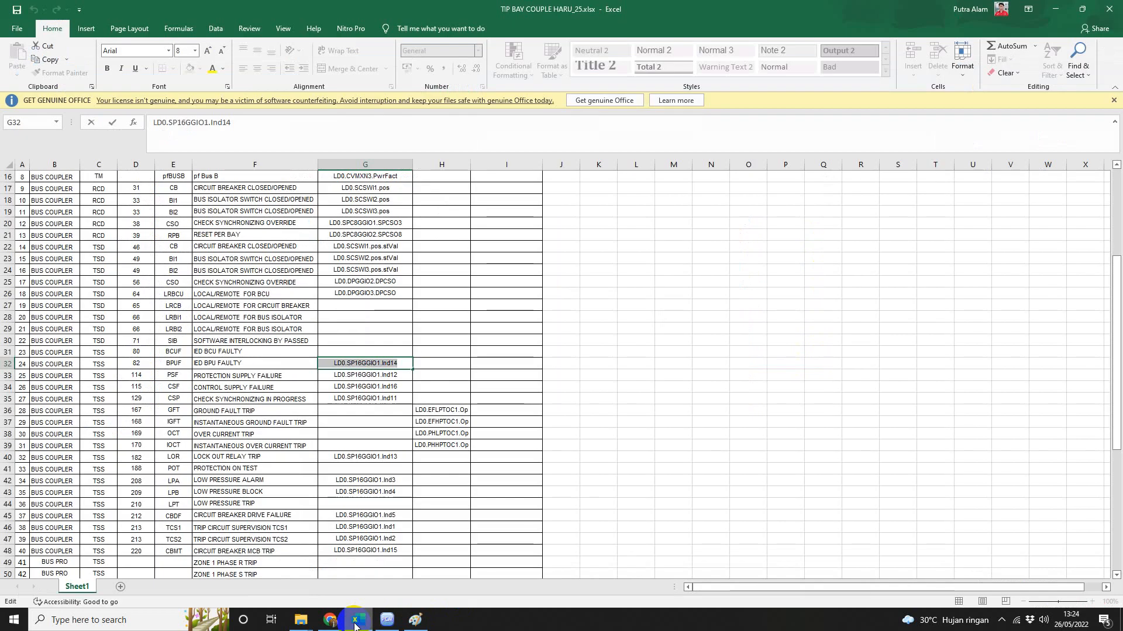
pyautogui.click(356, 620)
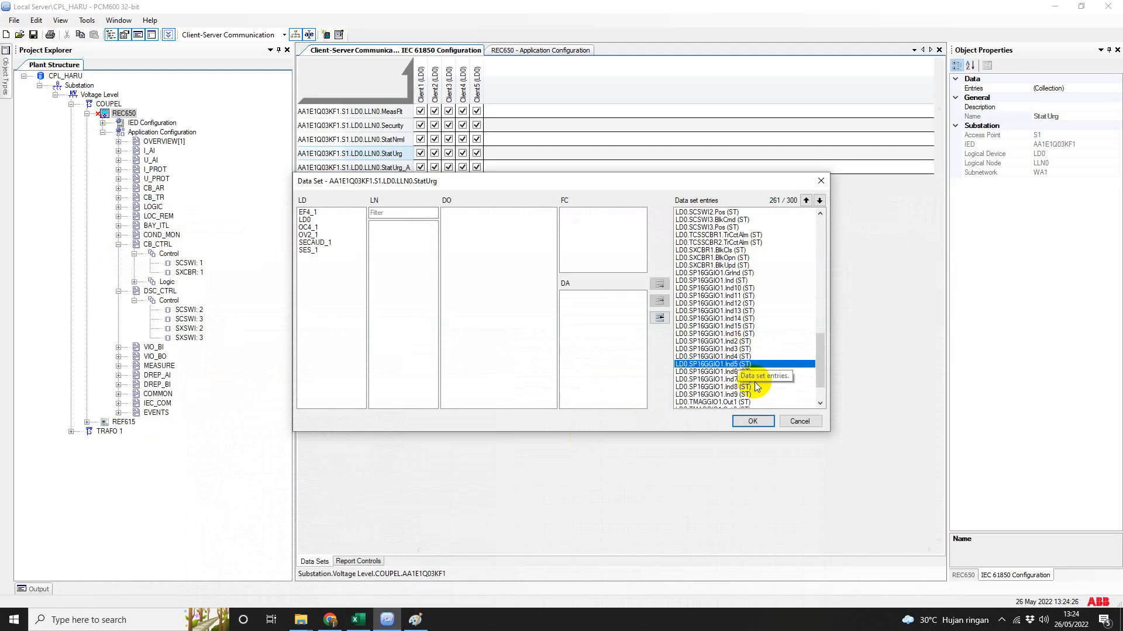
pyautogui.click(737, 312)
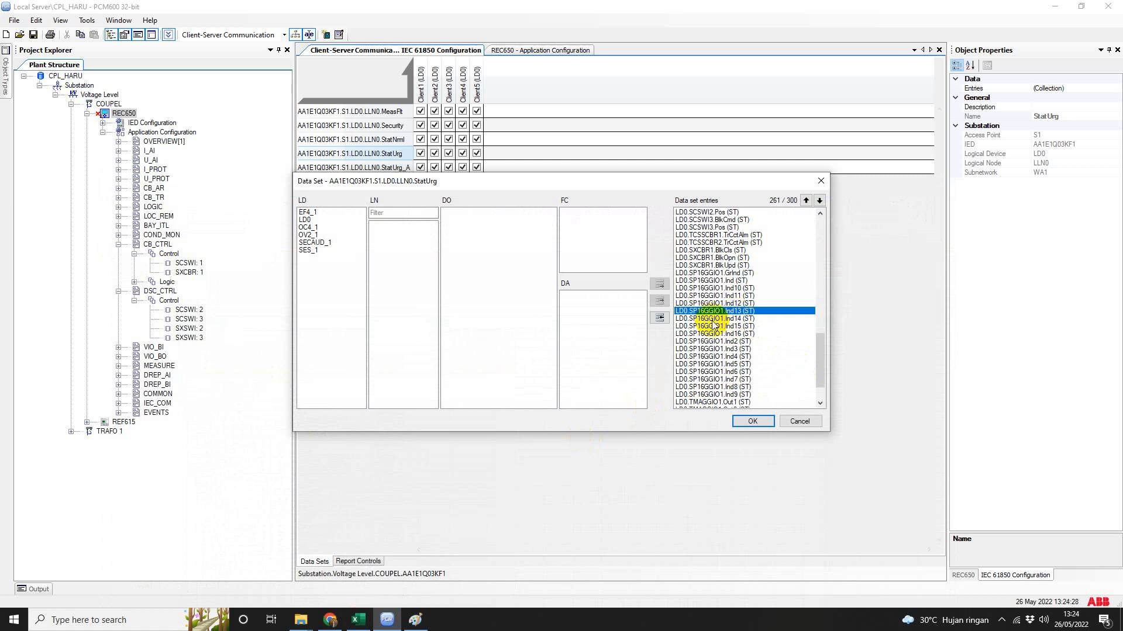
pyautogui.click(738, 319)
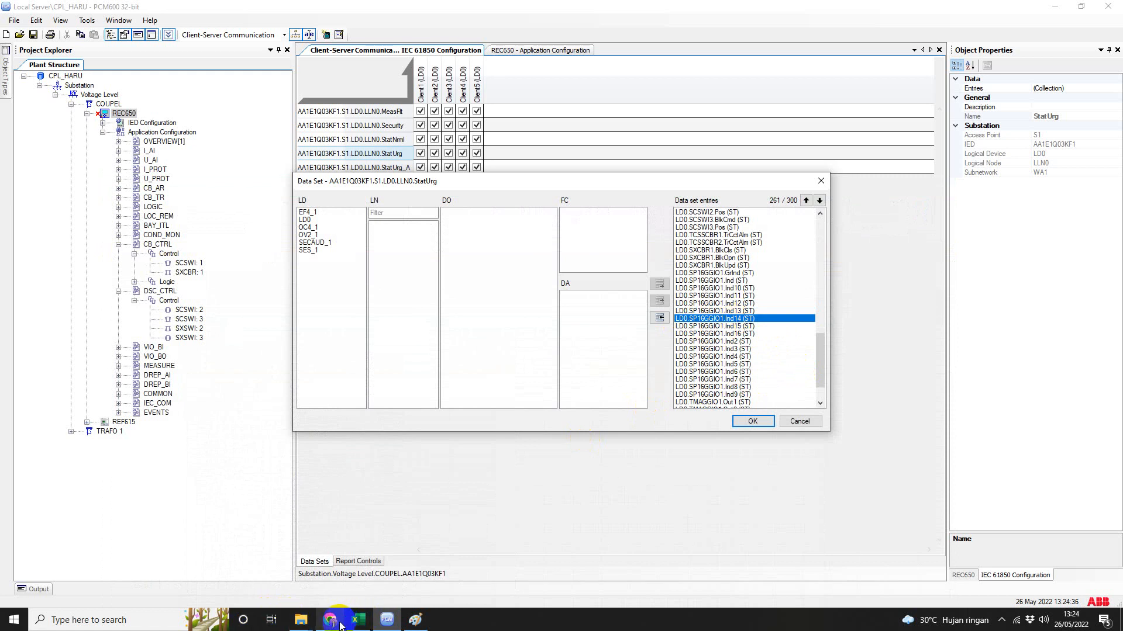
pyautogui.moveTo(820, 345); pyautogui.dragTo(821, 374)
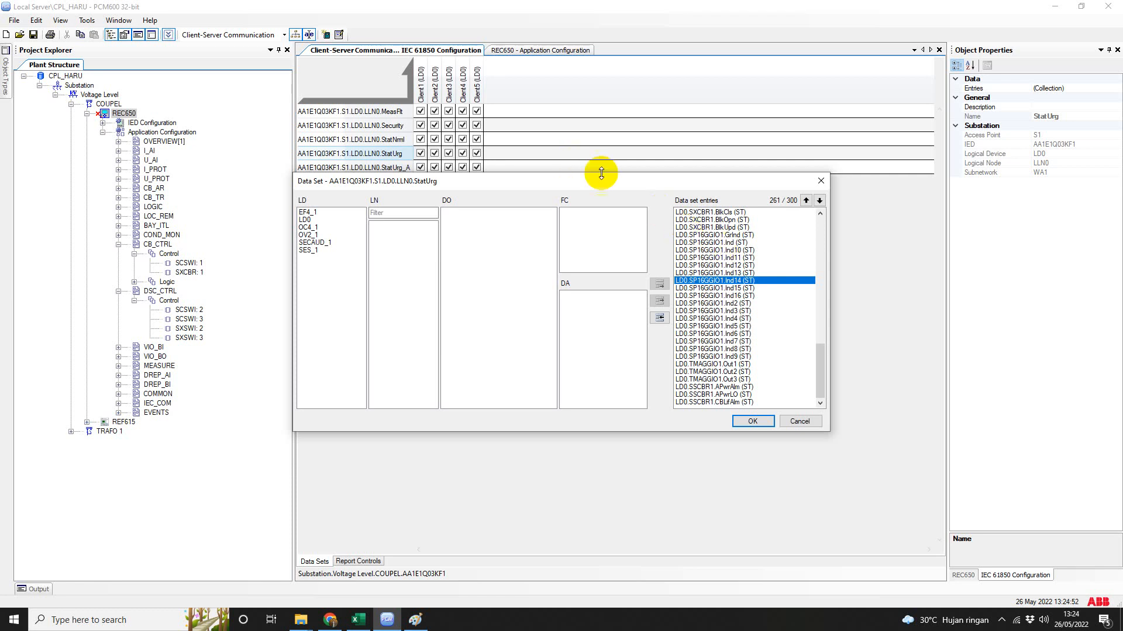
pyautogui.click(794, 421)
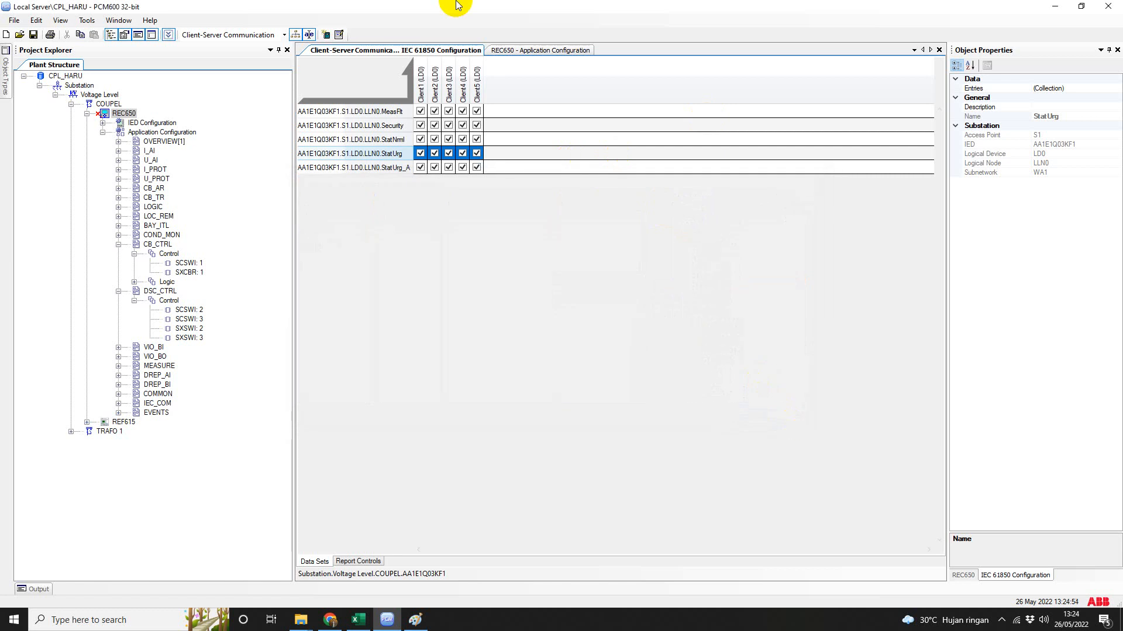
# Return to REC650's Application Configuration and examine the instance number of the ALARMS SP16GGIO block.
pyautogui.click(520, 50)
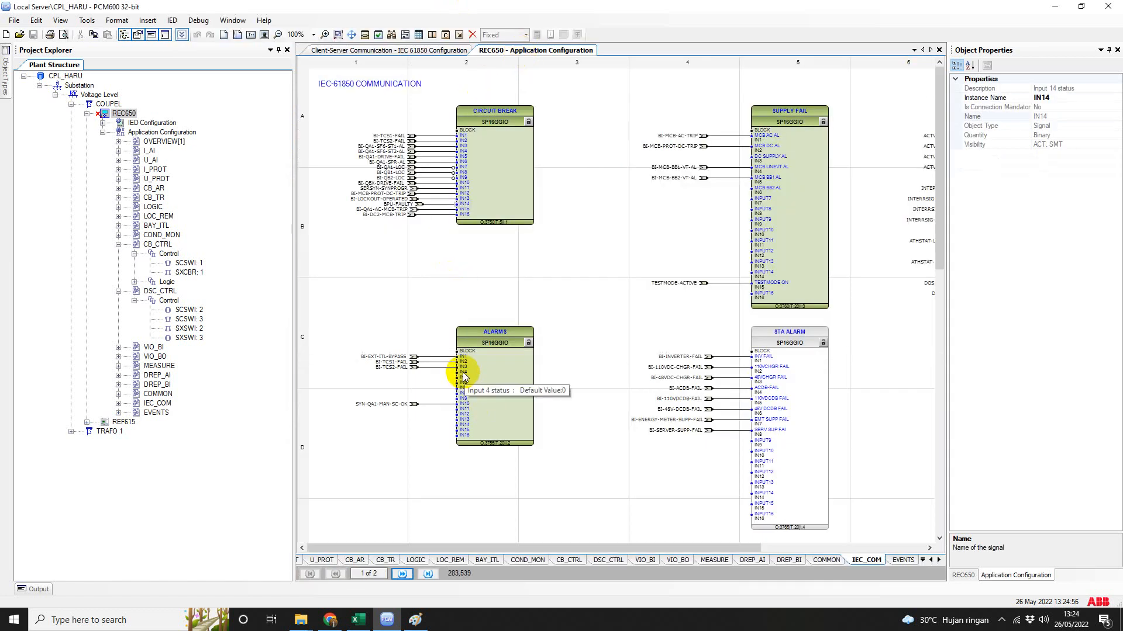
pyautogui.click(433, 384)
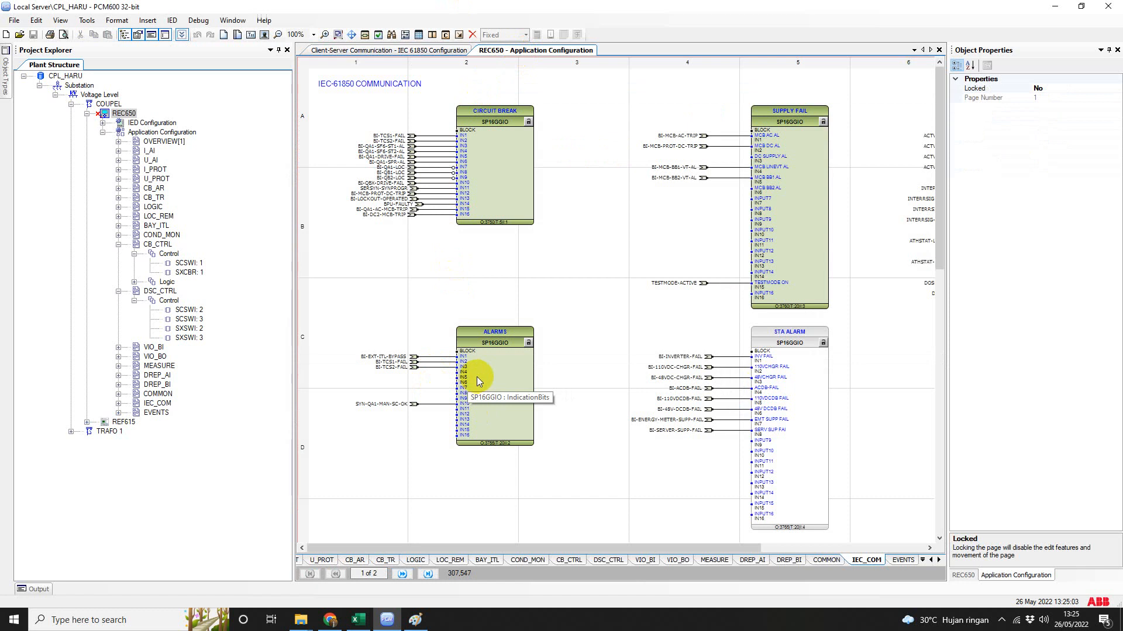
pyautogui.click(476, 377)
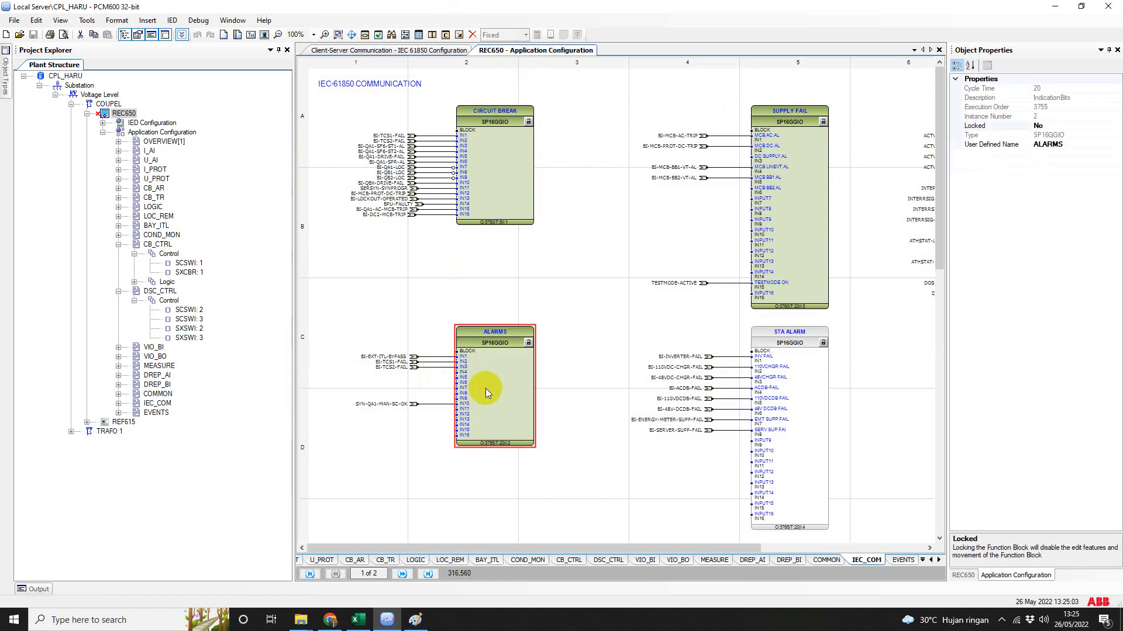
pyautogui.click(1038, 117)
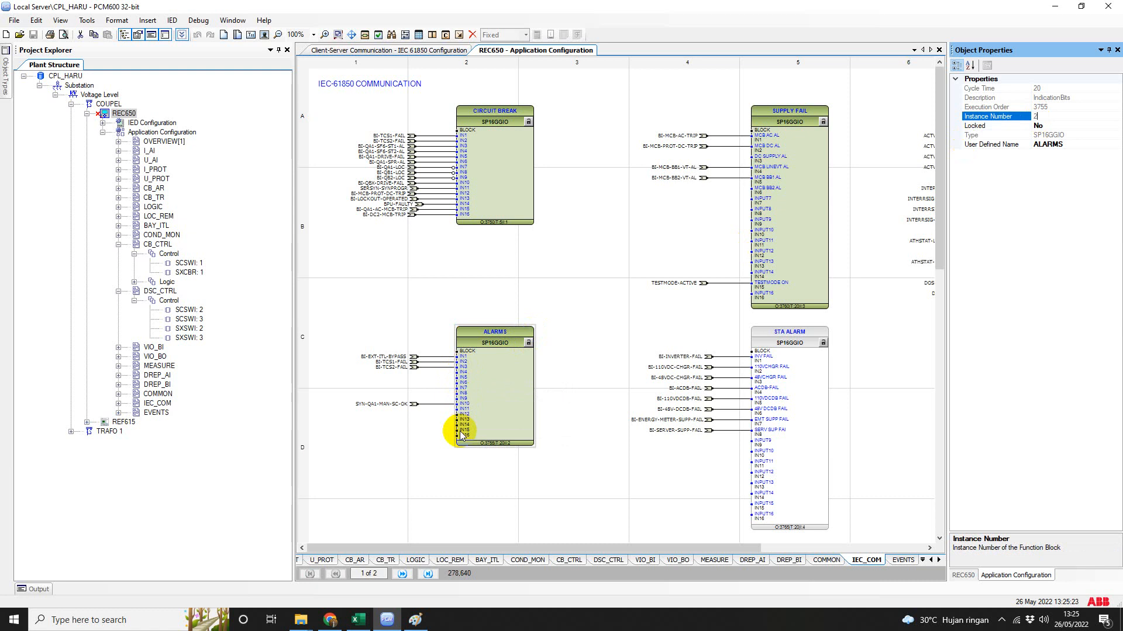
# Browse the existing variables matching "bi-" for the ALARMS block's IN4 input, and close the list without connecting any.
pyautogui.rightClick(457, 373)
pyautogui.moveTo(471, 380)
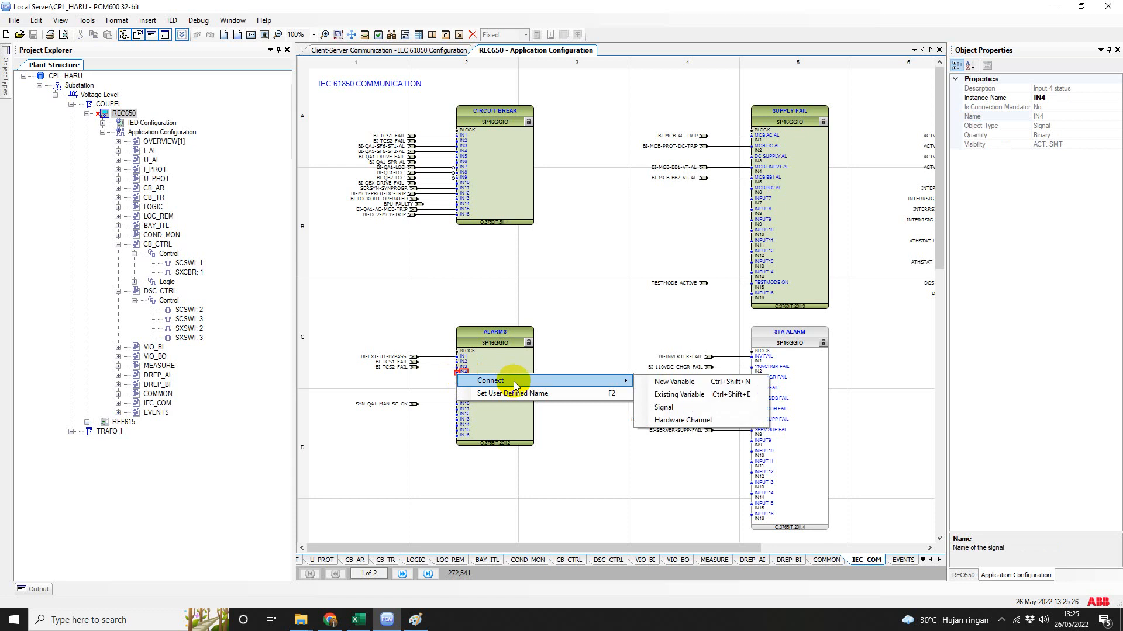
pyautogui.click(678, 395)
pyautogui.write('b')
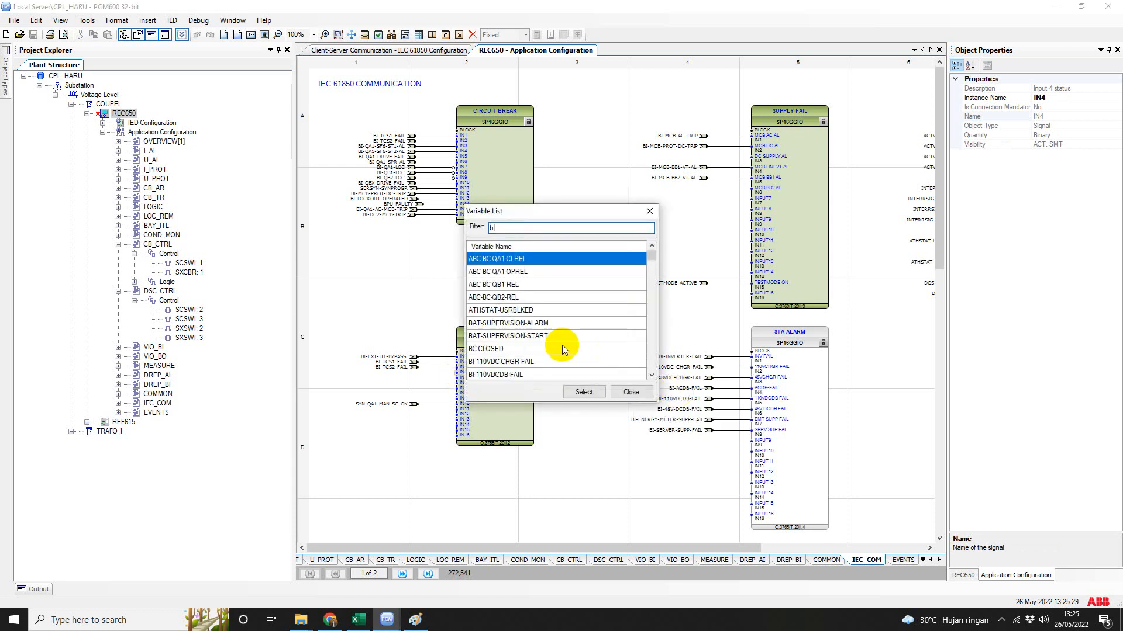
pyautogui.write('i-')
pyautogui.click(488, 322)
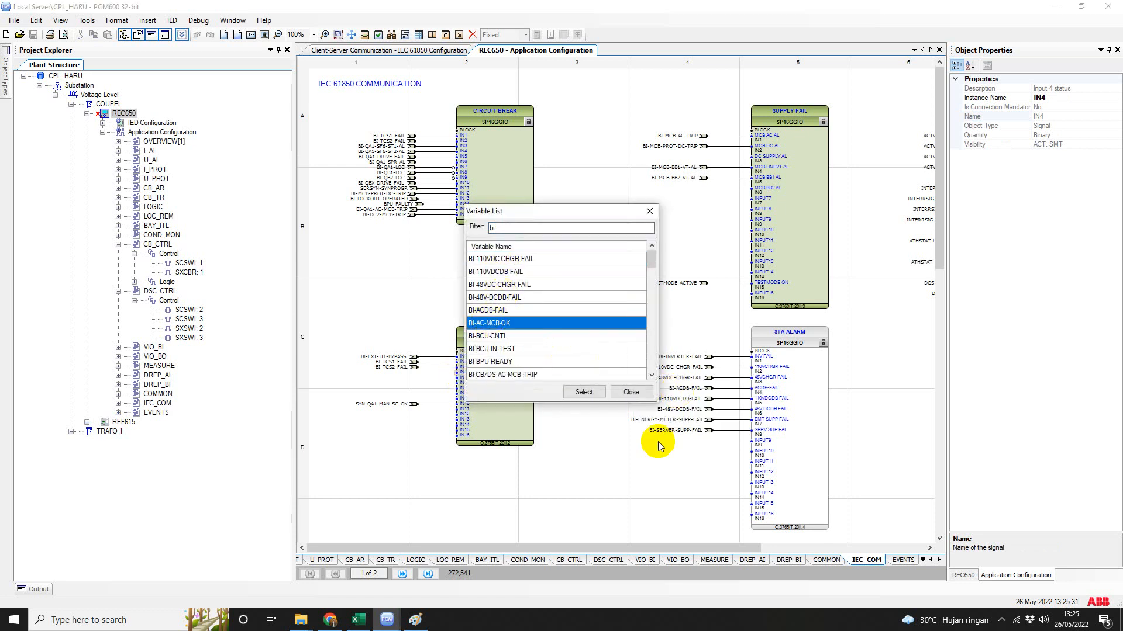
pyautogui.press('Down')
pyautogui.press('Down')
pyautogui.press('Down')
pyautogui.press('Down')
pyautogui.press('Down')
pyautogui.press('Down')
pyautogui.press('Down')
pyautogui.press('Down')
pyautogui.press('Up')
pyautogui.press('Up')
pyautogui.press('Up')
pyautogui.press('Up')
pyautogui.press('Up')
pyautogui.press('Up')
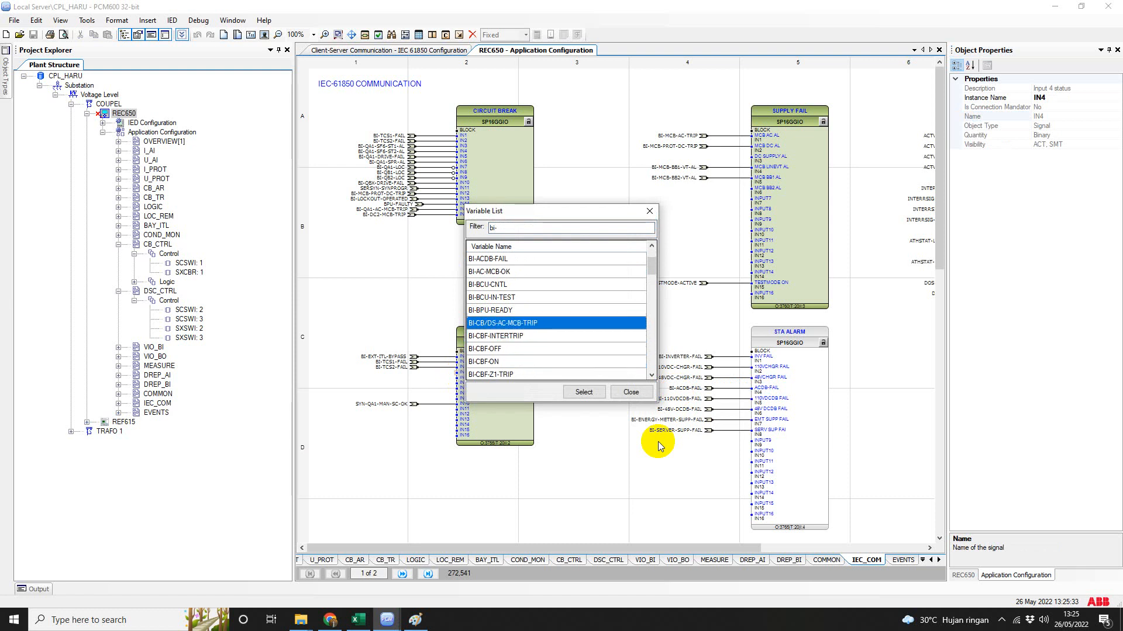
pyautogui.click(629, 392)
pyautogui.click(594, 422)
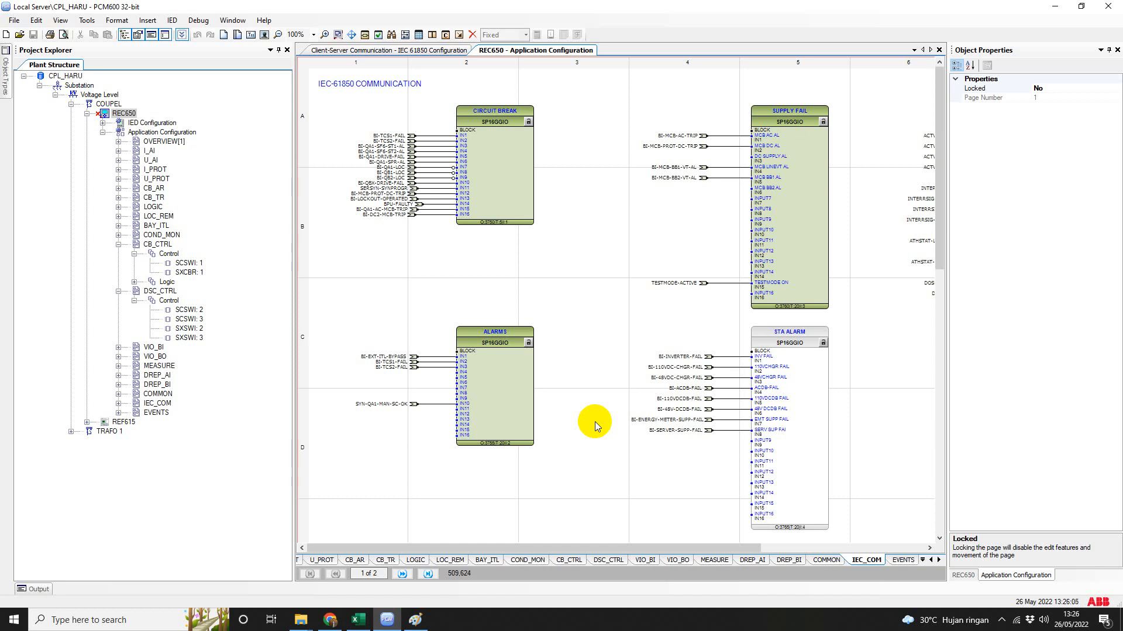
# Switch to Excel, leave the address cell, and look through the signal list down past the BUS PRO rows.
pyautogui.click(359, 620)
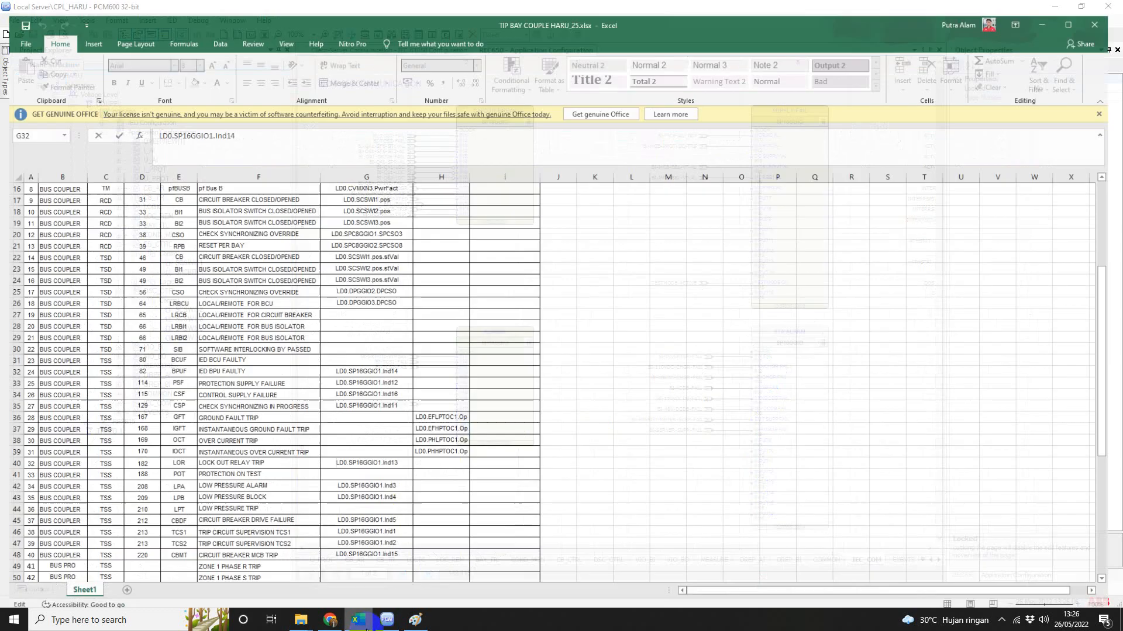
pyautogui.click(321, 425)
pyautogui.press('Up')
pyautogui.press('Up')
pyautogui.press('Up')
pyautogui.press('Up')
pyautogui.press('Up')
pyautogui.press('Up')
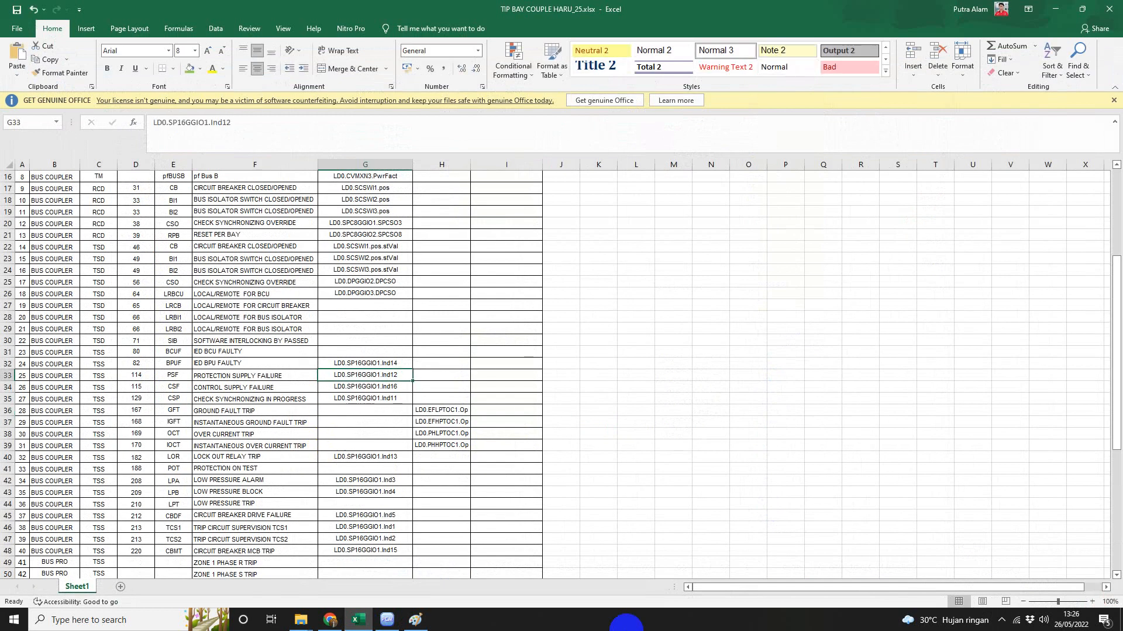
pyautogui.press('Down')
pyautogui.press('Down')
pyautogui.press('Down')
pyautogui.press('Down')
pyautogui.press('Down')
pyautogui.press('Down')
pyautogui.press('Down')
pyautogui.press('Down')
pyautogui.press('Down')
pyautogui.press('Down')
pyautogui.press('Down')
pyautogui.press('Down')
pyautogui.press('Down')
pyautogui.press('Down')
pyautogui.press('Down')
pyautogui.press('Down')
pyautogui.press('Down')
pyautogui.press('Down')
pyautogui.press('Down')
pyautogui.press('Down')
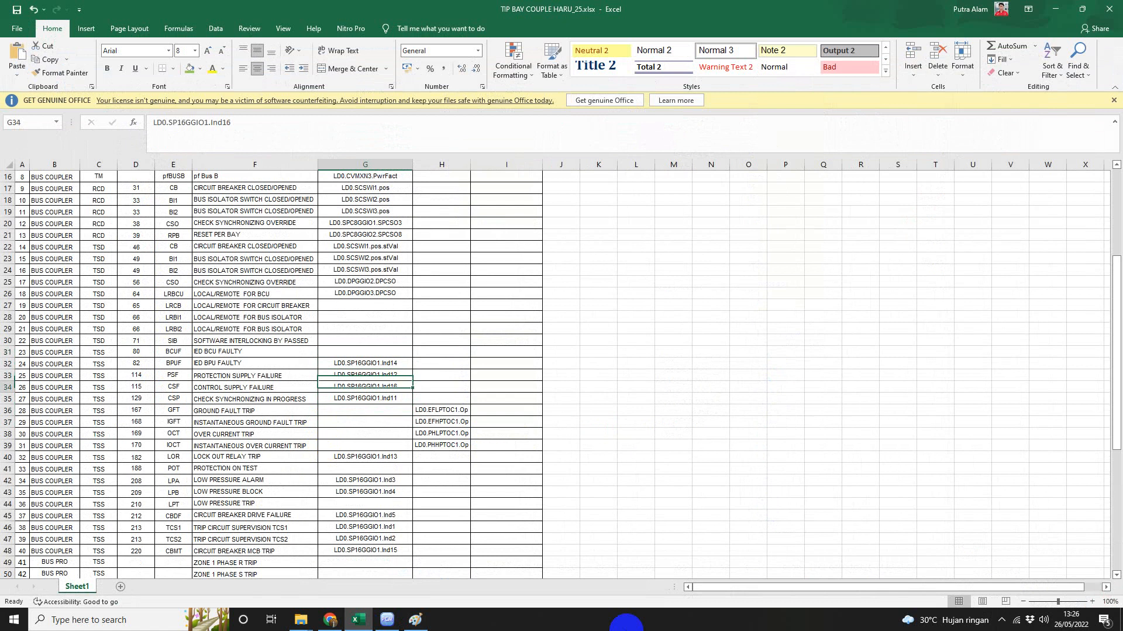
pyautogui.press('Down')
pyautogui.press('Down')
pyautogui.press('Down')
pyautogui.press('Down')
pyautogui.press('Down')
pyautogui.press('Down')
pyautogui.press('Down')
pyautogui.press('Down')
pyautogui.press('Down')
pyautogui.press('Down')
pyautogui.press('Down')
pyautogui.press('Down')
pyautogui.press('Down')
pyautogui.press('Down')
pyautogui.press('Down')
pyautogui.press('Down')
pyautogui.press('Down')
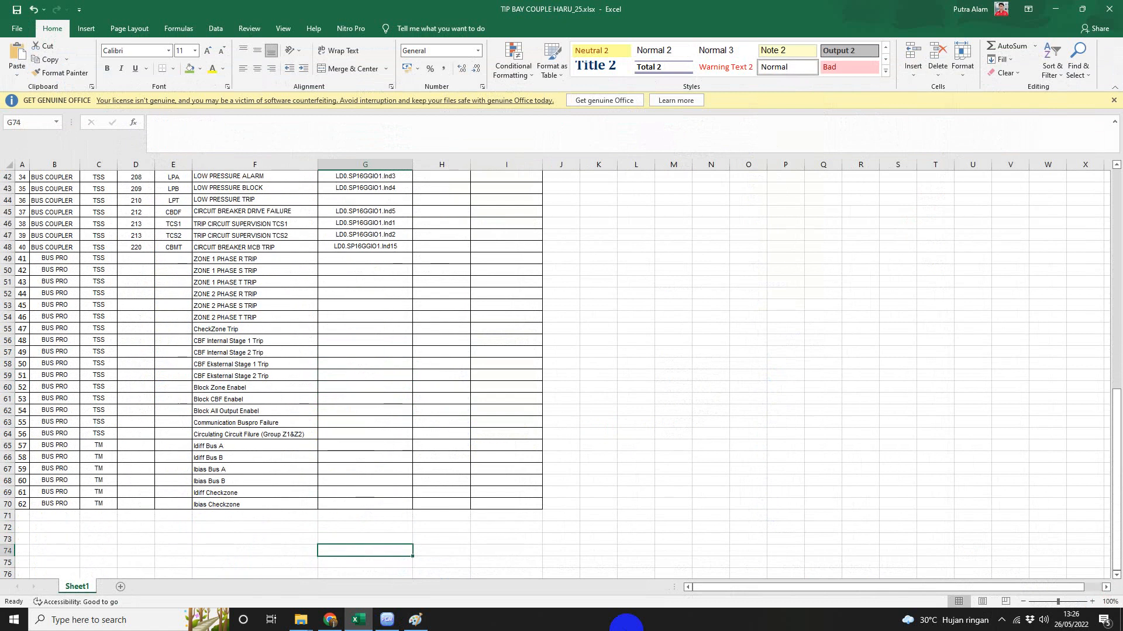
# Look back up through the signal list from the BUS PRO rows to the bus coupler TM rows.
pyautogui.press('Up')
pyautogui.press('Up')
pyautogui.press('Up')
pyautogui.press('Up')
pyautogui.press('Up')
pyautogui.press('Up')
pyautogui.press('Up')
pyautogui.press('Up')
pyautogui.press('Up')
pyautogui.press('Up')
pyautogui.press('Up')
pyautogui.press('Up')
pyautogui.press('Up')
pyautogui.press('Up')
pyautogui.press('Up')
pyautogui.press('Up')
pyautogui.press('Up')
pyautogui.press('Up')
pyautogui.press('Up')
pyautogui.press('Up')
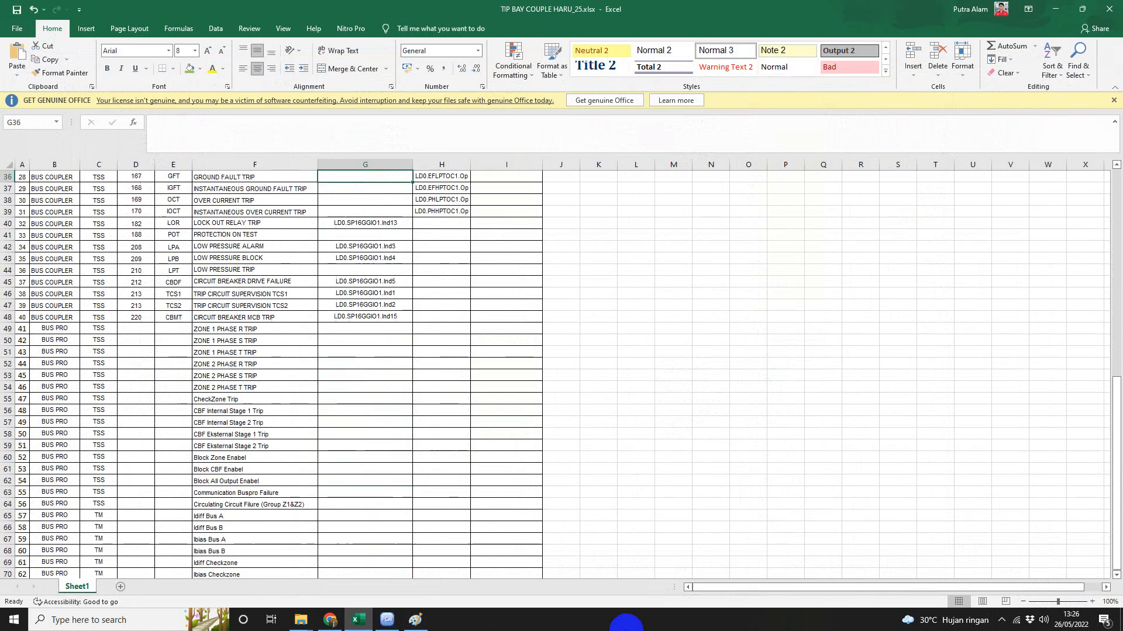
pyautogui.press('Up')
pyautogui.press('Up')
pyautogui.press('Up')
pyautogui.press('Up')
pyautogui.press('Up')
pyautogui.press('Up')
pyautogui.press('Up')
pyautogui.press('Up')
pyautogui.press('Up')
pyautogui.press('Up')
pyautogui.press('Up')
pyautogui.press('Up')
pyautogui.press('Up')
# Examine the TSD CIRCUIT BREAKER CLOSED/OPENED row, including its type, number, code, description and Dataset BCU address.
pyautogui.press('Down')
pyautogui.press('Down')
pyautogui.press('Down')
pyautogui.press('Down')
pyautogui.press('Down')
pyautogui.press('Down')
pyautogui.press('Down')
pyautogui.press('Down')
pyautogui.press('Down')
pyautogui.press('Down')
pyautogui.press('Down')
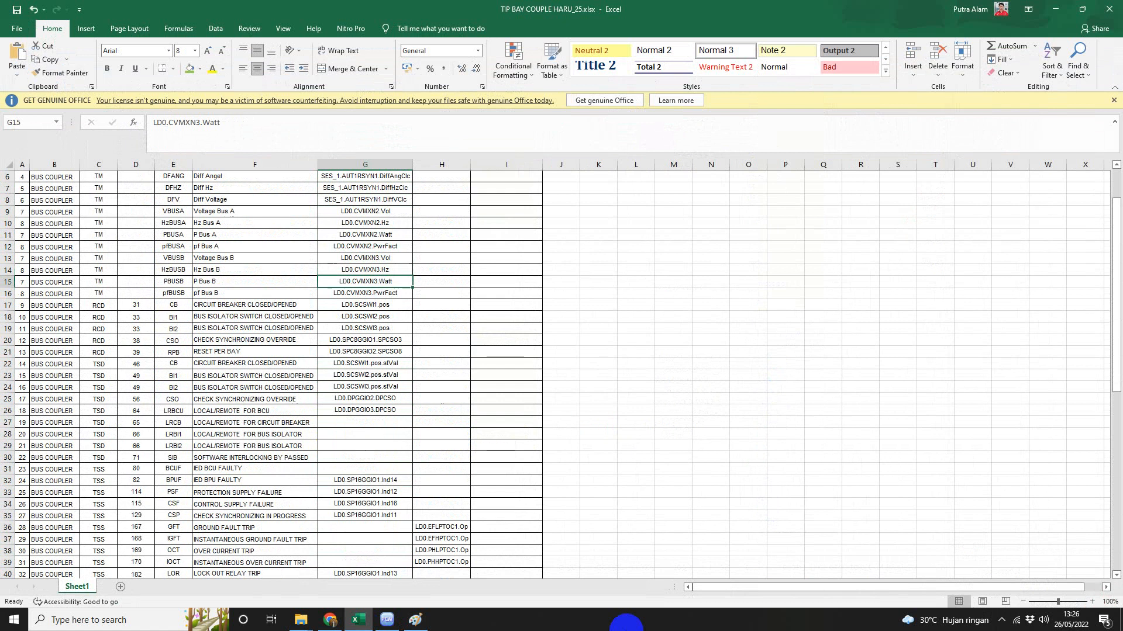
pyautogui.press('Down')
pyautogui.press('Down')
pyautogui.press('Down')
pyautogui.press('Down')
pyautogui.press('Down')
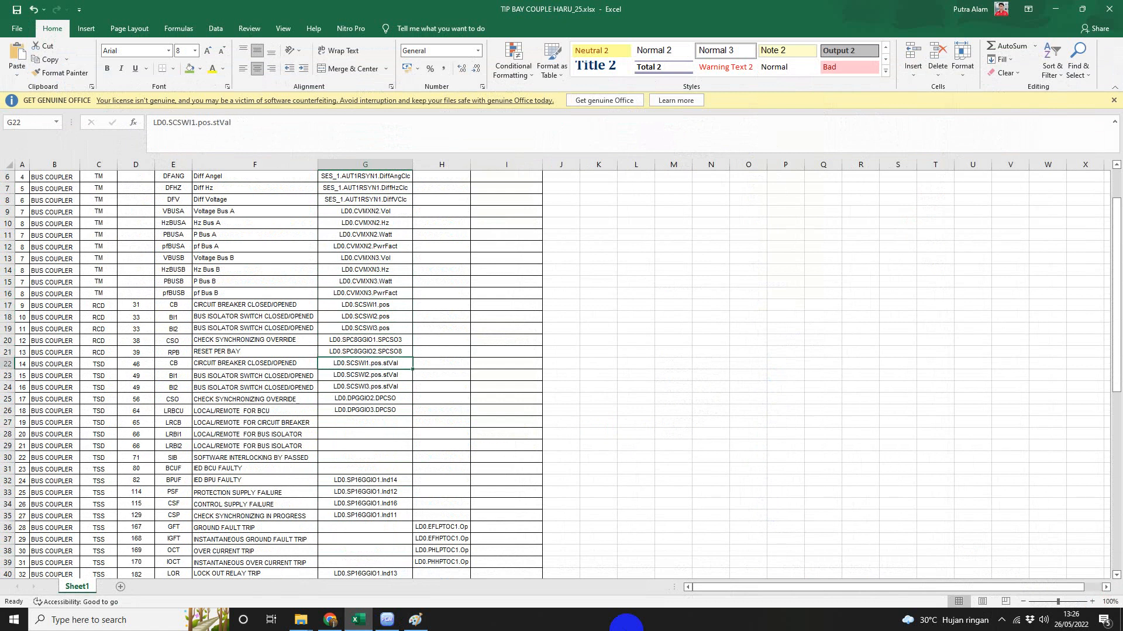
pyautogui.press('Left')
pyautogui.press('Left')
pyautogui.press('Left')
pyautogui.press('Left')
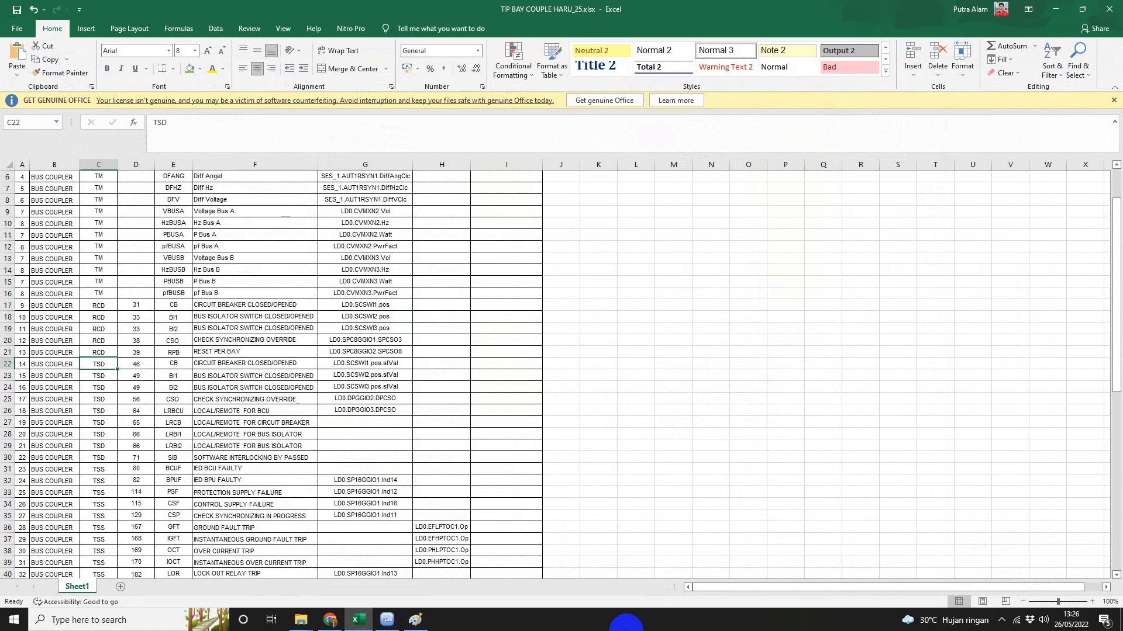
pyautogui.press('Right')
pyautogui.press('Right')
pyautogui.press('Right')
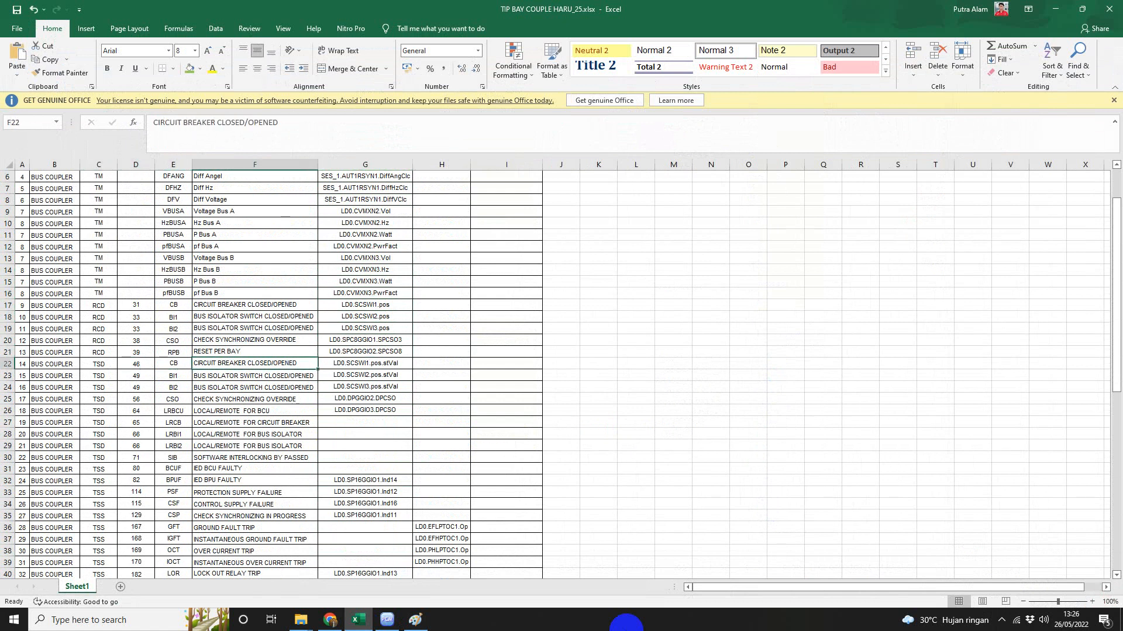
pyautogui.press('Left')
pyautogui.press('Left')
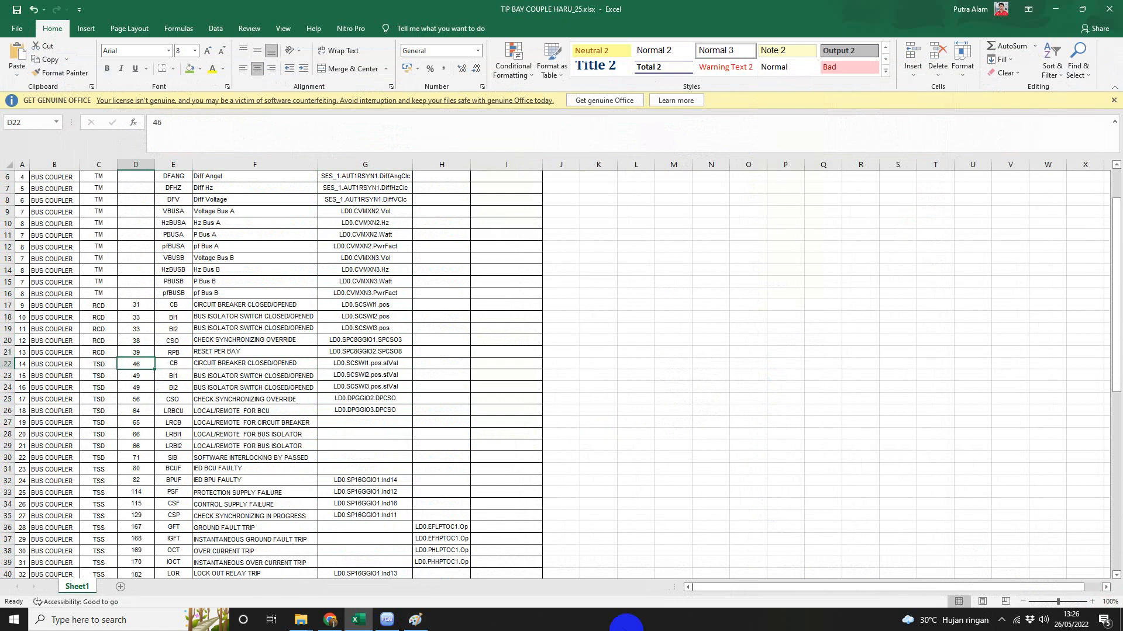
pyautogui.press('Right')
pyautogui.press('Right')
pyautogui.press('Right')
pyautogui.press('Right')
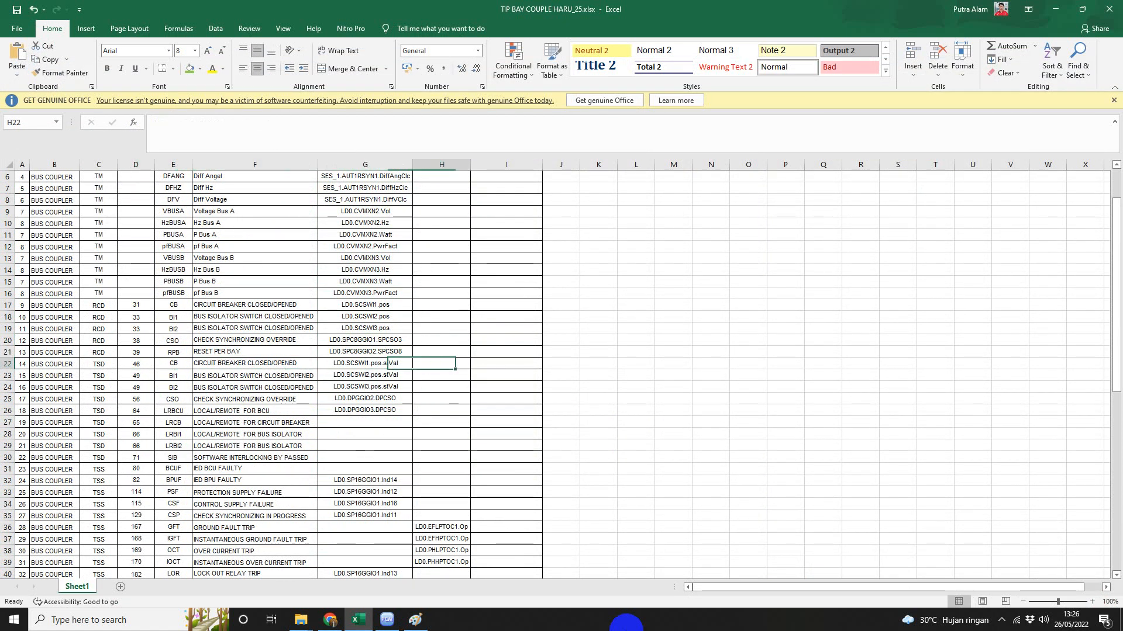
pyautogui.press('Left')
pyautogui.press('Left')
pyautogui.press('Left')
pyautogui.press('Left')
# Examine the TSD rows from BUS ISOLATOR SWITCH CLOSED/OPENED to the LOCAL/REMOTE FOR BCU description.
pyautogui.press('Down')
pyautogui.press('Right')
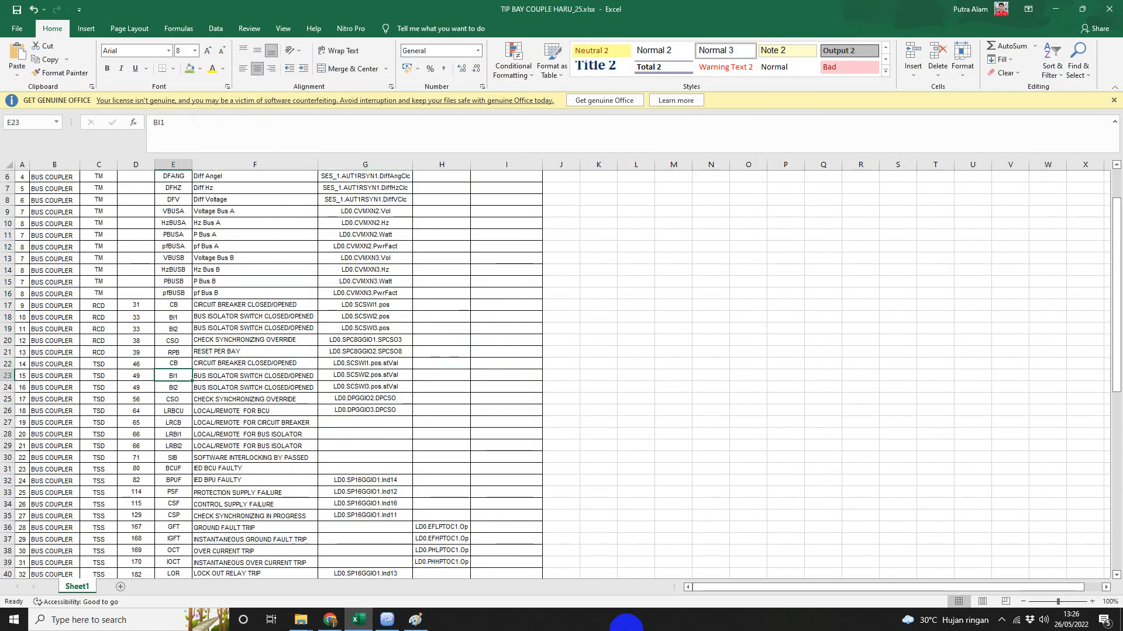
pyautogui.press('Down')
pyautogui.press('Down')
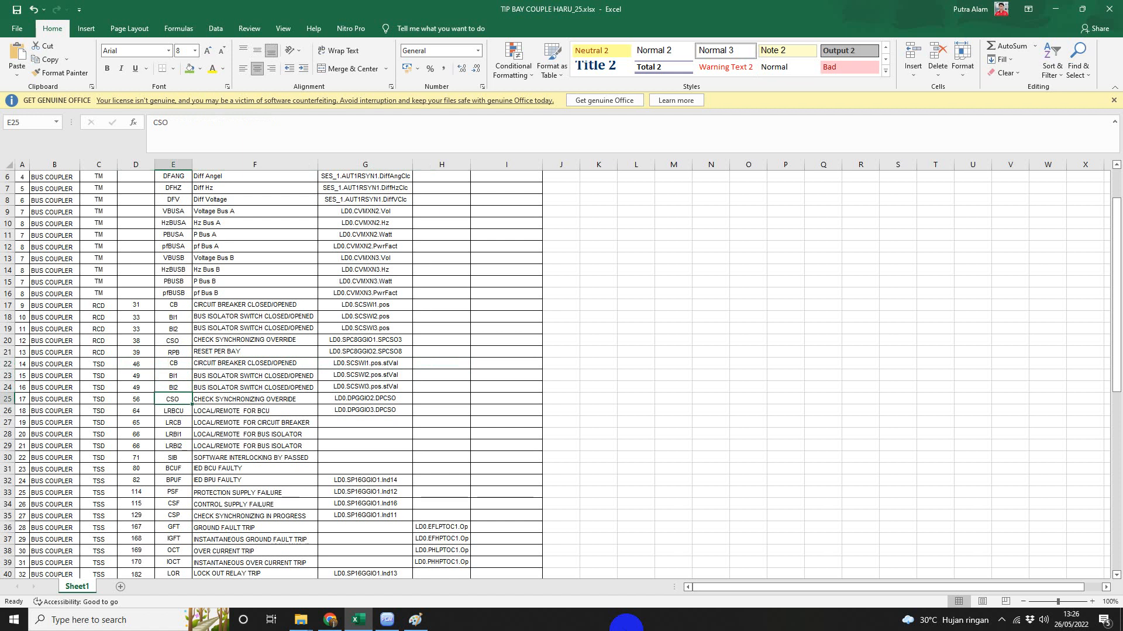
pyautogui.press('Down')
pyautogui.press('Right')
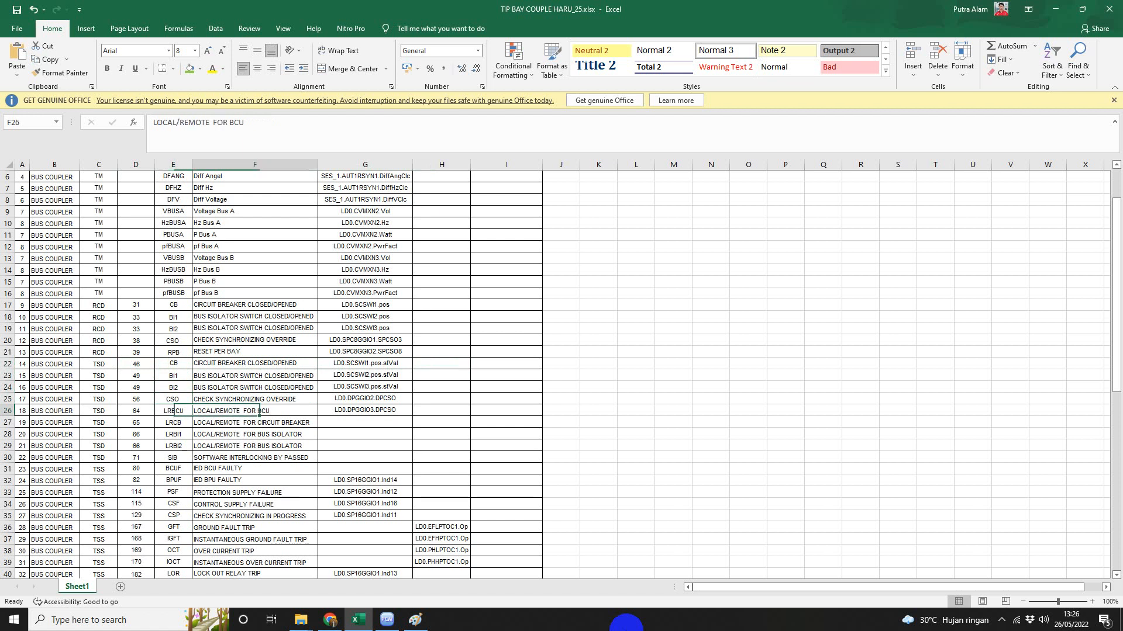
# Look back up through the signal list from the LOCAL/REMOTE FOR BCU row to the CURRENT PHASE R row.
pyautogui.press('Down')
pyautogui.press('Down')
pyautogui.press('Up')
pyautogui.press('Up')
pyautogui.press('Up')
pyautogui.press('Up')
pyautogui.press('Up')
pyautogui.press('Up')
pyautogui.press('Up')
pyautogui.press('Up')
pyautogui.press('Up')
pyautogui.press('Up')
pyautogui.press('Up')
pyautogui.press('Up')
pyautogui.press('Up')
pyautogui.press('Up')
pyautogui.press('Up')
pyautogui.press('Up')
pyautogui.press('Up')
pyautogui.press('Up')
pyautogui.press('Up')
pyautogui.press('Up')
pyautogui.press('Up')
pyautogui.press('Up')
pyautogui.press('Up')
pyautogui.press('Up')
pyautogui.press('Up')
pyautogui.press('Up')
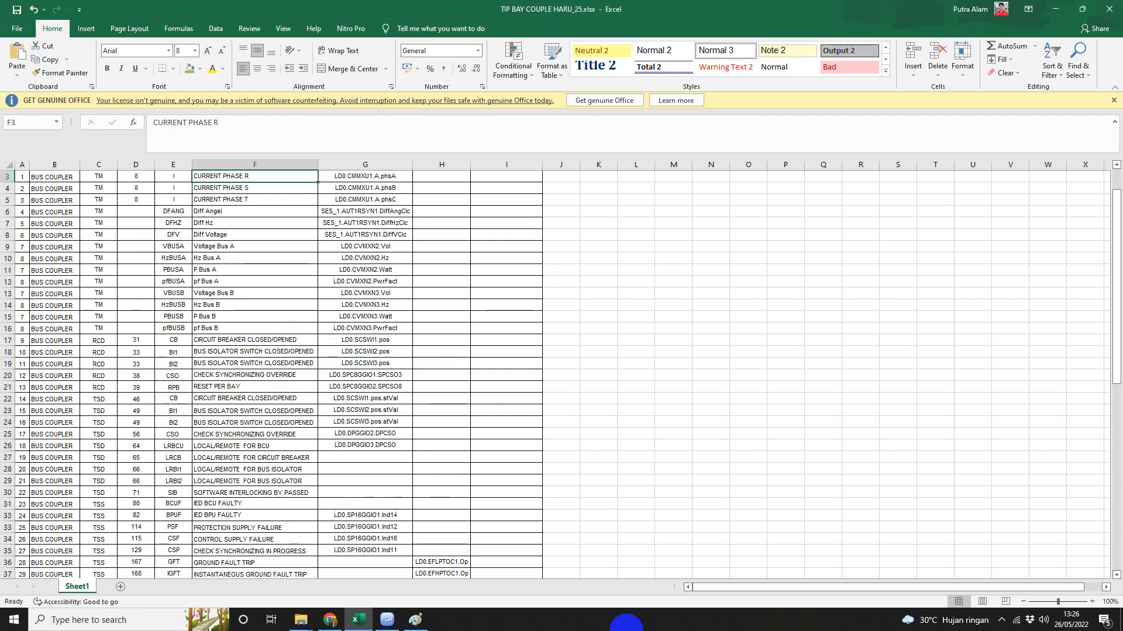
# Look down the bus coupler TM, RCD and TSD rows from CURRENT PHASE R to SOFTWARE INTERLOCKING BY PASSED.
pyautogui.press('Down')
pyautogui.press('Down')
pyautogui.press('Down')
pyautogui.press('Down')
pyautogui.press('Down')
pyautogui.press('Down')
pyautogui.press('Down')
pyautogui.press('Down')
pyautogui.press('Down')
pyautogui.press('Down')
pyautogui.press('Down')
pyautogui.press('Down')
pyautogui.press('Down')
pyautogui.press('Down')
pyautogui.press('Down')
pyautogui.press('Down')
pyautogui.press('Down')
pyautogui.press('Down')
pyautogui.press('Down')
pyautogui.press('Down')
pyautogui.press('Down')
pyautogui.press('Down')
pyautogui.press('Down')
pyautogui.press('Down')
pyautogui.press('Down')
pyautogui.press('Down')
pyautogui.press('Down')
pyautogui.press('Down')
pyautogui.press('Down')
pyautogui.press('Down')
pyautogui.press('Down')
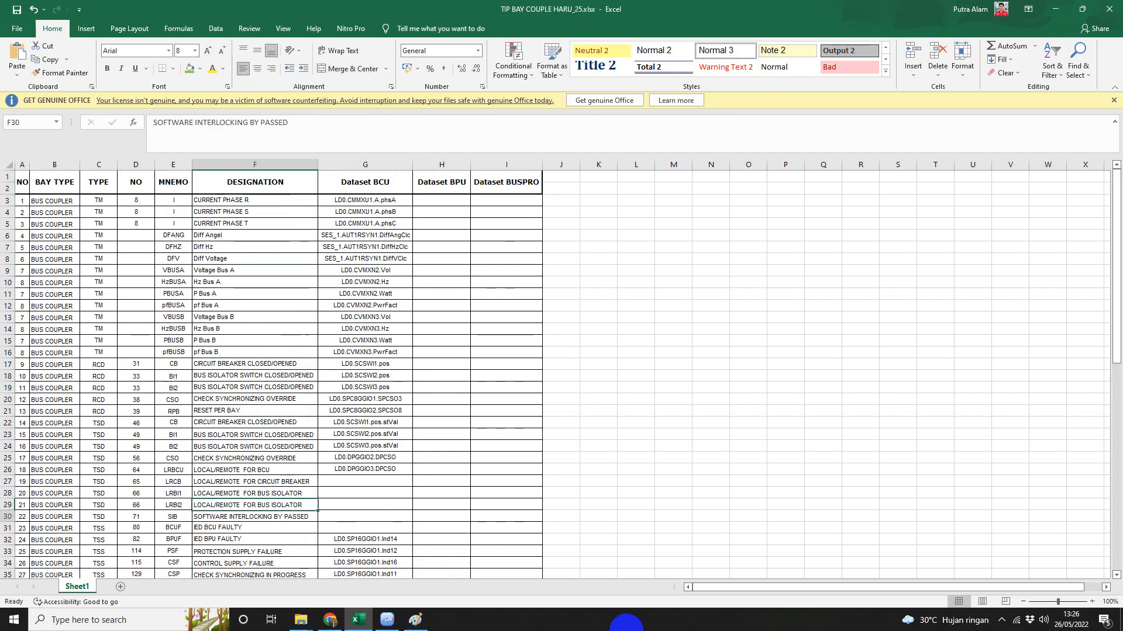
# Look through the bus coupler TSS rows and the BUS PRO rows down to the Checkzone entries.
pyautogui.press('Down')
pyautogui.press('Down')
pyautogui.press('Down')
pyautogui.press('Down')
pyautogui.press('Down')
pyautogui.press('Down')
pyautogui.press('Down')
pyautogui.press('Down')
pyautogui.press('Down')
pyautogui.press('Down')
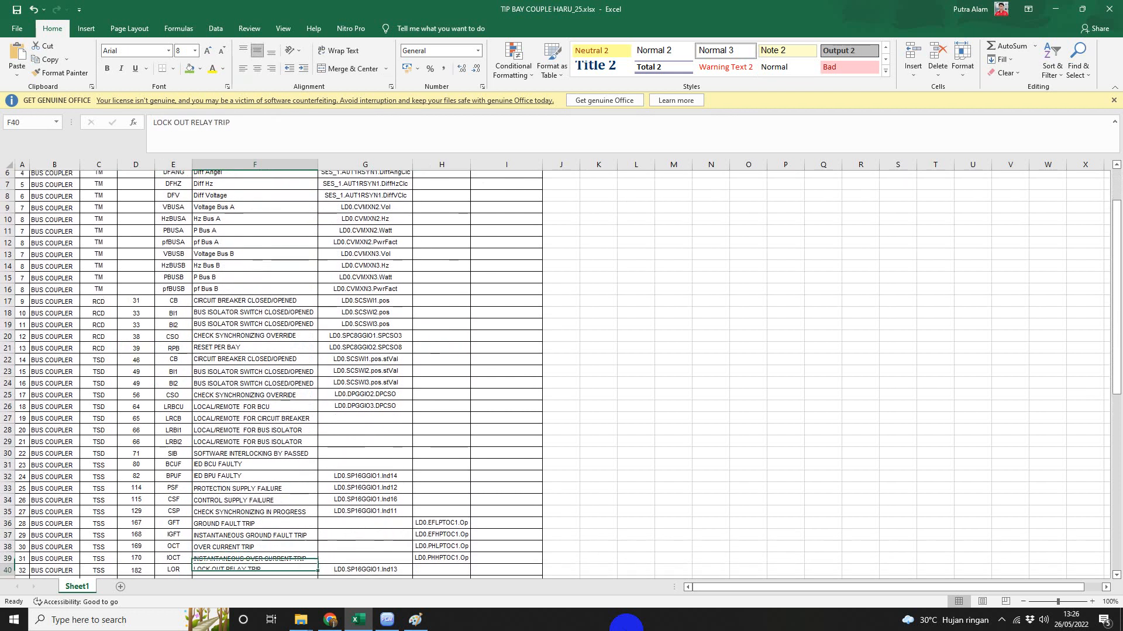
pyautogui.press('Down')
pyautogui.press('Down')
pyautogui.press('Down')
pyautogui.press('Down')
pyautogui.press('Down')
pyautogui.press('Down')
pyautogui.press('Down')
pyautogui.press('Down')
pyautogui.press('Down')
pyautogui.press('Down')
pyautogui.press('Down')
pyautogui.press('Down')
pyautogui.press('Down')
pyautogui.press('Down')
pyautogui.press('Down')
pyautogui.press('Down')
pyautogui.press('Down')
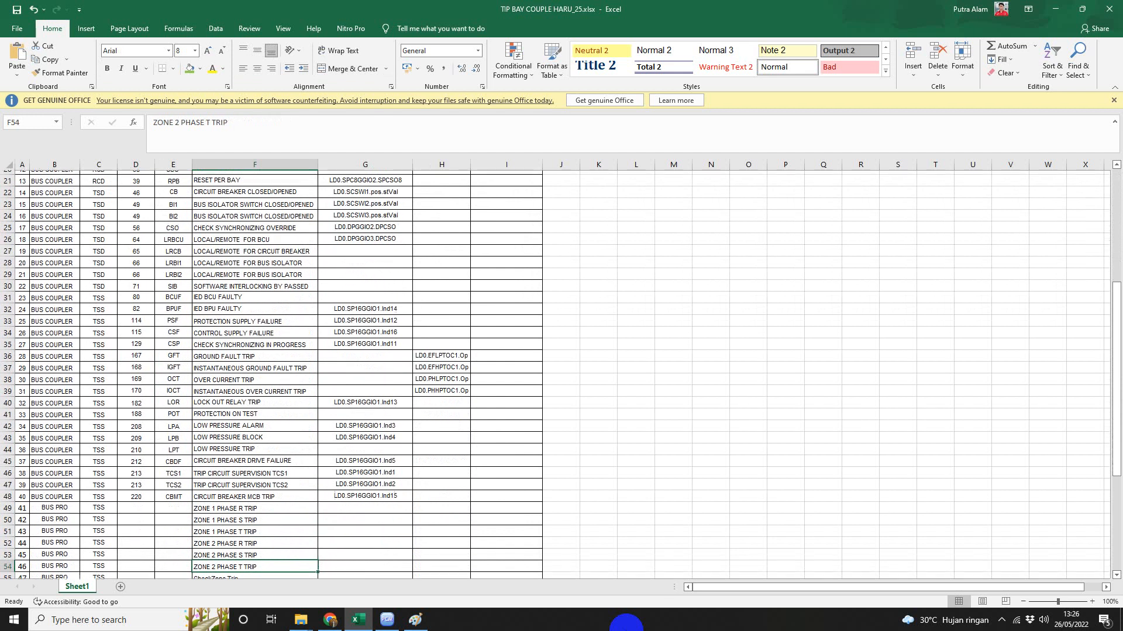
pyautogui.press('Down')
pyautogui.press('Down')
pyautogui.press('Down')
pyautogui.press('Down')
pyautogui.press('Down')
pyautogui.press('Down')
pyautogui.press('Down')
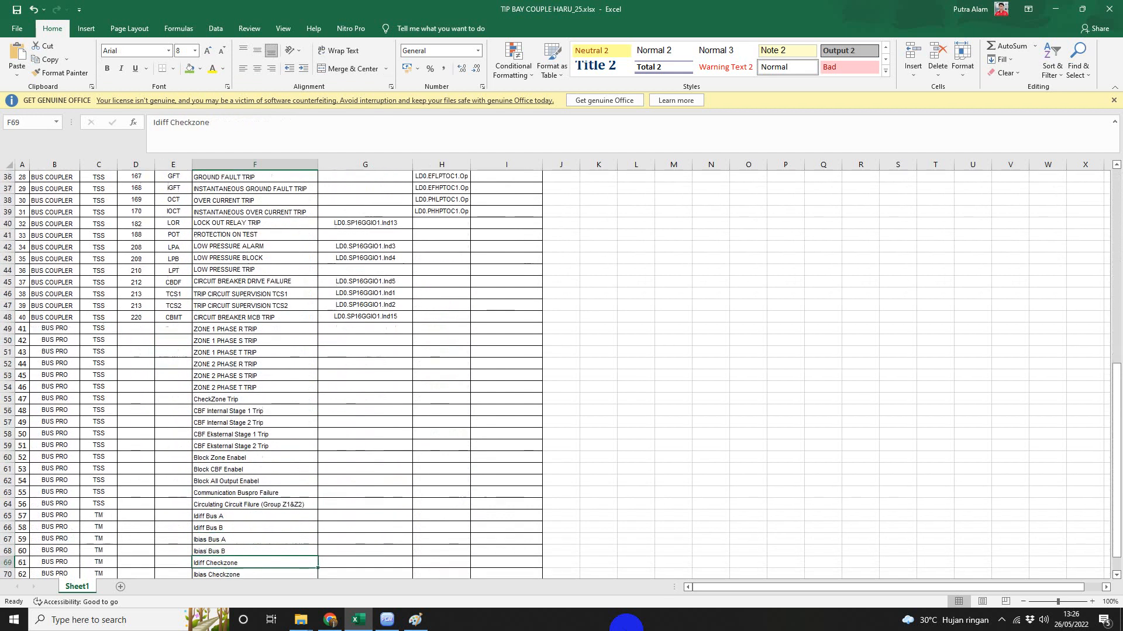
# Look back up the whole signal list from the BUS PRO Checkzone rows to the CURRENT PHASE R row.
pyautogui.press('Up')
pyautogui.press('Up')
pyautogui.press('Up')
pyautogui.press('Up')
pyautogui.press('Up')
pyautogui.press('Up')
pyautogui.press('Up')
pyautogui.press('Up')
pyautogui.press('Up')
pyautogui.press('Up')
pyautogui.press('Up')
pyautogui.press('Up')
pyautogui.press('Up')
pyautogui.press('Up')
pyautogui.press('Up')
pyautogui.press('Up')
pyautogui.press('Up')
pyautogui.press('Up')
pyautogui.press('Up')
pyautogui.press('Up')
pyautogui.press('Up')
pyautogui.press('Up')
pyautogui.press('Up')
pyautogui.press('Up')
pyautogui.press('Up')
pyautogui.press('Up')
pyautogui.press('Up')
pyautogui.press('Up')
pyautogui.press('Up')
pyautogui.press('Up')
pyautogui.press('Up')
pyautogui.press('Up')
pyautogui.press('Up')
pyautogui.press('Up')
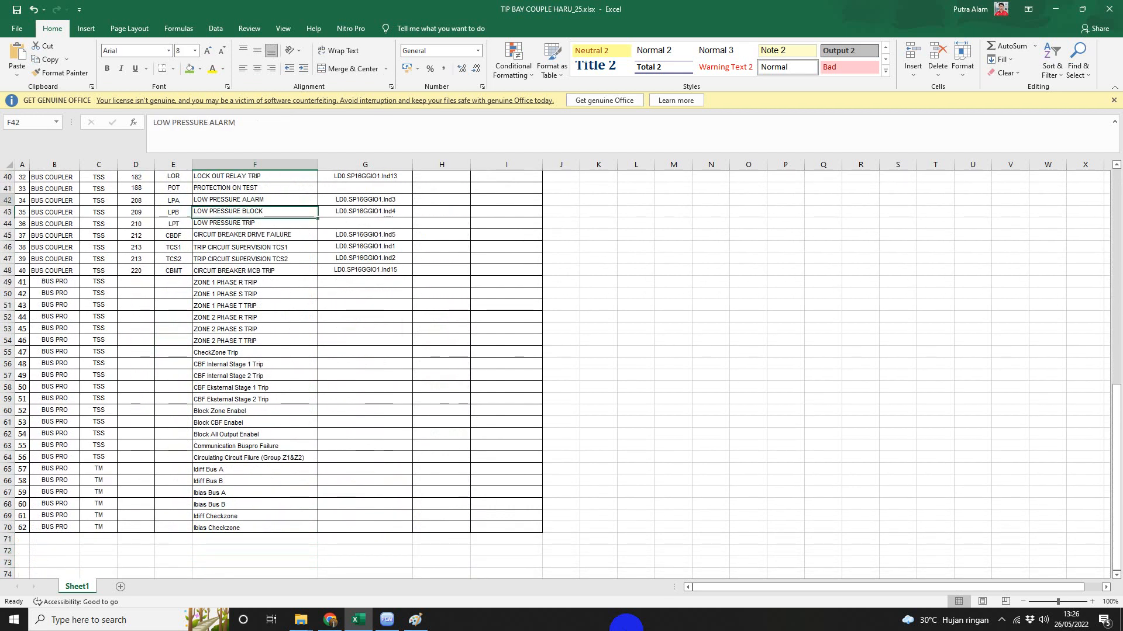
pyautogui.press('Down')
pyautogui.press('Down')
pyautogui.press('Down')
pyautogui.press('Down')
pyautogui.press('Down')
pyautogui.press('Down')
pyautogui.press('Down')
pyautogui.press('Down')
pyautogui.press('Down')
pyautogui.press('Down')
pyautogui.press('Down')
pyautogui.press('Down')
pyautogui.press('Down')
pyautogui.press('Down')
pyautogui.press('Down')
pyautogui.press('Down')
pyautogui.press('Down')
pyautogui.press('Down')
pyautogui.press('Down')
pyautogui.press('Down')
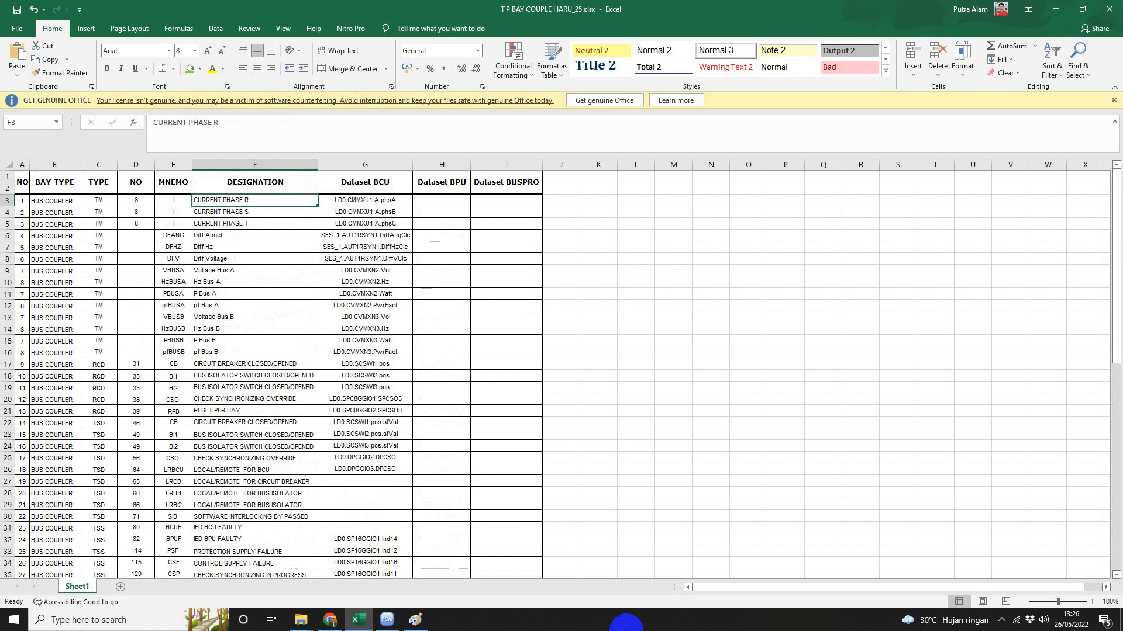
# Look down the signal list from CURRENT PHASE R to INSTANTANEOUS GROUND FAULT TRIP and back up to the TSD CHECK SYNCHRONIZING OVERRIDE row.
pyautogui.press('Down')
pyautogui.press('Down')
pyautogui.press('Down')
pyautogui.press('Down')
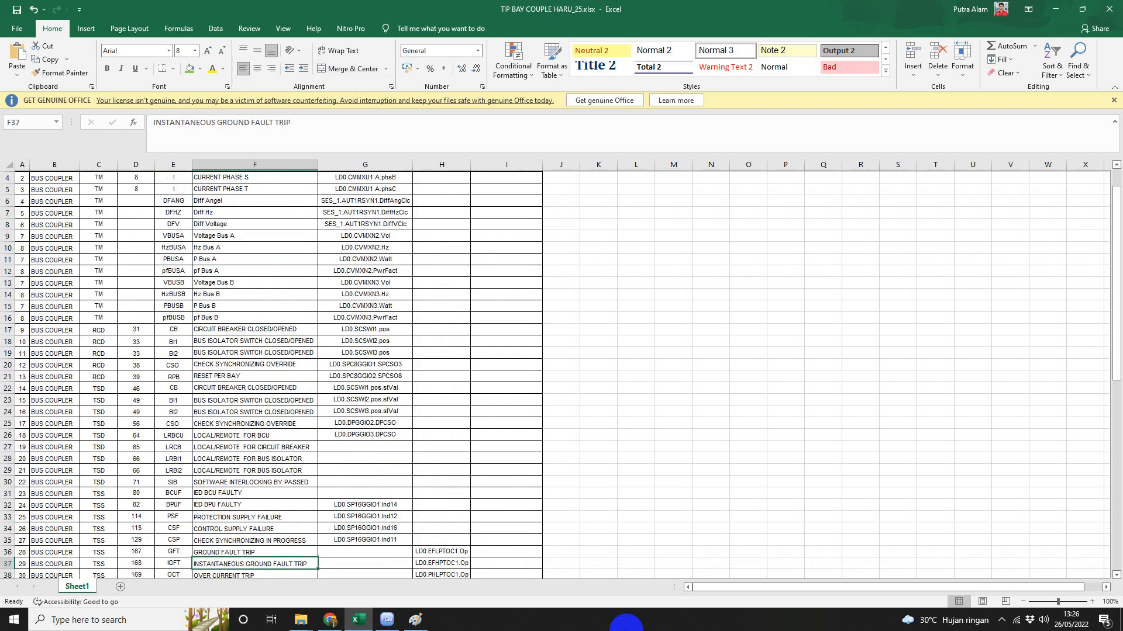
pyautogui.press('Up')
pyautogui.press('Up')
pyautogui.press('Up')
pyautogui.press('Up')
pyautogui.press('Up')
pyautogui.press('Up')
pyautogui.press('Up')
pyautogui.press('Up')
pyautogui.press('Up')
pyautogui.press('Up')
pyautogui.press('Up')
pyautogui.press('Up')
pyautogui.press('Up')
pyautogui.press('Up')
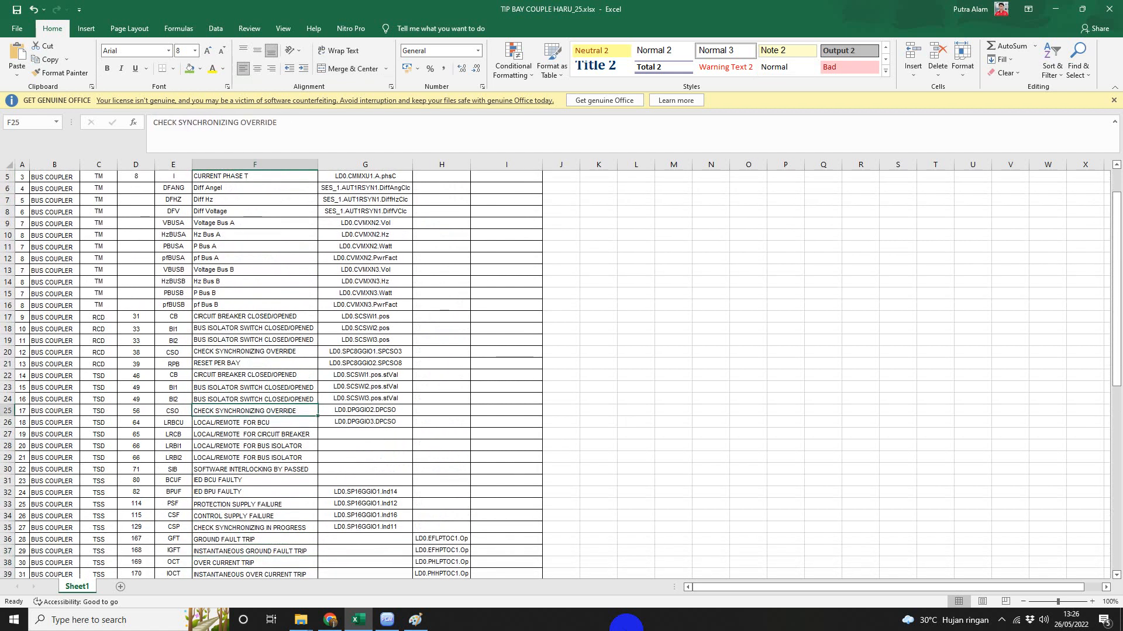
# Examine the TSD CHECK SYNCHRONIZING OVERRIDE row across its bay type, designation and BCU dataset columns.
pyautogui.press('Left')
pyautogui.press('Left')
pyautogui.press('Right')
pyautogui.press('Right')
pyautogui.press('Right')
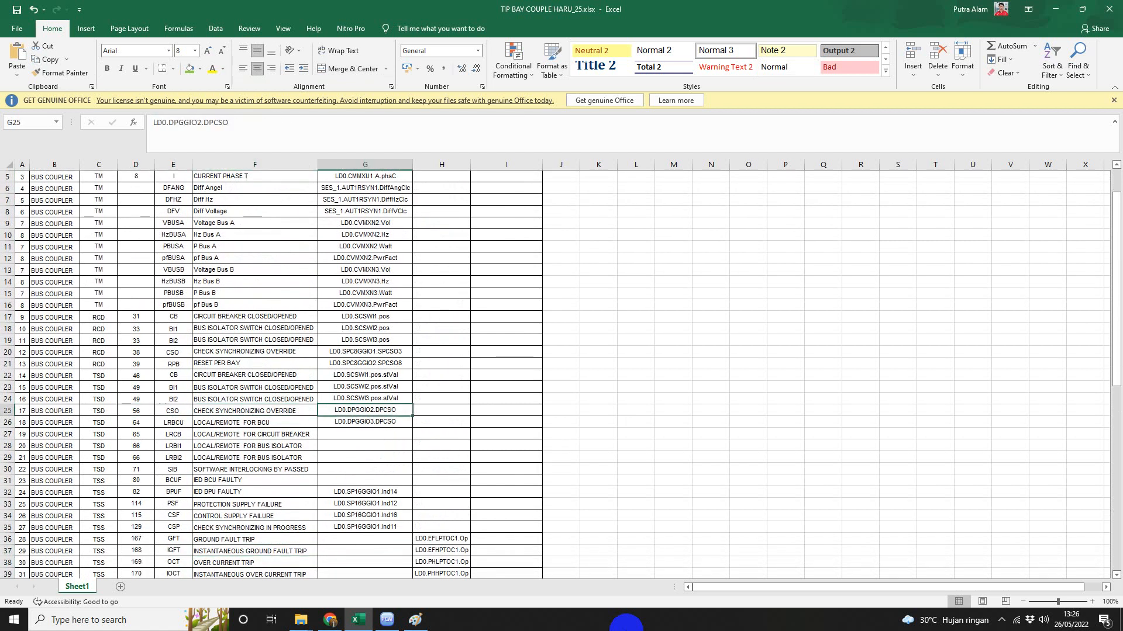
pyautogui.press('Left')
pyautogui.press('Left')
pyautogui.press('Left')
pyautogui.press('Right')
pyautogui.press('Right')
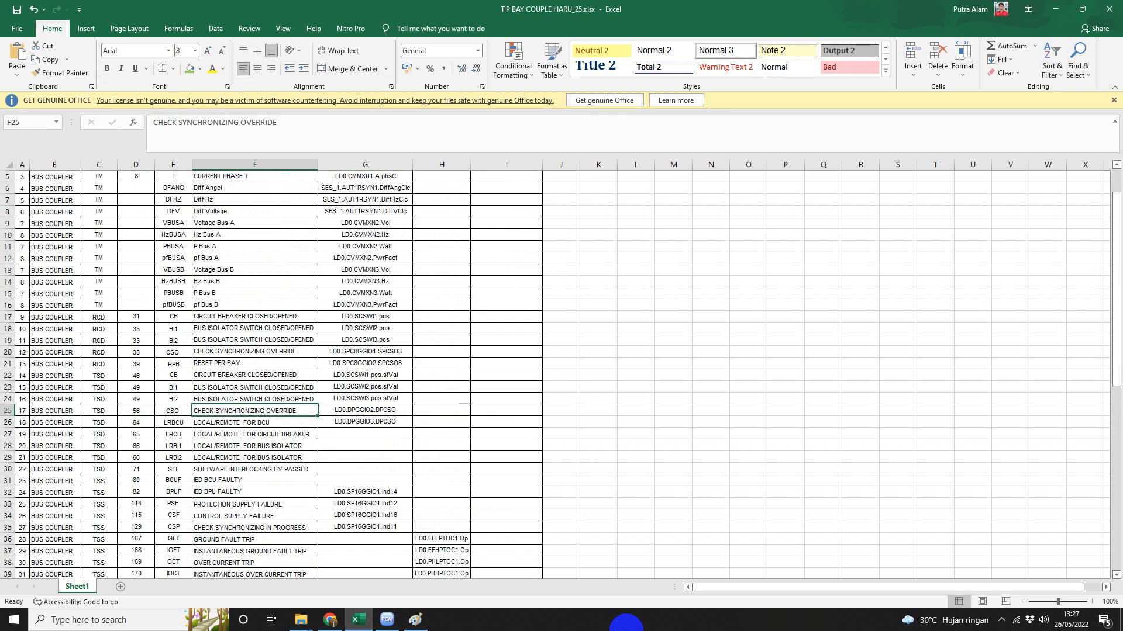
pyautogui.press('Left')
pyautogui.press('Left')
pyautogui.press('Left')
pyautogui.press('Left')
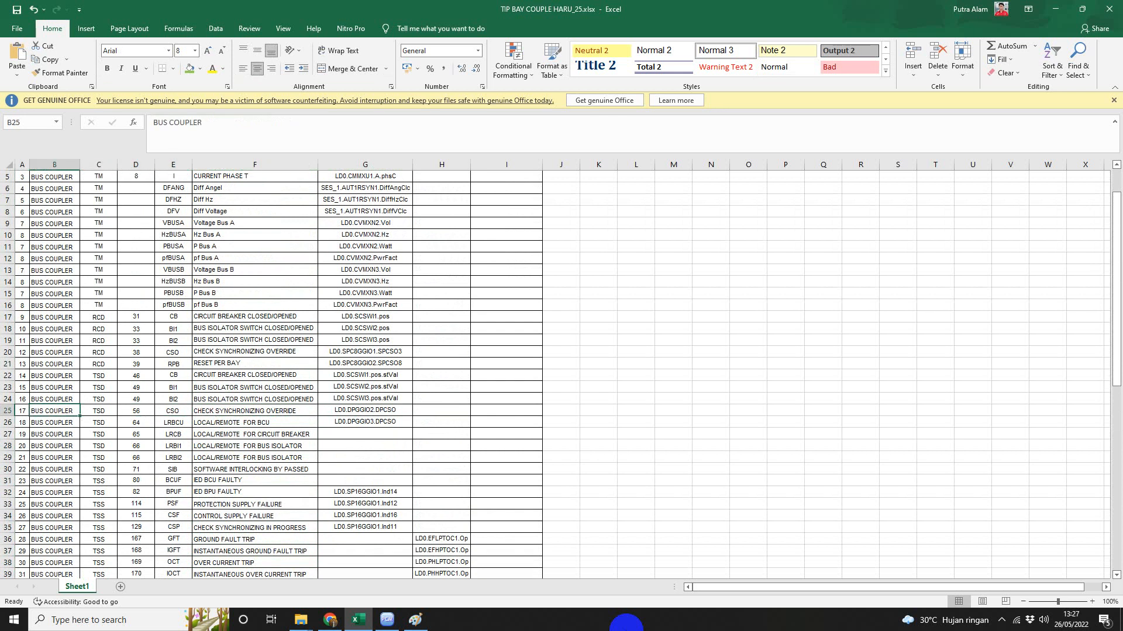
pyautogui.press('Right')
pyautogui.press('Right')
pyautogui.press('Right')
pyautogui.press('Right')
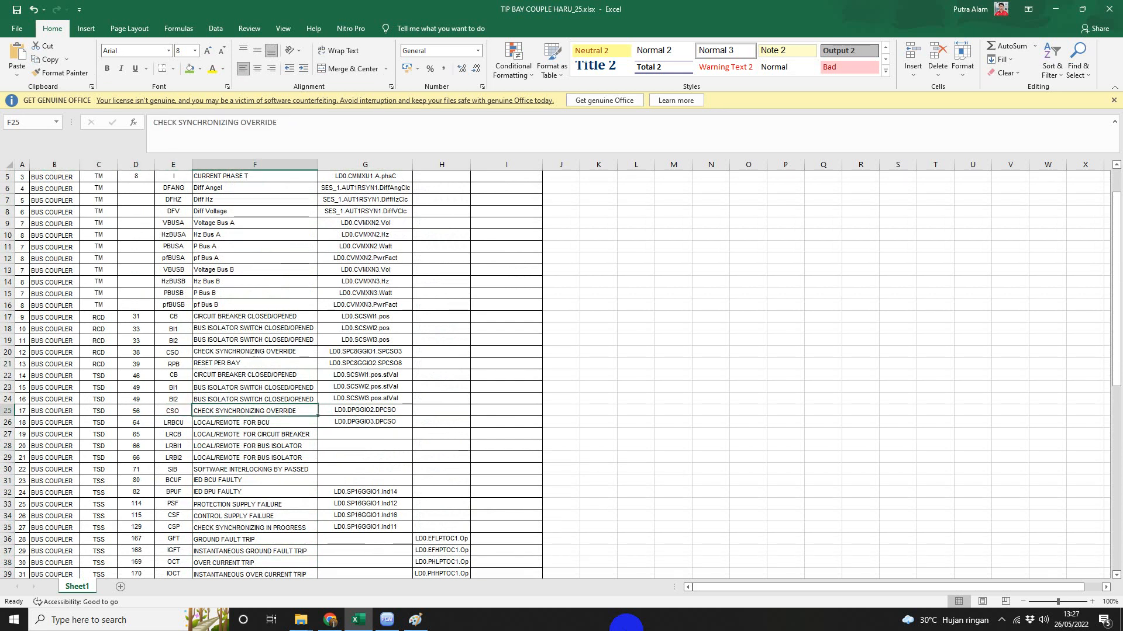
# Switch to PCM600 and select the first SPC8GGIO block under INPUTS FROM SCADA (SP-COMMANDS) on REC650's VIO_BI page.
pyautogui.click(386, 620)
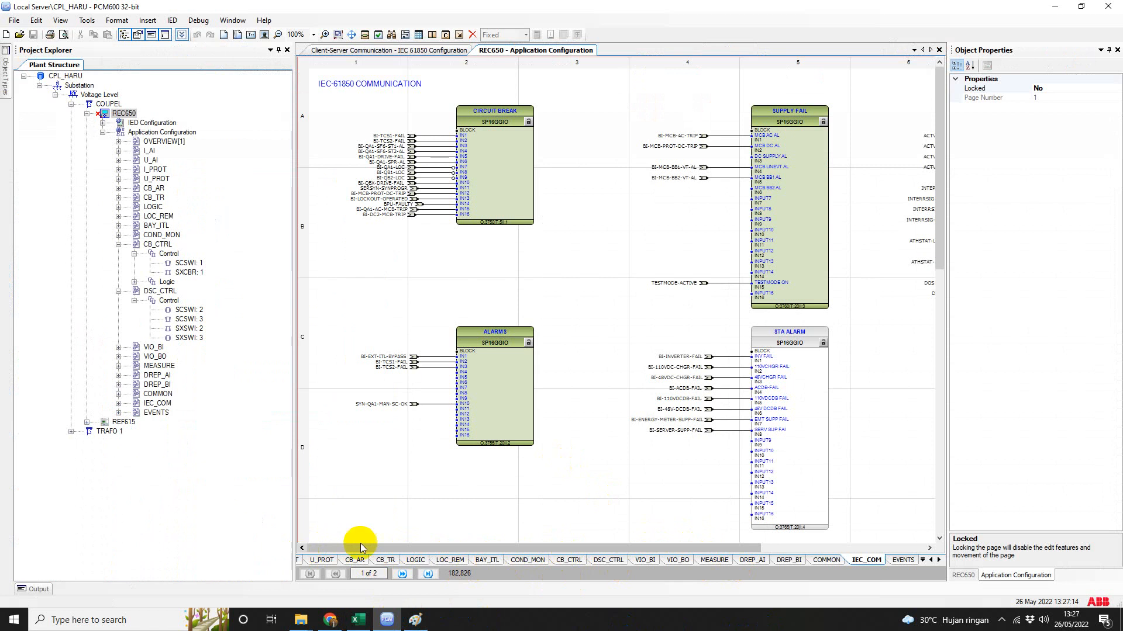
pyautogui.click(309, 562)
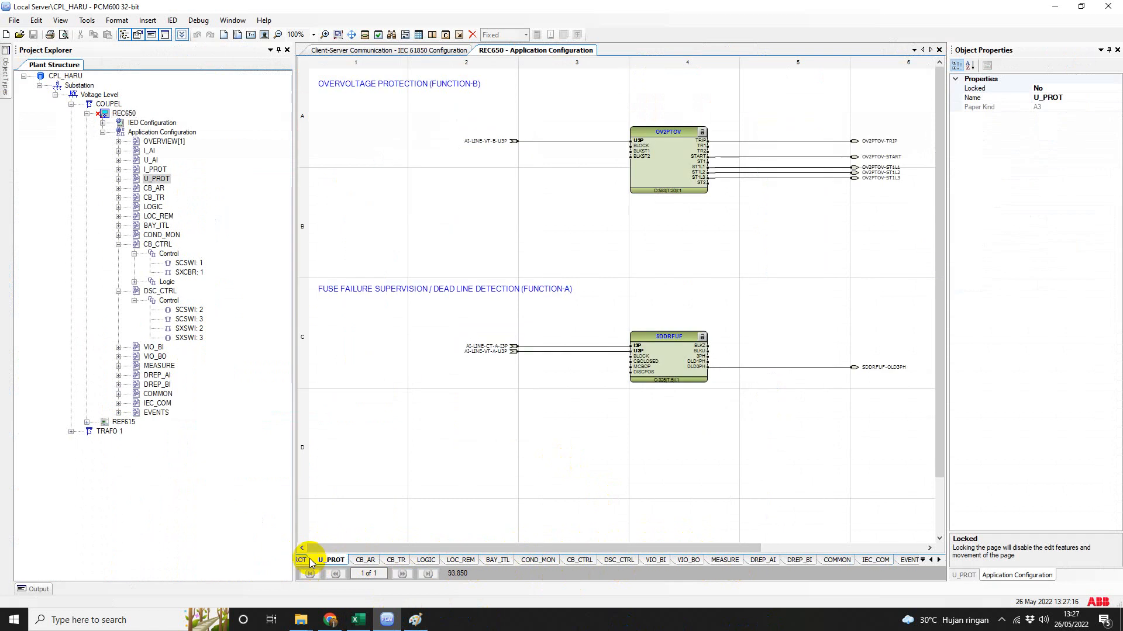
pyautogui.click(300, 560)
pyautogui.click(300, 560)
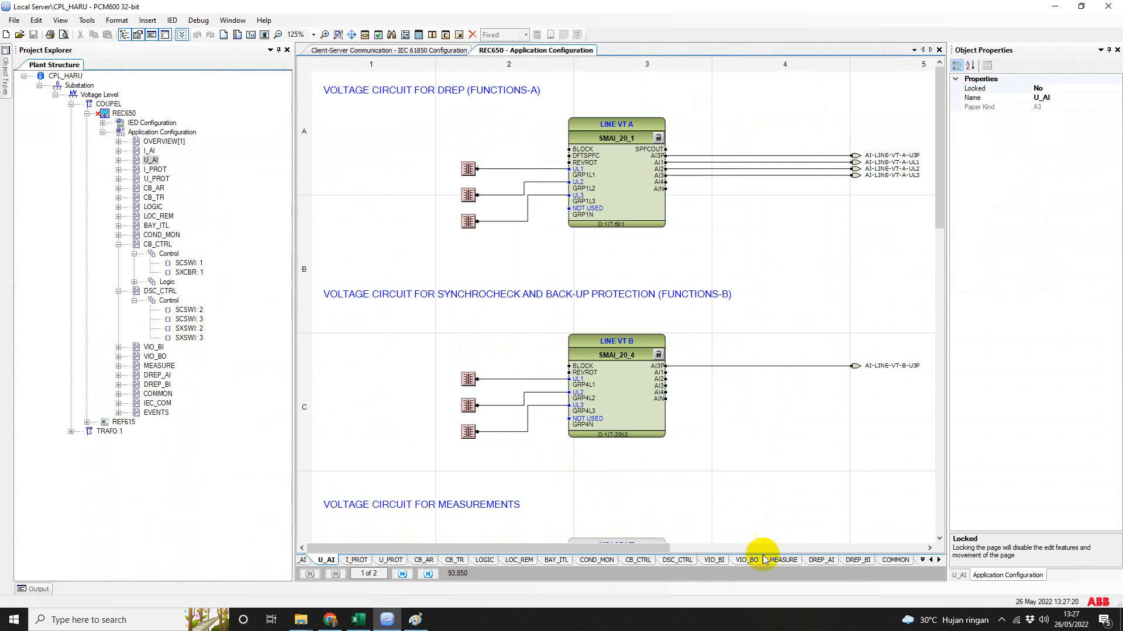
pyautogui.click(714, 561)
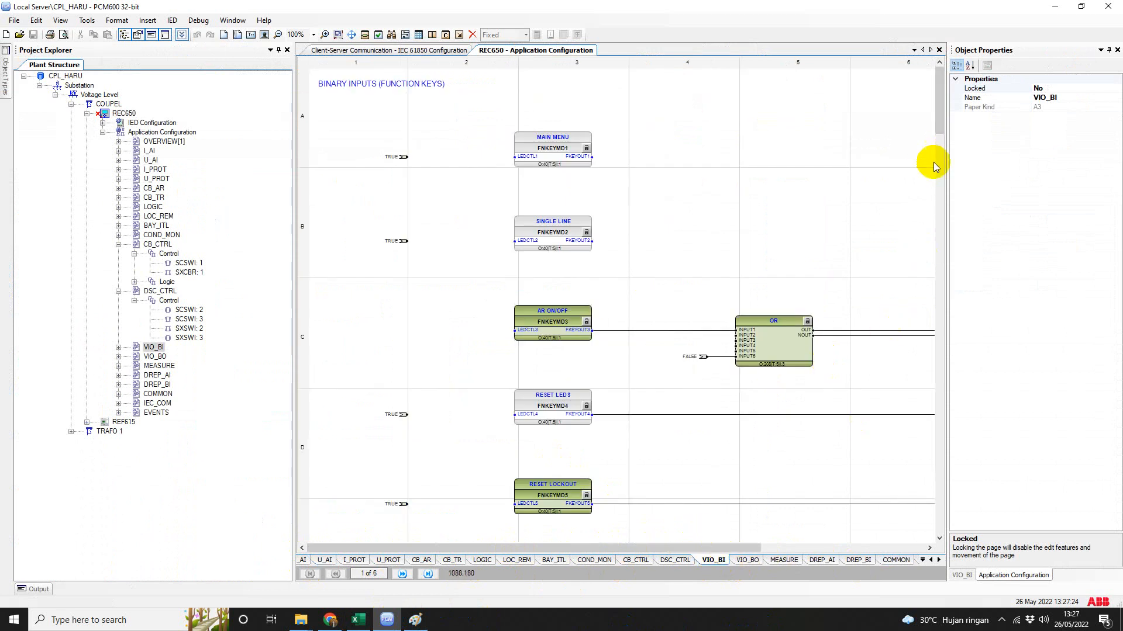
pyautogui.moveTo(934, 131); pyautogui.dragTo(935, 520)
pyautogui.click(423, 427)
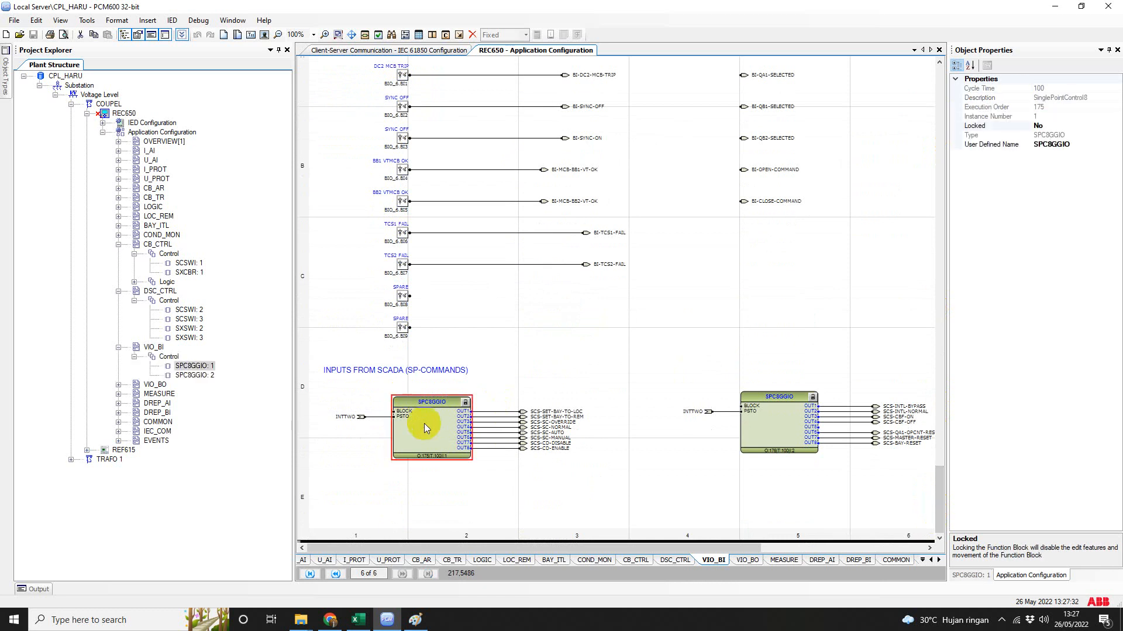
# Switch to the Excel signal list and review the rows around the check synchronizing override and local/remote entries.
pyautogui.click(359, 620)
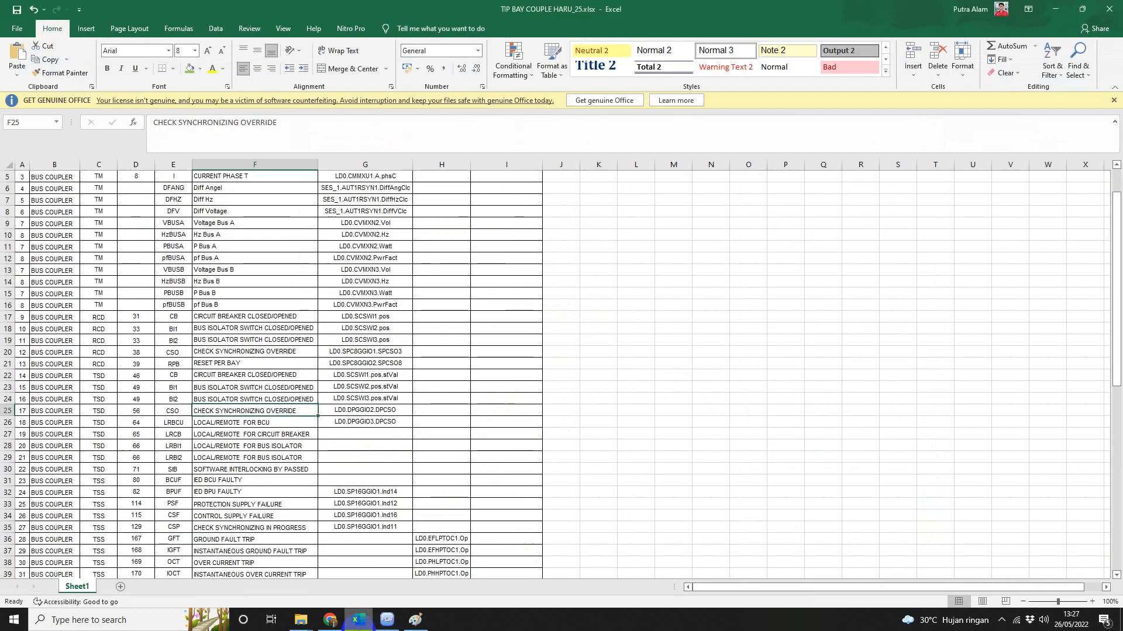
pyautogui.press('Down')
pyautogui.press('Down')
pyautogui.press('Down')
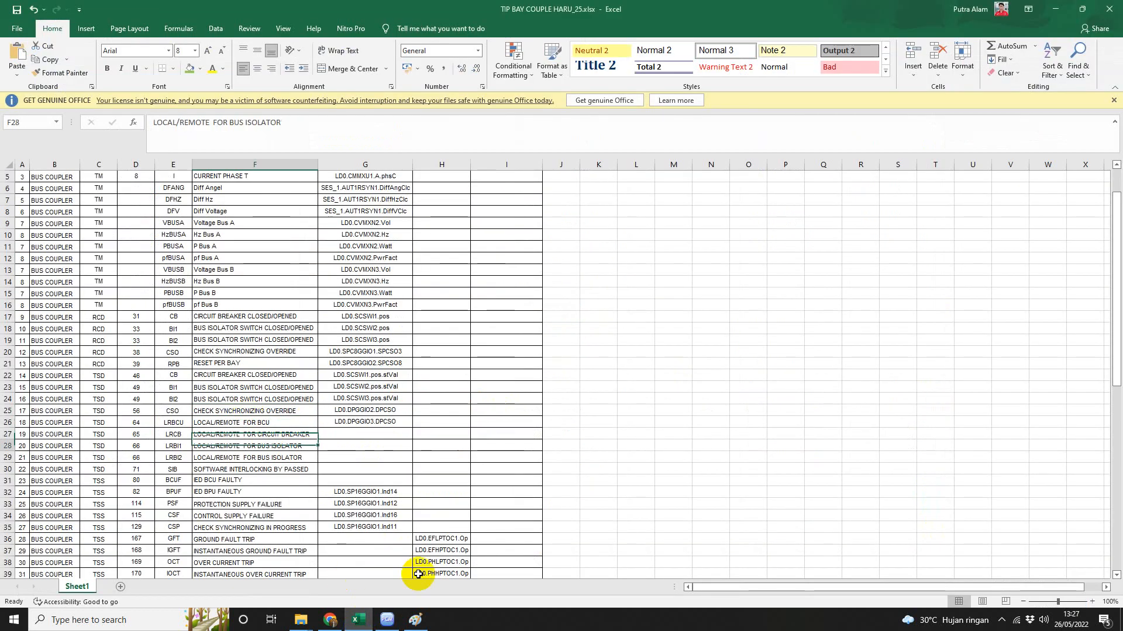
pyautogui.press('Up')
pyautogui.press('Up')
pyautogui.press('Up')
pyautogui.press('Up')
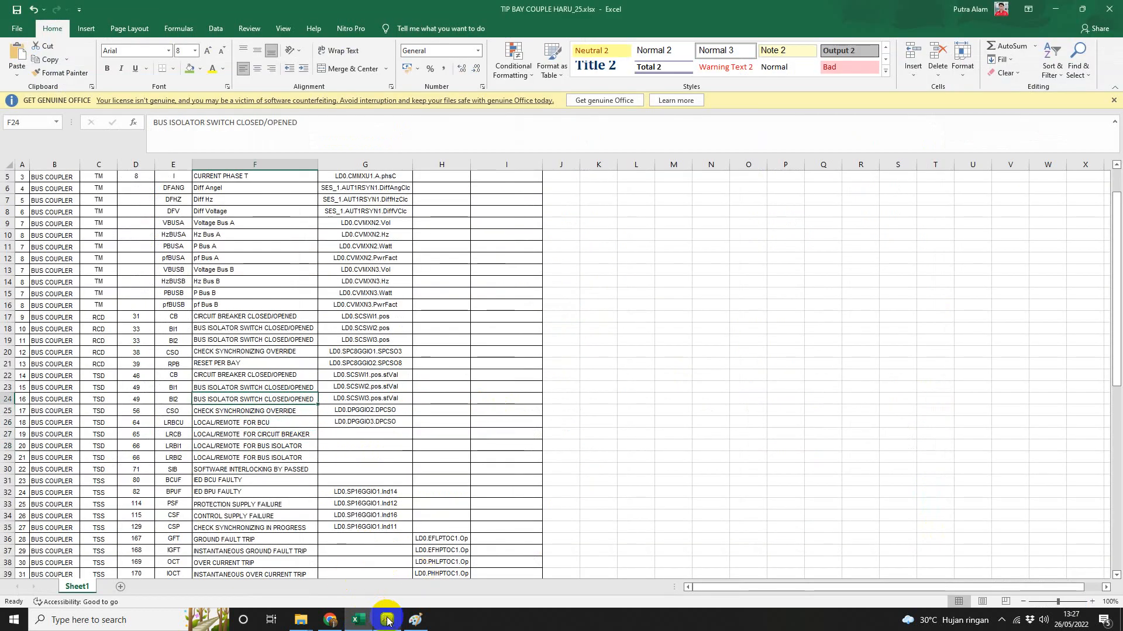
pyautogui.moveTo(388, 621)
pyautogui.click(364, 434)
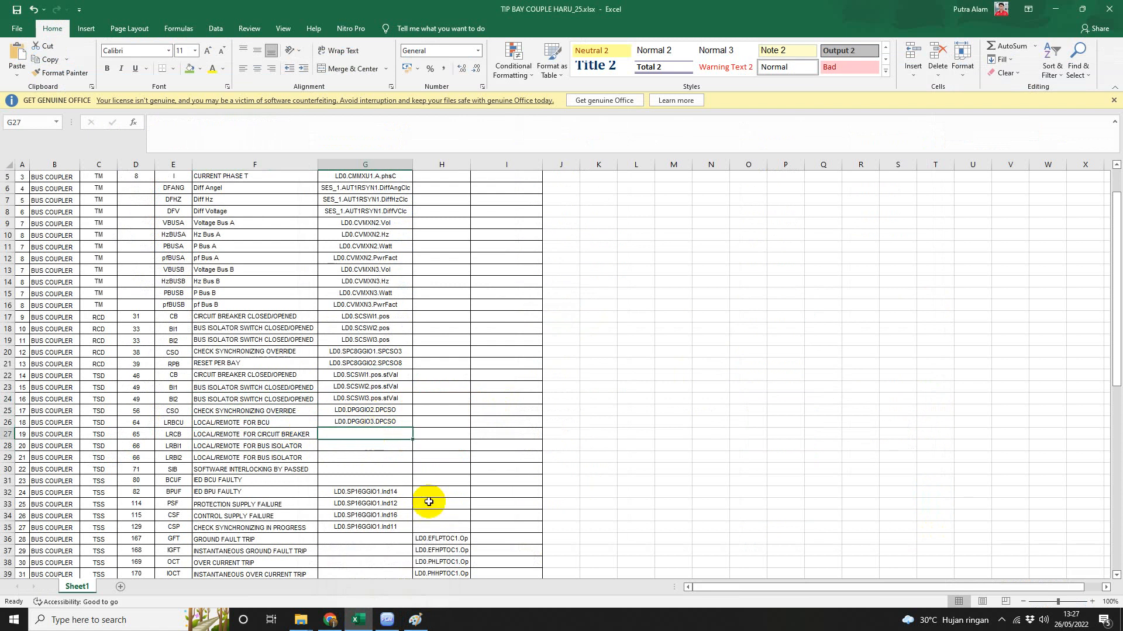
# Switch back to PCM600 and check the instance number of the first SPC8GGIO block under the SCADA inputs.
pyautogui.click(387, 619)
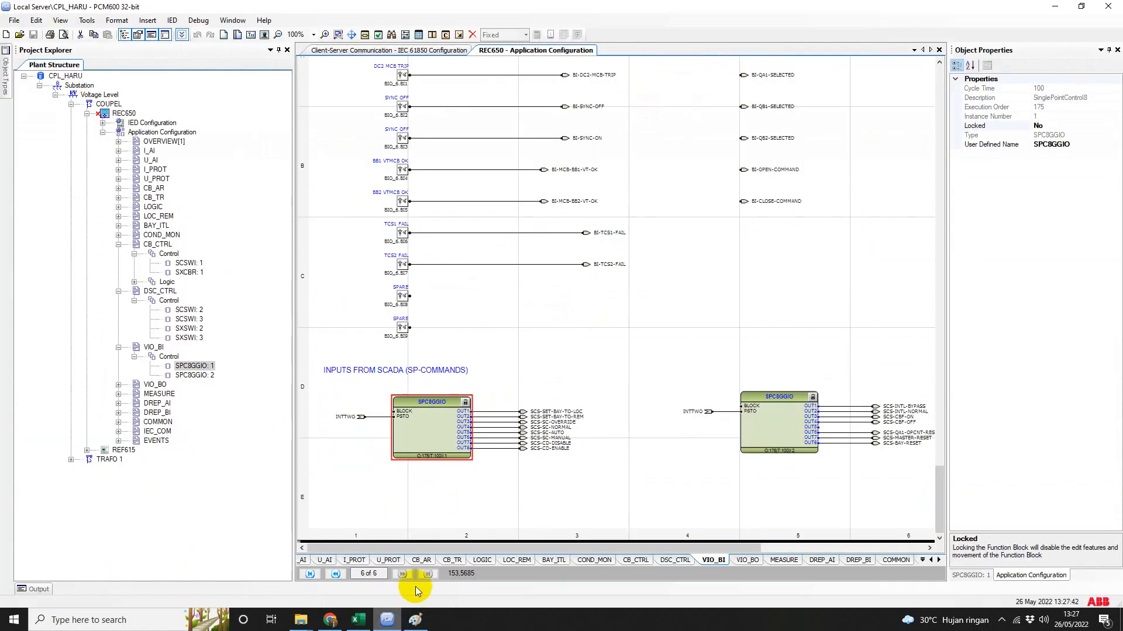
pyautogui.click(615, 479)
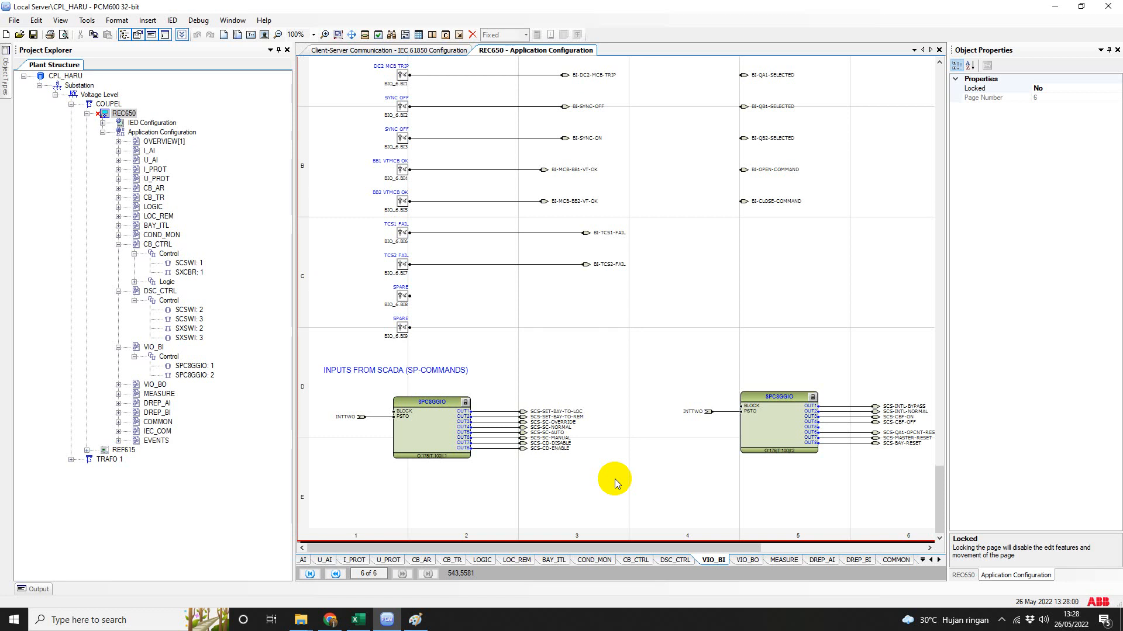
pyautogui.click(440, 439)
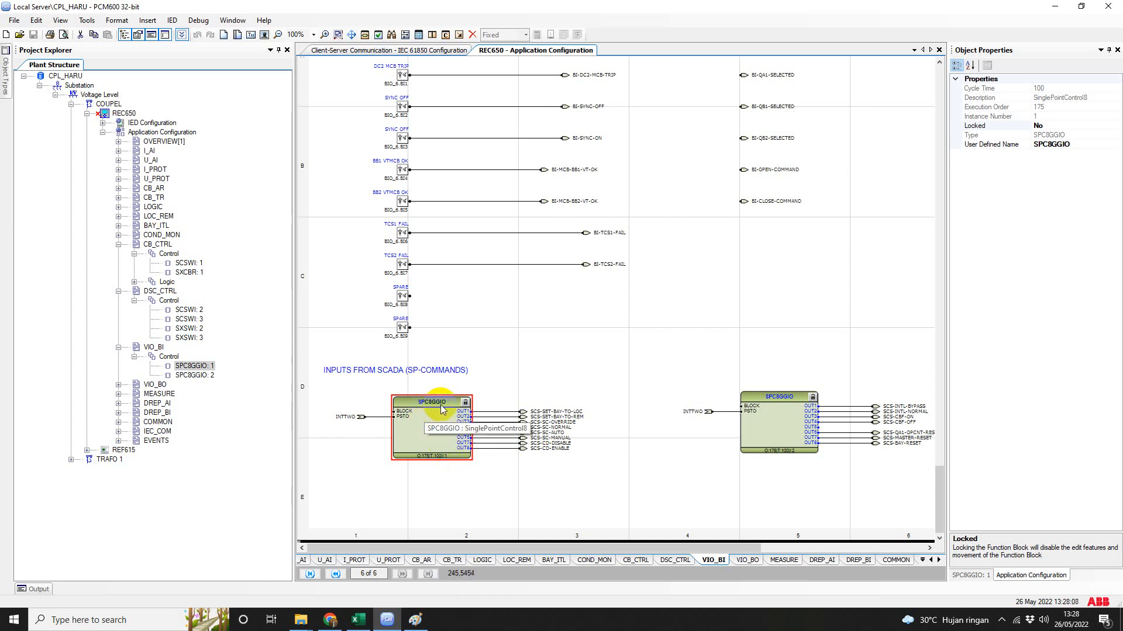
pyautogui.click(1045, 116)
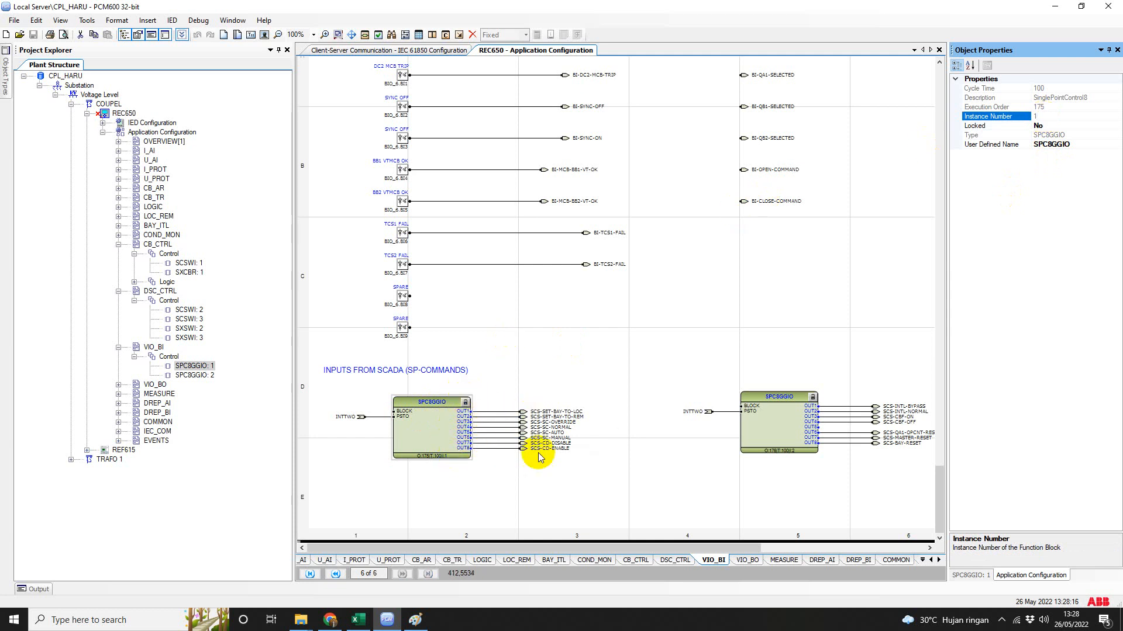
# Examine the output variables of the first SPC8GGIO block, including SCS-SET-BAY-TO-LOC and SCS-SC-OVERRIDE.
pyautogui.moveTo(538, 458); pyautogui.dragTo(509, 393)
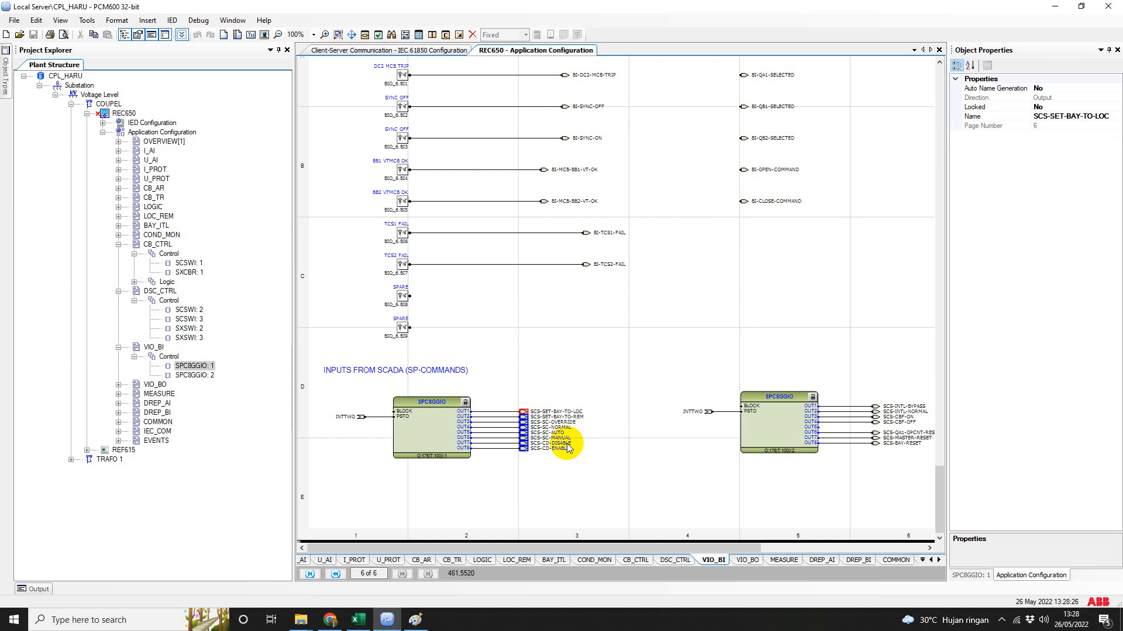
pyautogui.click(553, 479)
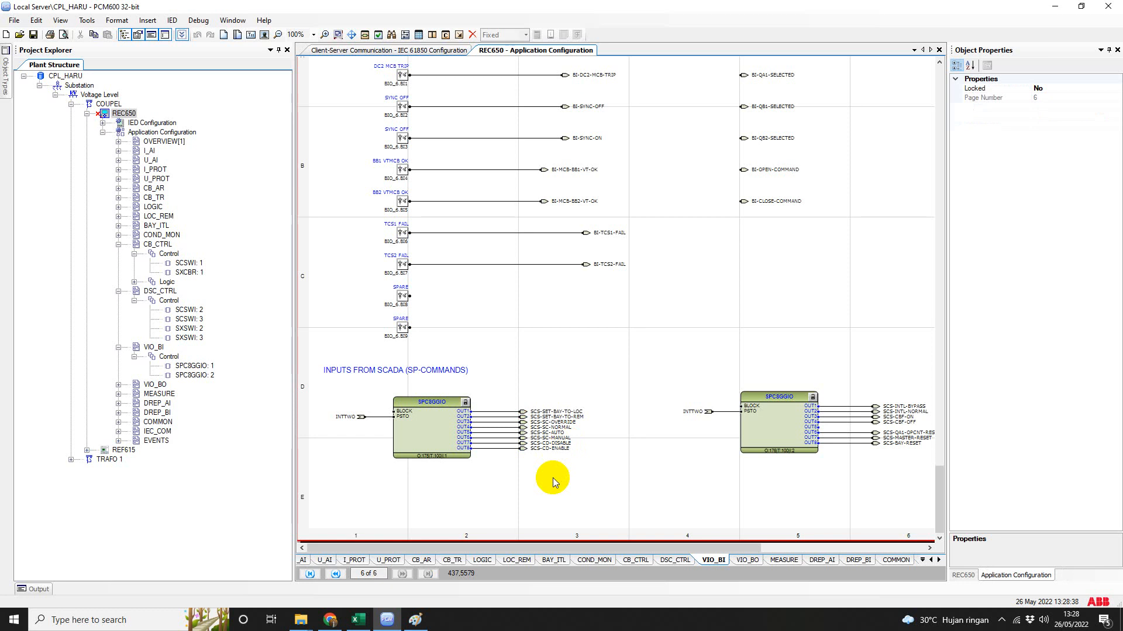
pyautogui.click(466, 404)
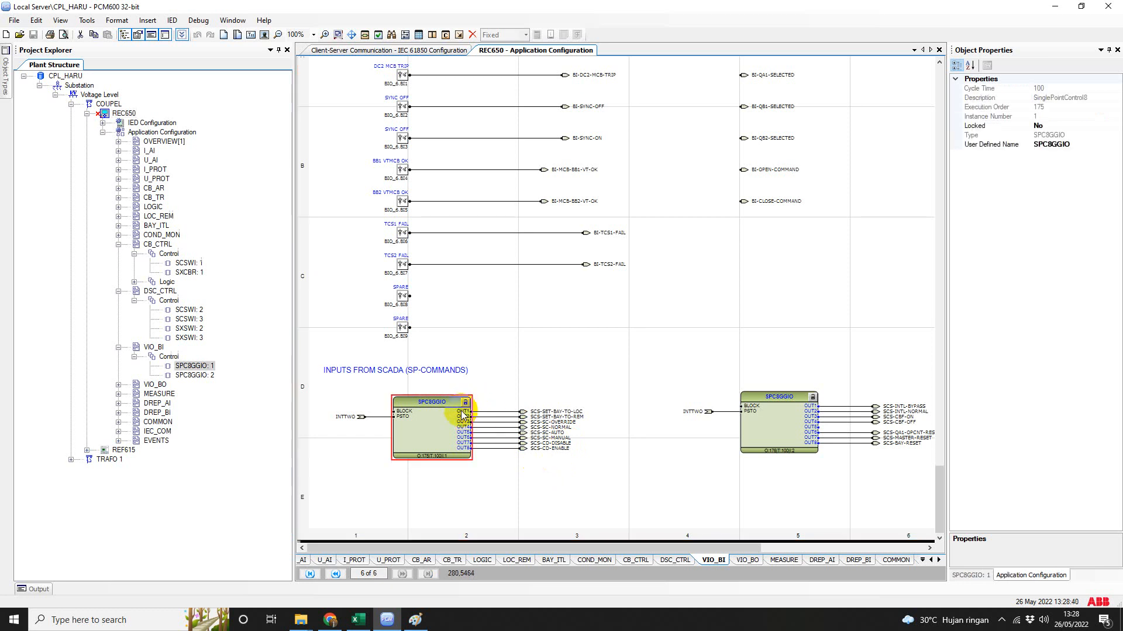
pyautogui.click(522, 413)
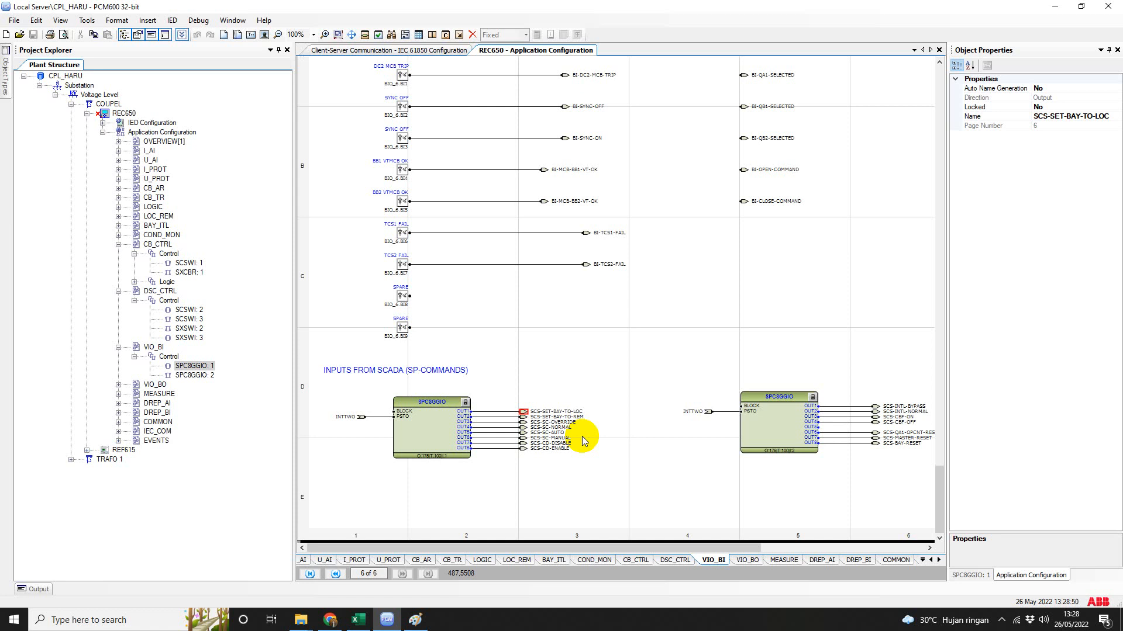
pyautogui.click(539, 425)
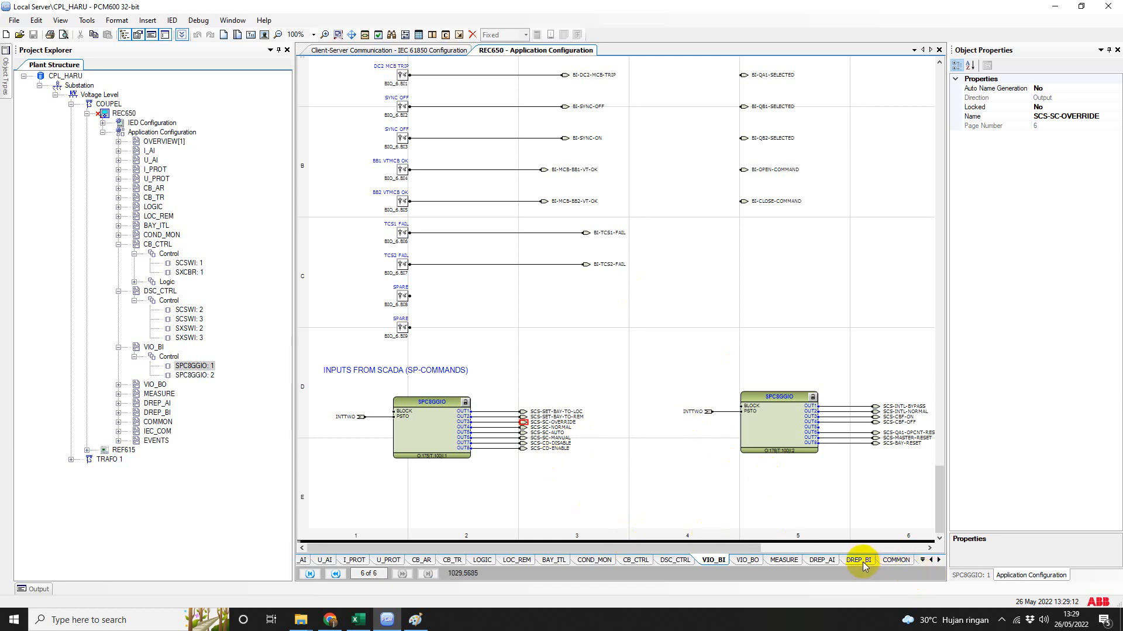
# Open the IEC_COM page of the REC650 application configuration.
pyautogui.click(940, 560)
pyautogui.click(939, 560)
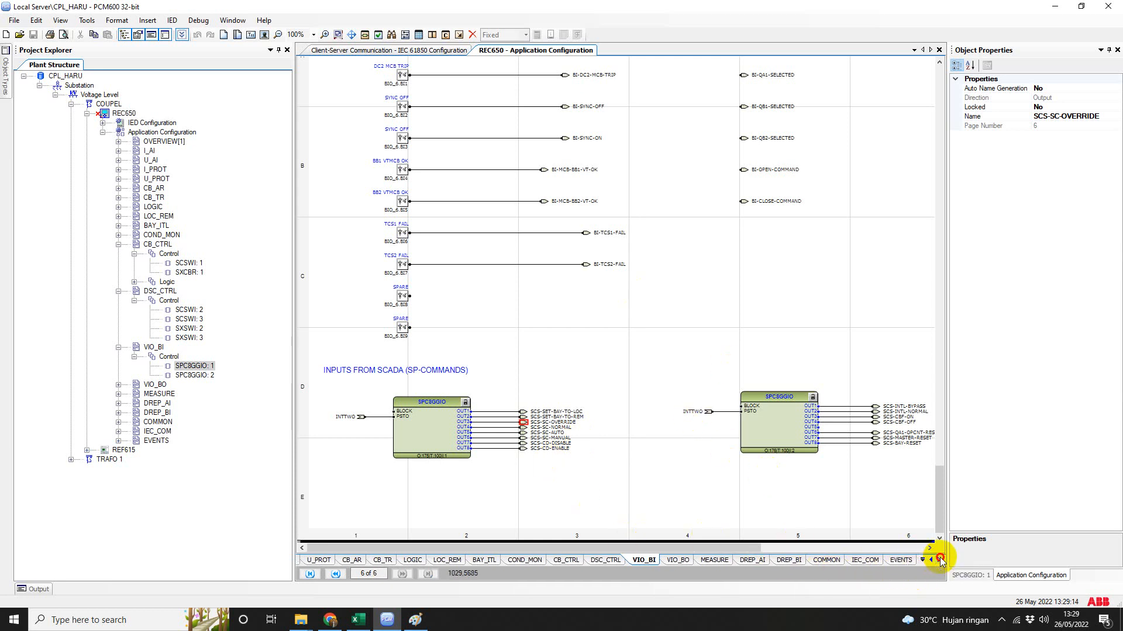
pyautogui.click(865, 559)
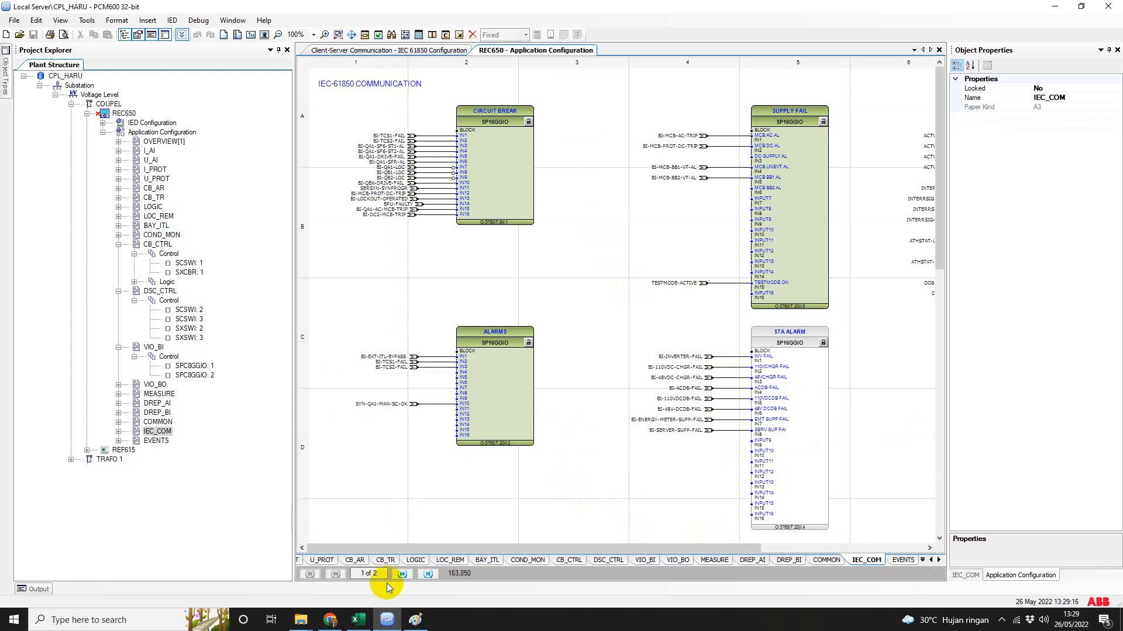
# Switch to the Excel signal list and find the row of the TCS1 trip circuit supervision signal.
pyautogui.click(358, 619)
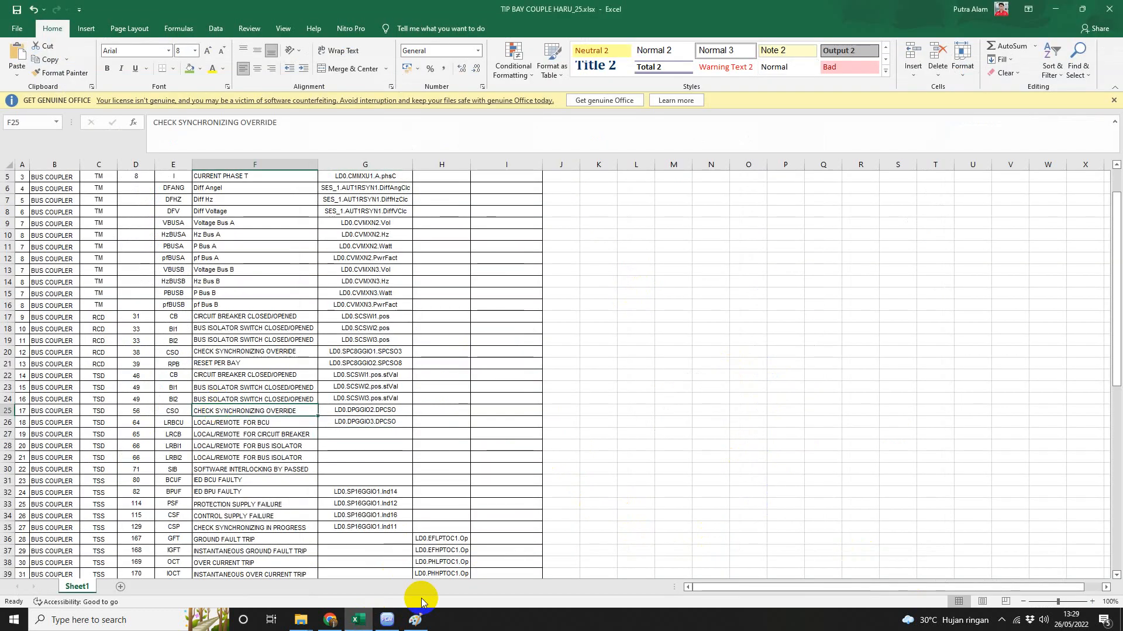
pyautogui.press('Down')
pyautogui.press('Down')
pyautogui.press('Down')
pyautogui.press('Down')
pyautogui.press('Down')
pyautogui.press('Down')
pyautogui.press('Down')
pyautogui.press('Down')
pyautogui.press('Down')
pyautogui.press('Down')
pyautogui.press('Down')
pyautogui.press('Down')
pyautogui.press('Down')
pyautogui.press('Down')
pyautogui.press('Down')
pyautogui.press('Down')
pyautogui.press('Down')
pyautogui.press('Down')
pyautogui.press('Down')
pyautogui.press('Down')
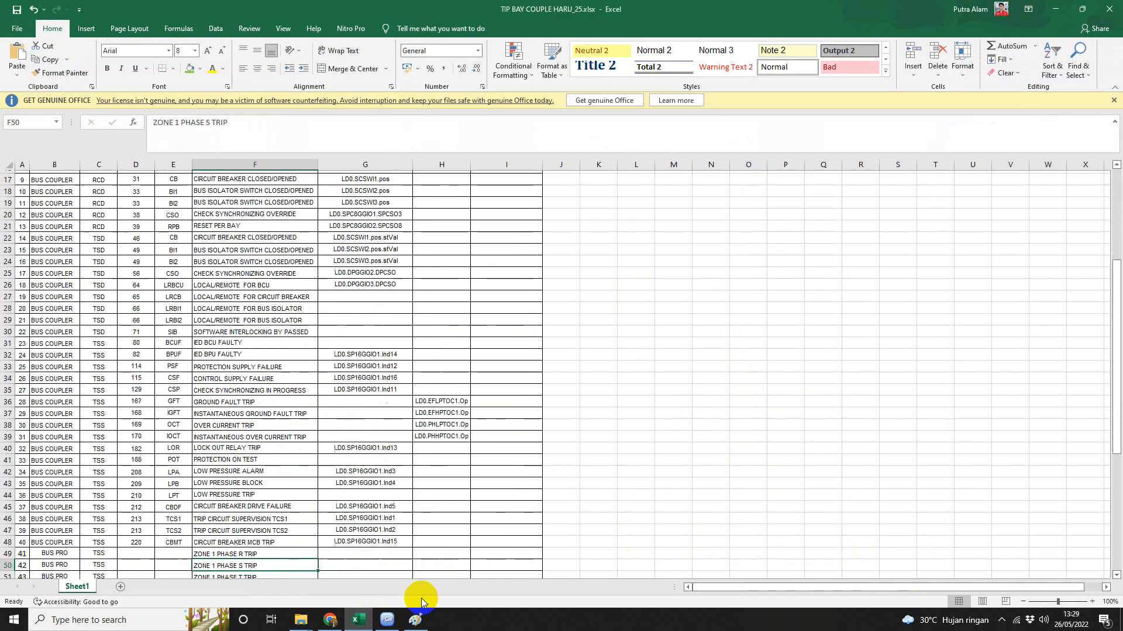
pyautogui.press('Down')
pyautogui.press('Right')
pyautogui.press('Left')
pyautogui.press('Left')
pyautogui.press('Up')
pyautogui.press('Up')
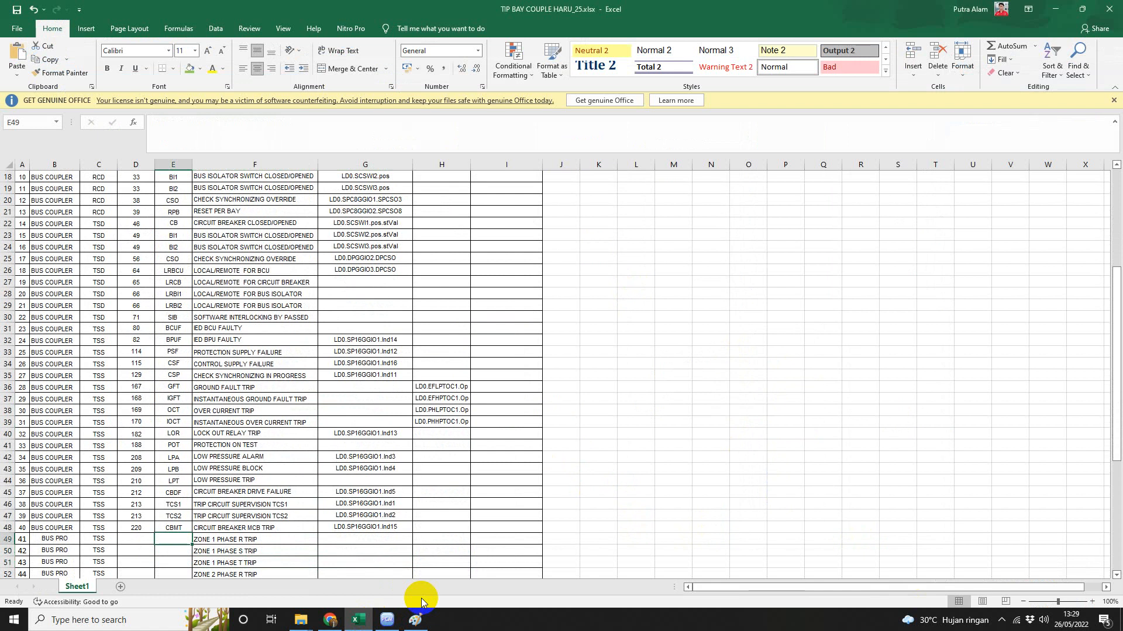
pyautogui.press('Up')
pyautogui.press('Up')
pyautogui.press('Up')
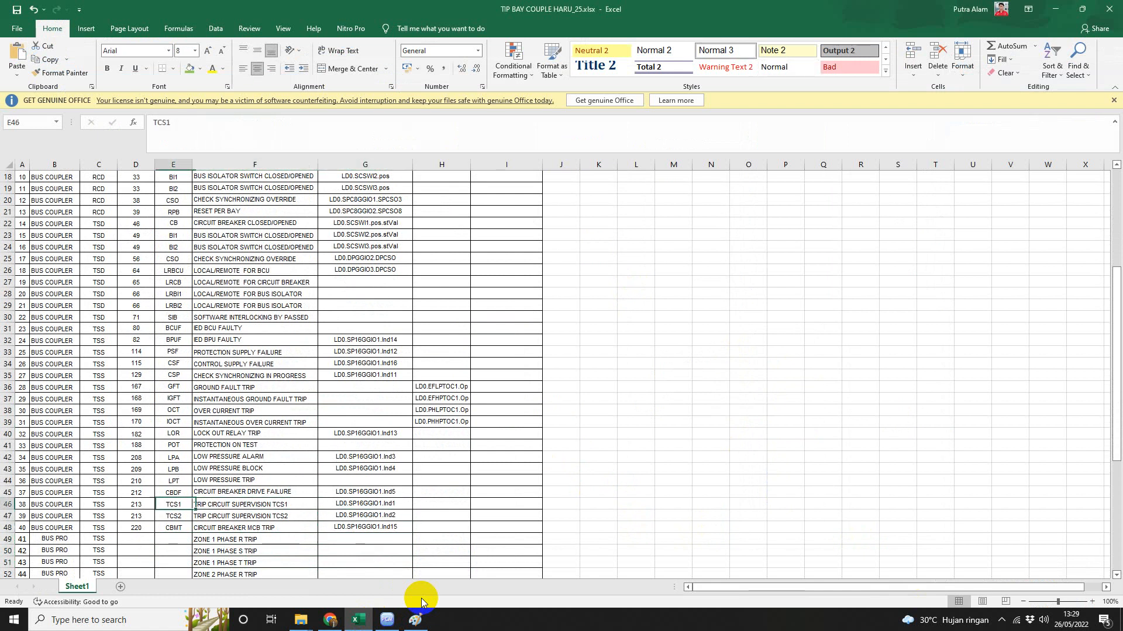
# Read across the TCS1 row, from its code and description to its IEC 61850 address in column G.
pyautogui.press('Left')
pyautogui.press('Left')
pyautogui.press('Right')
pyautogui.press('Right')
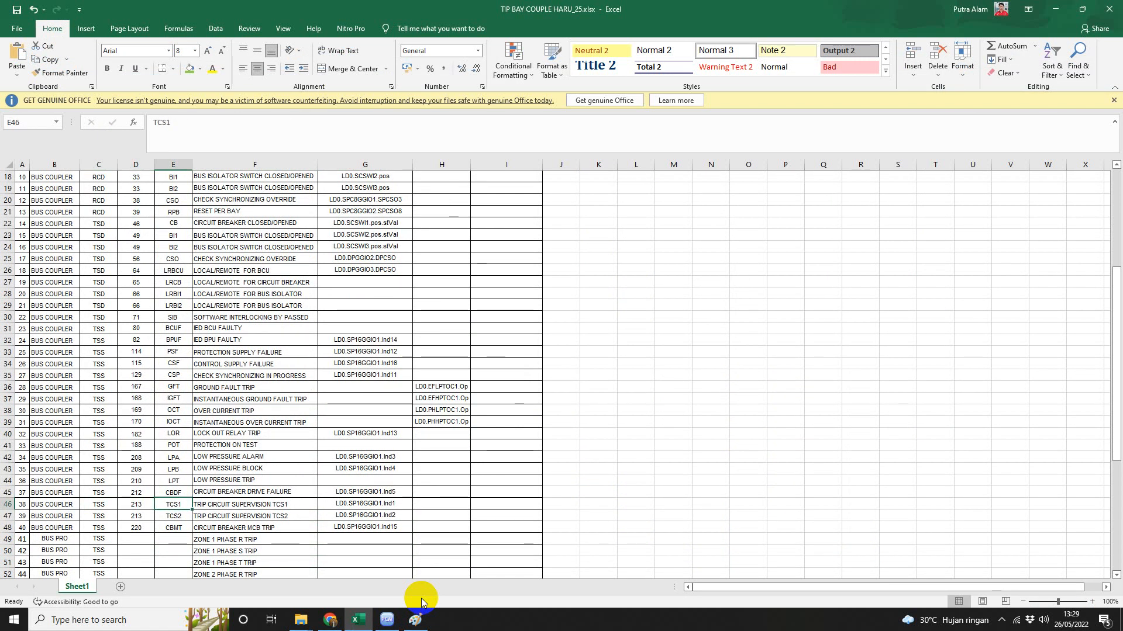
pyautogui.press('Right')
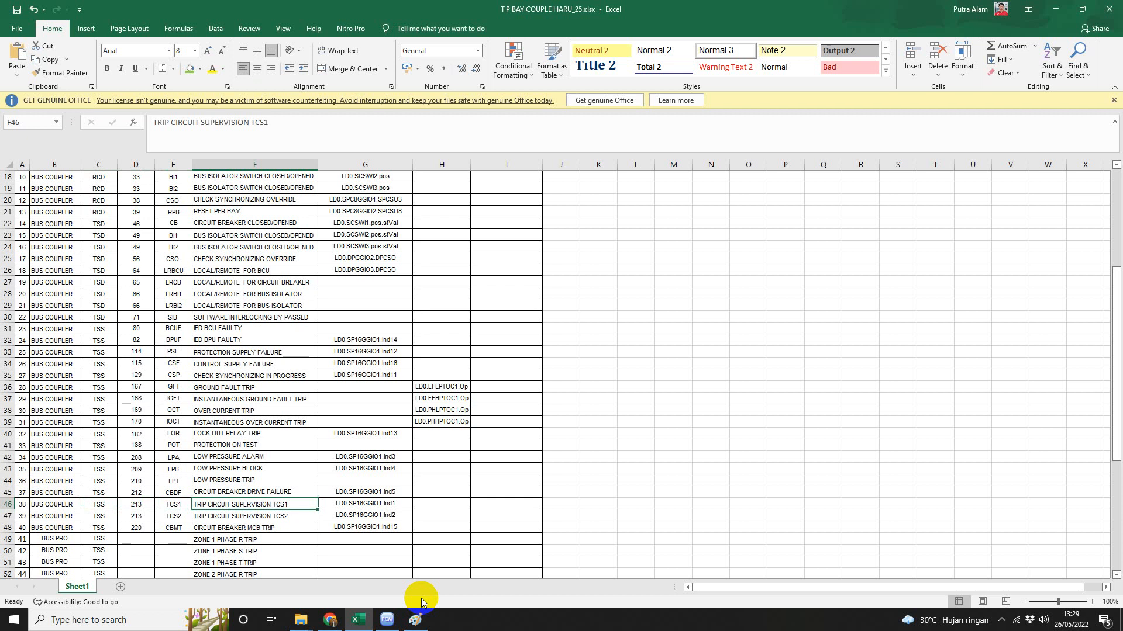
pyautogui.press('Right')
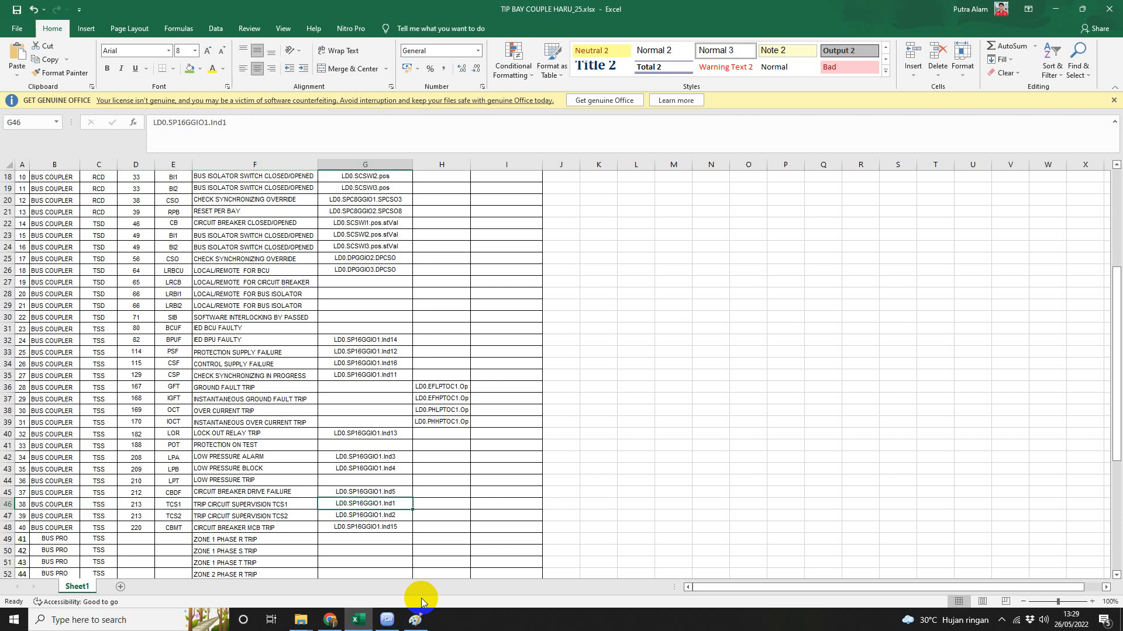
# Switch to PCM600, inspect the CIRCUIT BREAK block, and go from its BI-TCS1-FAIL input to the partner on VIO_BI.
pyautogui.click(386, 620)
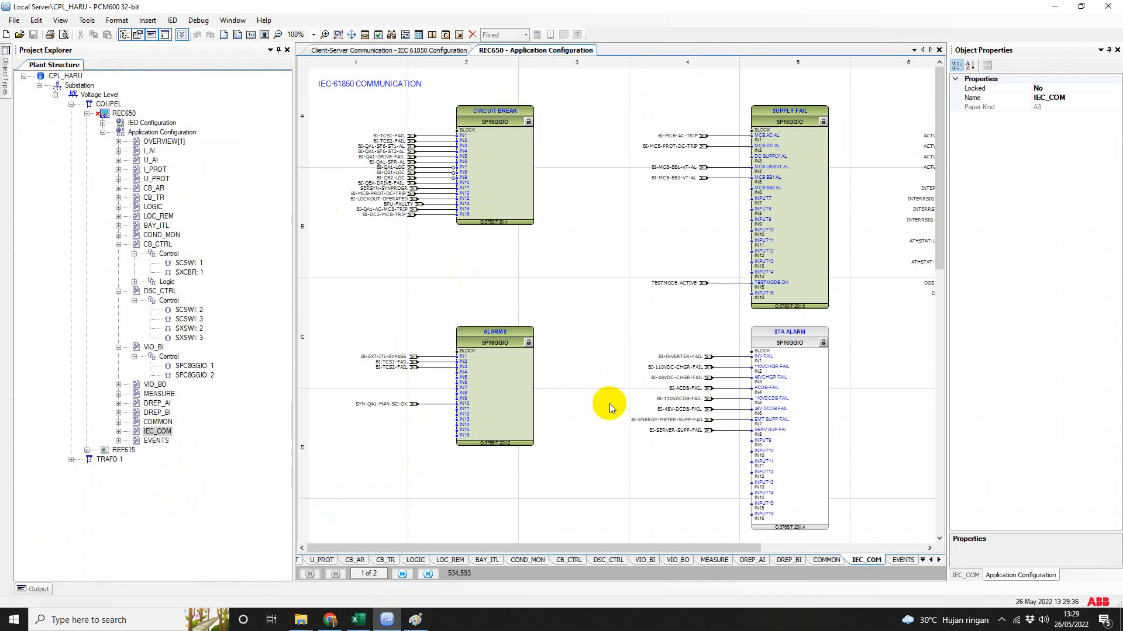
pyautogui.click(507, 184)
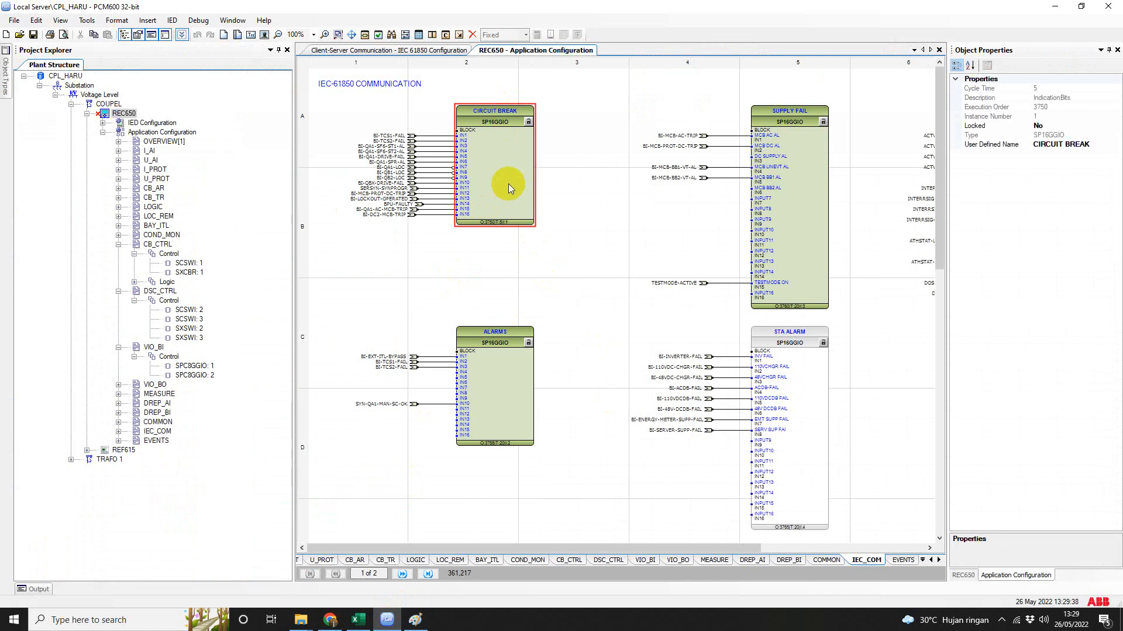
pyautogui.click(411, 136)
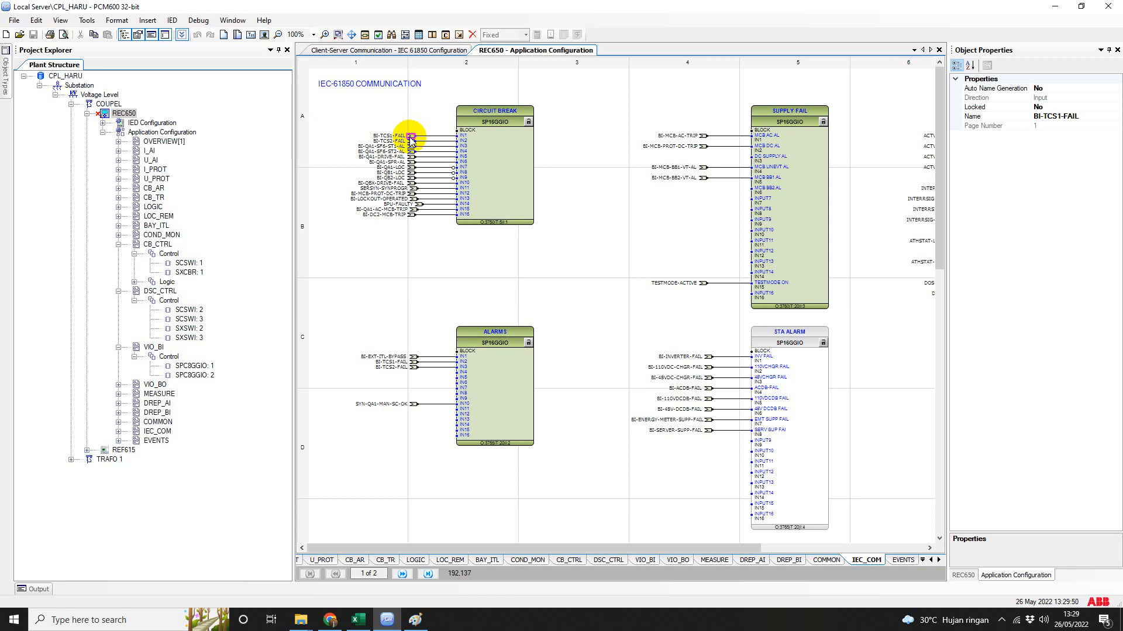
pyautogui.rightClick(411, 139)
pyautogui.moveTo(496, 183)
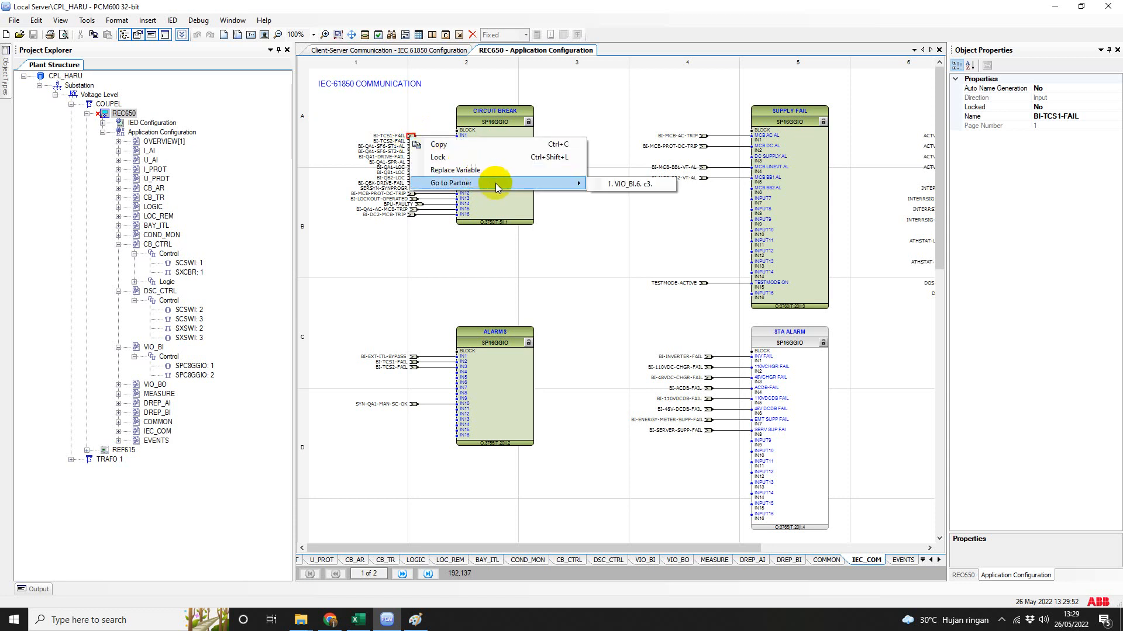
pyautogui.click(608, 184)
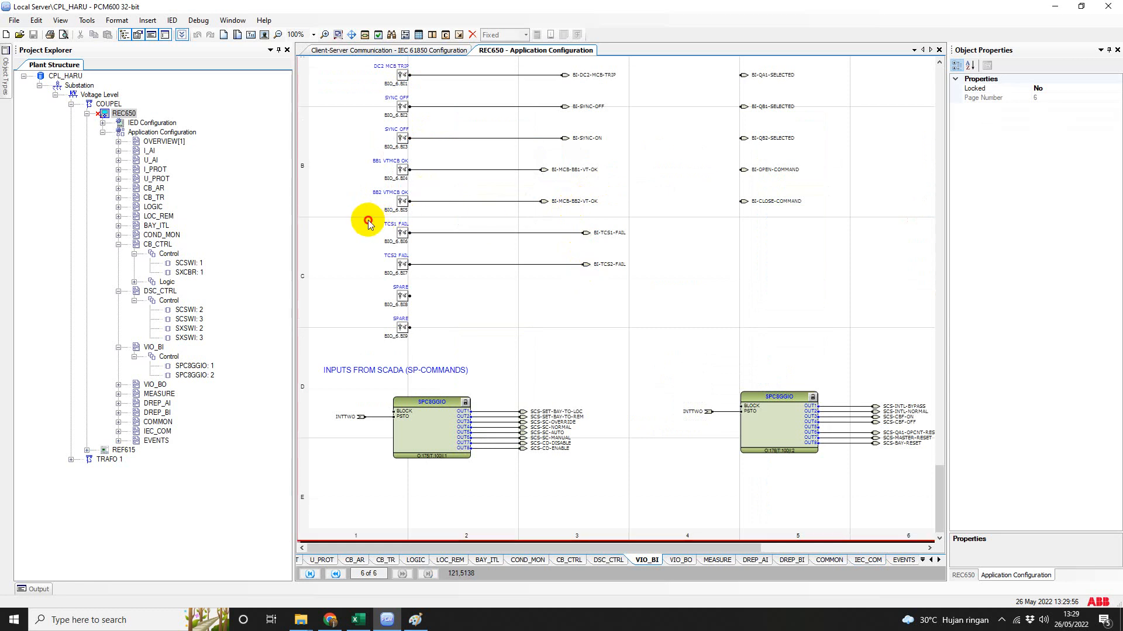
# Select the TCS1 FAIL binary input on BIO_6 and examine its hardware channel properties.
pyautogui.click(415, 233)
pyautogui.moveTo(416, 233); pyautogui.dragTo(422, 251)
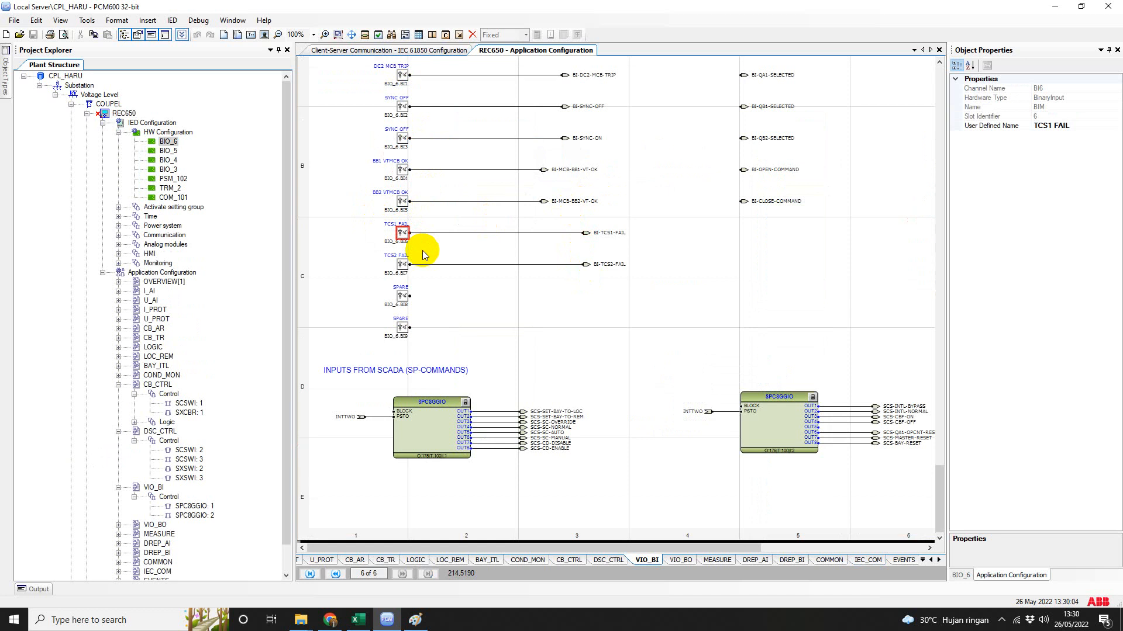
pyautogui.click(419, 250)
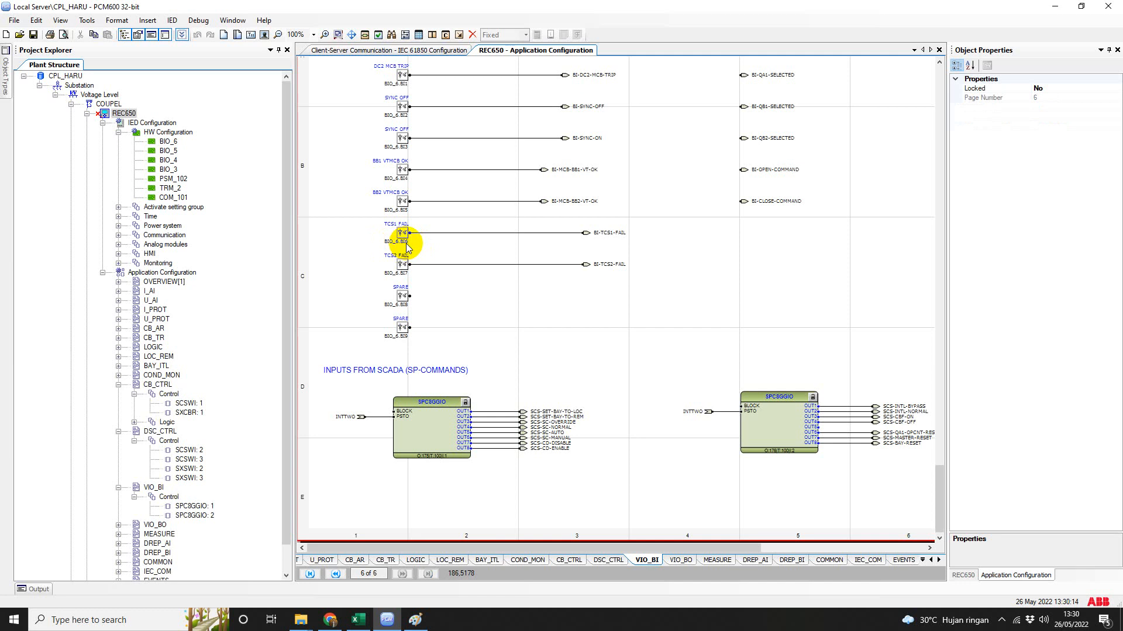
pyautogui.click(404, 240)
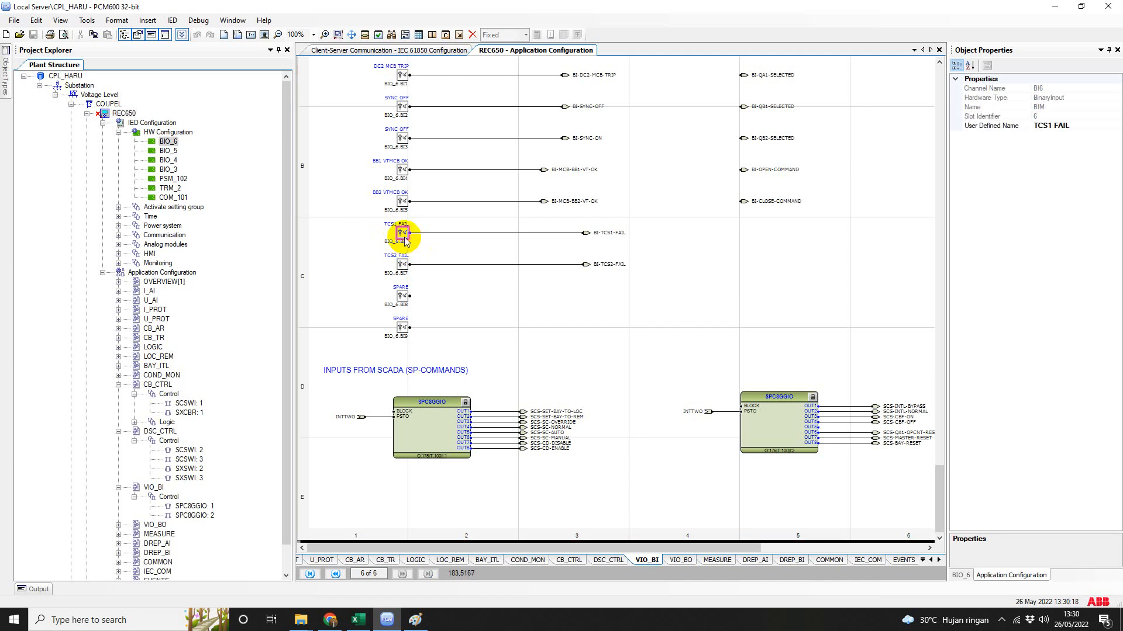
# Follow the BI-TCS1-FAIL output to its IEC_COM partner CIRCUIT BREAK:1.IN1 and select the CIRCUIT BREAK block.
pyautogui.click(584, 234)
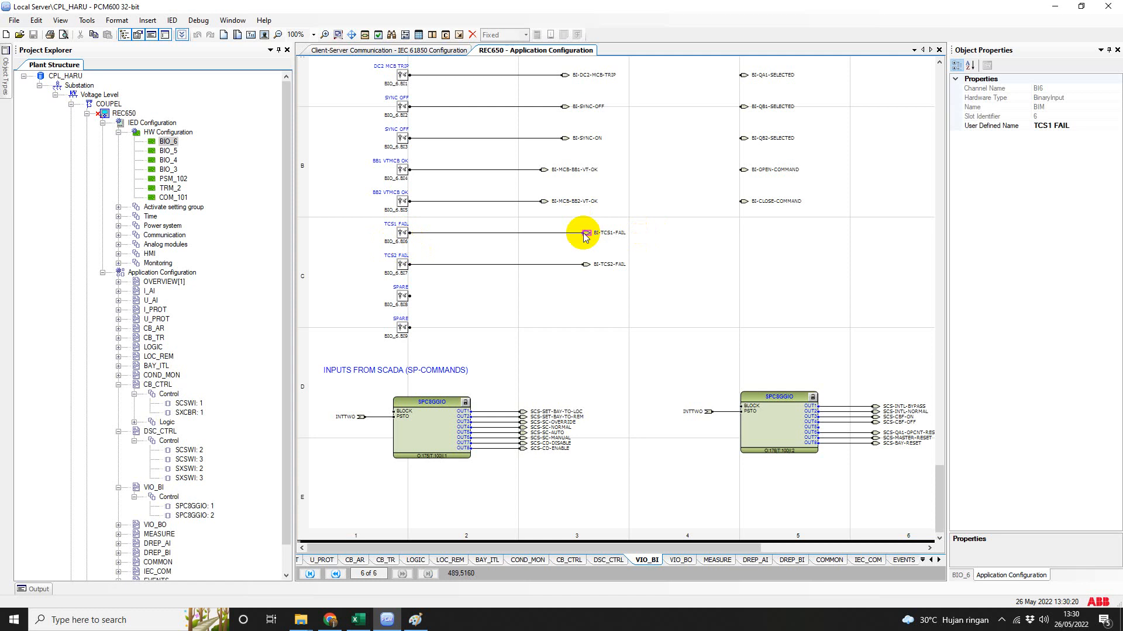
pyautogui.rightClick(585, 234)
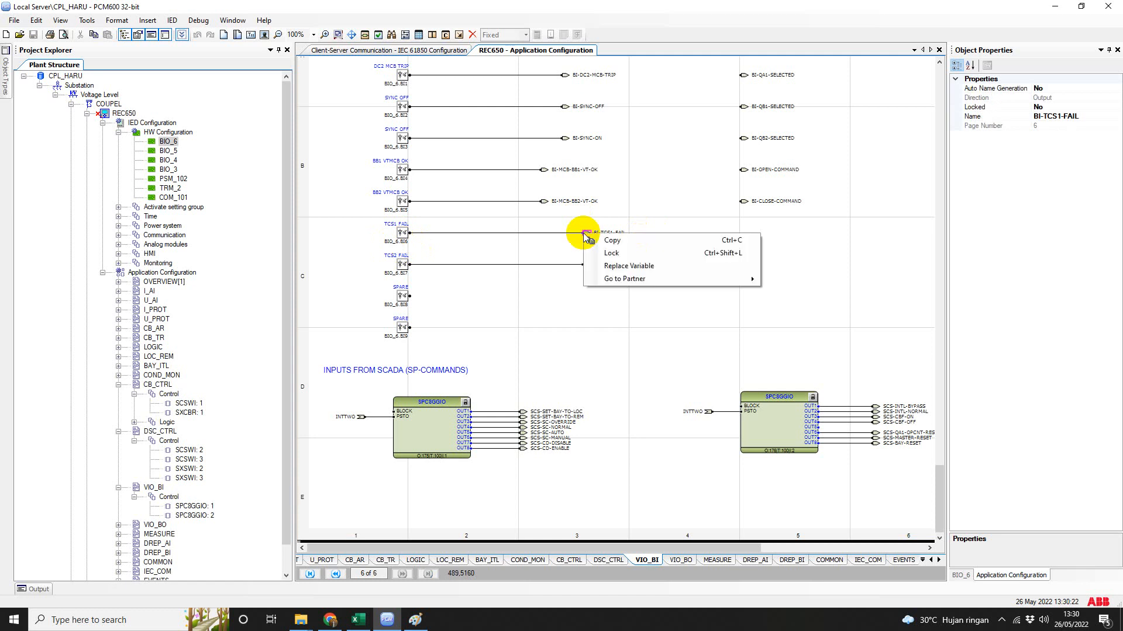
pyautogui.moveTo(672, 279)
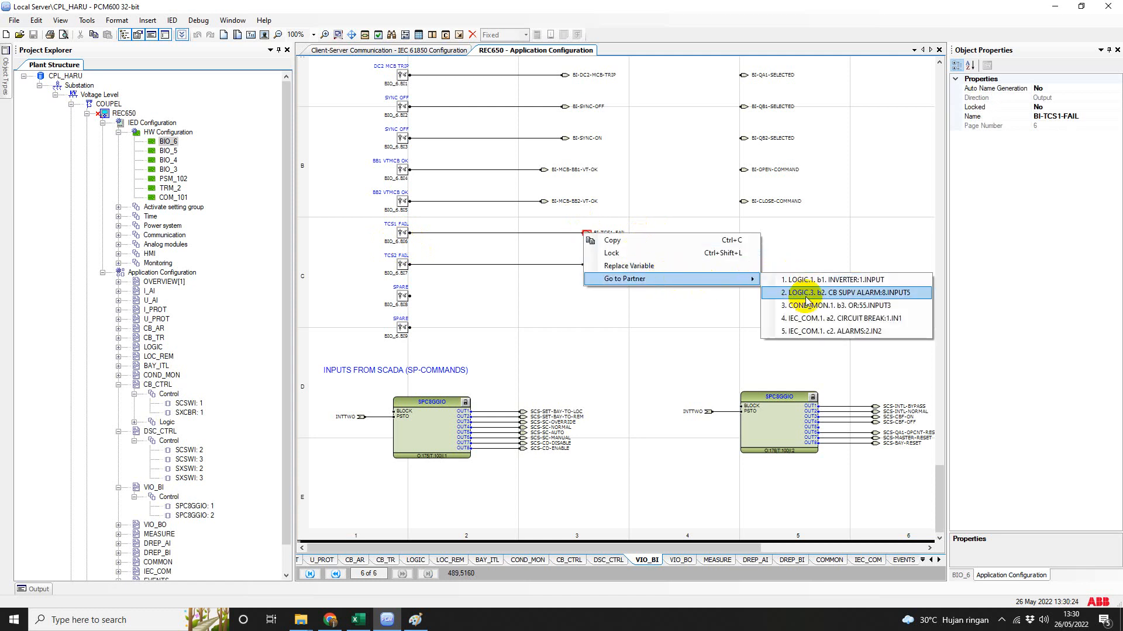
pyautogui.click(831, 319)
pyautogui.click(644, 234)
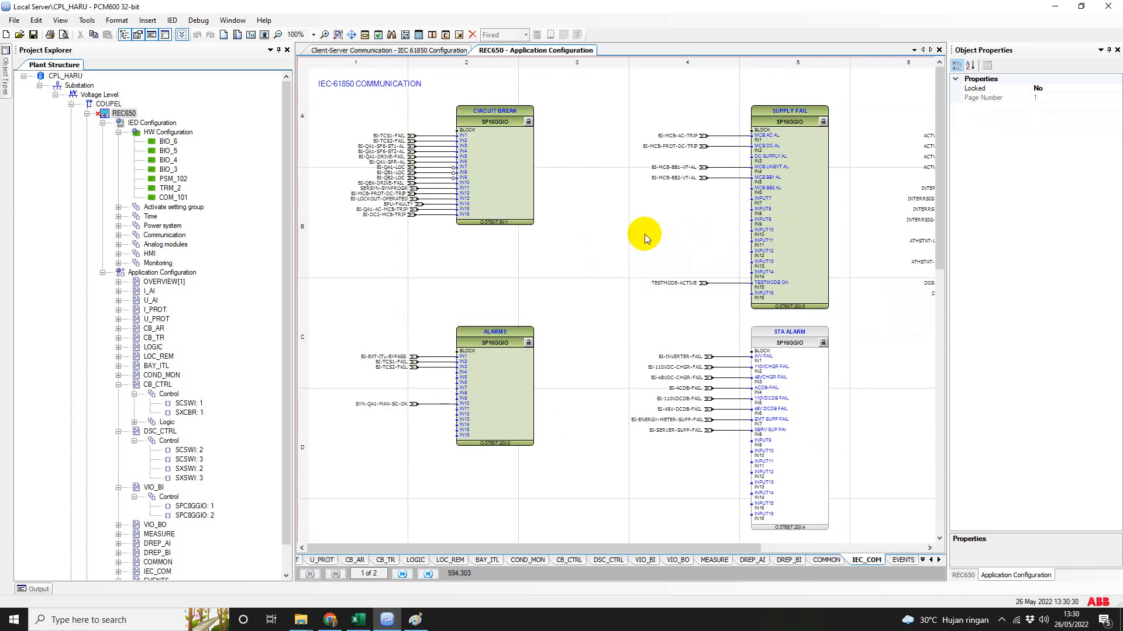
pyautogui.click(524, 179)
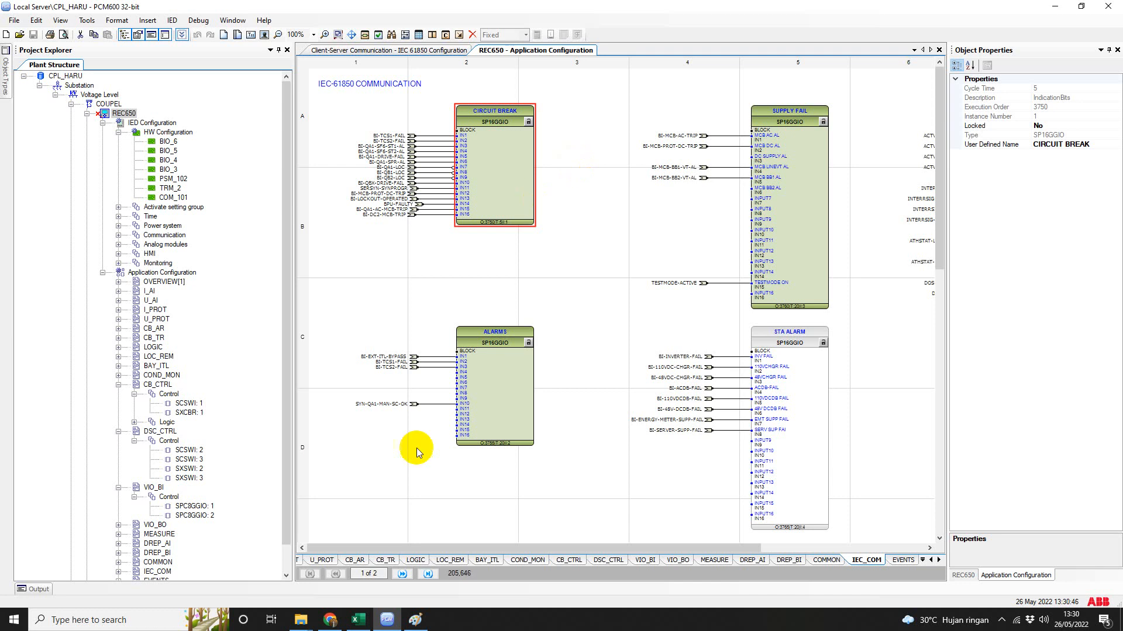
# Switch to Excel and browse column G to the IEC 61850 address in the LOCAL/REMOTE FOR BCU row.
pyautogui.click(358, 620)
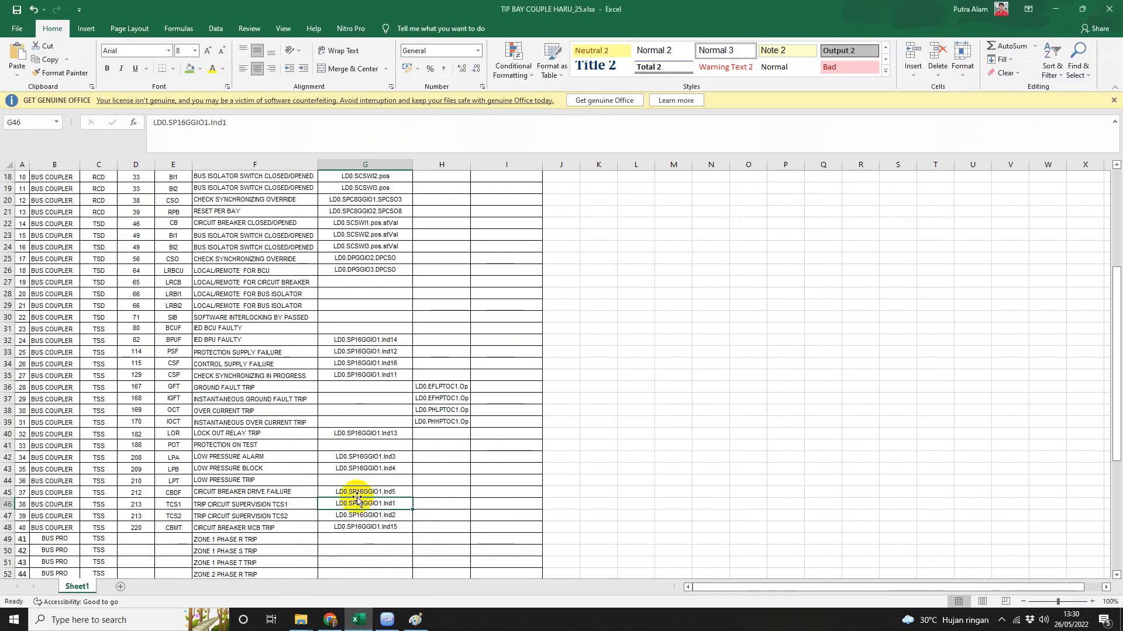
pyautogui.press('Up')
pyautogui.press('Up')
pyautogui.press('Up')
pyautogui.press('Up')
pyautogui.press('Up')
pyautogui.press('Up')
pyautogui.press('Up')
pyautogui.press('Up')
pyautogui.press('Up')
pyautogui.press('Up')
pyautogui.press('Up')
pyautogui.press('Up')
pyautogui.press('Up')
pyautogui.press('Up')
pyautogui.press('Up')
pyautogui.press('Up')
pyautogui.press('Up')
pyautogui.press('Up')
pyautogui.press('Up')
pyautogui.press('Up')
pyautogui.press('Up')
pyautogui.press('Up')
pyautogui.press('Up')
pyautogui.press('Up')
pyautogui.press('Up')
pyautogui.press('Up')
pyautogui.press('Up')
pyautogui.press('Up')
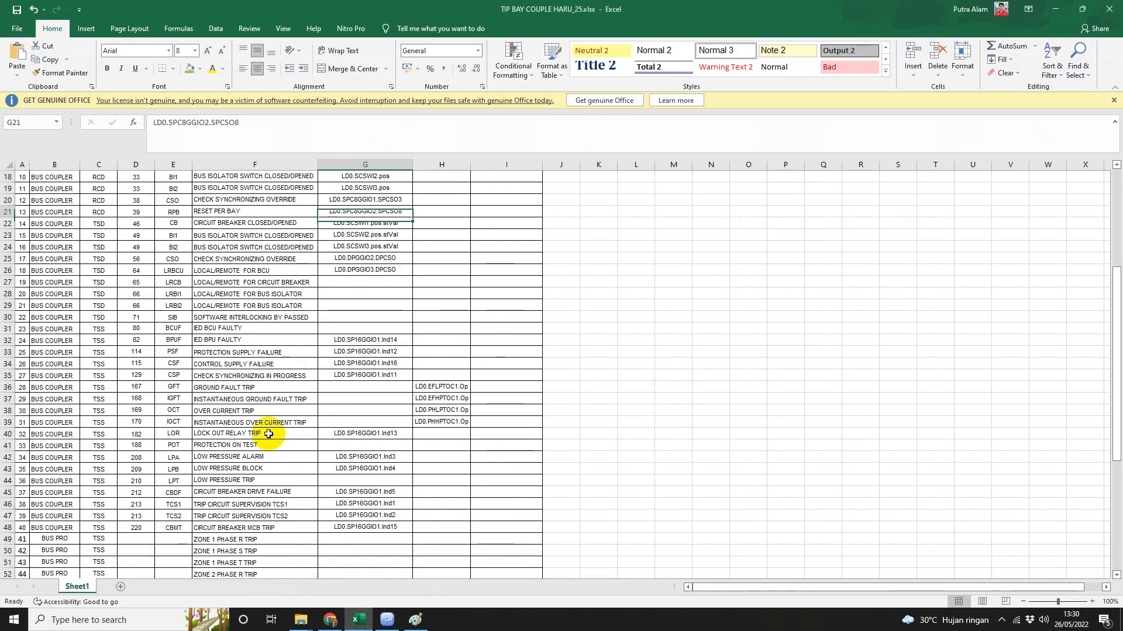
pyautogui.press('Up')
pyautogui.press('Up')
pyautogui.press('Up')
pyautogui.press('Up')
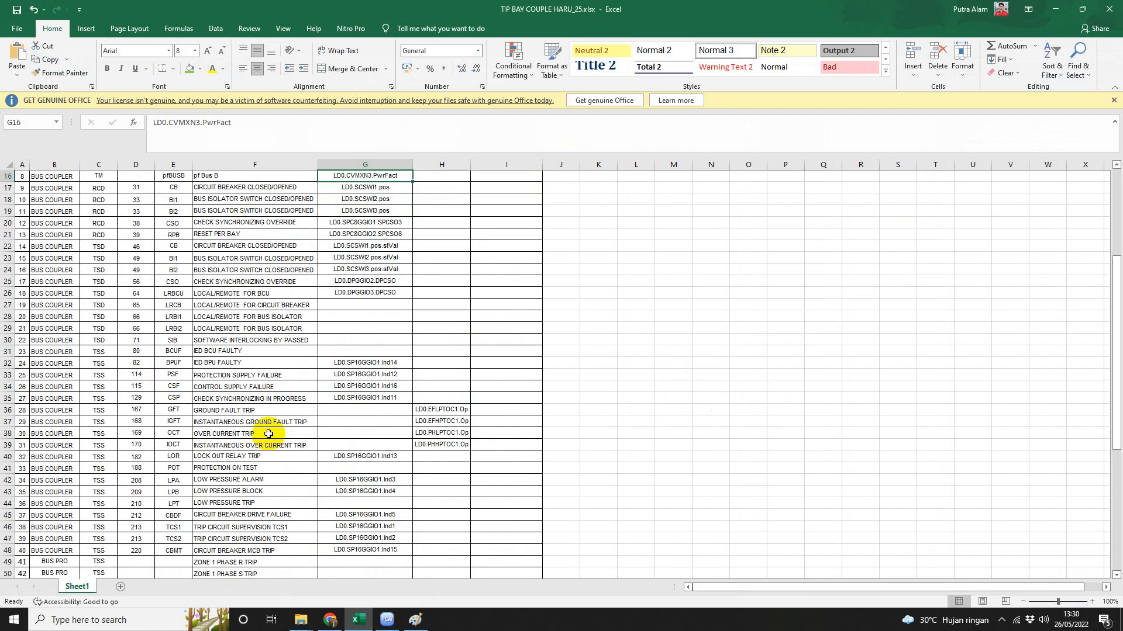
pyautogui.press('Down')
pyautogui.press('Down')
pyautogui.press('Down')
pyautogui.press('Down')
pyautogui.press('Down')
pyautogui.press('Down')
pyautogui.press('Down')
pyautogui.press('Down')
pyautogui.press('Down')
pyautogui.press('Down')
pyautogui.press('Down')
pyautogui.press('Down')
pyautogui.press('Down')
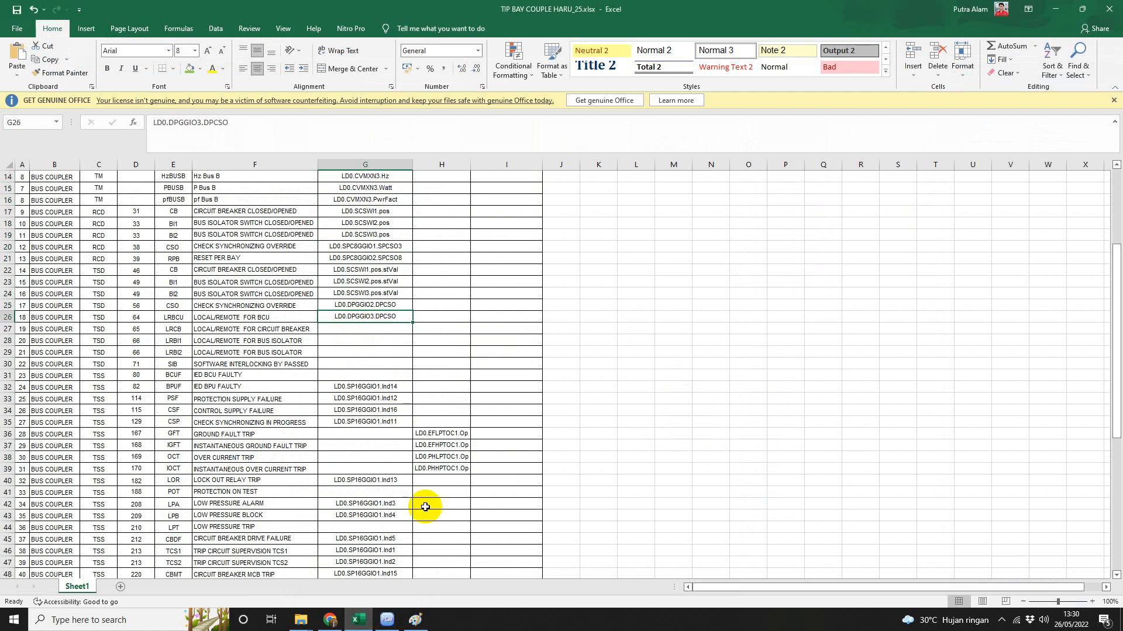
# Switch to PCM600, find the L/R DPGGIO block on IEC_COM page 2, and examine its instance number.
pyautogui.click(378, 627)
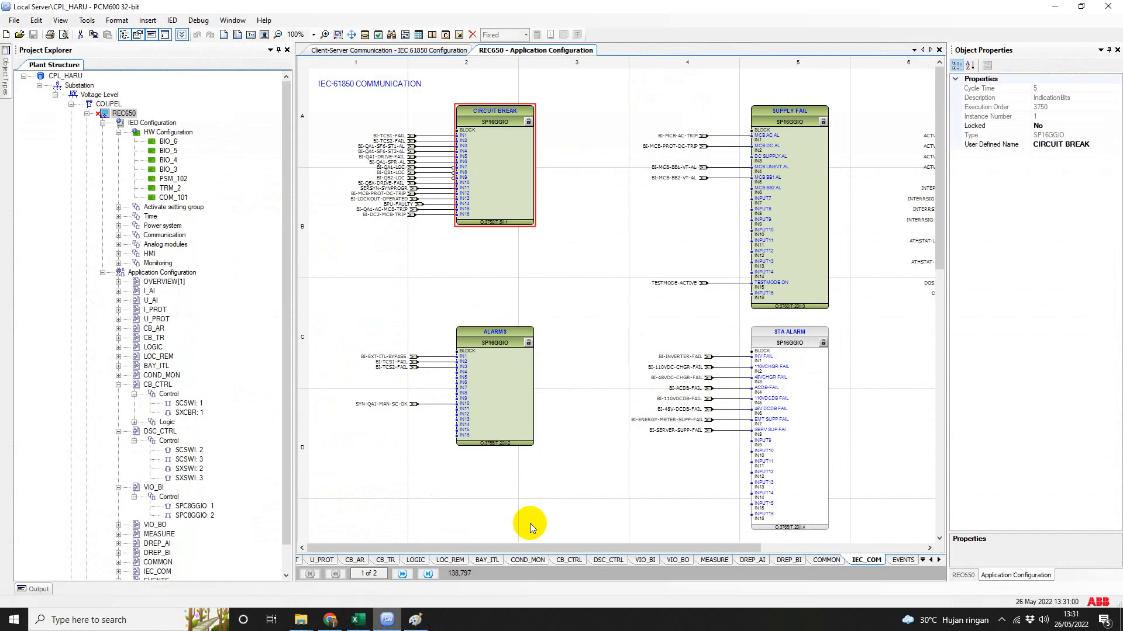
pyautogui.moveTo(941, 374); pyautogui.dragTo(947, 438)
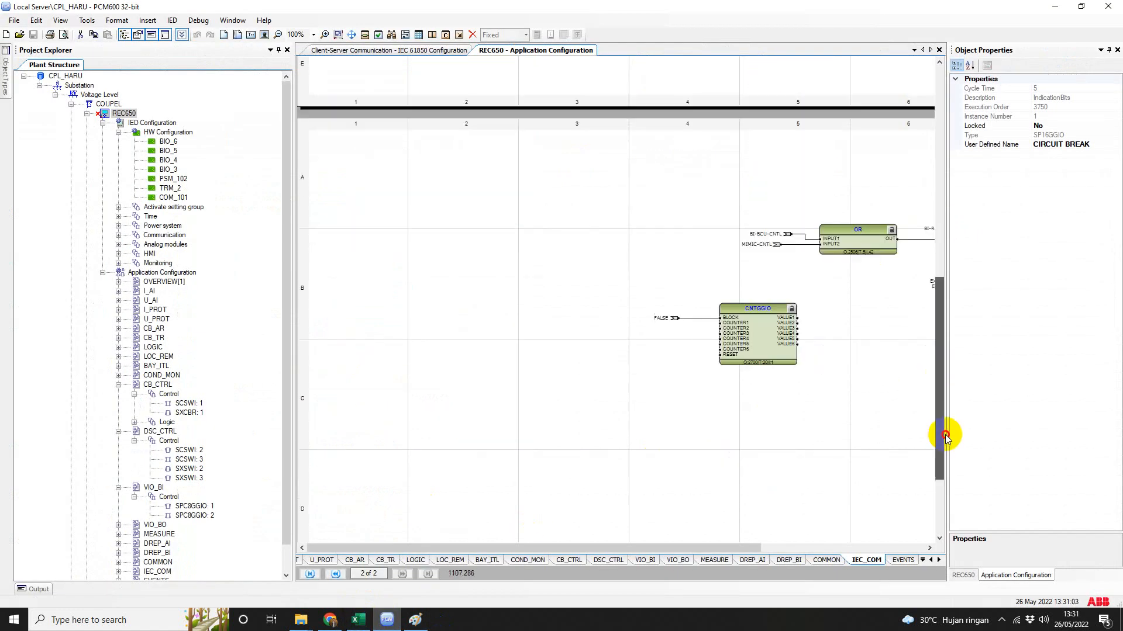
pyautogui.moveTo(722, 547); pyautogui.dragTo(919, 547)
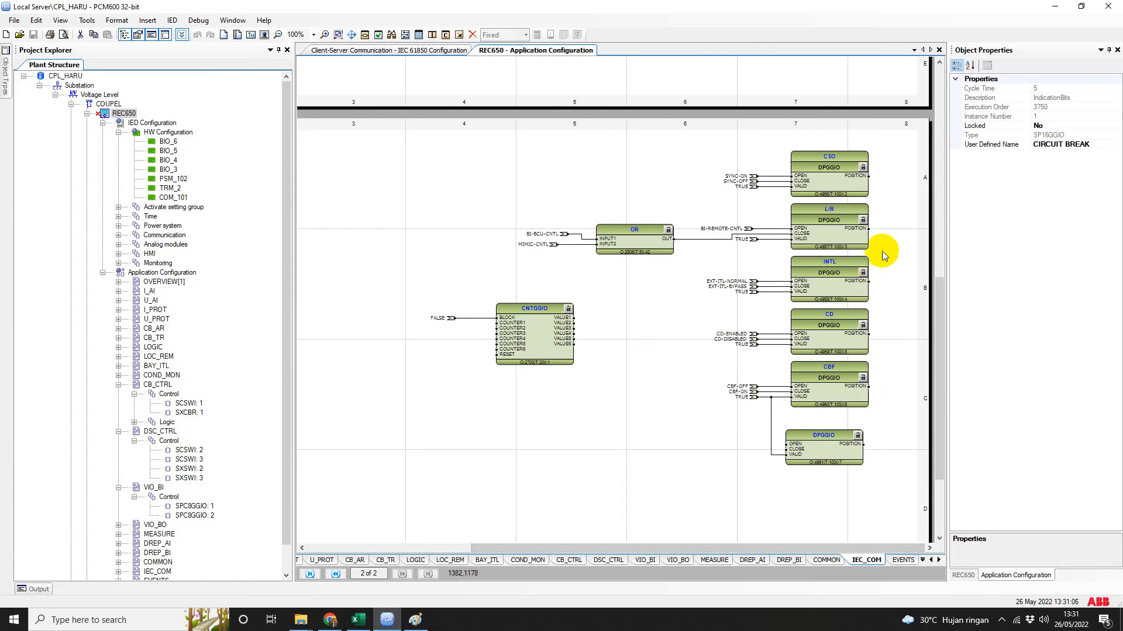
pyautogui.click(849, 240)
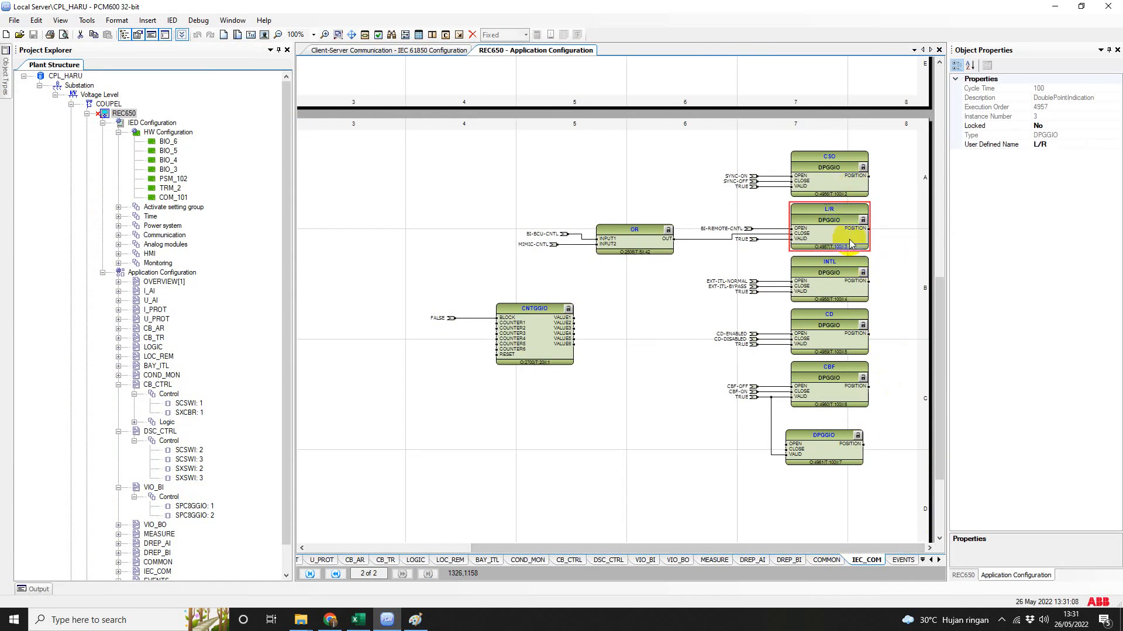
pyautogui.click(1040, 116)
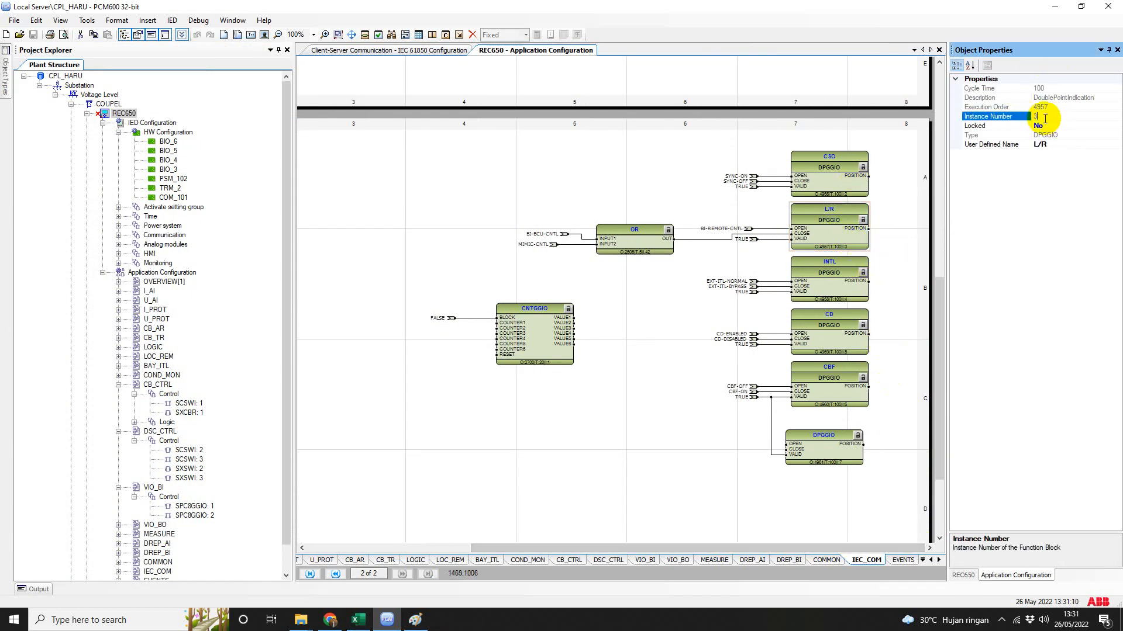
pyautogui.click(885, 261)
pyautogui.click(835, 248)
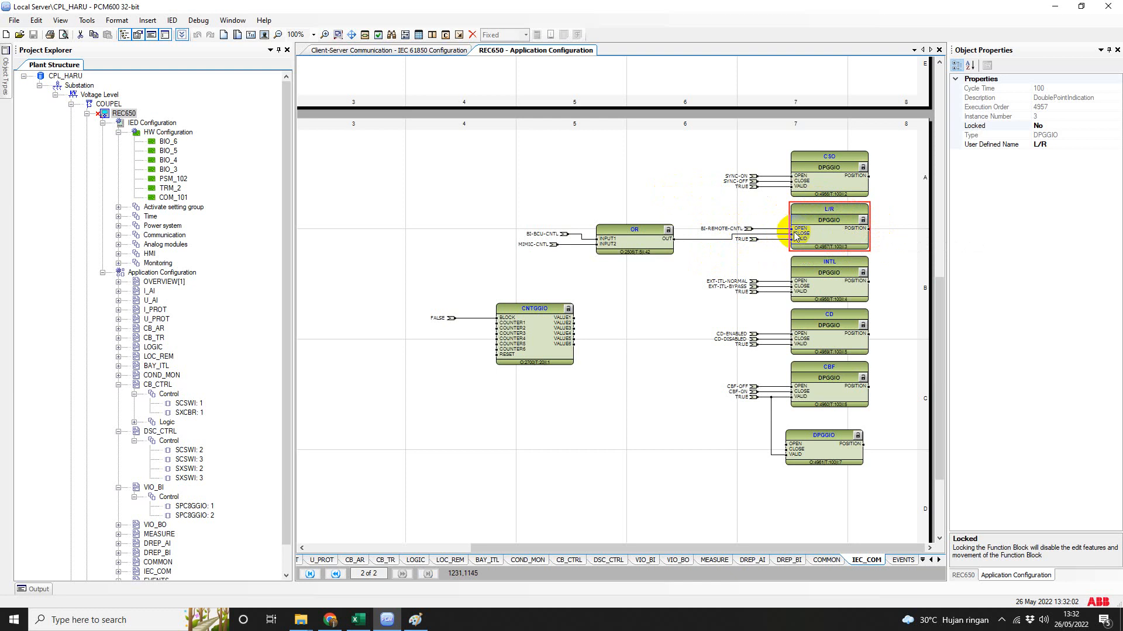
# Go from the L/R block's BI-REMOTE-CNTL input to its VIO_BI partner and inspect the REMOTE CTRL binary input on BIO_5.
pyautogui.rightClick(748, 229)
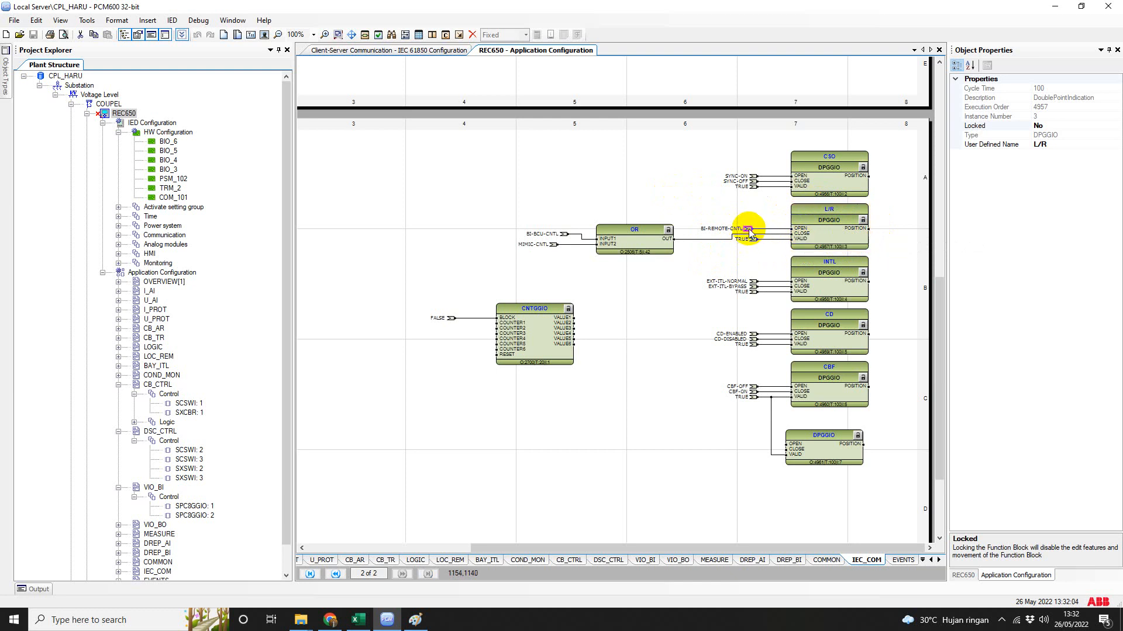
pyautogui.moveTo(831, 275)
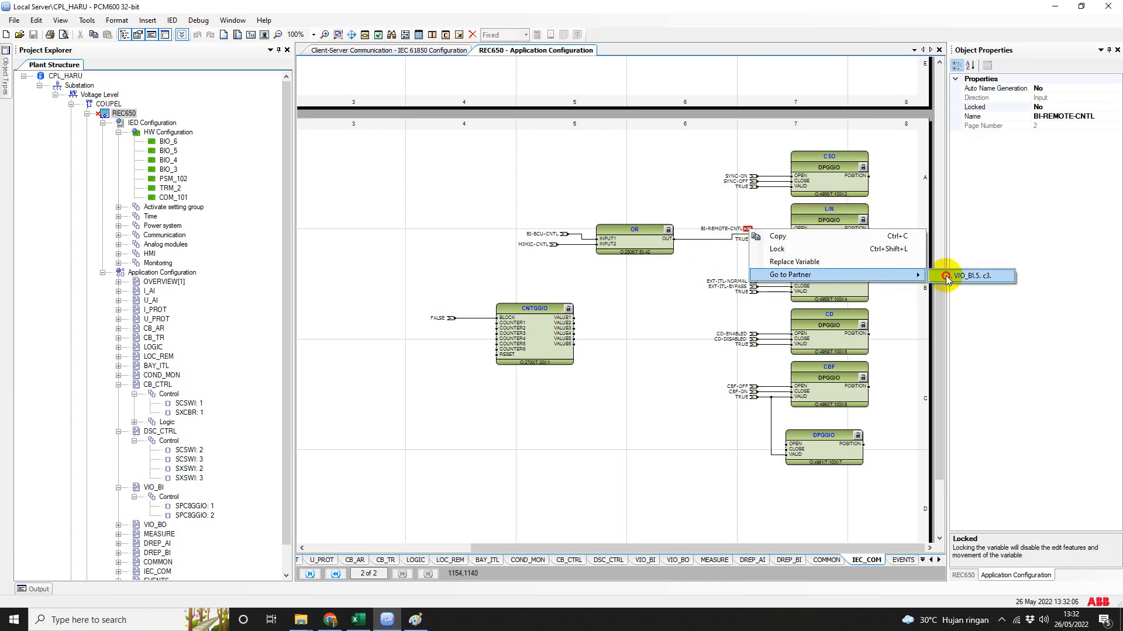
pyautogui.click(951, 275)
pyautogui.moveTo(354, 280); pyautogui.dragTo(422, 314)
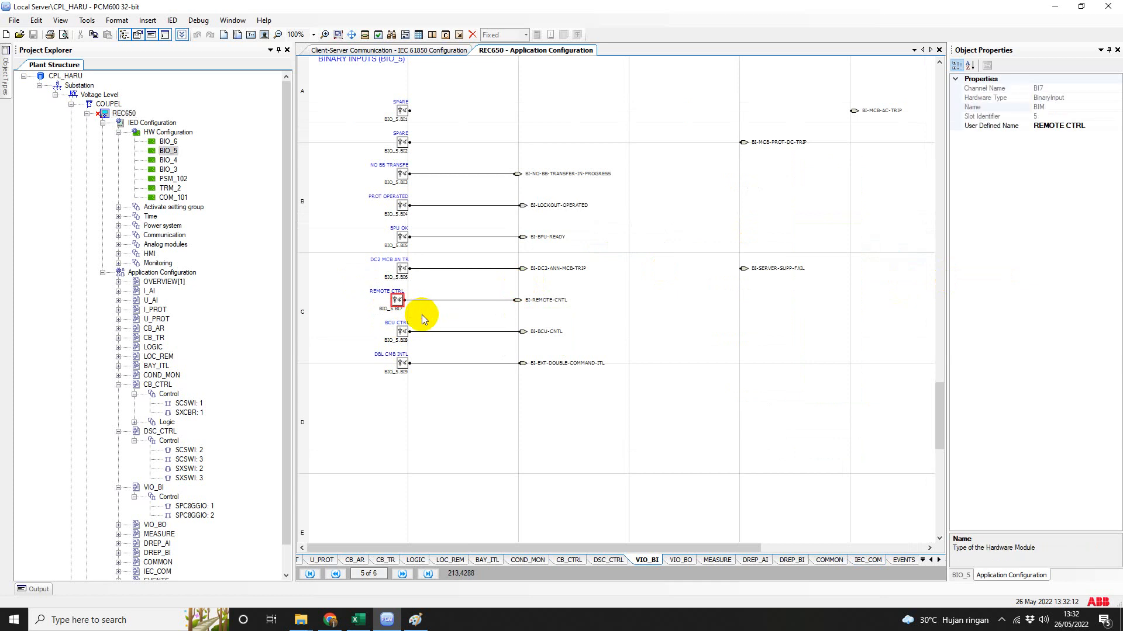
pyautogui.click(422, 315)
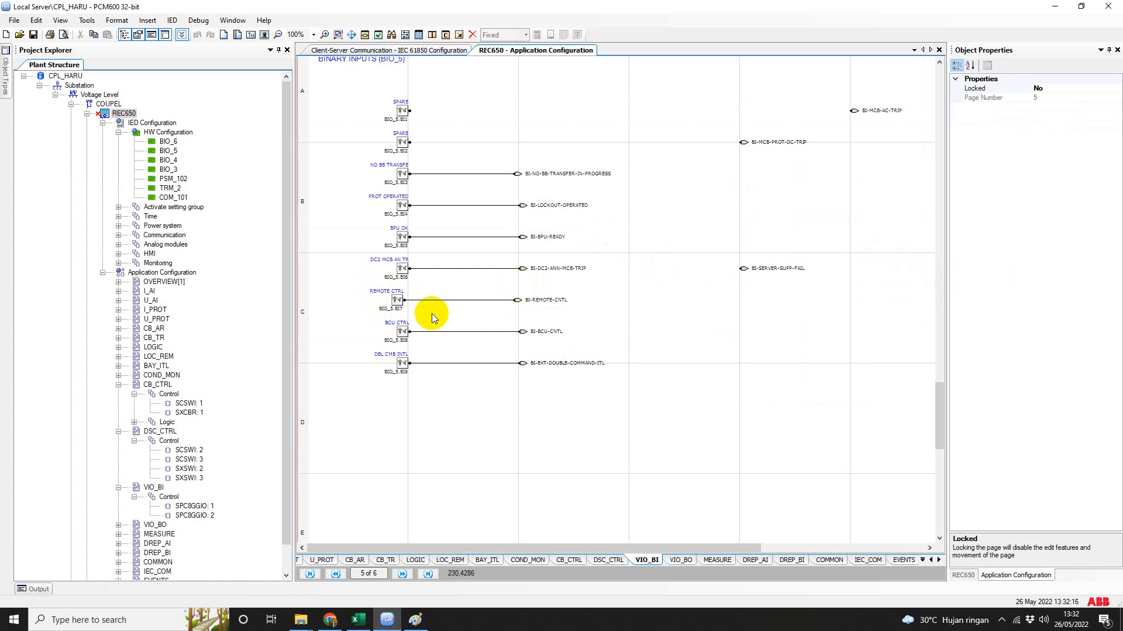
# Follow the BI-REMOTE-CNTL output back to its IEC_COM partner and select the L/R block.
pyautogui.rightClick(518, 301)
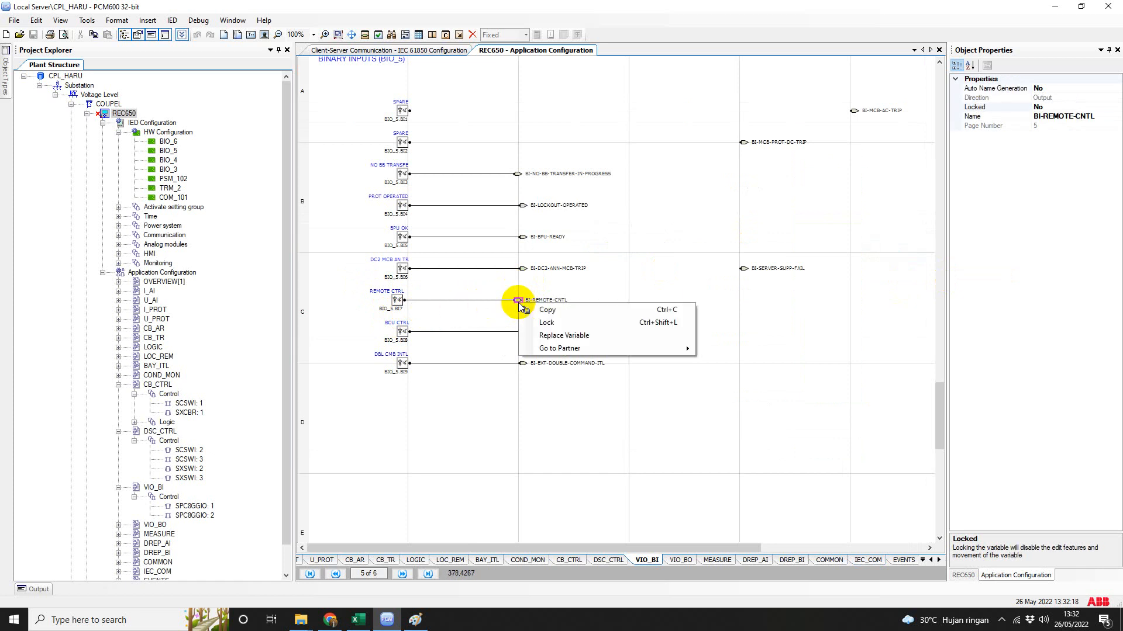
pyautogui.moveTo(602, 348)
pyautogui.click(740, 373)
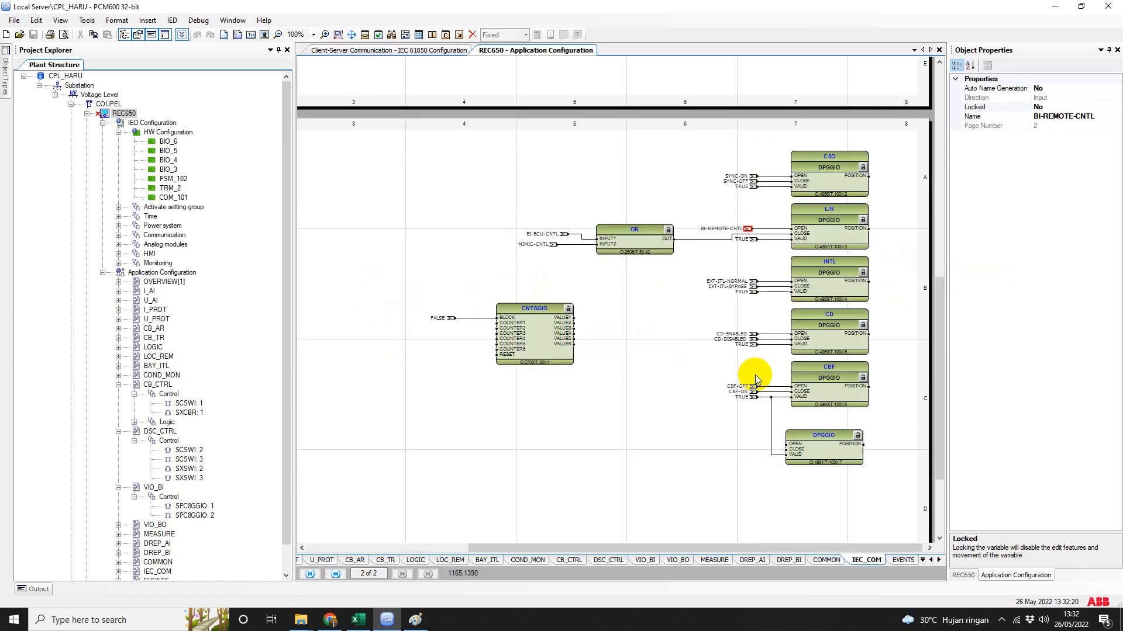
pyautogui.click(842, 211)
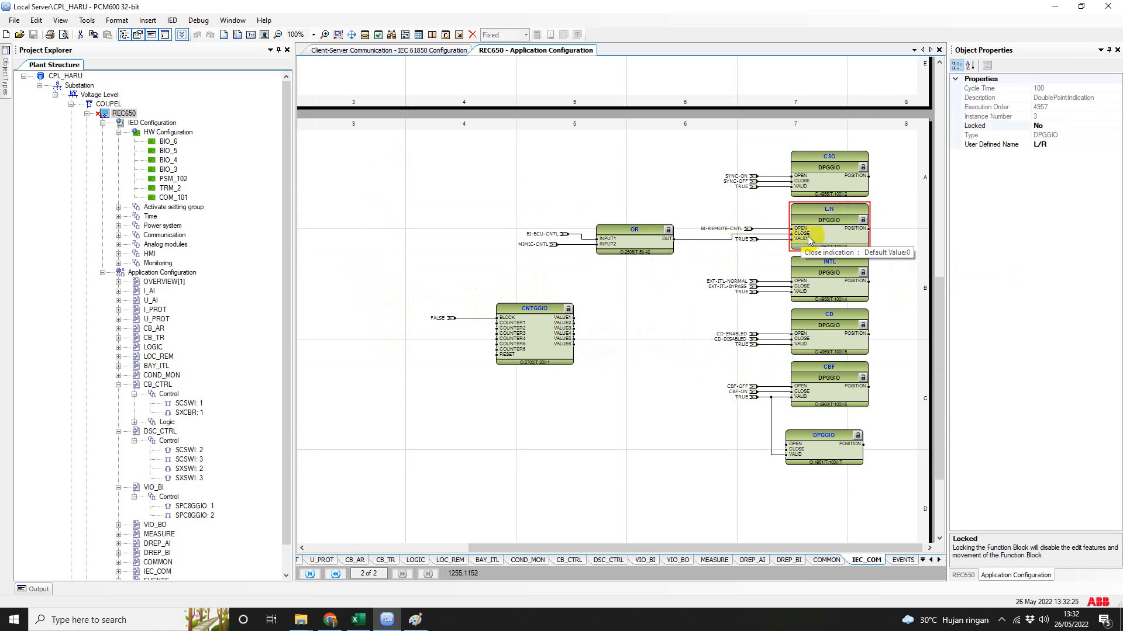
# Trace the BI-BCU-CNTL and MIMIC-CNTL inputs through the OR block to the L/R block's CLOSE input.
pyautogui.click(603, 277)
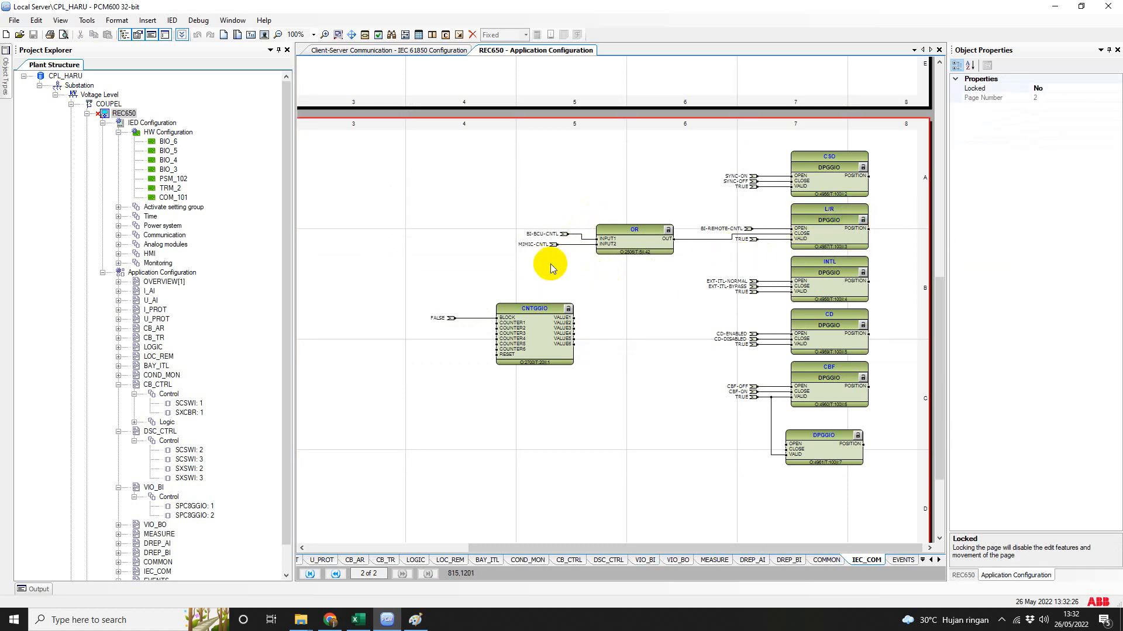
pyautogui.click(553, 245)
pyautogui.click(563, 234)
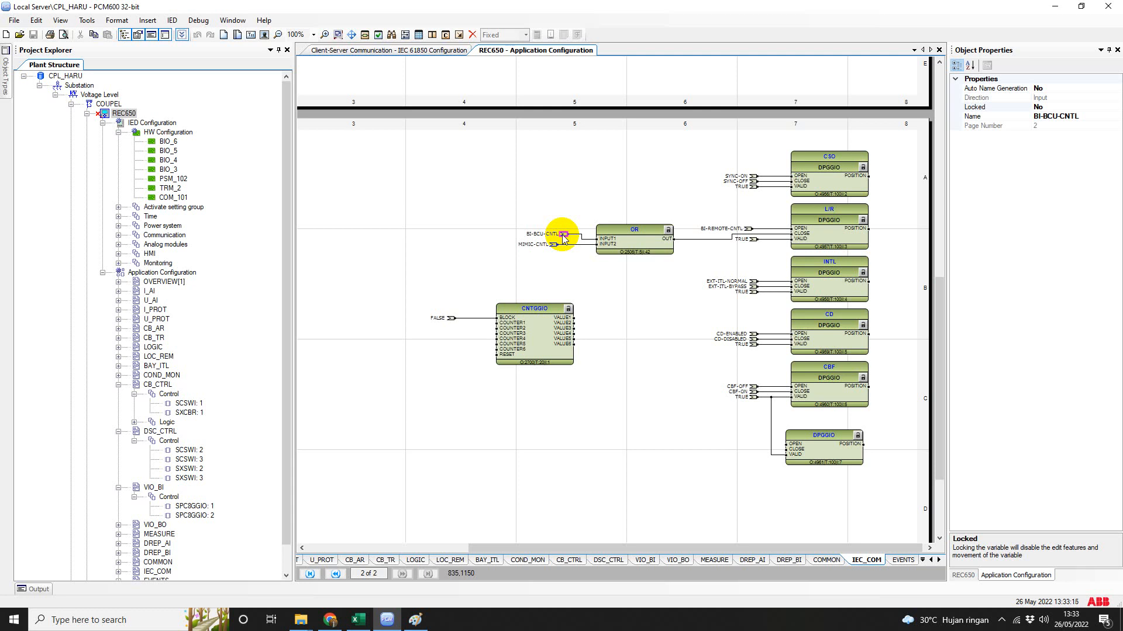
pyautogui.moveTo(494, 208); pyautogui.dragTo(692, 273)
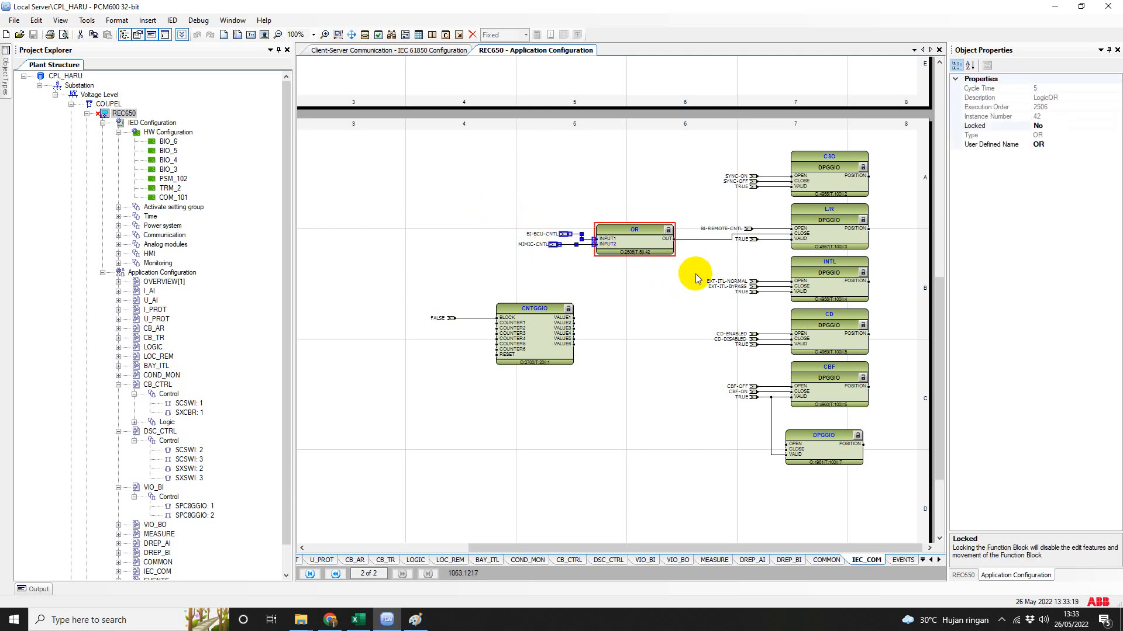
pyautogui.click(666, 279)
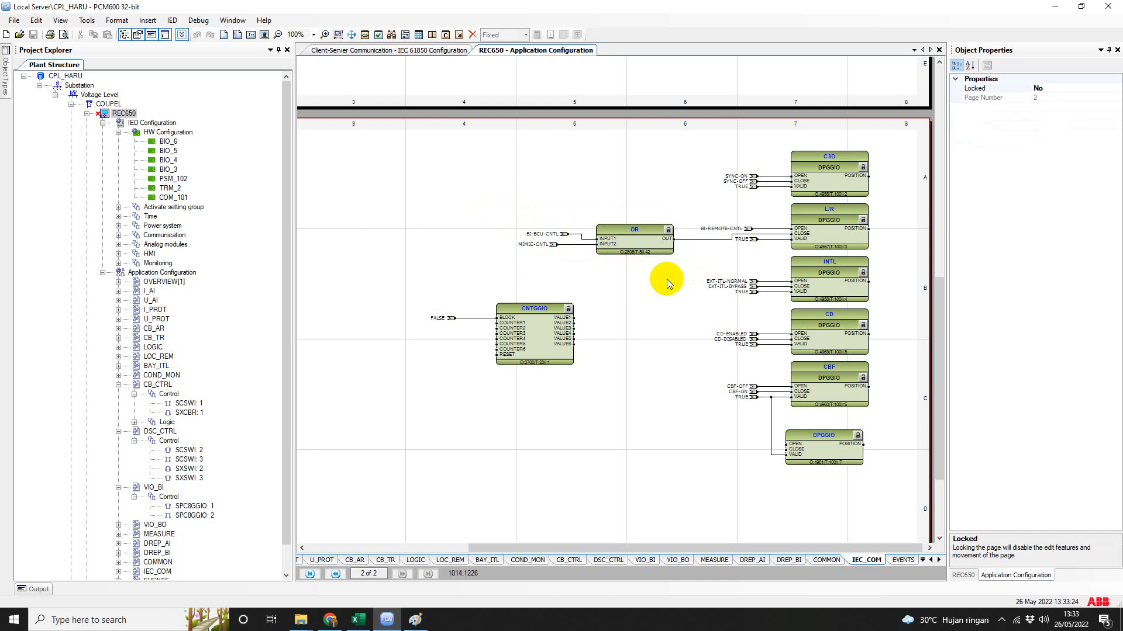
pyautogui.click(565, 235)
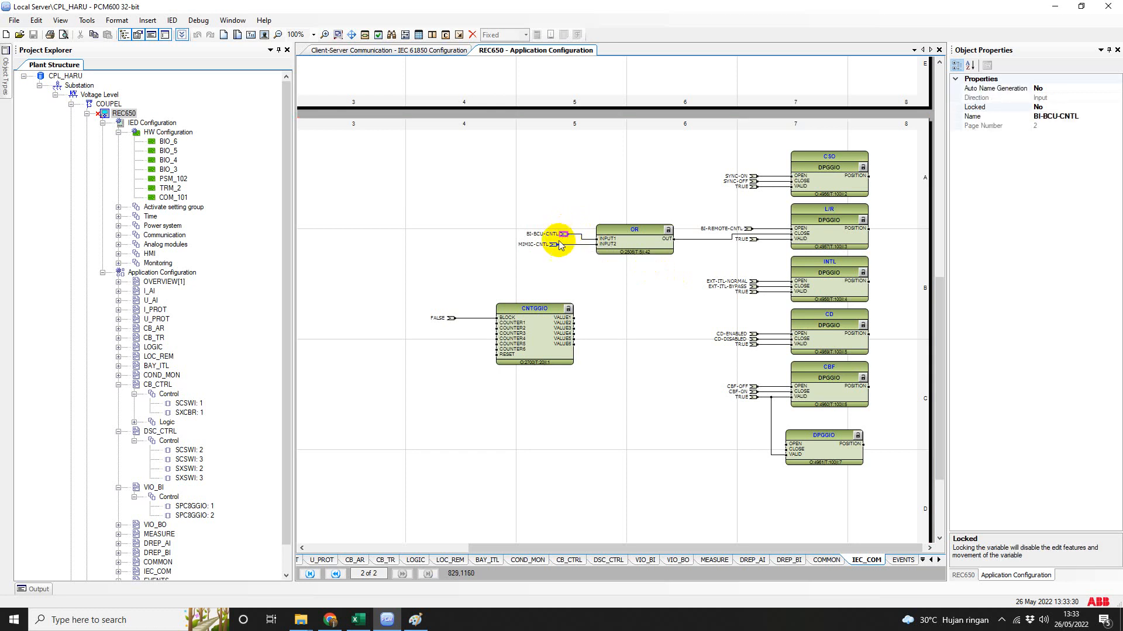
pyautogui.click(554, 246)
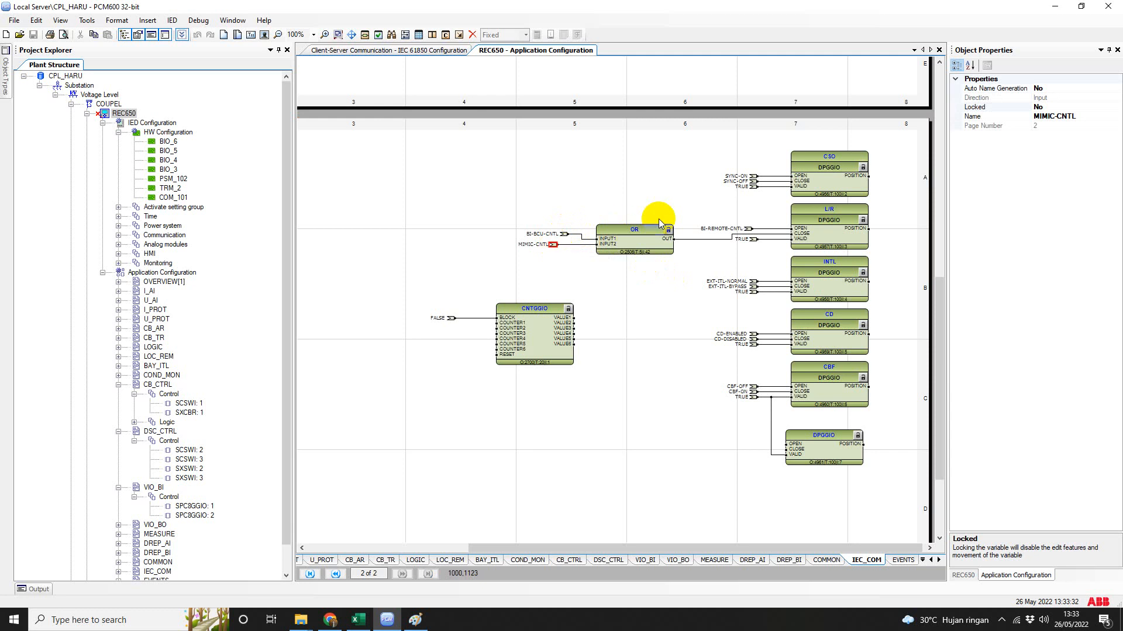
pyautogui.click(801, 236)
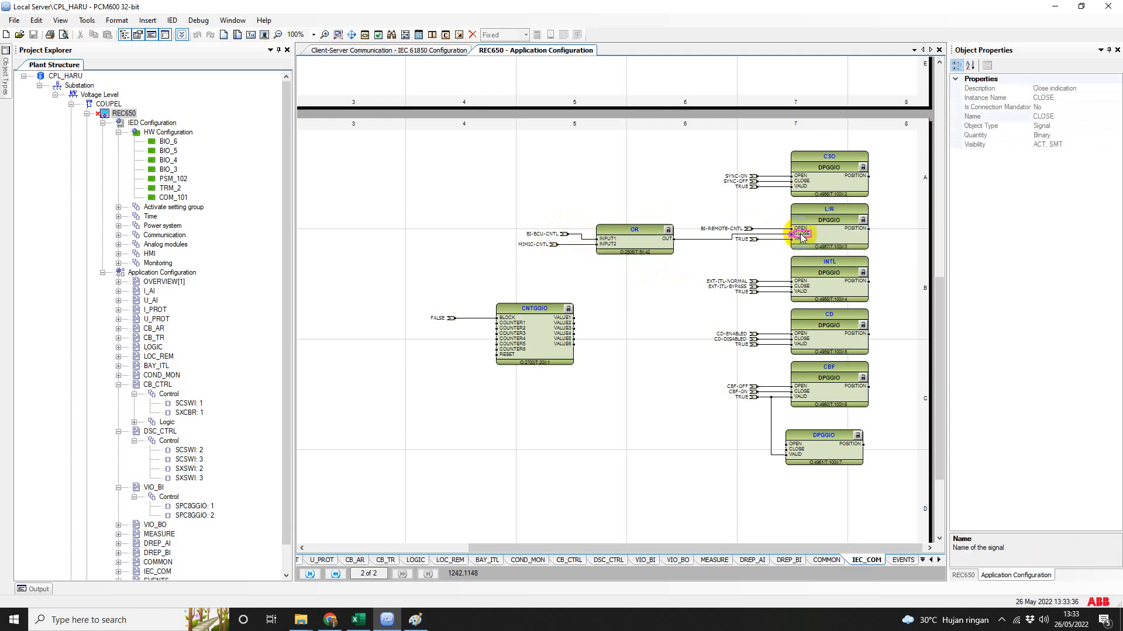
pyautogui.click(682, 294)
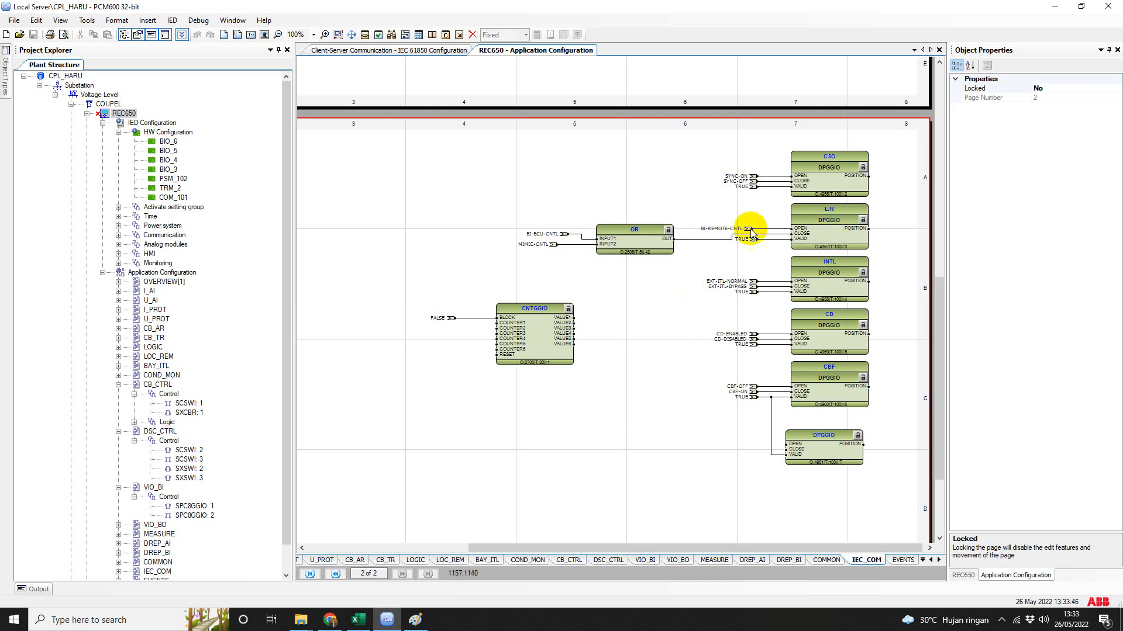
# View the REC650 client-server communication data sets, and return to the application configuration.
pyautogui.click(411, 50)
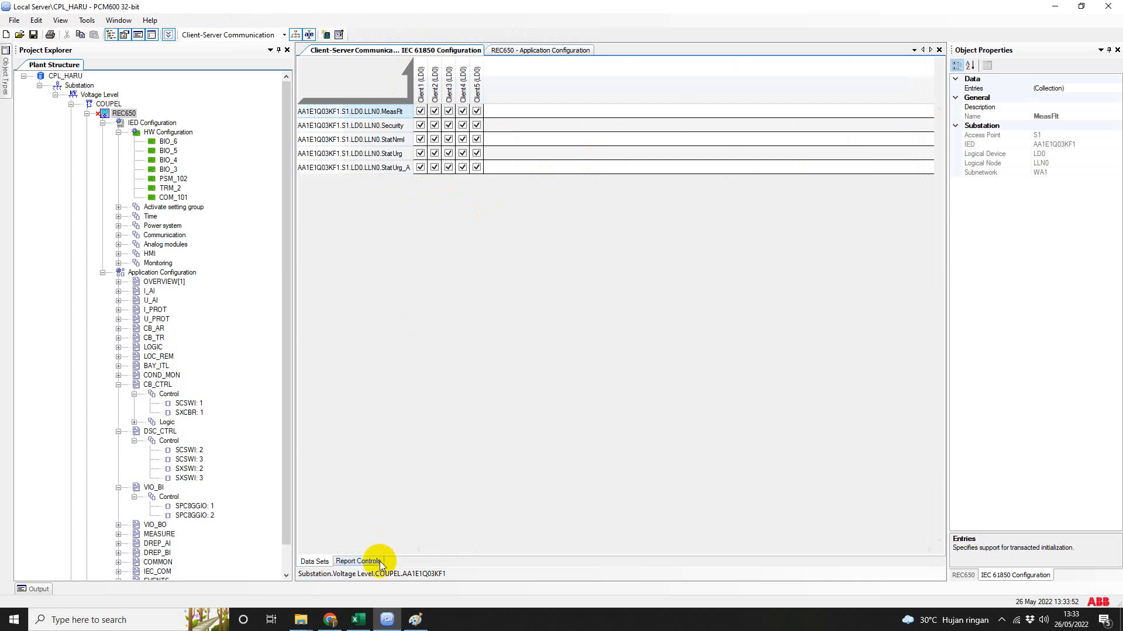
pyautogui.click(515, 51)
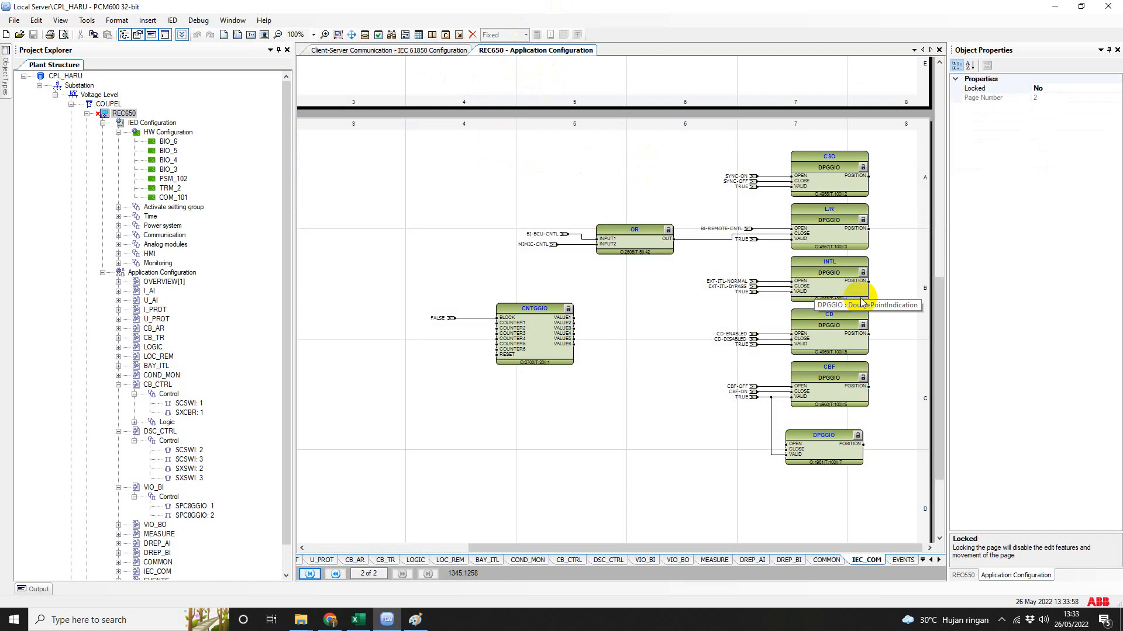
# Switch to Excel and read the IED BPU FAULTY row's code, description and IEC 61850 address.
pyautogui.click(359, 620)
pyautogui.click(385, 399)
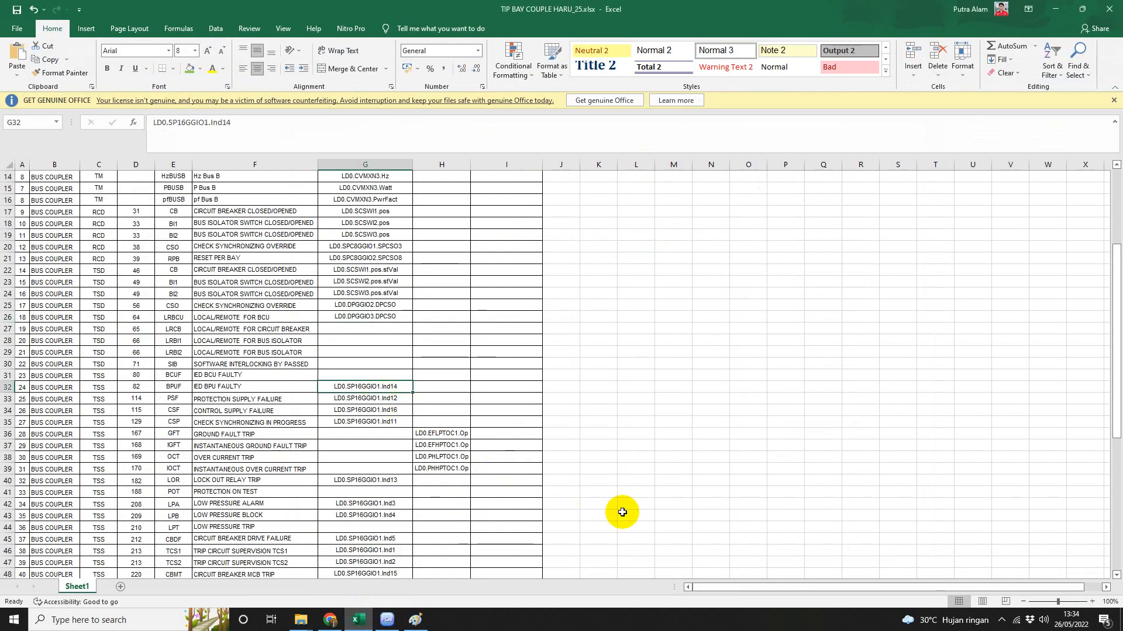
pyautogui.press('Down')
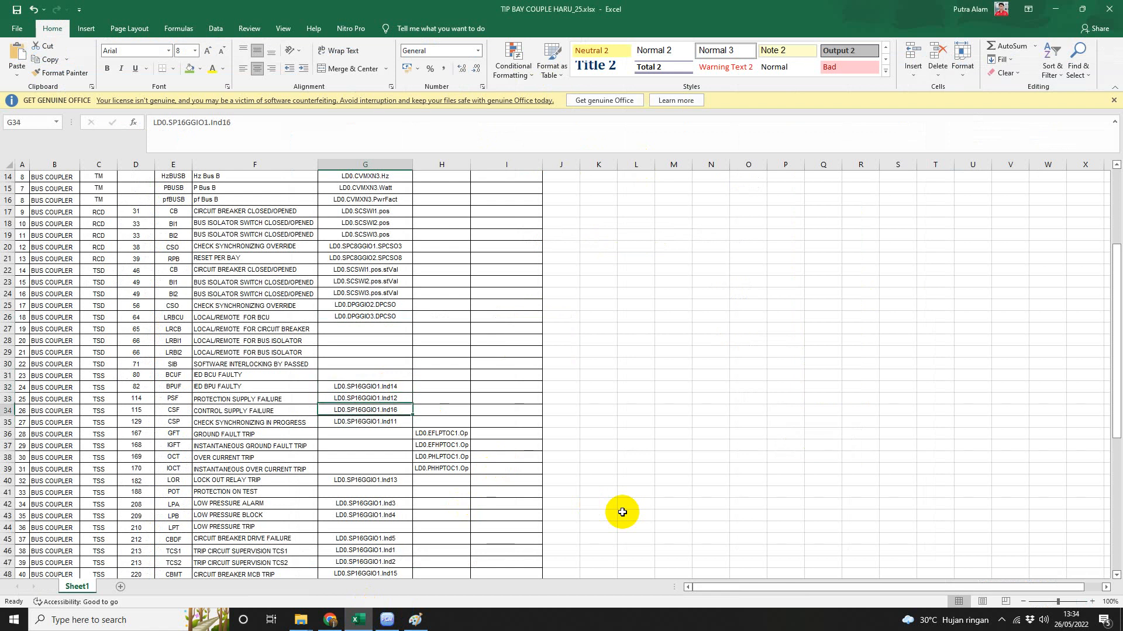
pyautogui.press('Up')
pyautogui.press('Up')
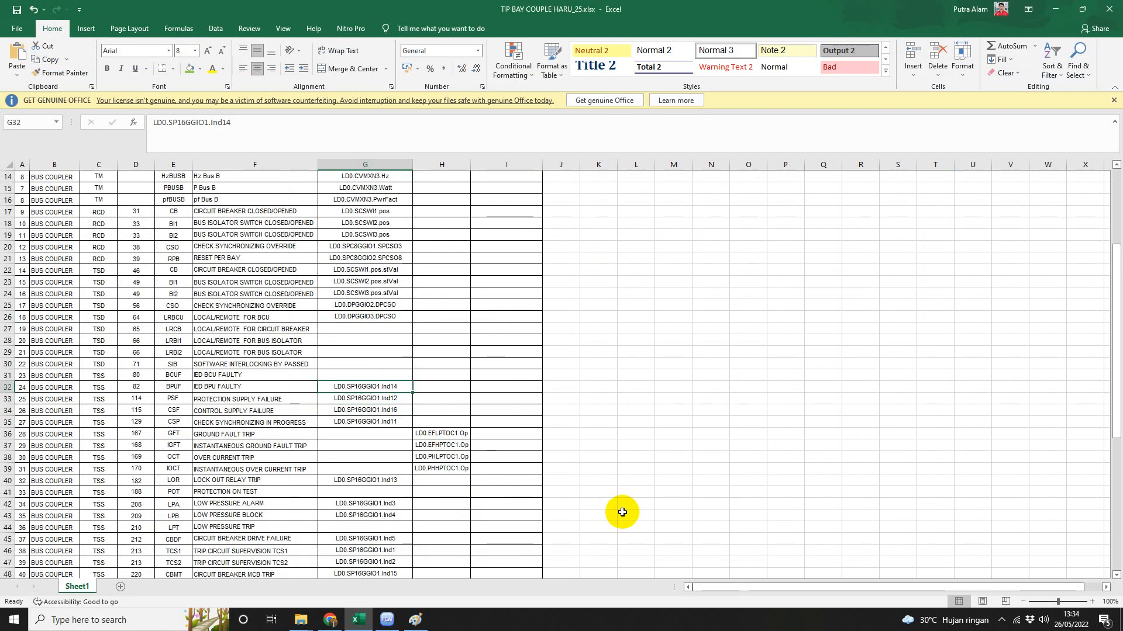
pyautogui.press('Left')
pyautogui.press('Right')
pyautogui.press('Left')
pyautogui.press('Left')
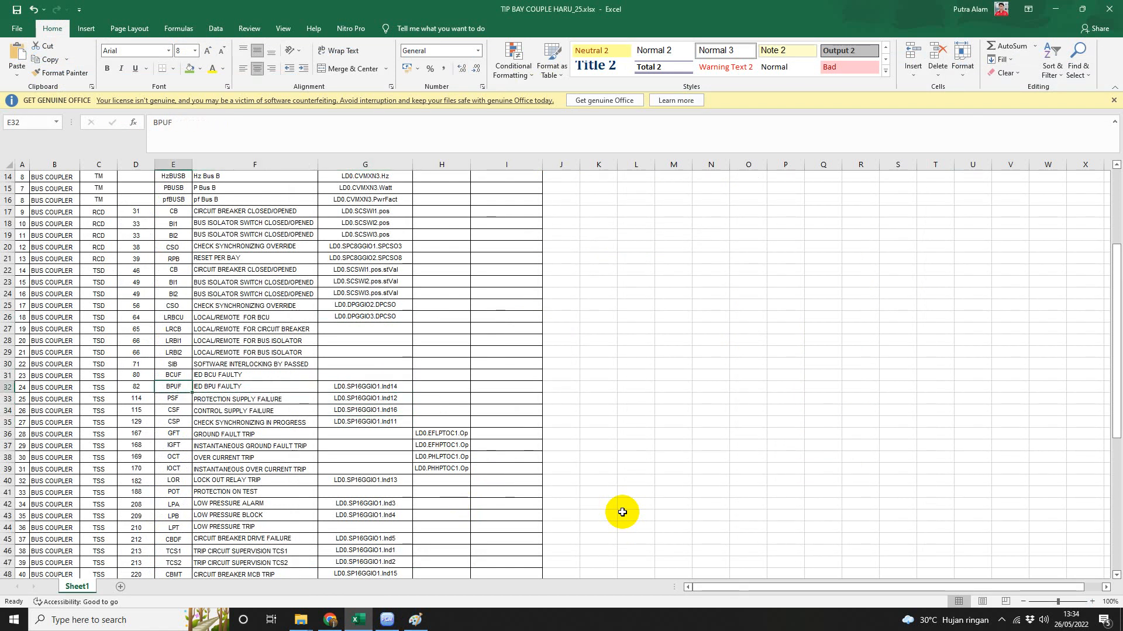
# Read the PROTECTION SUPPLY FAILURE and CONTROL SUPPLY FAILURE descriptions and their IEC 61850 addresses in column G.
pyautogui.press('Down')
pyautogui.press('Right')
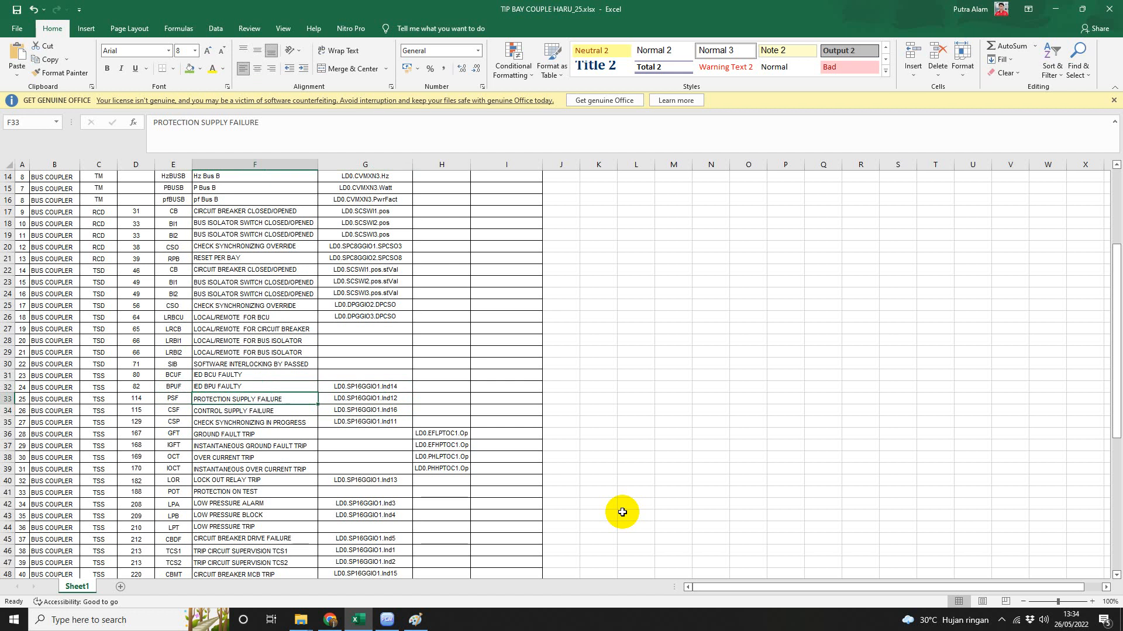
pyautogui.press('Down')
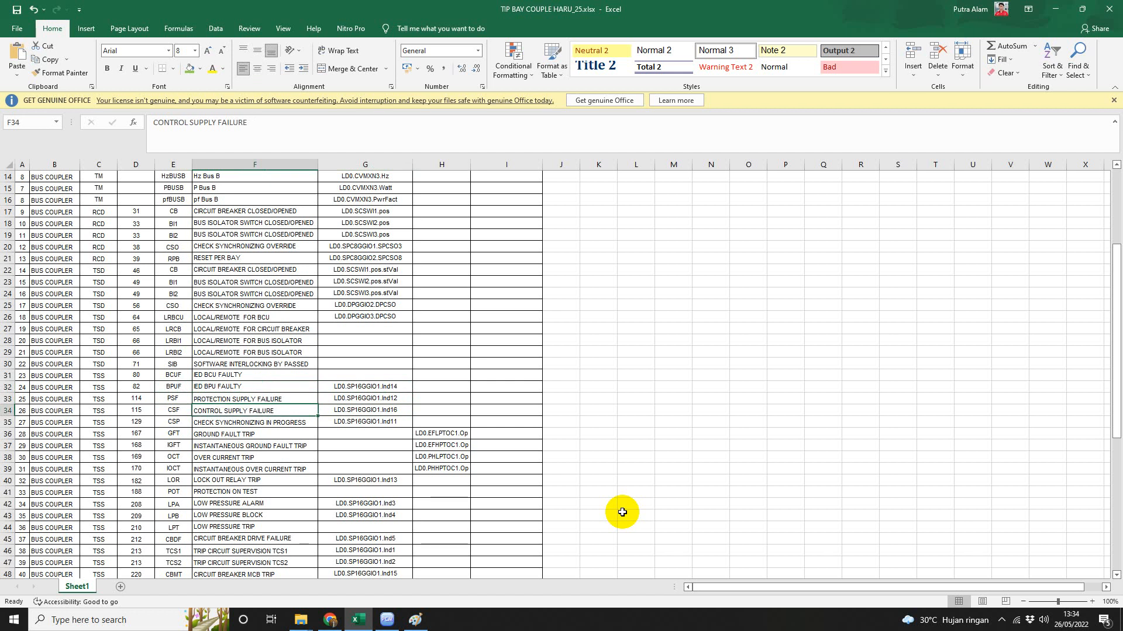
pyautogui.press('Right')
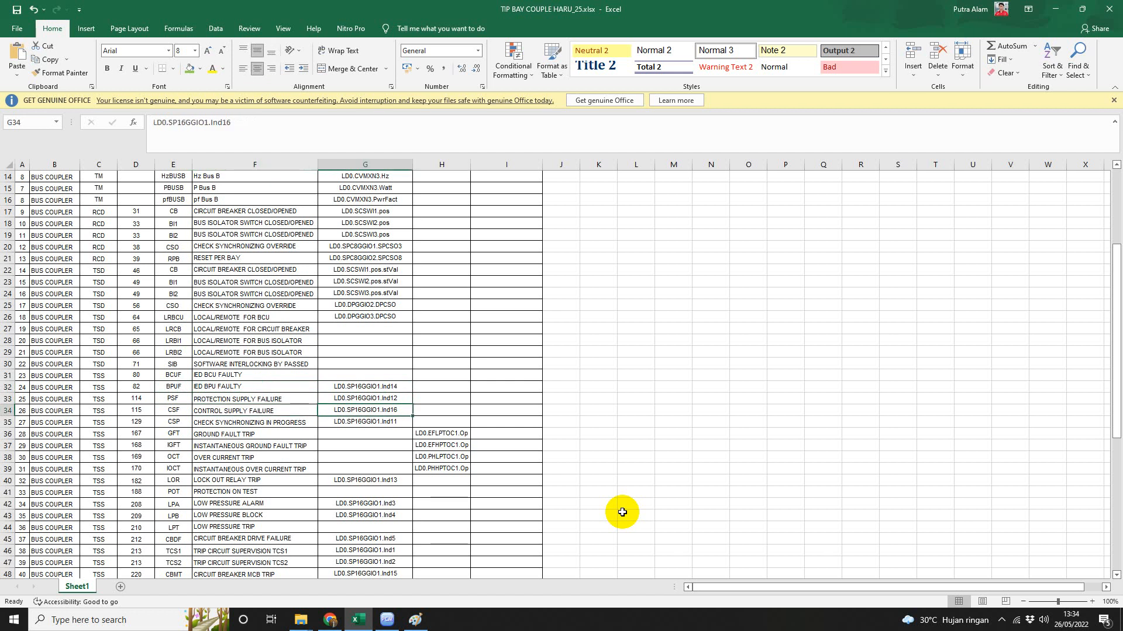
pyautogui.click(401, 400)
pyautogui.press('Down')
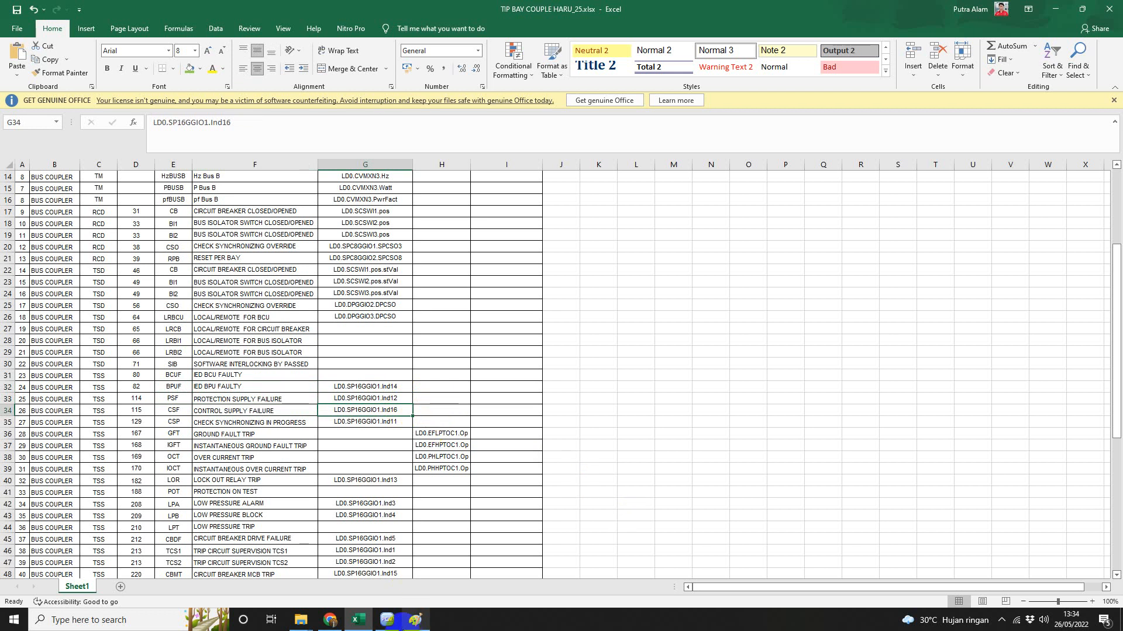
# Switch to PCM600 and view the entries of the StatUrg data set in the IEC 61850 client-server communication configuration.
pyautogui.click(388, 620)
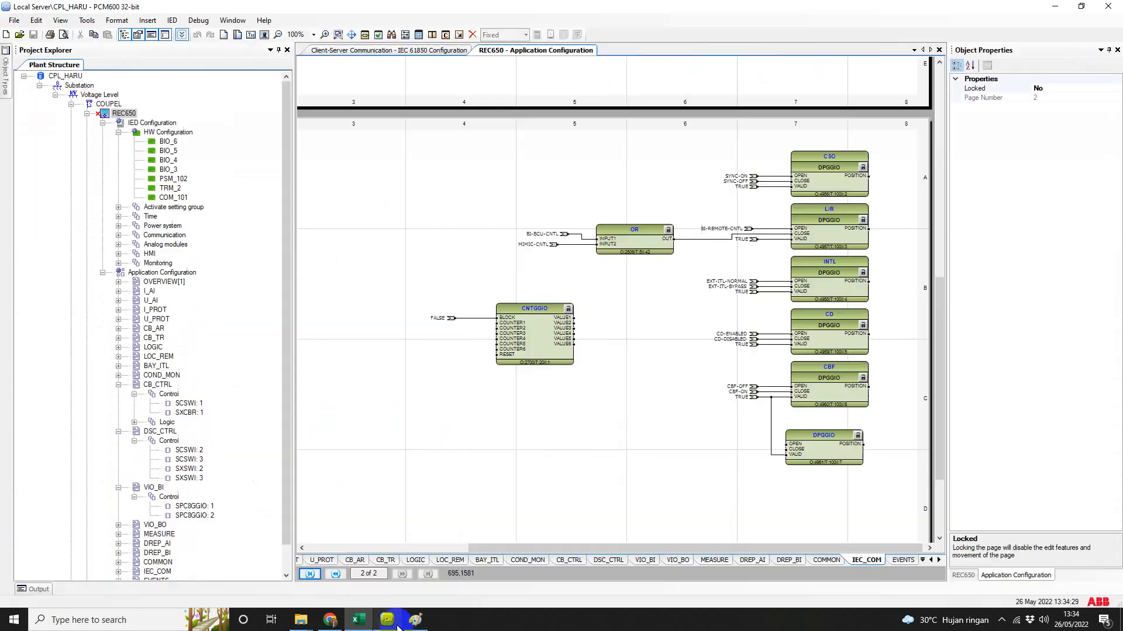
pyautogui.click(581, 438)
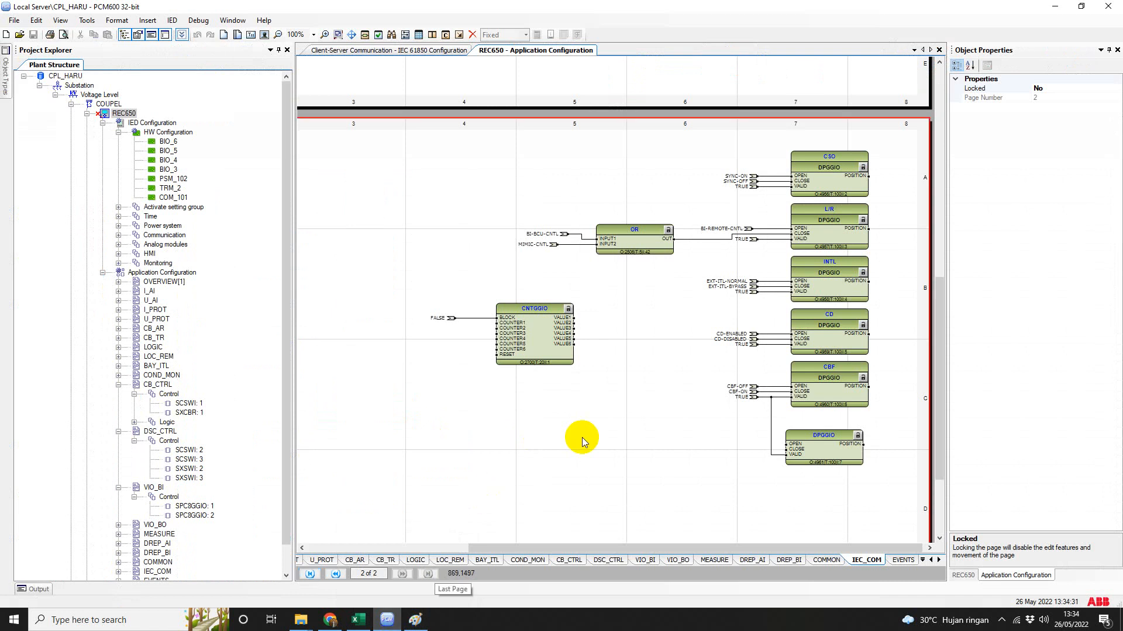
pyautogui.click(391, 51)
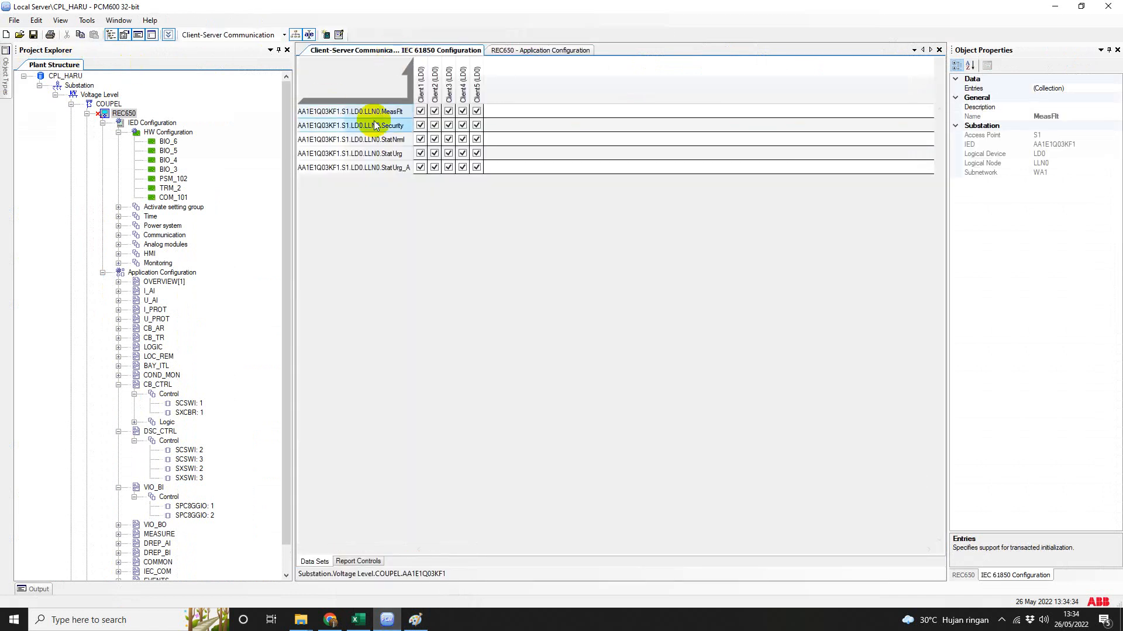
pyautogui.click(384, 155)
pyautogui.doubleClick(384, 155)
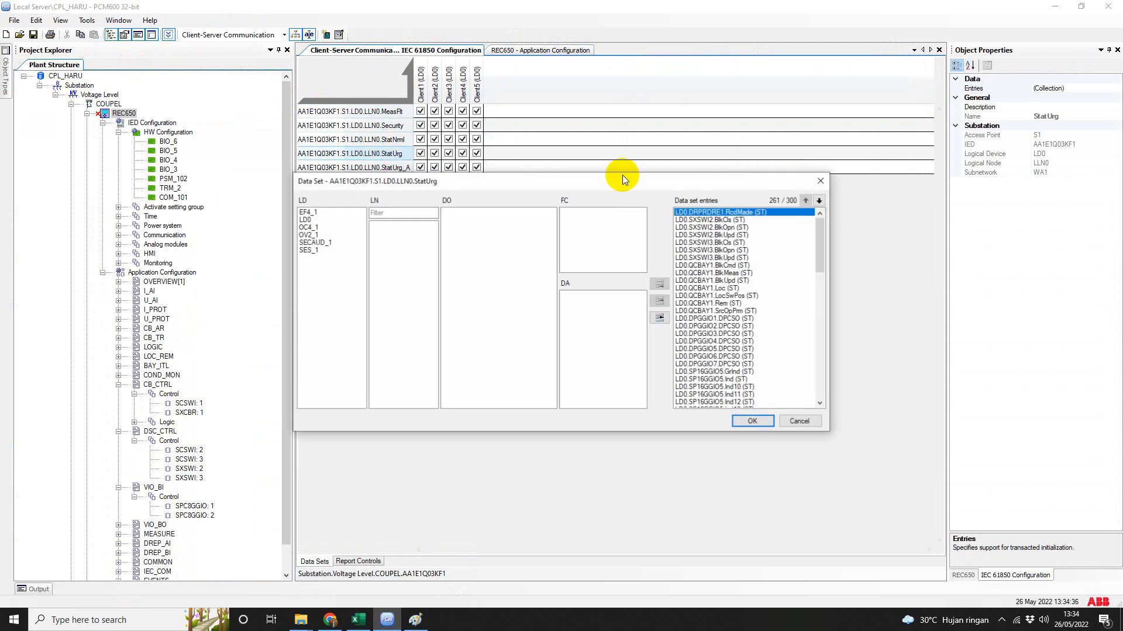
pyautogui.click(800, 422)
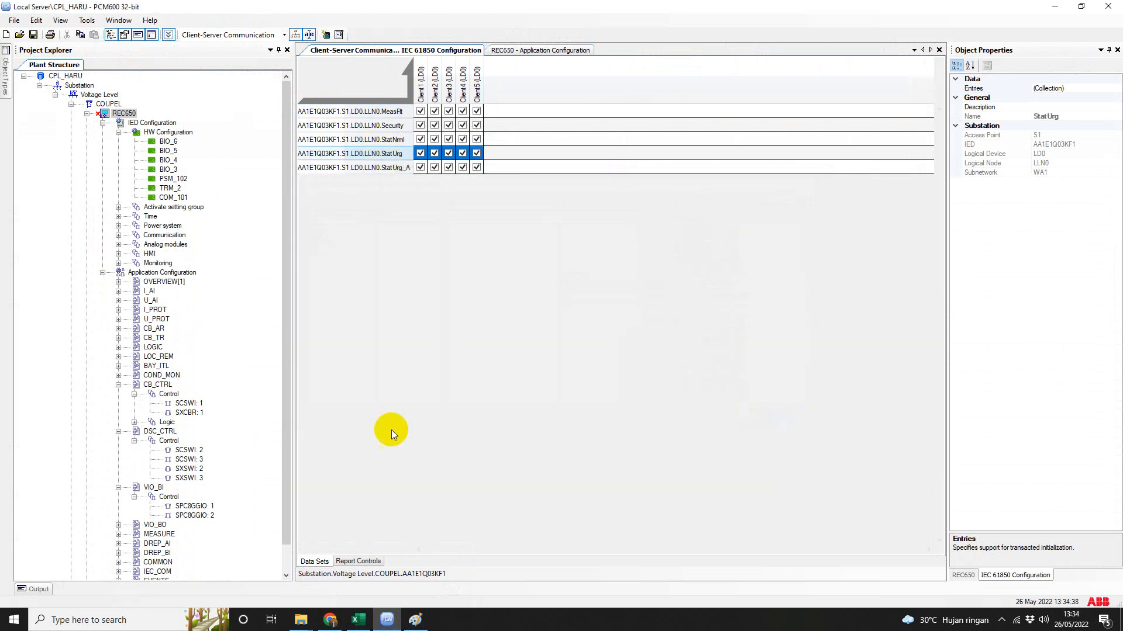
# Open the StatUrg_A data set and look through its entries down to the end of the list.
pyautogui.click(398, 167)
pyautogui.doubleClick(399, 168)
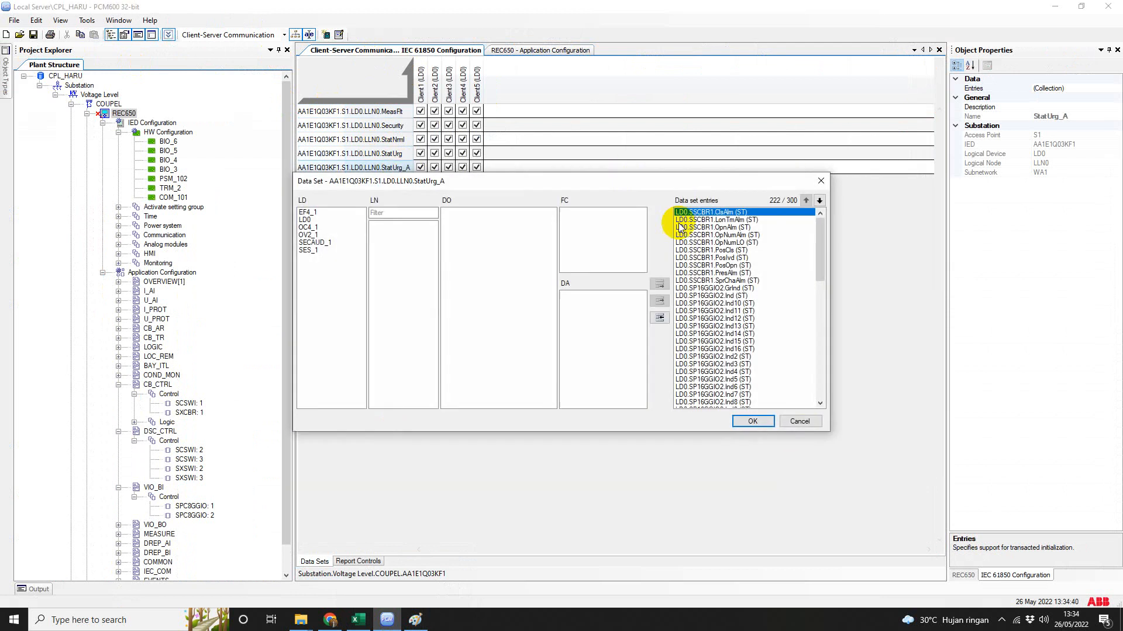
pyautogui.moveTo(819, 266); pyautogui.dragTo(815, 407)
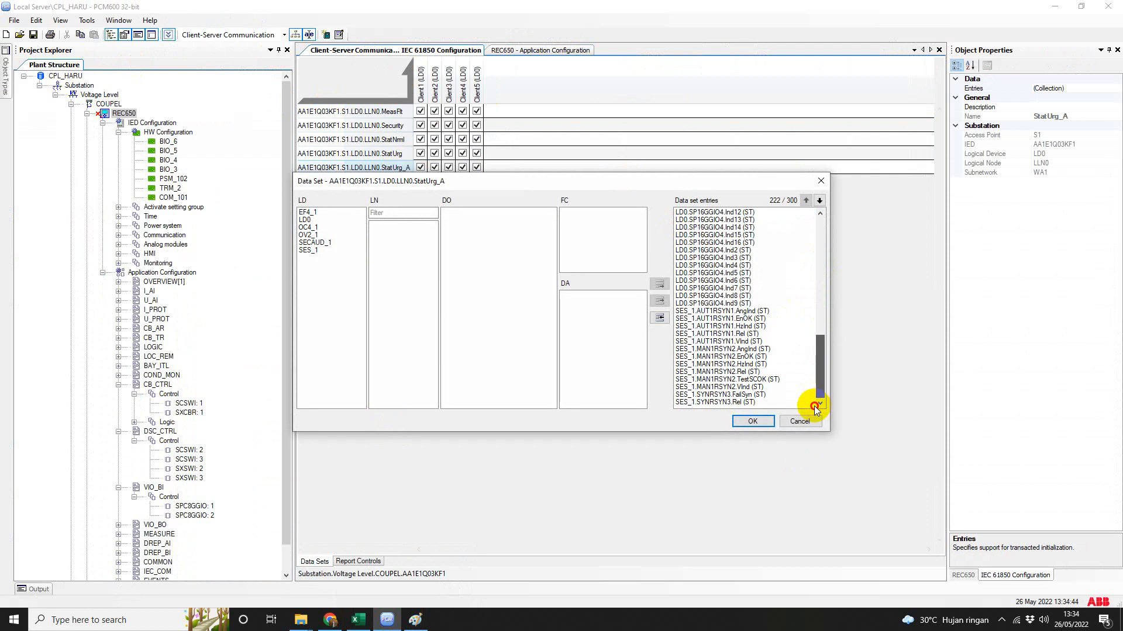
# Browse logical device LD0 to the DPCSO data object of DPGGIO2 and view its ST attributes.
pyautogui.click(327, 220)
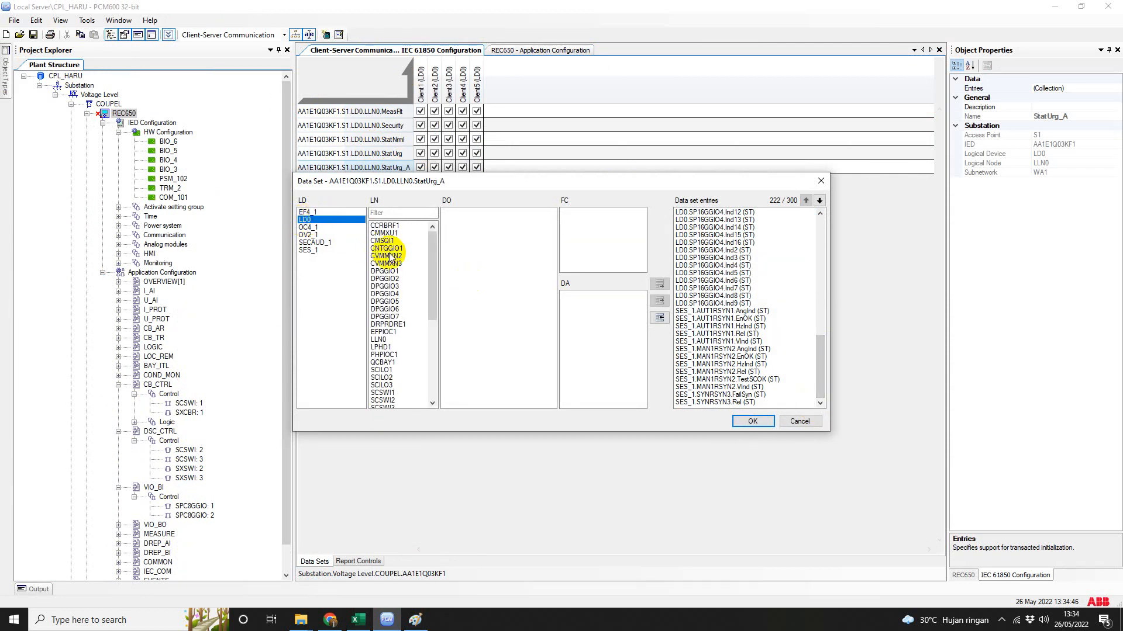
pyautogui.moveTo(434, 260); pyautogui.dragTo(426, 197)
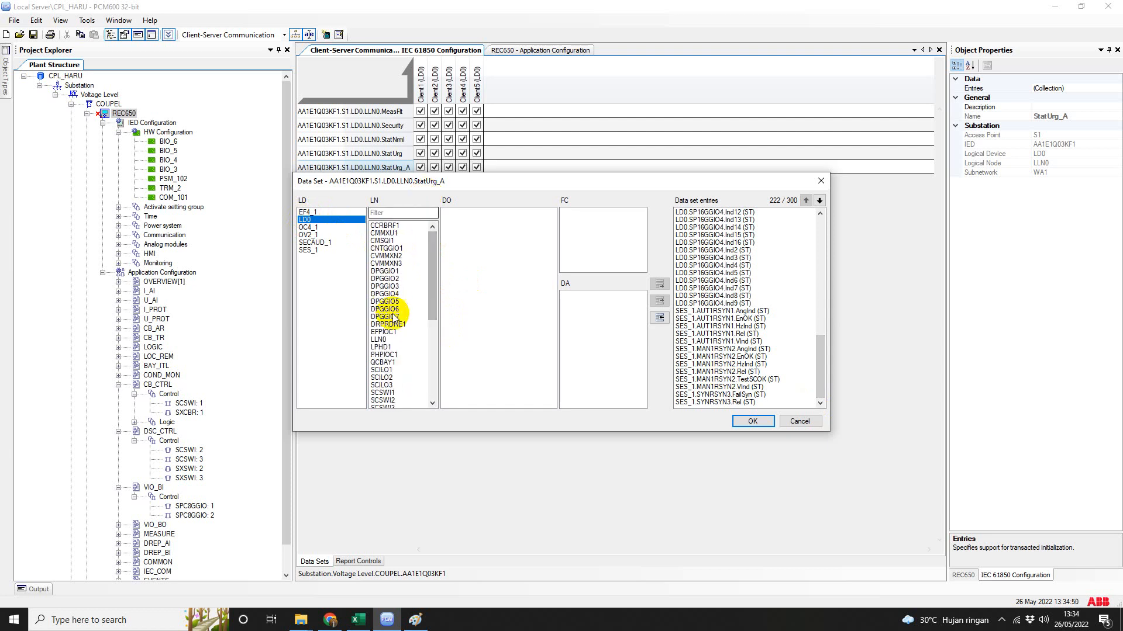
pyautogui.click(394, 273)
pyautogui.click(393, 279)
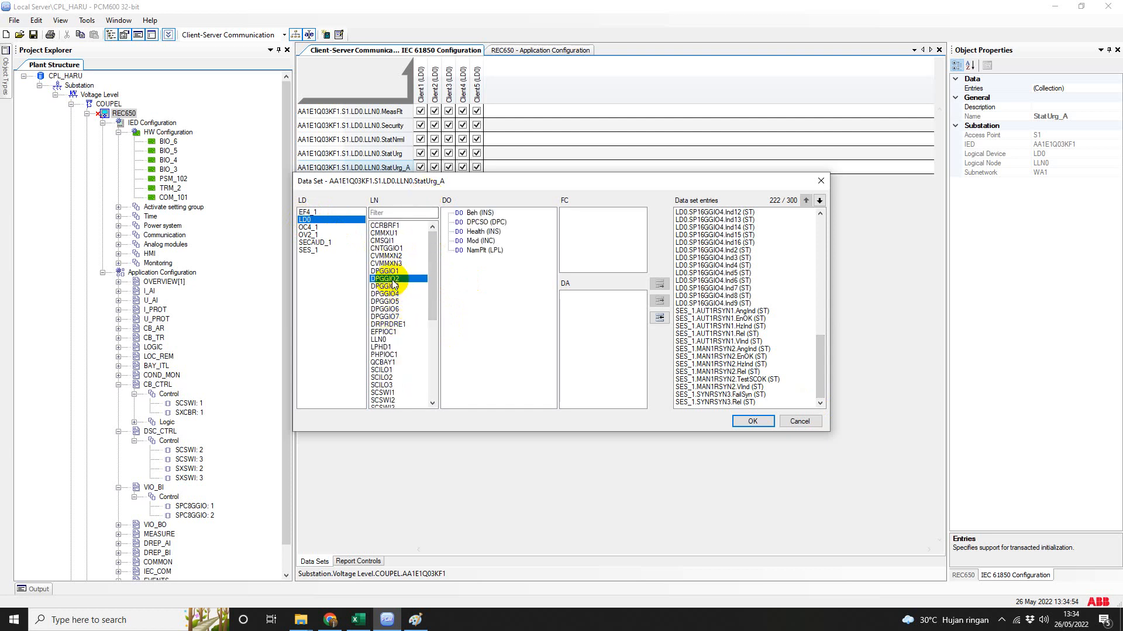
pyautogui.click(485, 222)
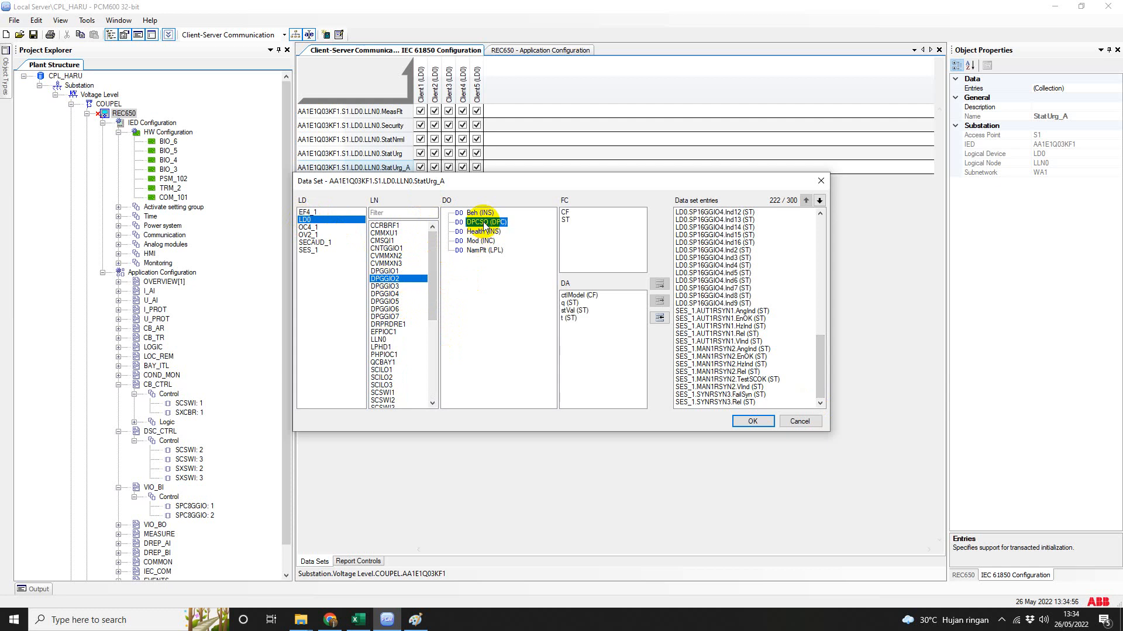
pyautogui.click(566, 213)
pyautogui.click(567, 220)
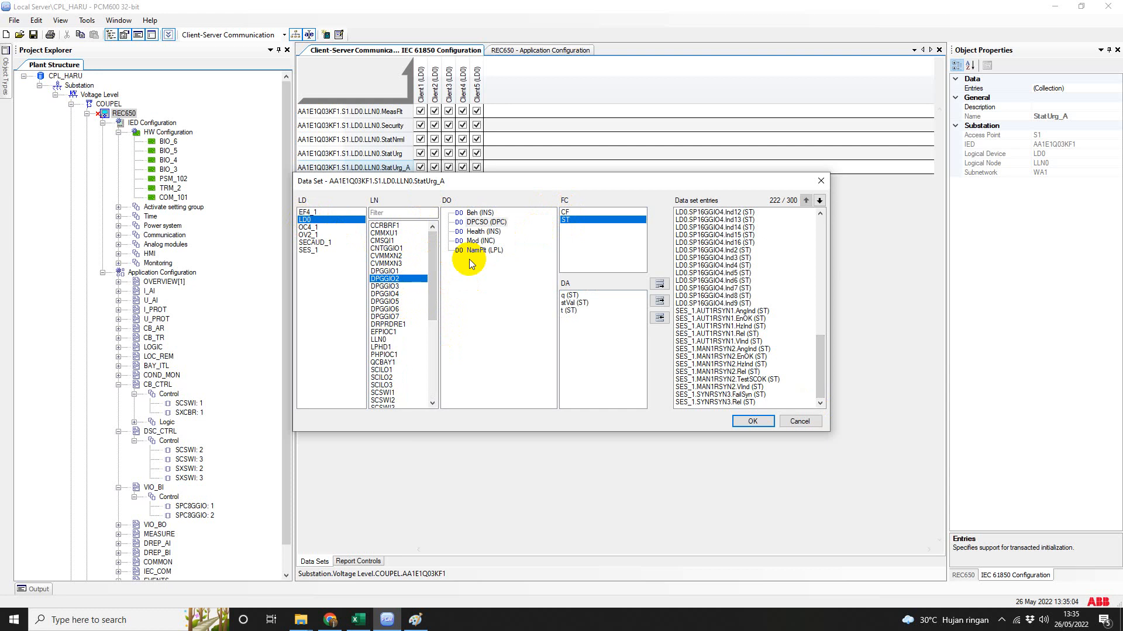
# Add the DPCSO data object of DPGGIO7 with functional constraint ST to the StatUrg_A data set and accept it.
pyautogui.click(393, 316)
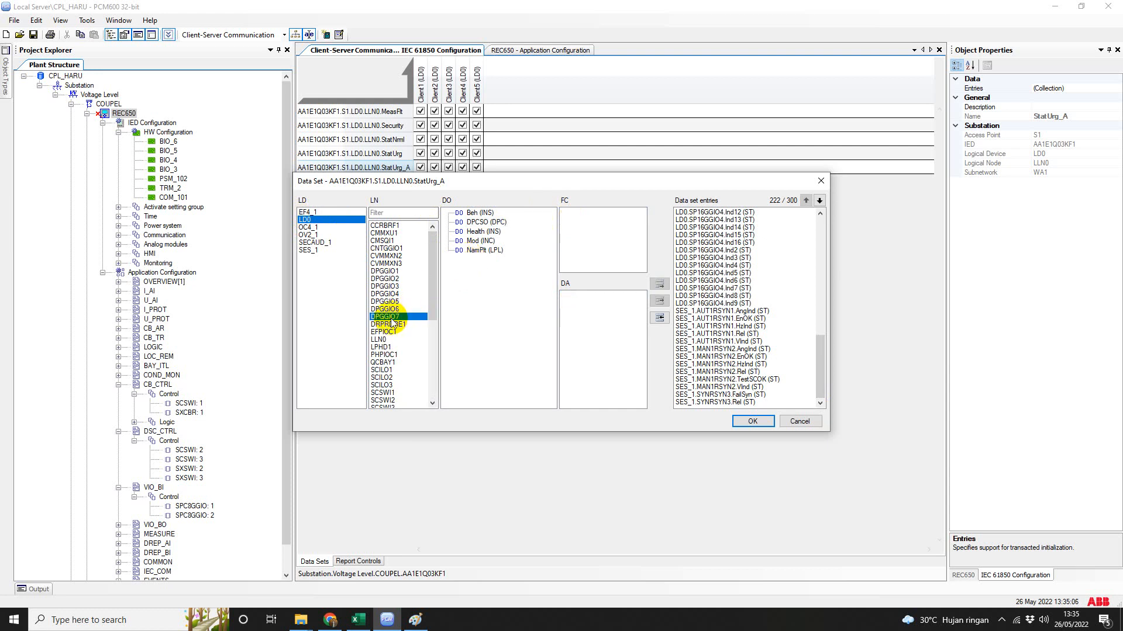
pyautogui.click(486, 222)
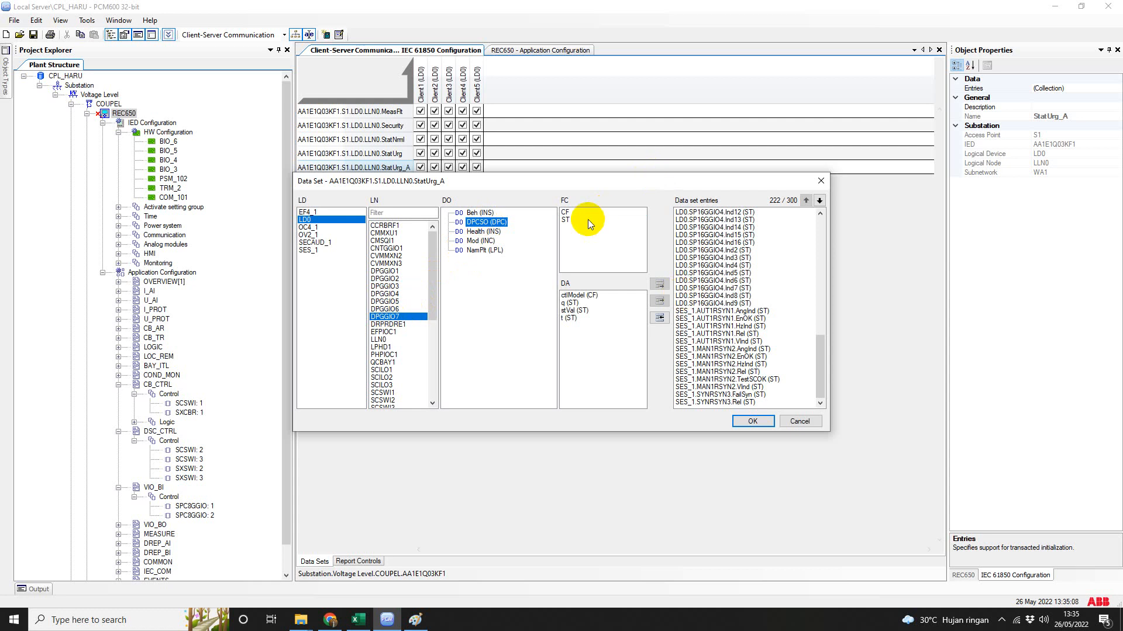
pyautogui.click(570, 222)
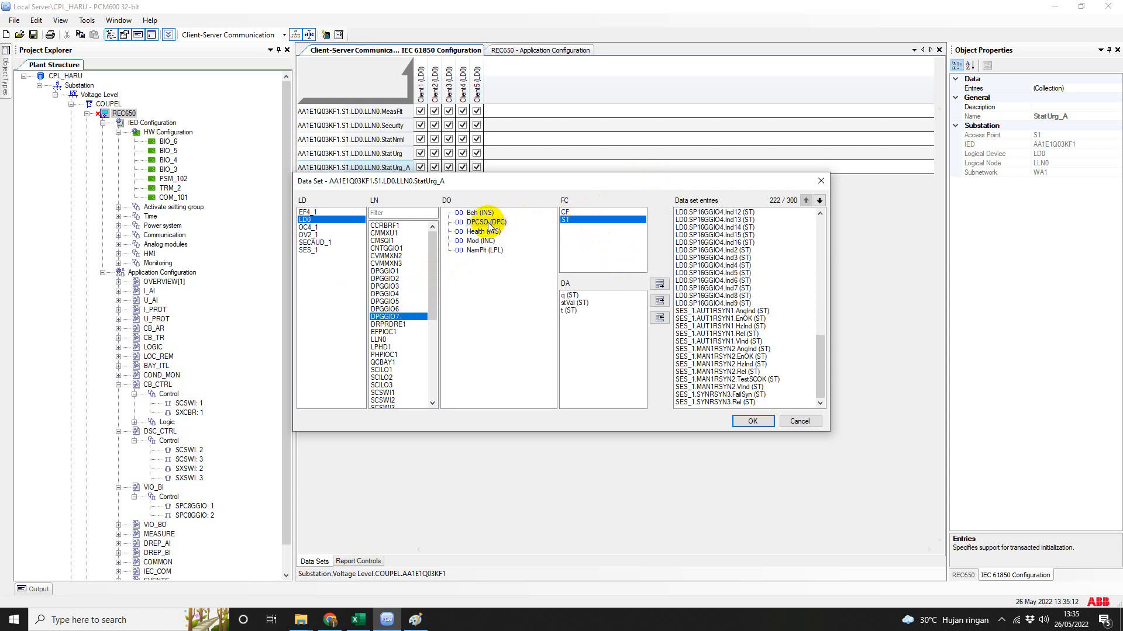
pyautogui.click(487, 222)
pyautogui.click(571, 219)
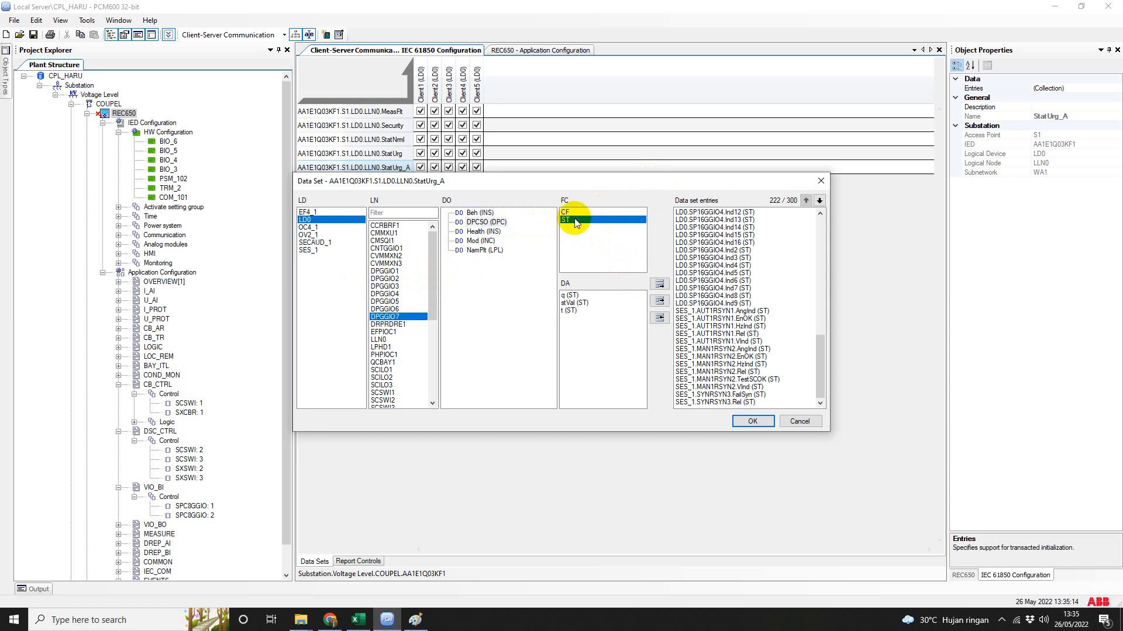
pyautogui.click(659, 285)
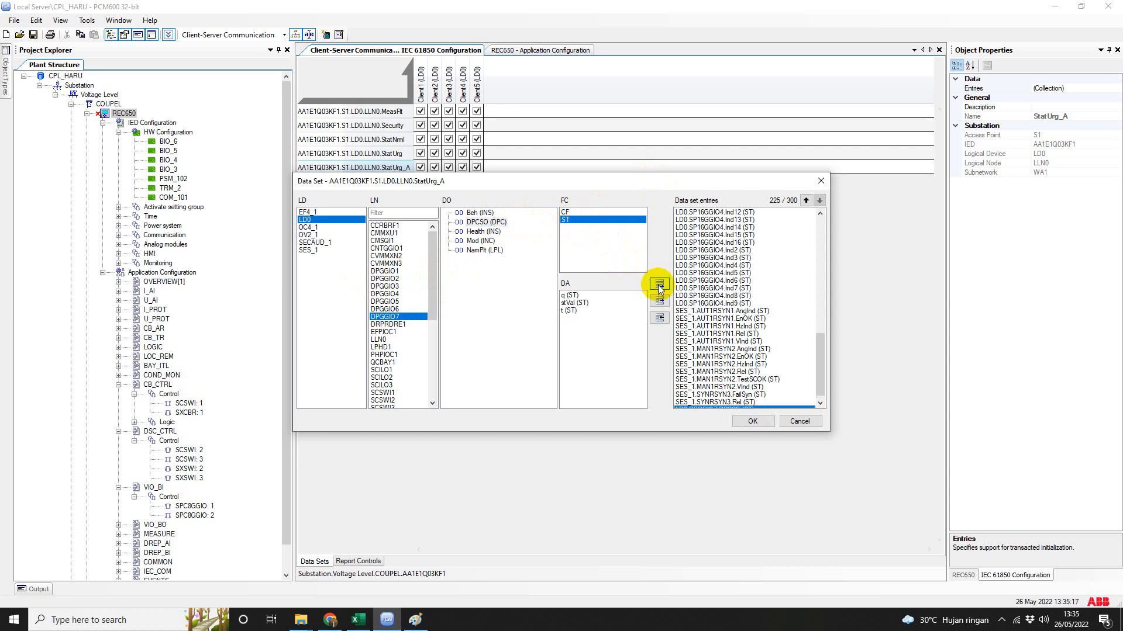
pyautogui.click(812, 364)
pyautogui.click(820, 405)
pyautogui.click(749, 402)
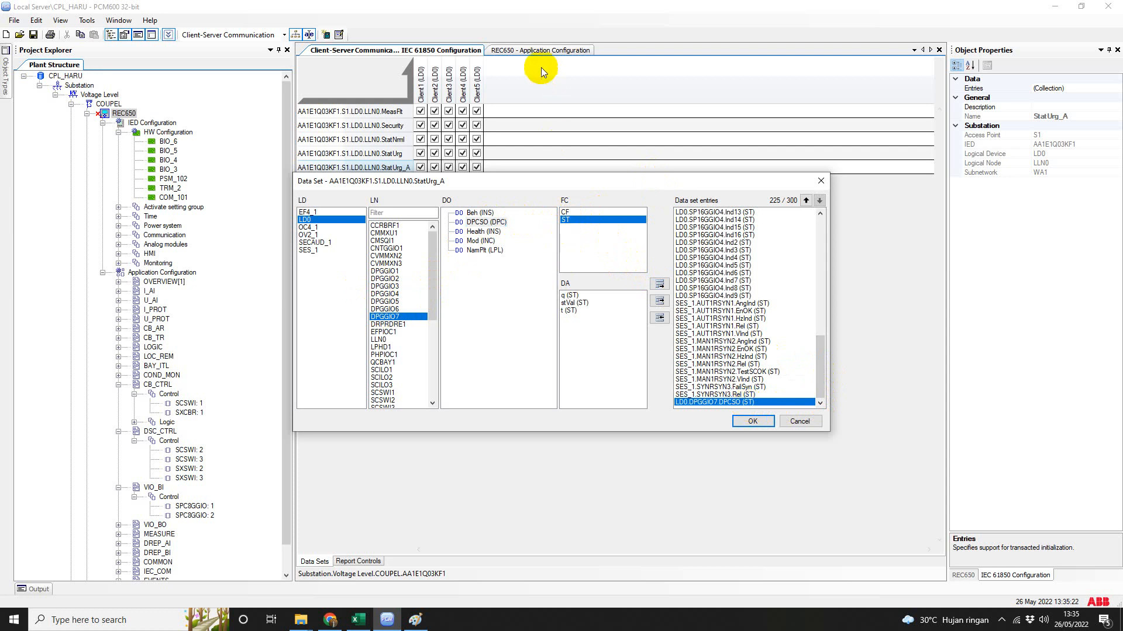
pyautogui.click(756, 423)
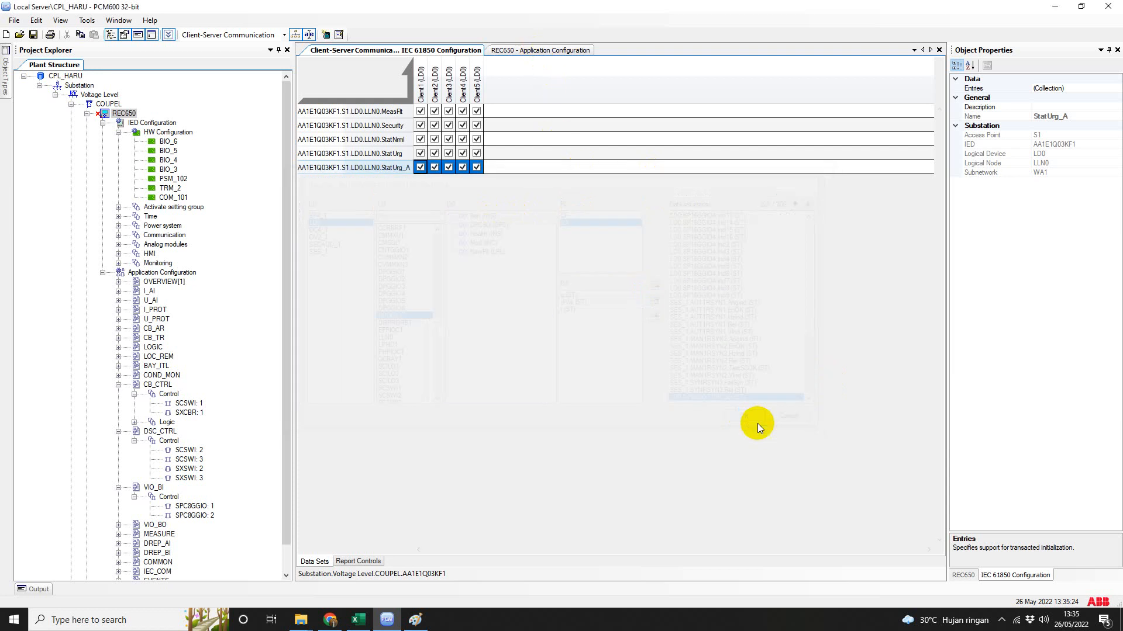
# Return to the REC650 application configuration and check the instance number of the DPGGIO block below CBF.
pyautogui.click(541, 55)
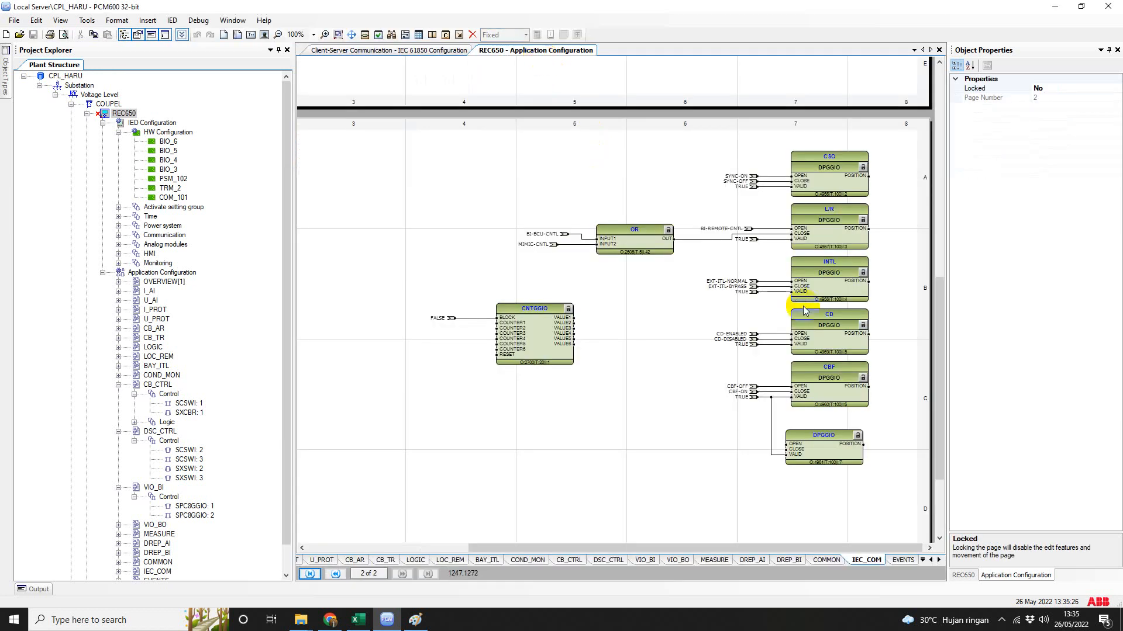
pyautogui.click(840, 549)
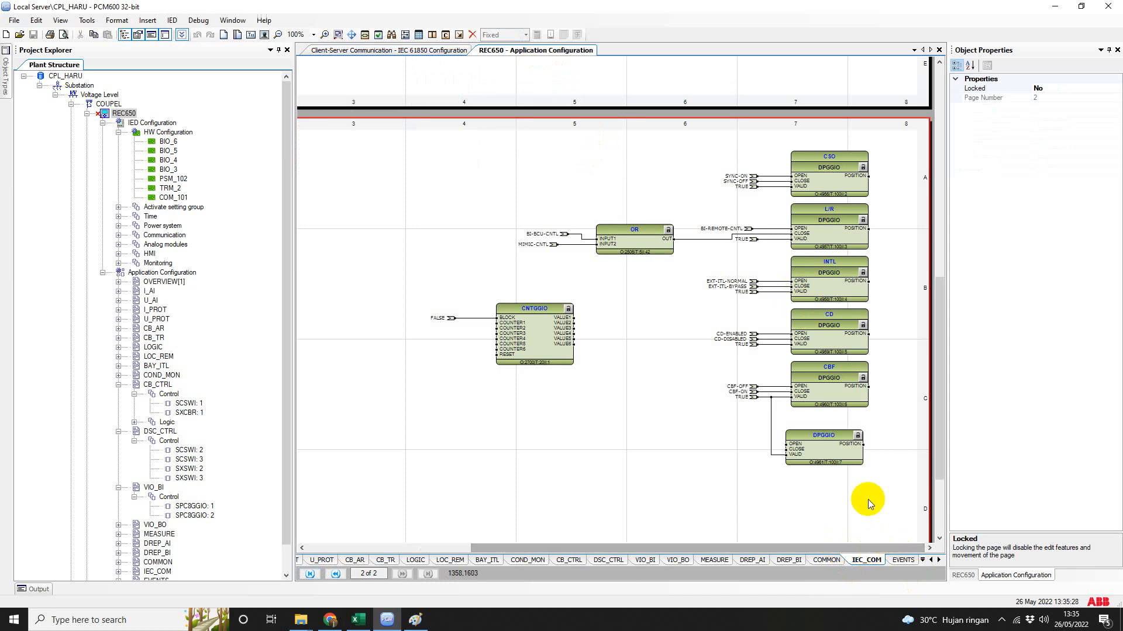
pyautogui.rightClick(577, 464)
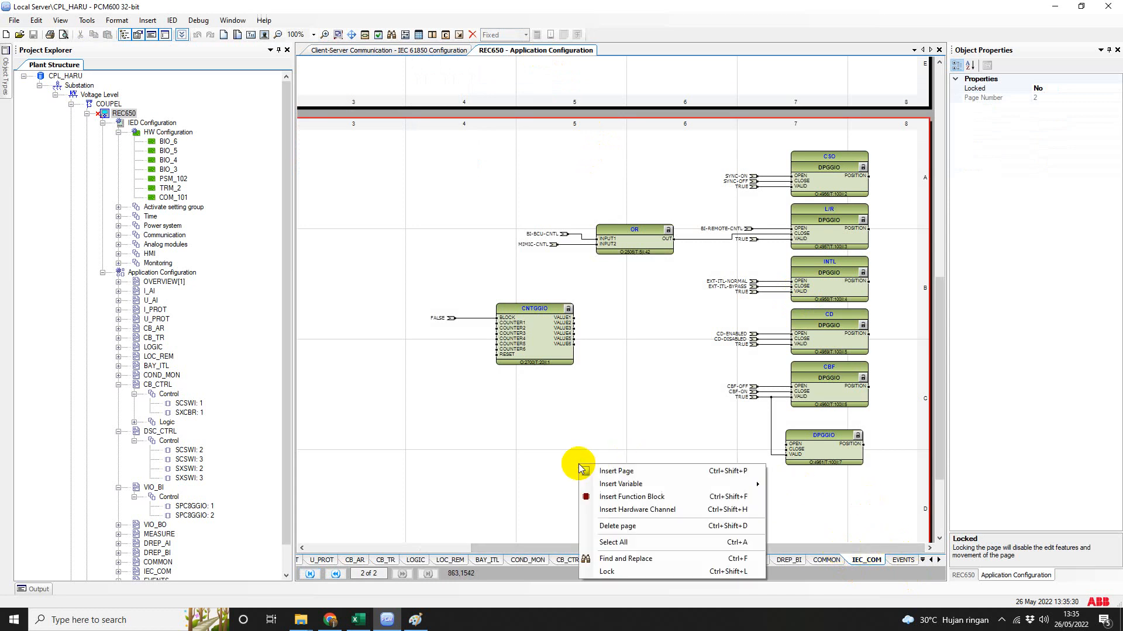
pyautogui.click(861, 503)
pyautogui.click(837, 452)
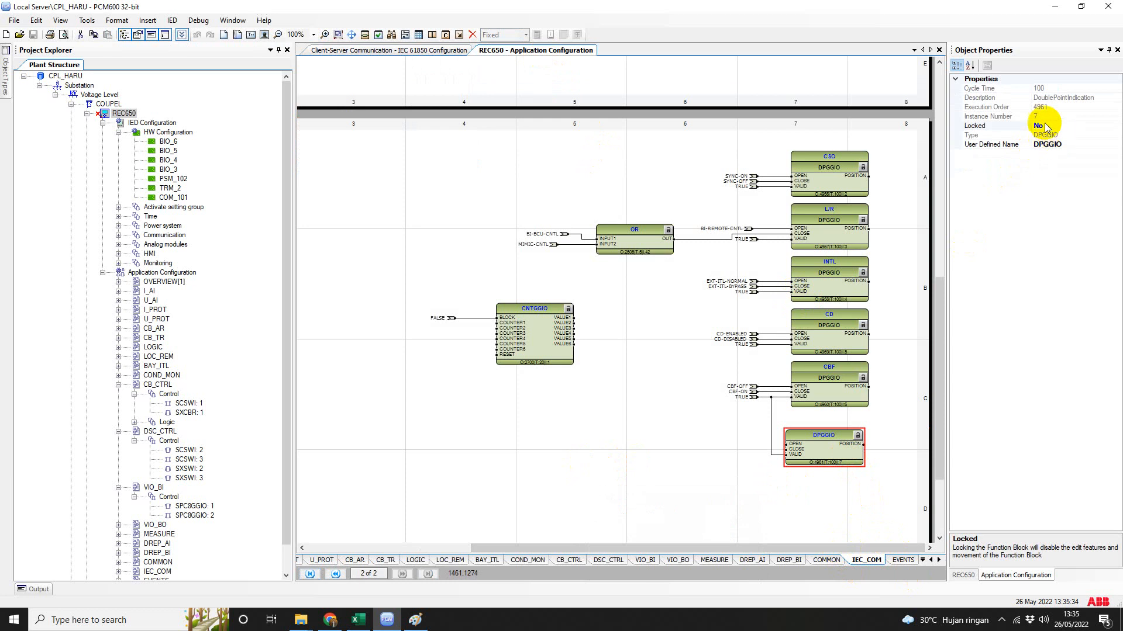
pyautogui.click(1041, 117)
pyautogui.click(810, 448)
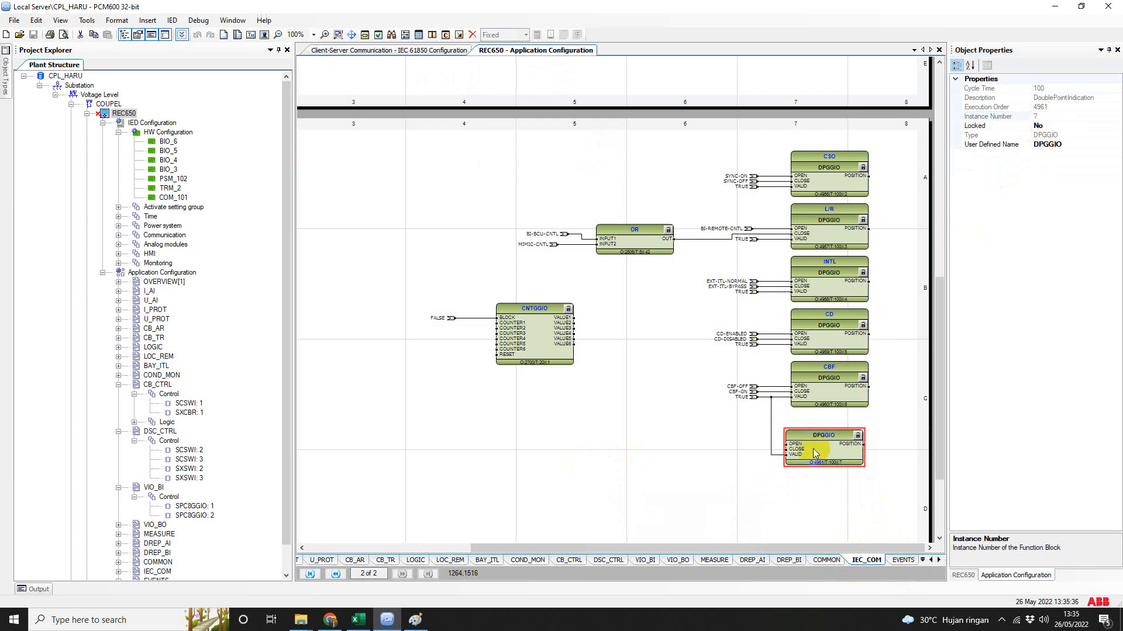
# Examine the OPEN, CLOSE and VALID inputs of the DPGGIO block below CBF.
pyautogui.moveTo(787, 450); pyautogui.dragTo(670, 432)
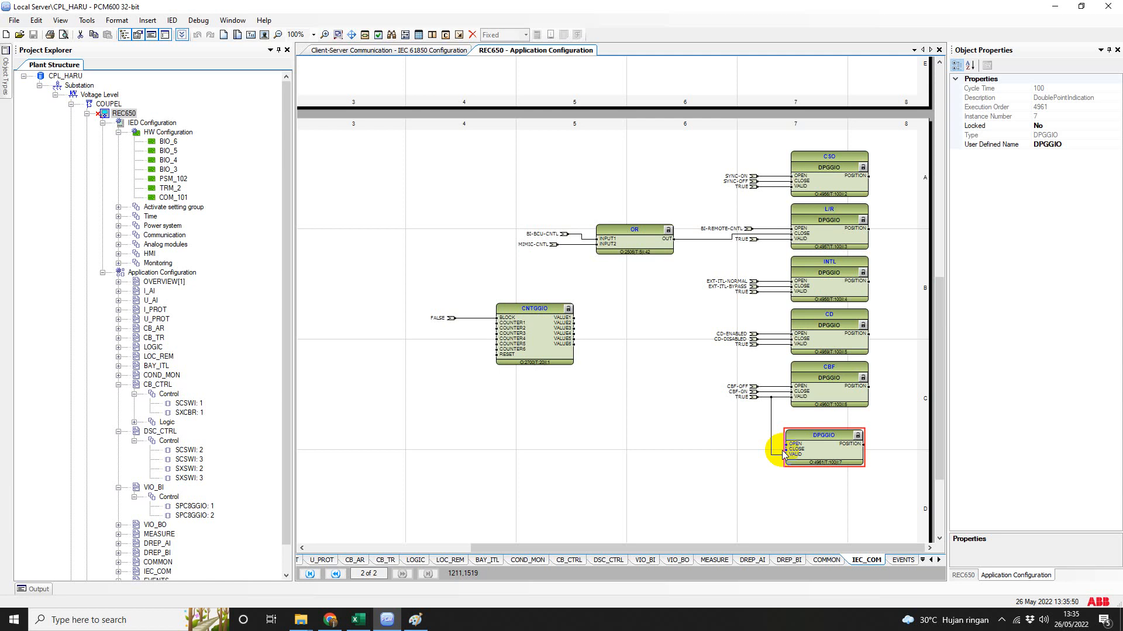
pyautogui.click(708, 476)
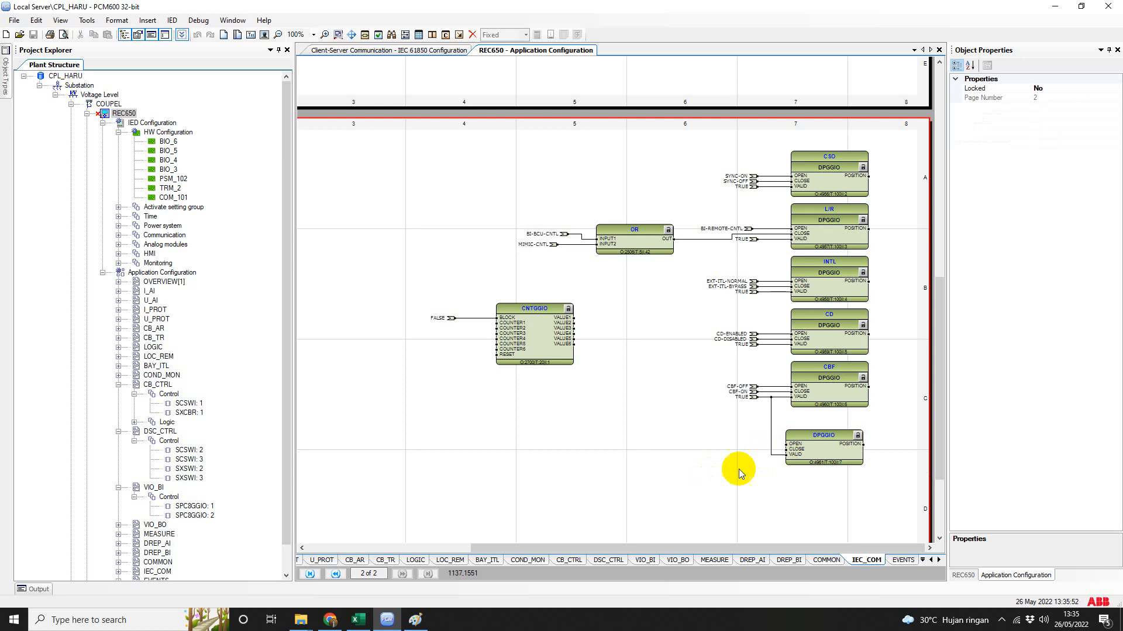
pyautogui.click(833, 460)
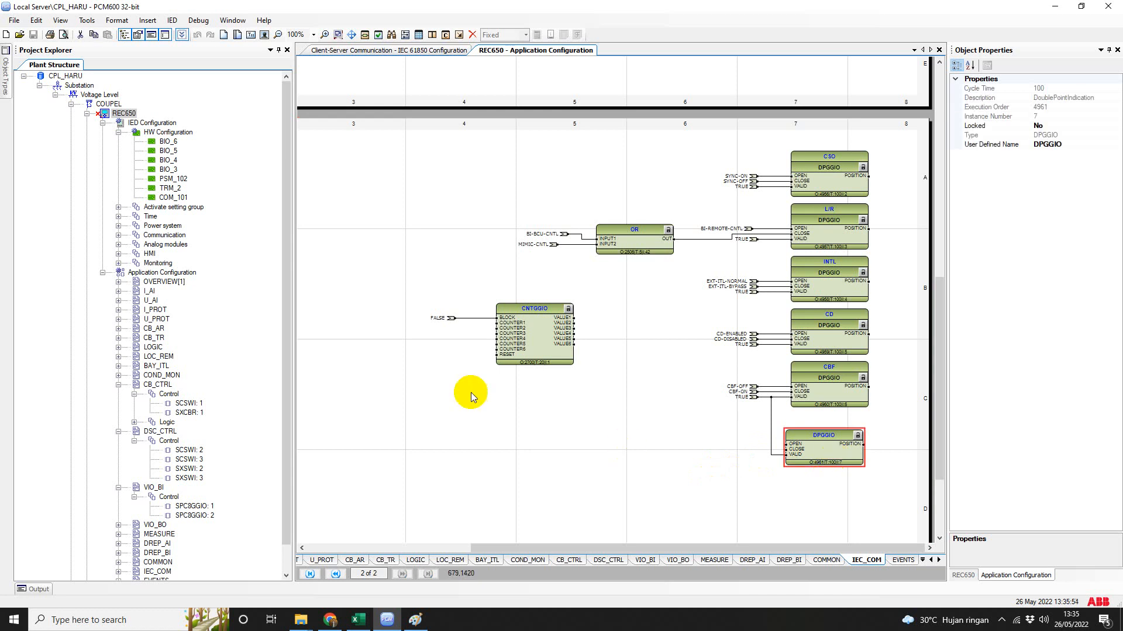
# Close the REC650 application configuration and the IEC 61850 client-server communication editor.
pyautogui.click(397, 51)
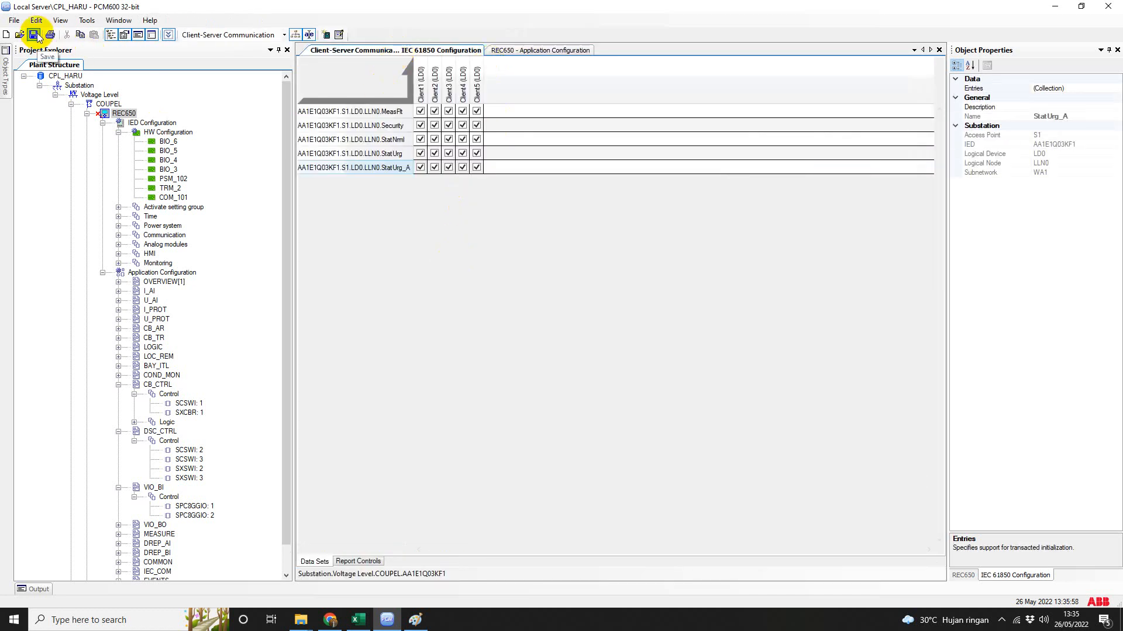
pyautogui.click(582, 51)
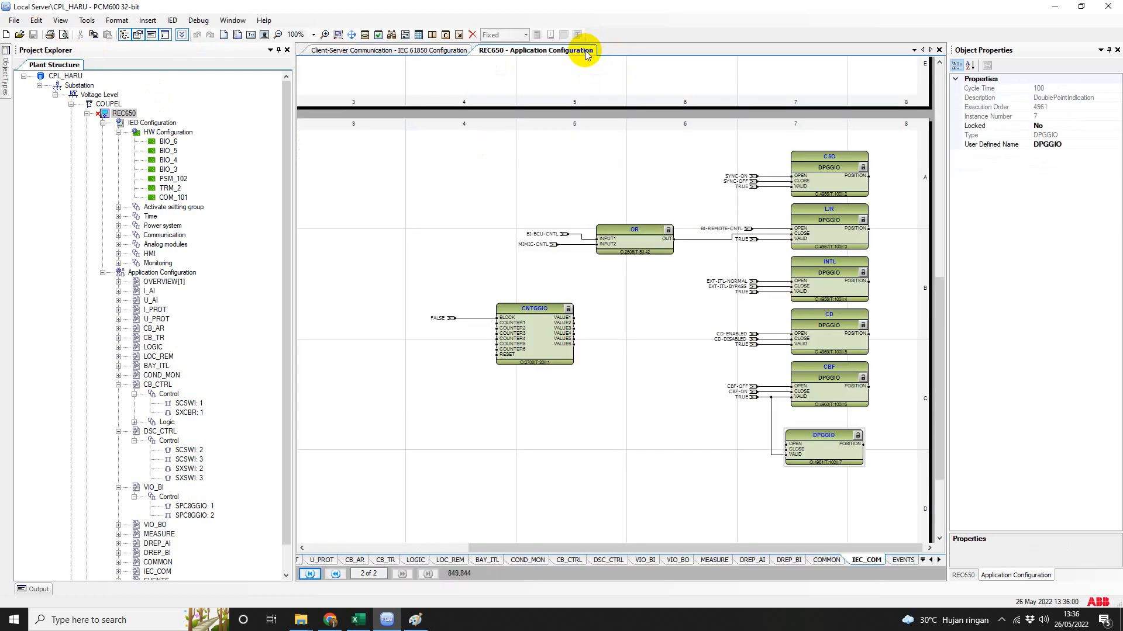
pyautogui.click(939, 51)
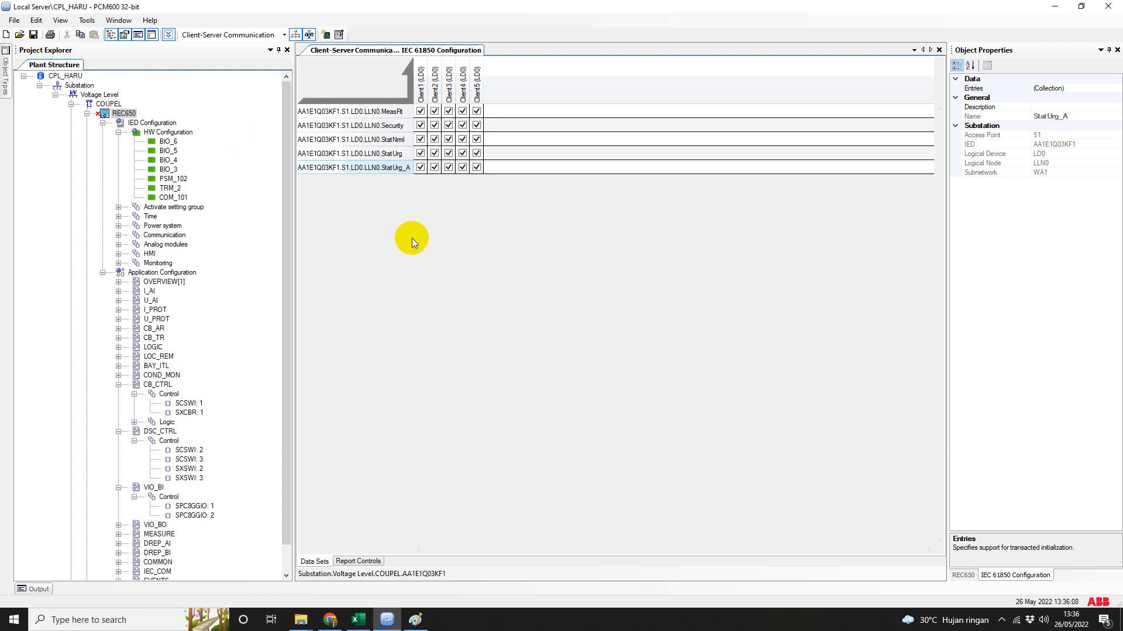
pyautogui.click(939, 51)
pyautogui.click(564, 323)
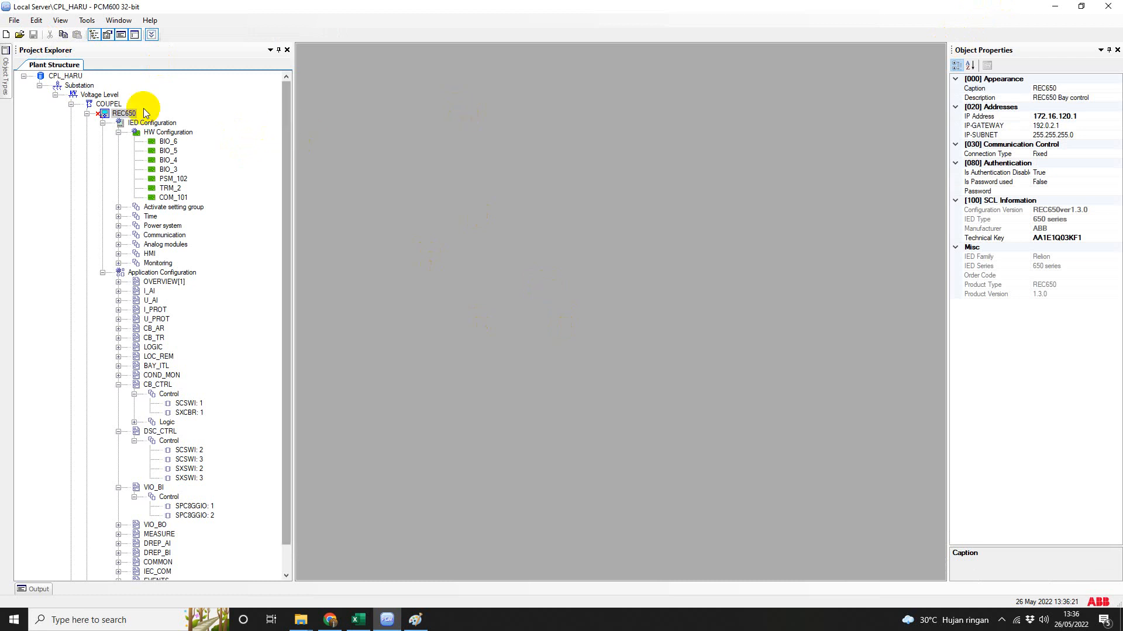
# Start exporting the REC650 IED, examine the available export file types, and view the RTU network sketch in Paint.
pyautogui.click(124, 114)
pyautogui.rightClick(124, 114)
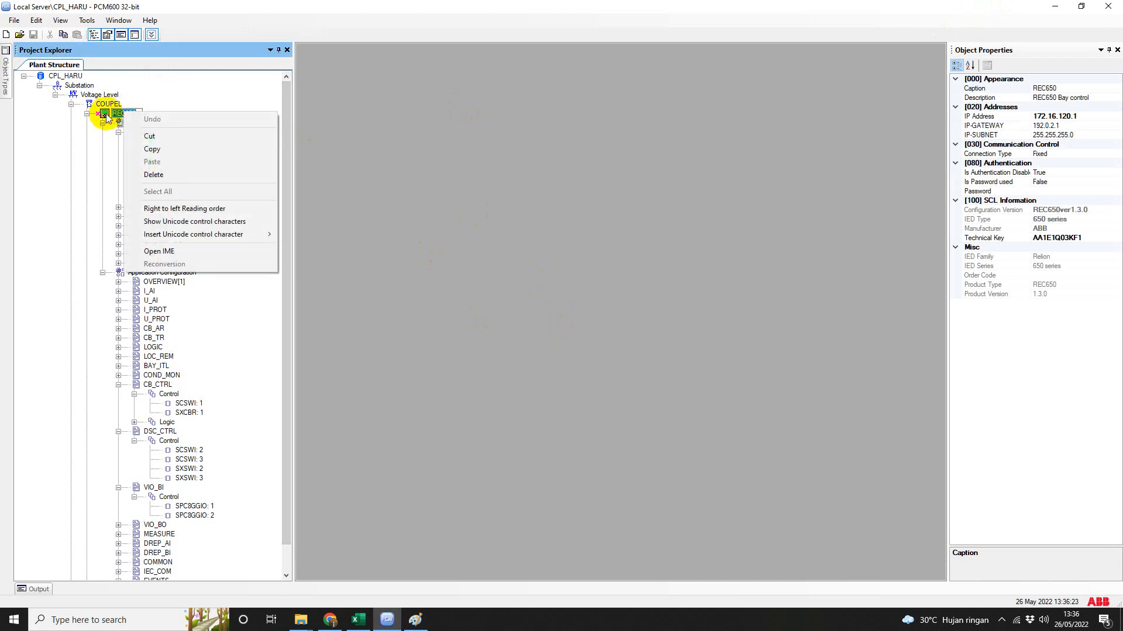
pyautogui.click(124, 114)
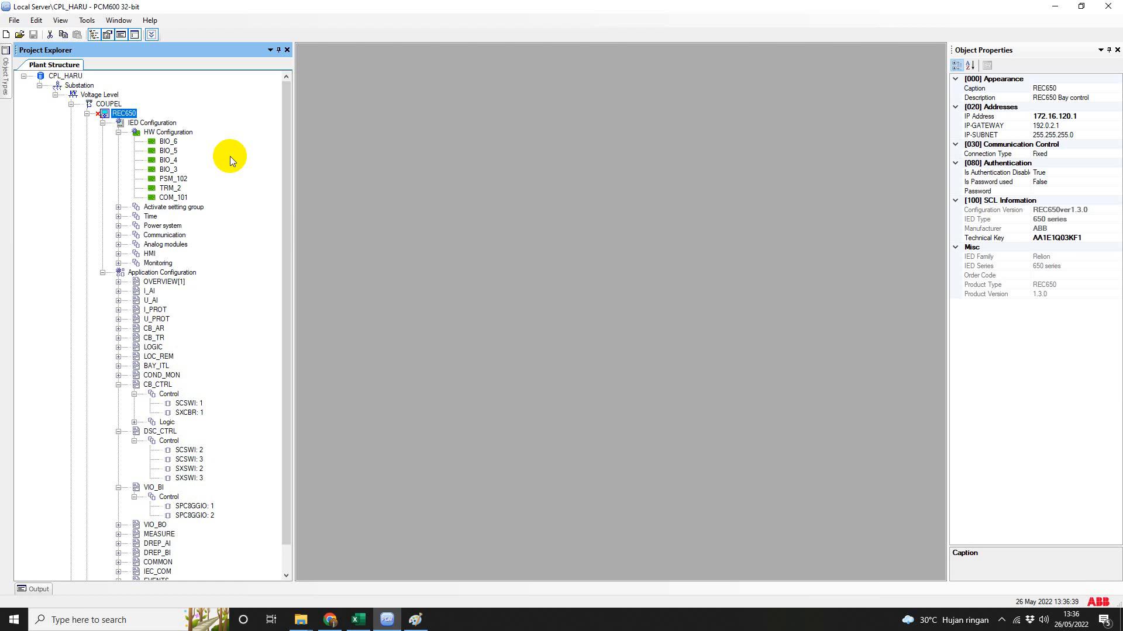
pyautogui.rightClick(128, 118)
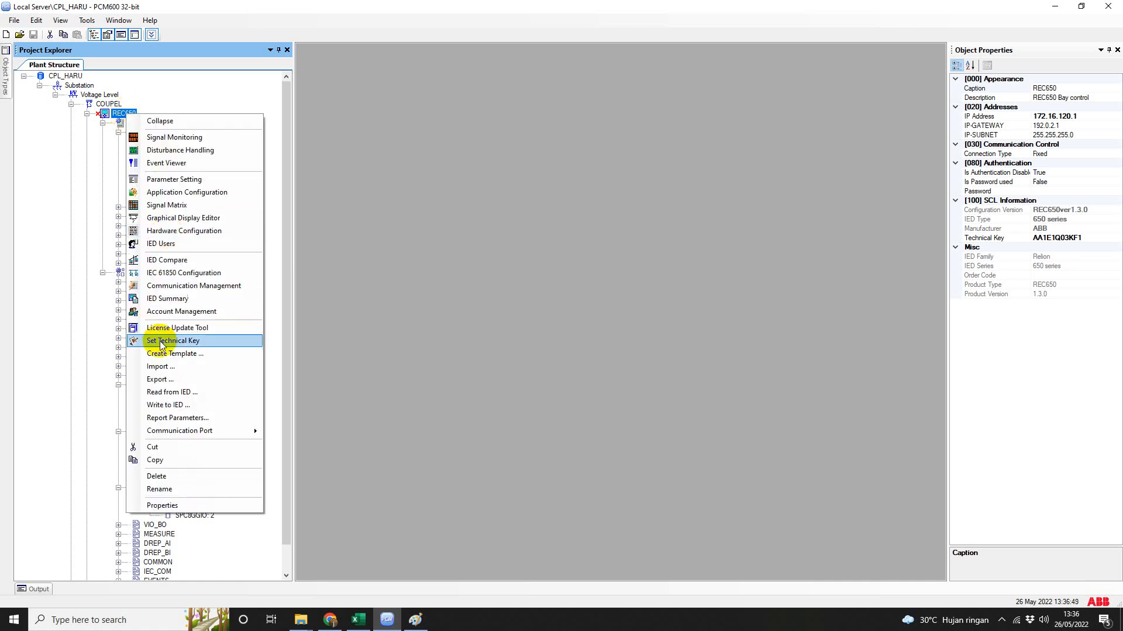
pyautogui.click(167, 381)
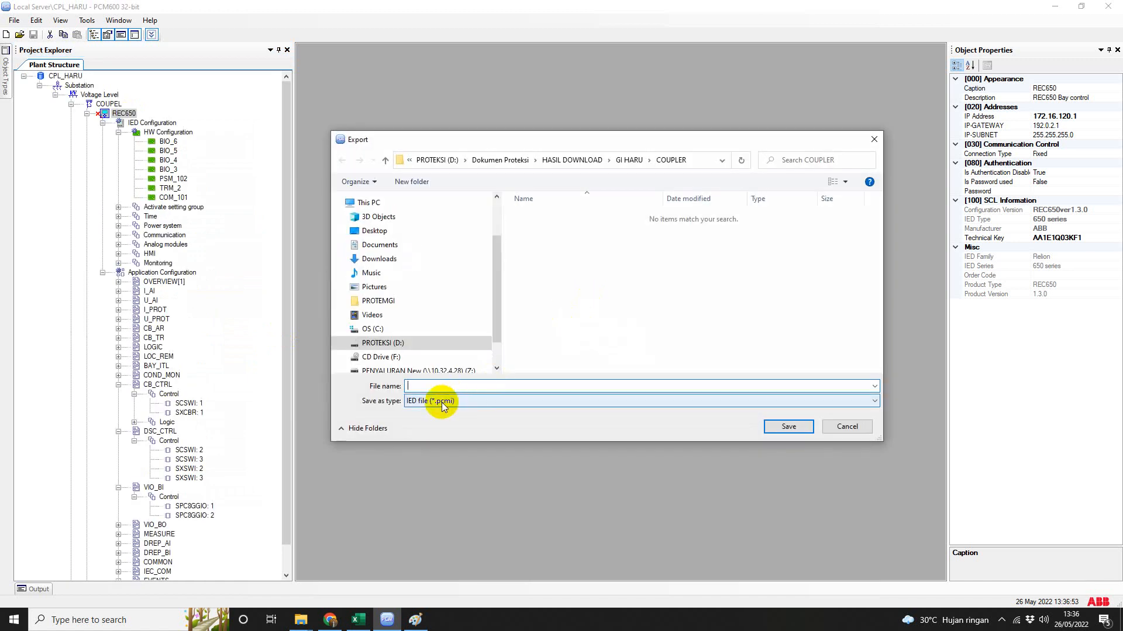
pyautogui.click(441, 402)
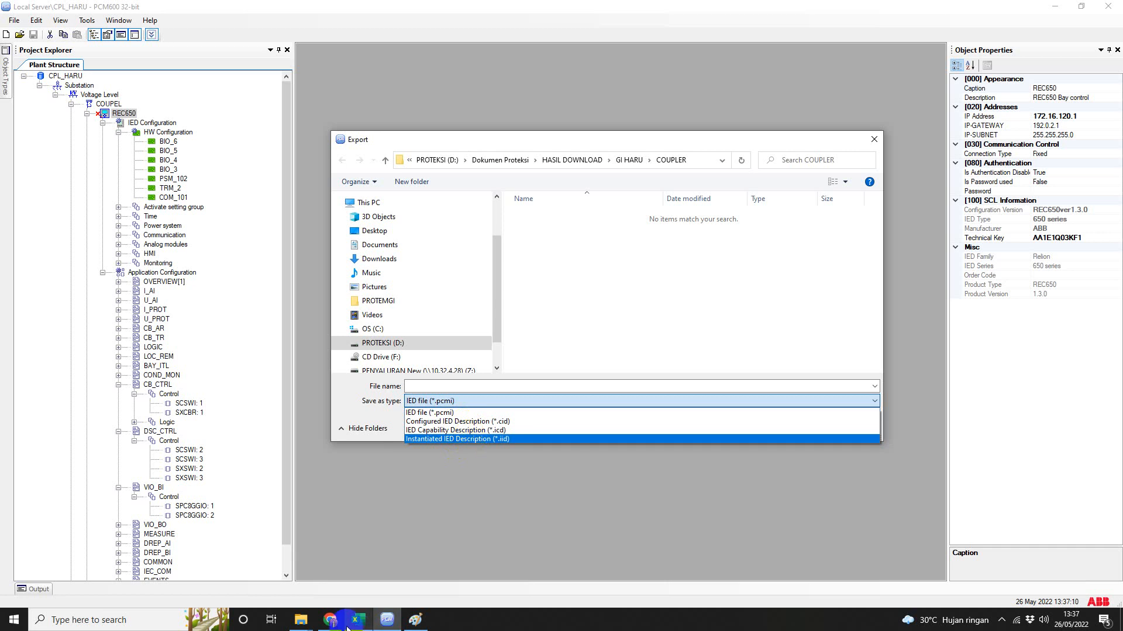
pyautogui.click(413, 621)
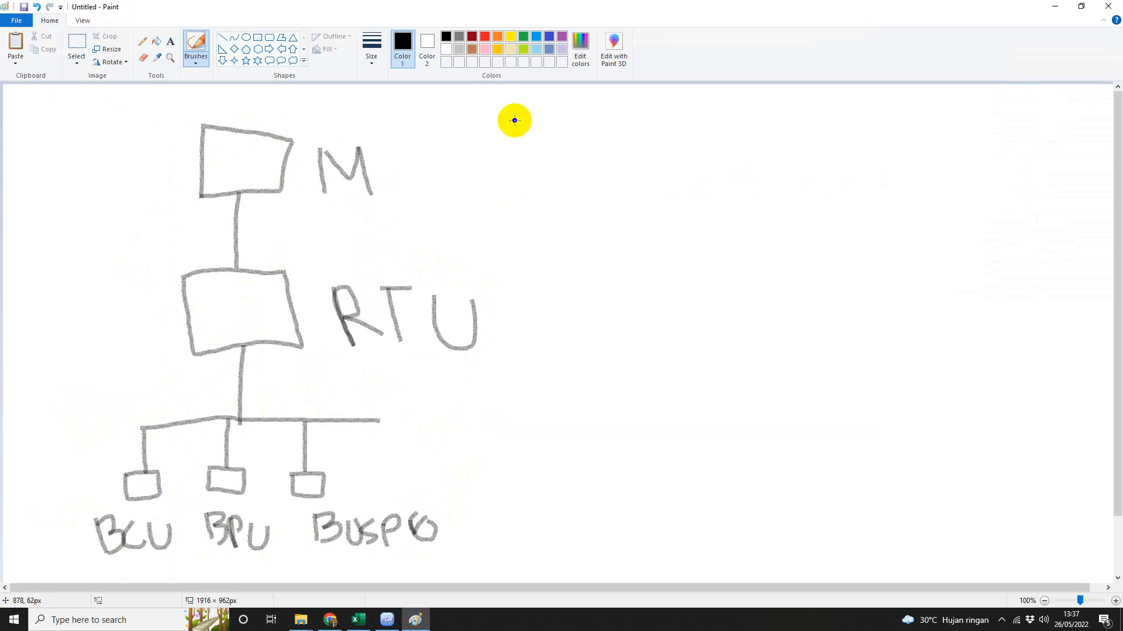
pyautogui.click(1054, 7)
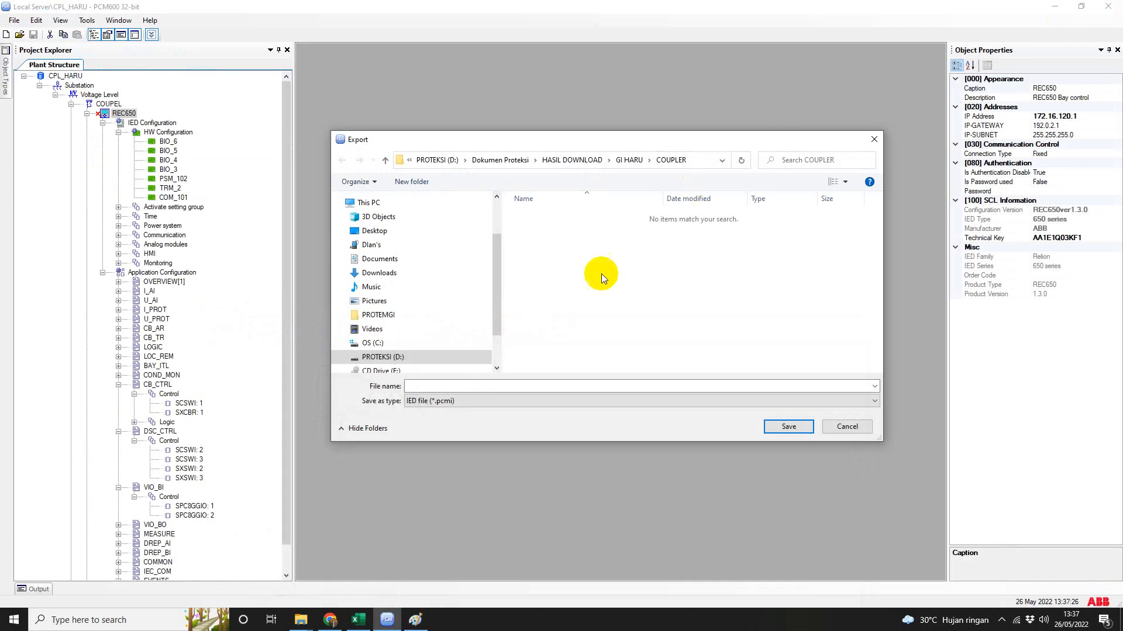
# Try an export as Configured IED Description (*.cid) with the existing name AA1E1Q03KF1_BCU_25.cid, and cancel it.
pyautogui.click(449, 401)
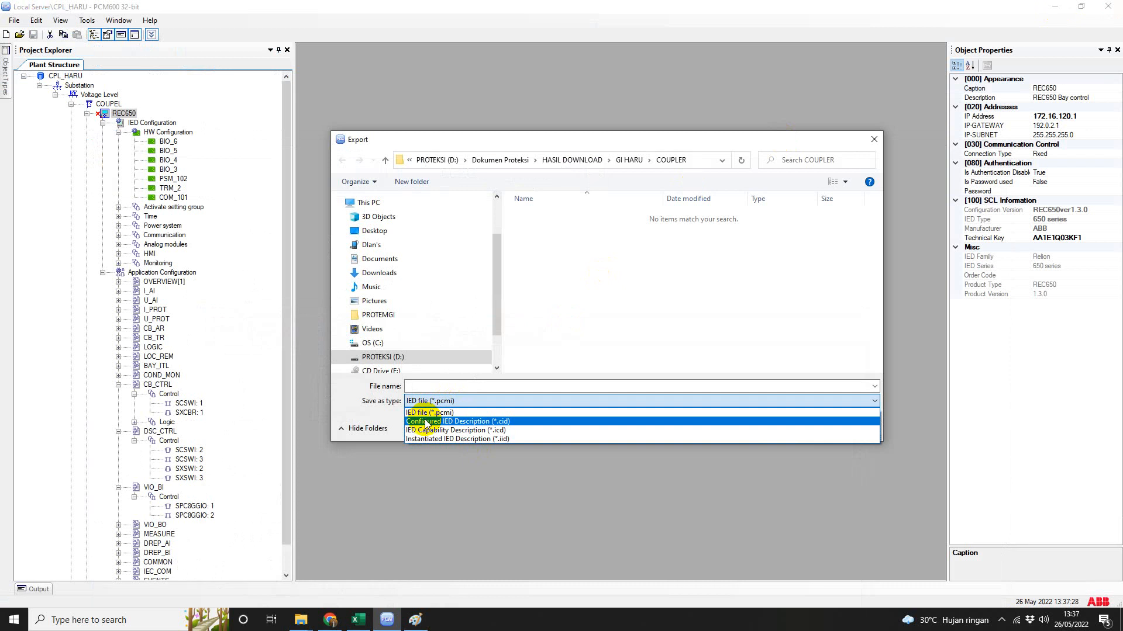
pyautogui.click(430, 421)
pyautogui.click(456, 384)
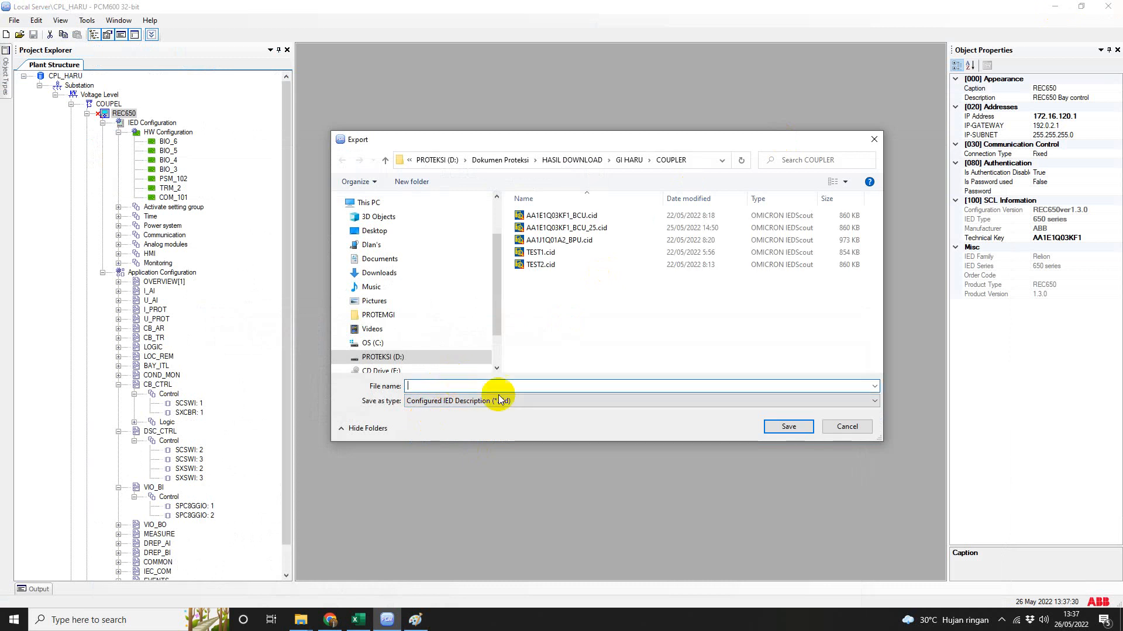
pyautogui.click(588, 229)
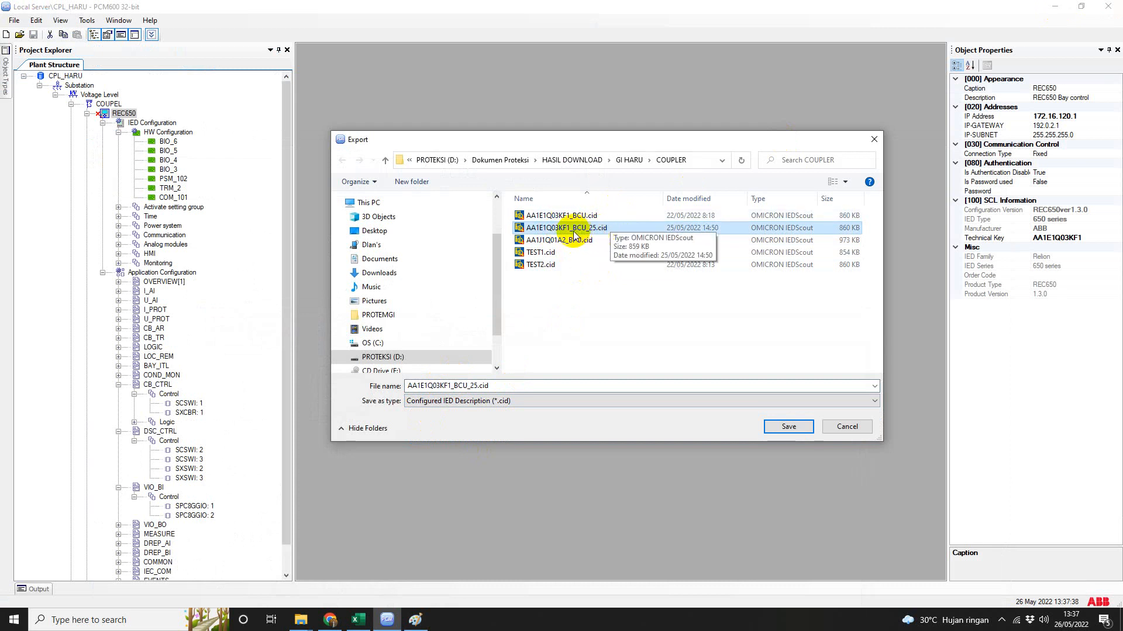
pyautogui.click(848, 426)
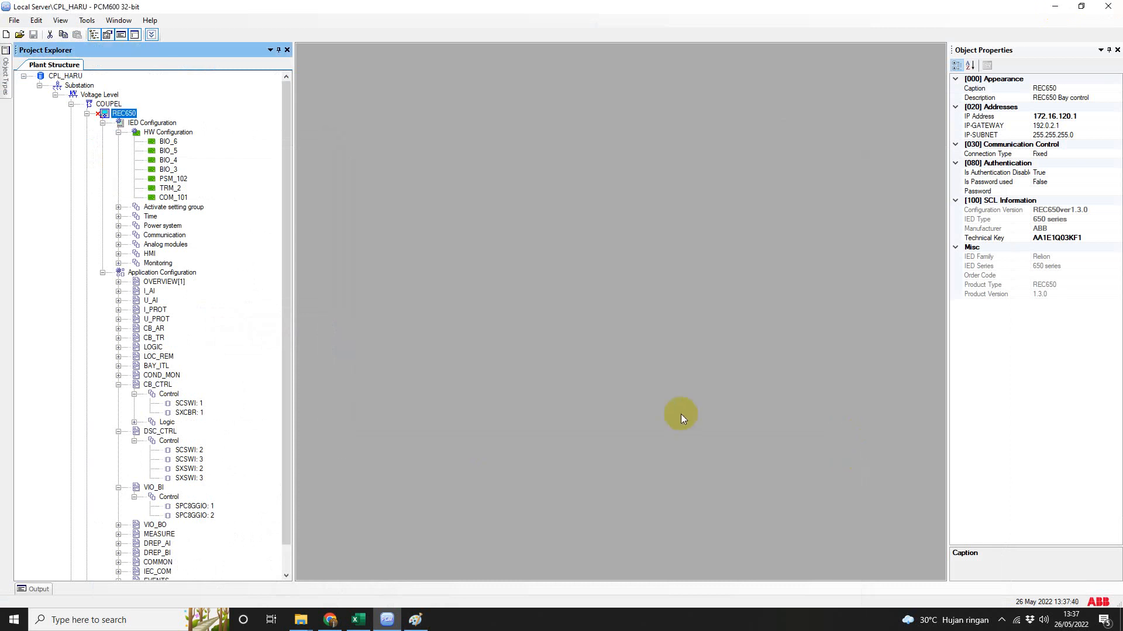
# Launch IEDScout.
pyautogui.press('super')
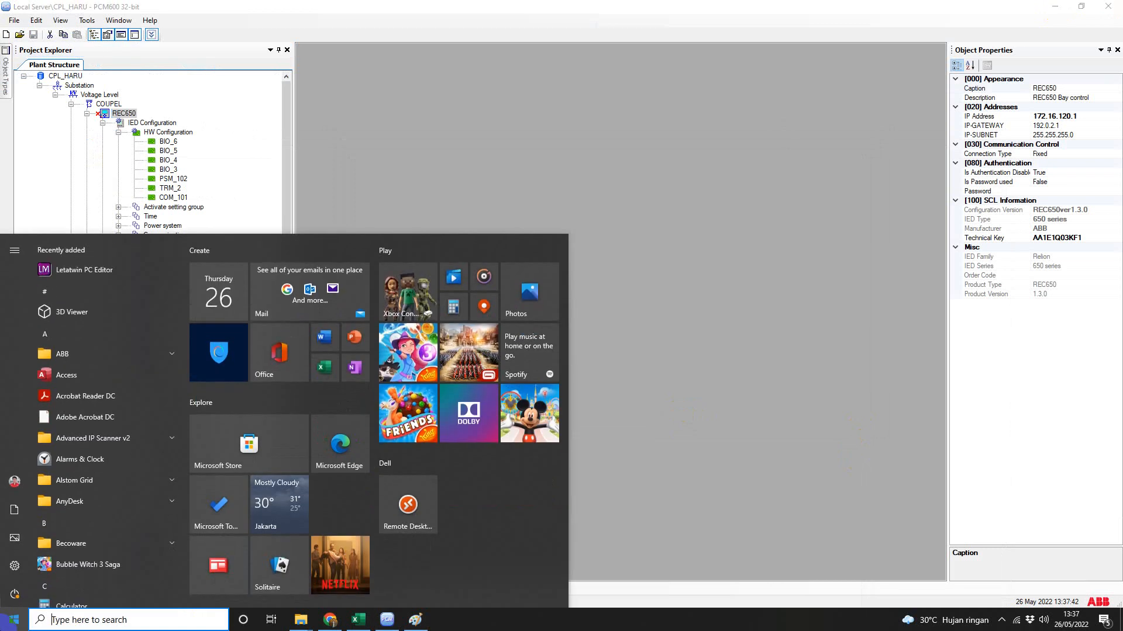
pyautogui.click(696, 289)
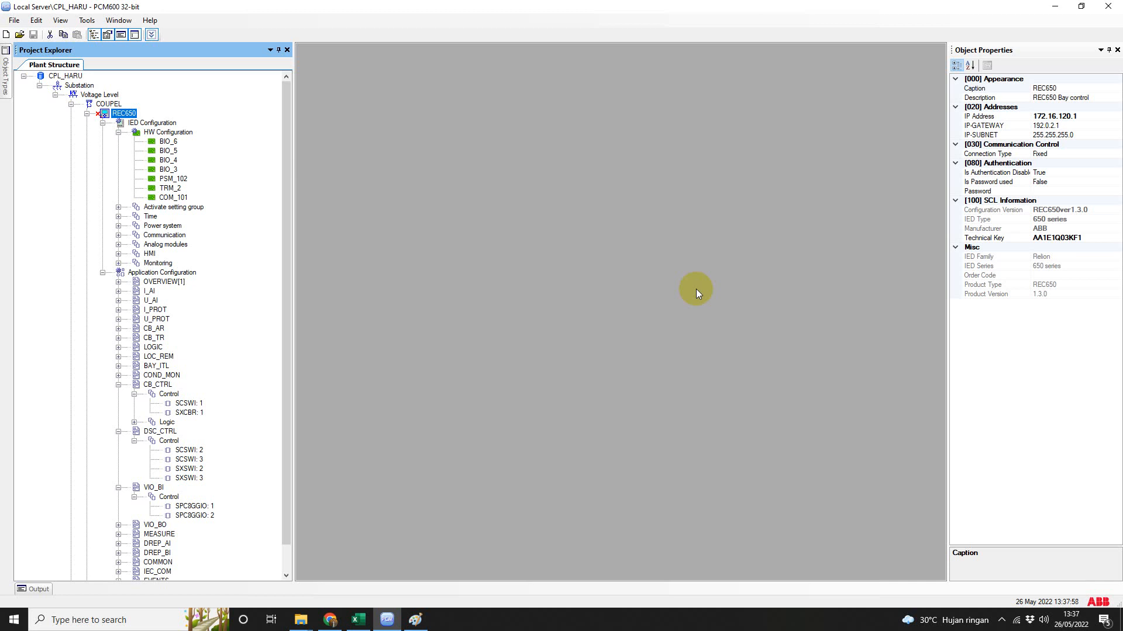
pyautogui.click(14, 620)
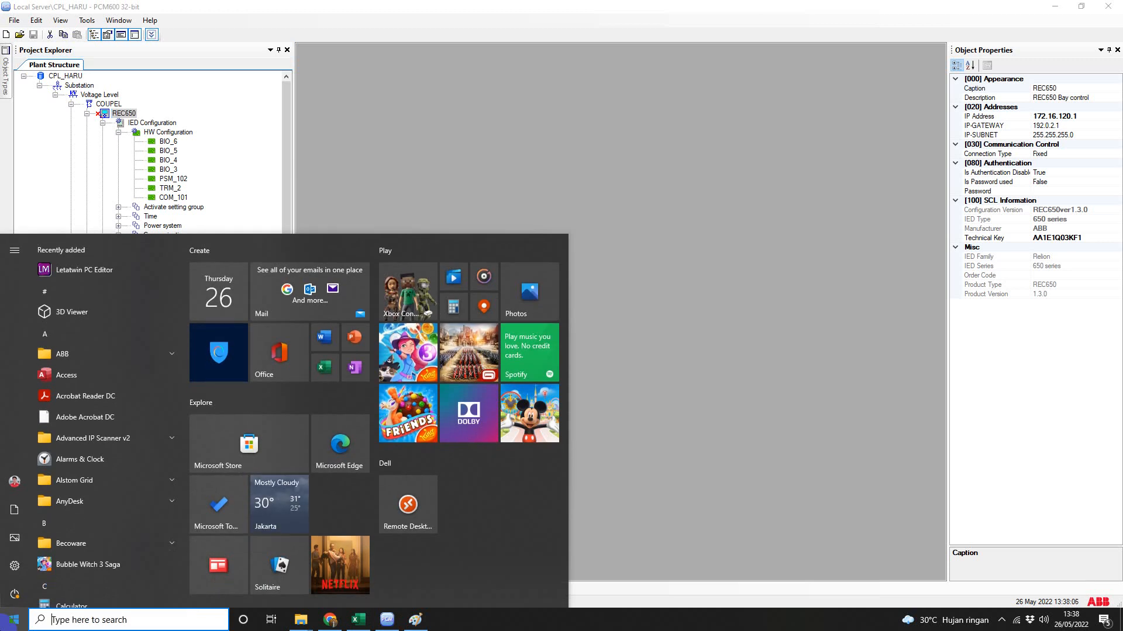
pyautogui.write('ie')
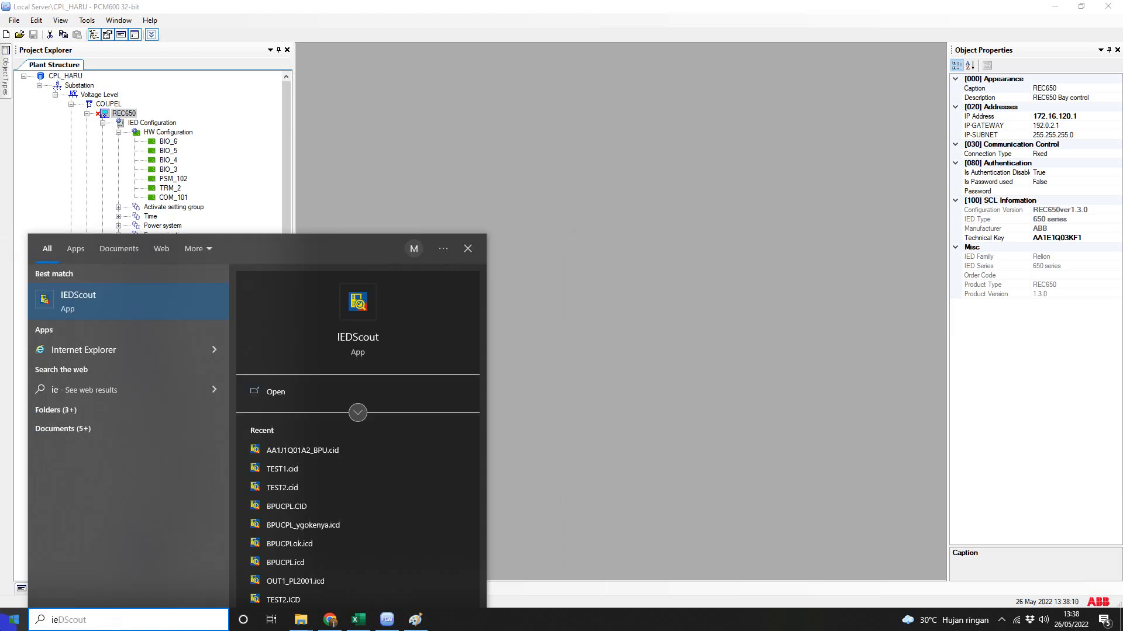
pyautogui.press('Return')
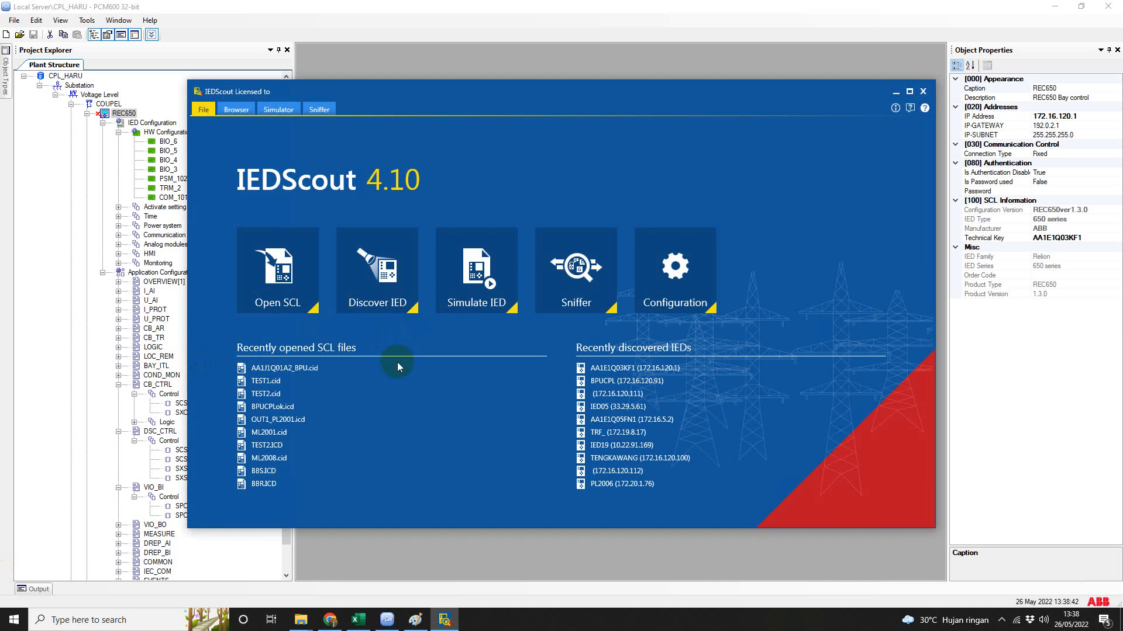
# Try to discover the IED AA1E1Q03KF1 at 172.16.120.1 from the previous connections, and cancel the discovery.
pyautogui.click(373, 273)
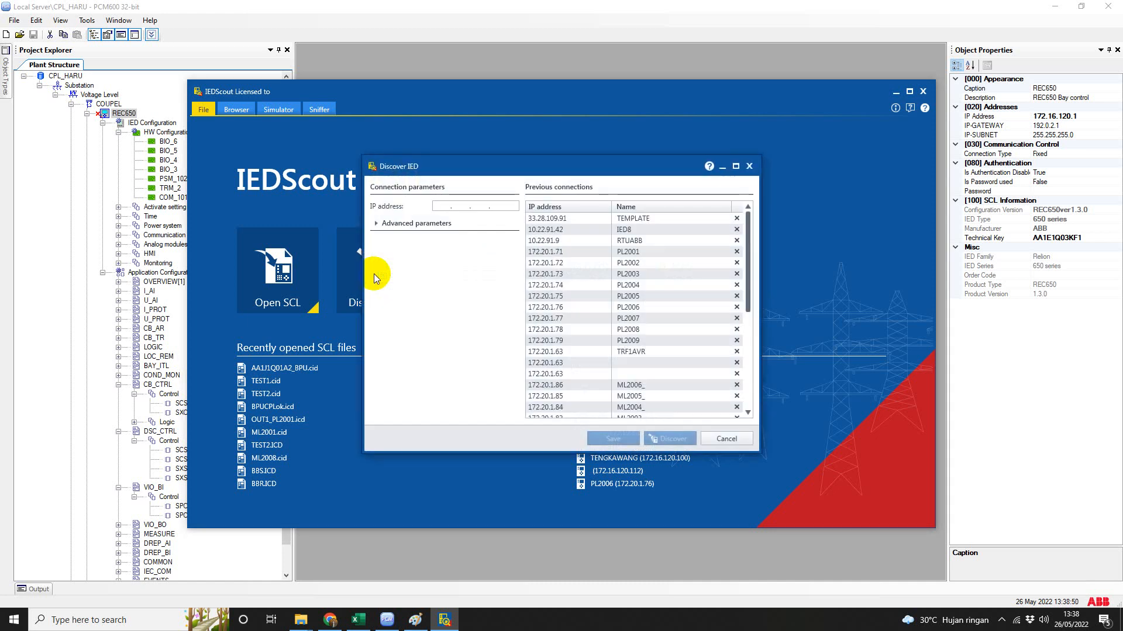
pyautogui.write('172 . . .')
pyautogui.scroll(-6, 594, 332)
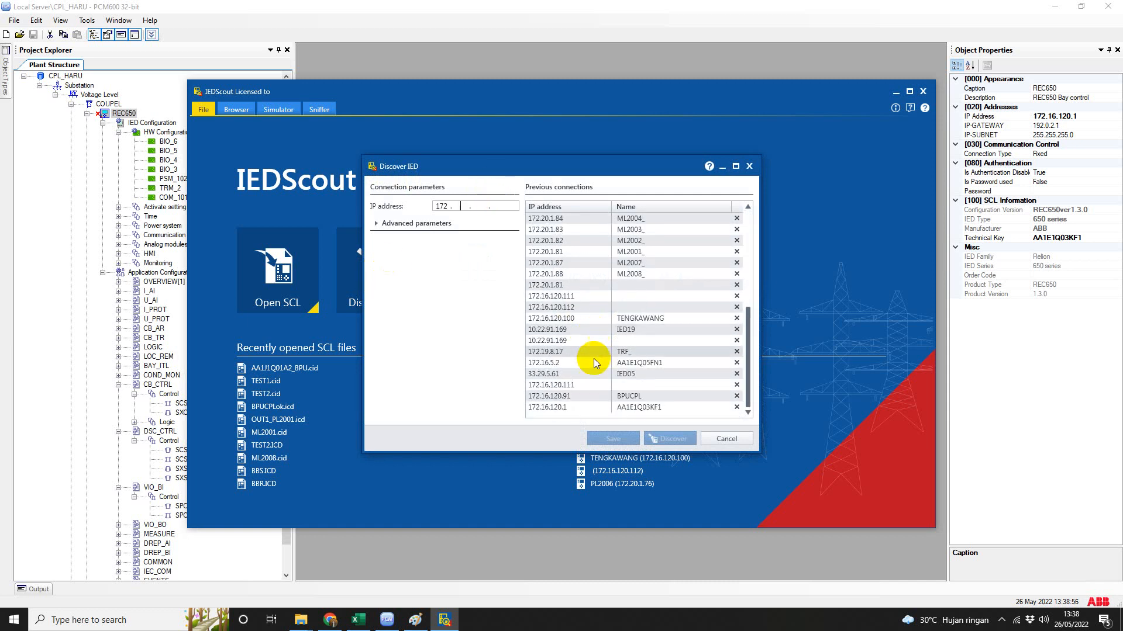
pyautogui.click(594, 406)
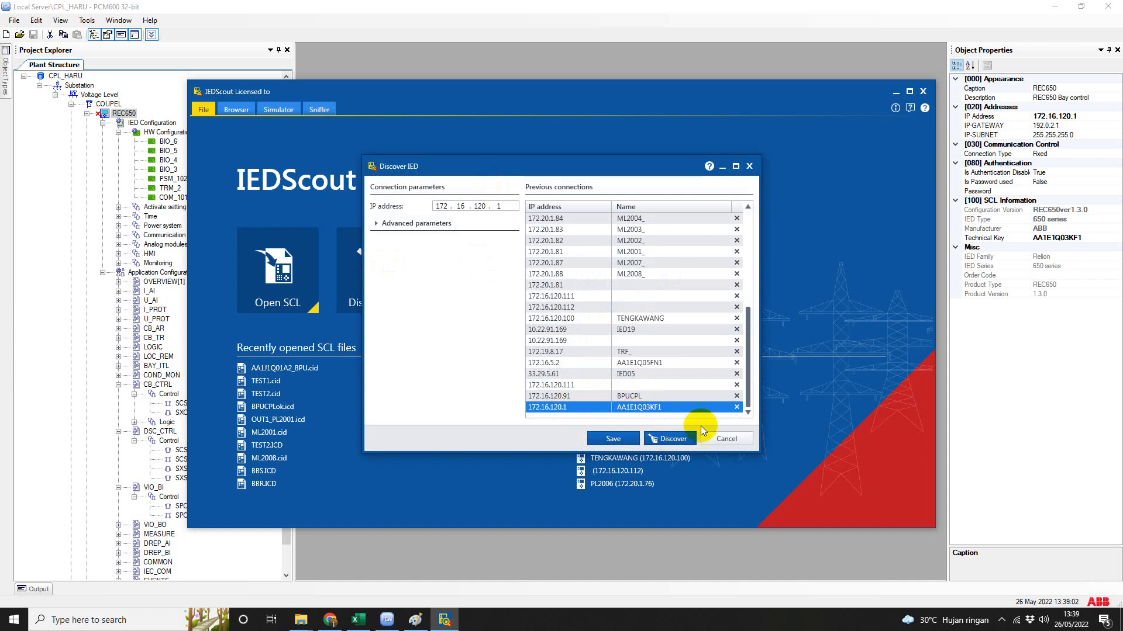
pyautogui.click(726, 439)
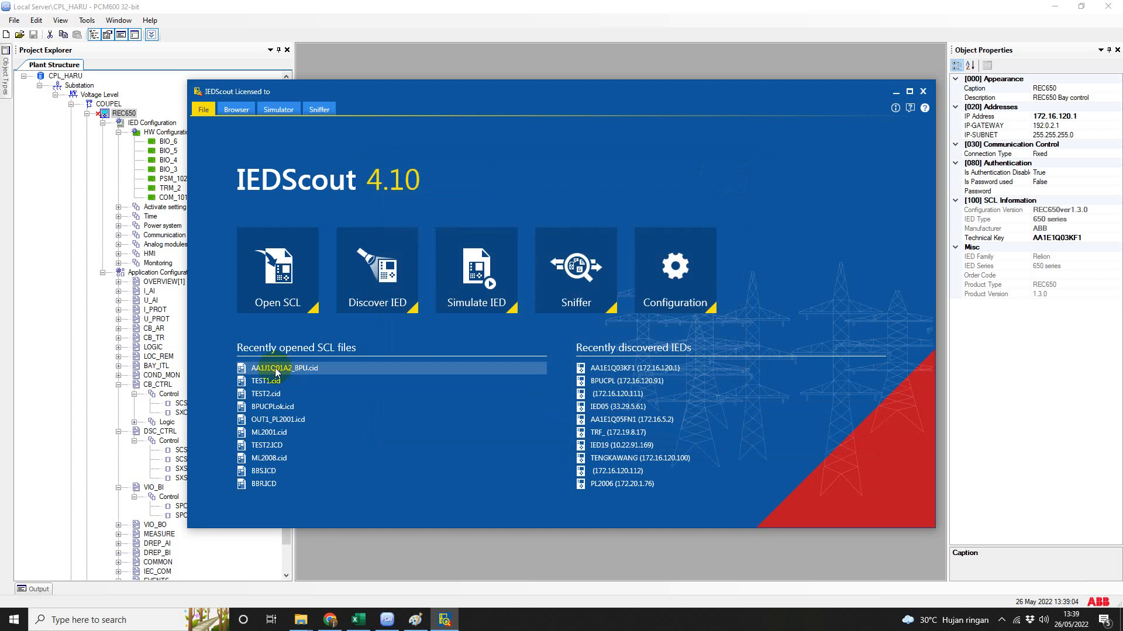
pyautogui.click(622, 373)
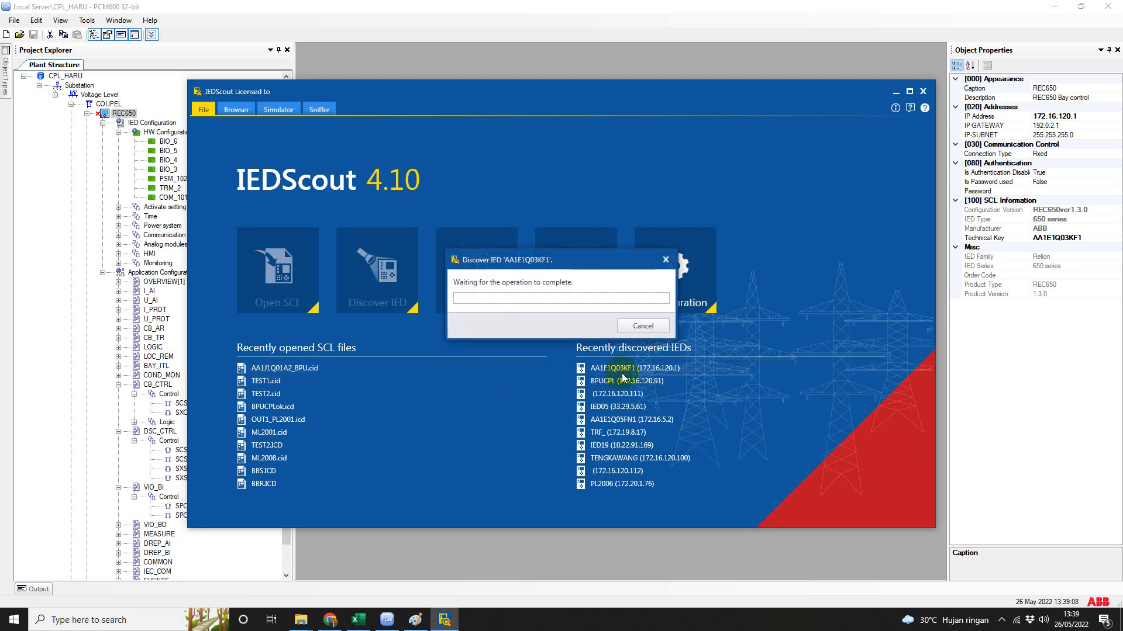
pyautogui.click(648, 327)
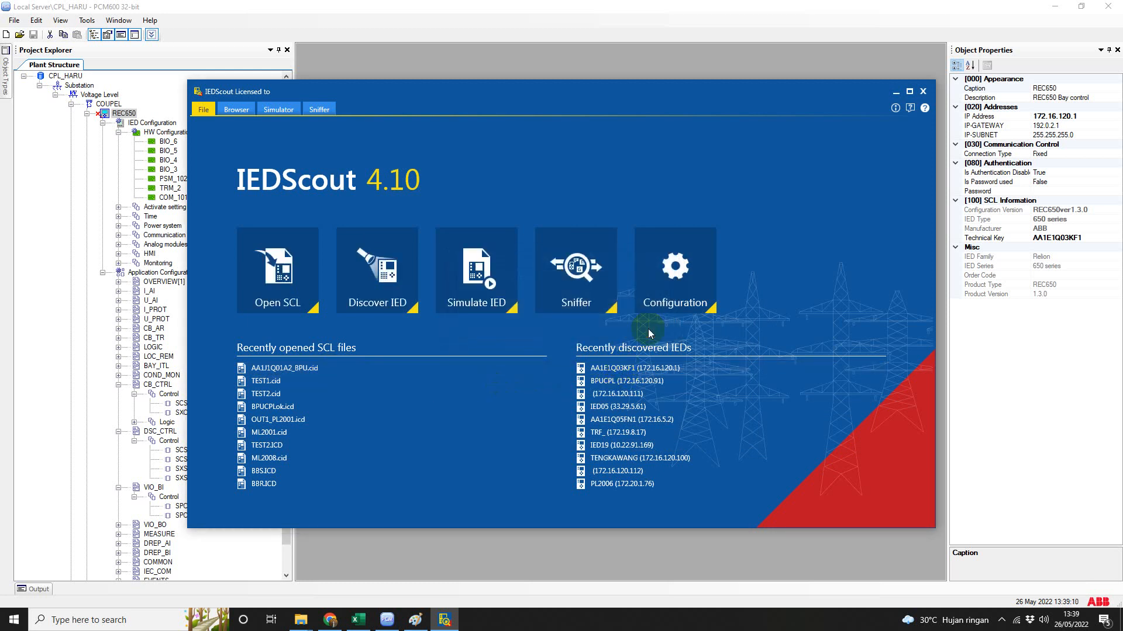
# Open the SCL file AA1E1Q03KF1_BCU_25.icd from the COUPLER folder and close the loaded IED, two times in a row.
pyautogui.click(279, 277)
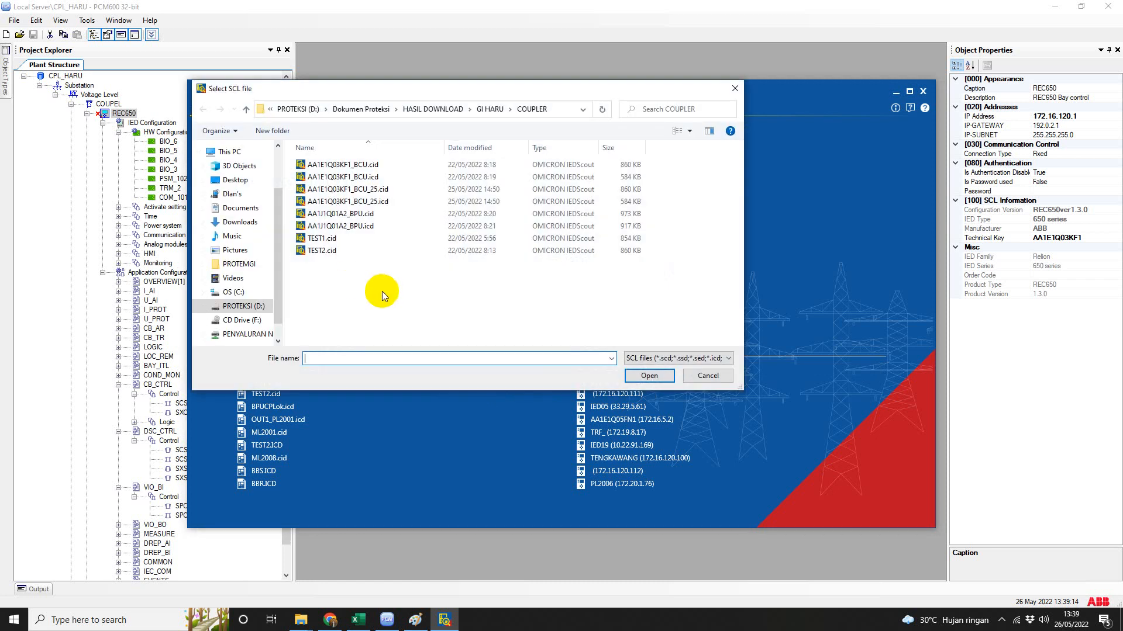
pyautogui.click(428, 200)
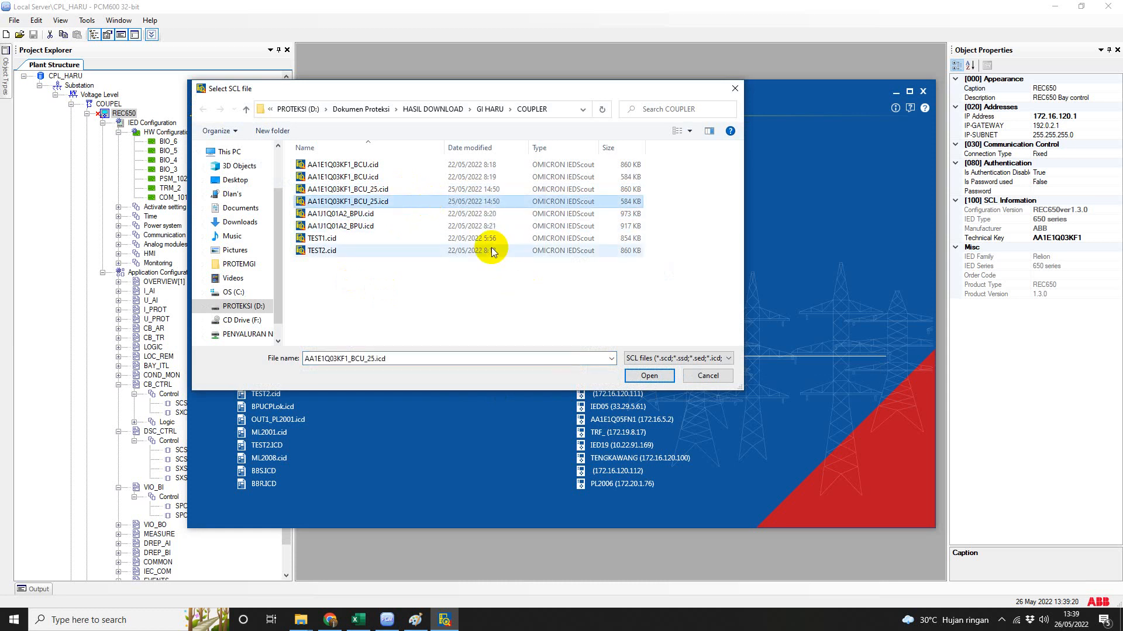
pyautogui.click(649, 376)
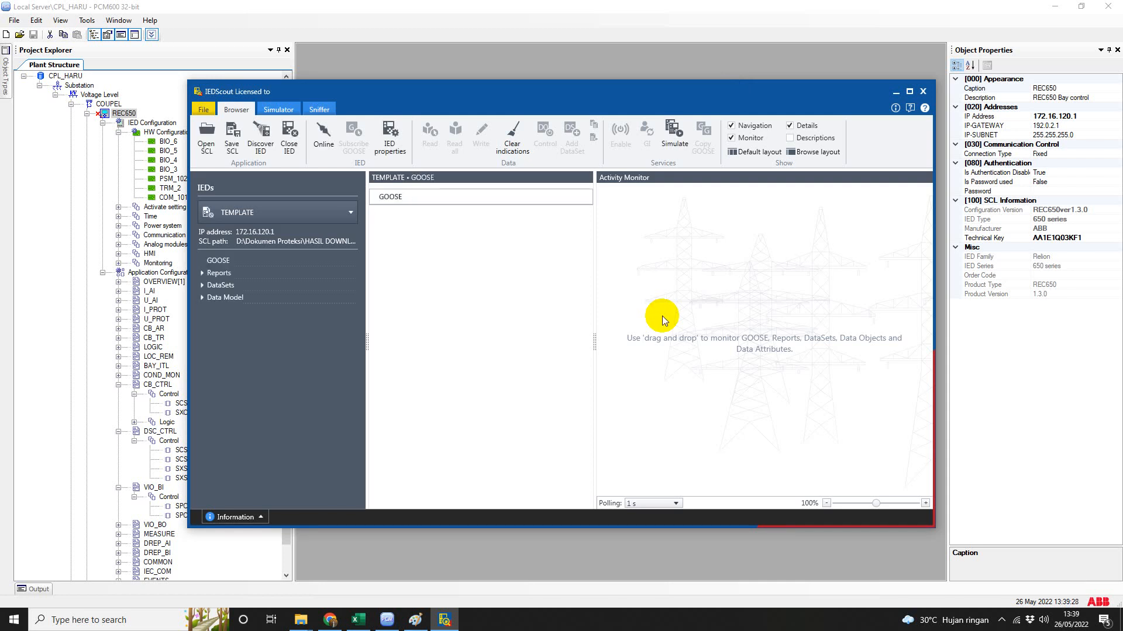
pyautogui.click(287, 139)
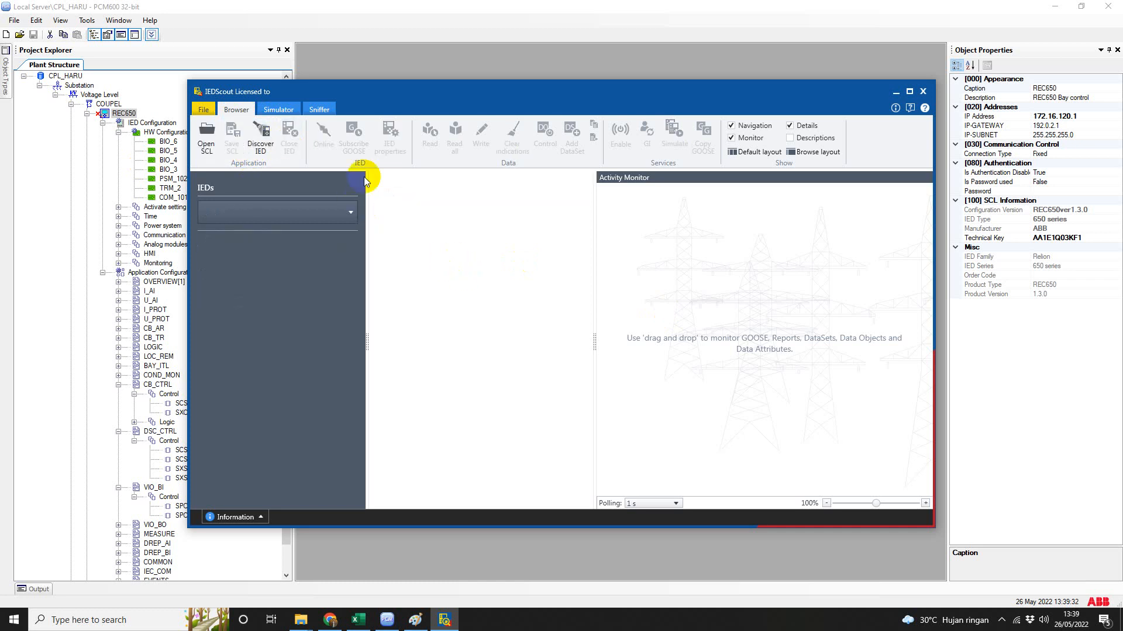
pyautogui.click(210, 129)
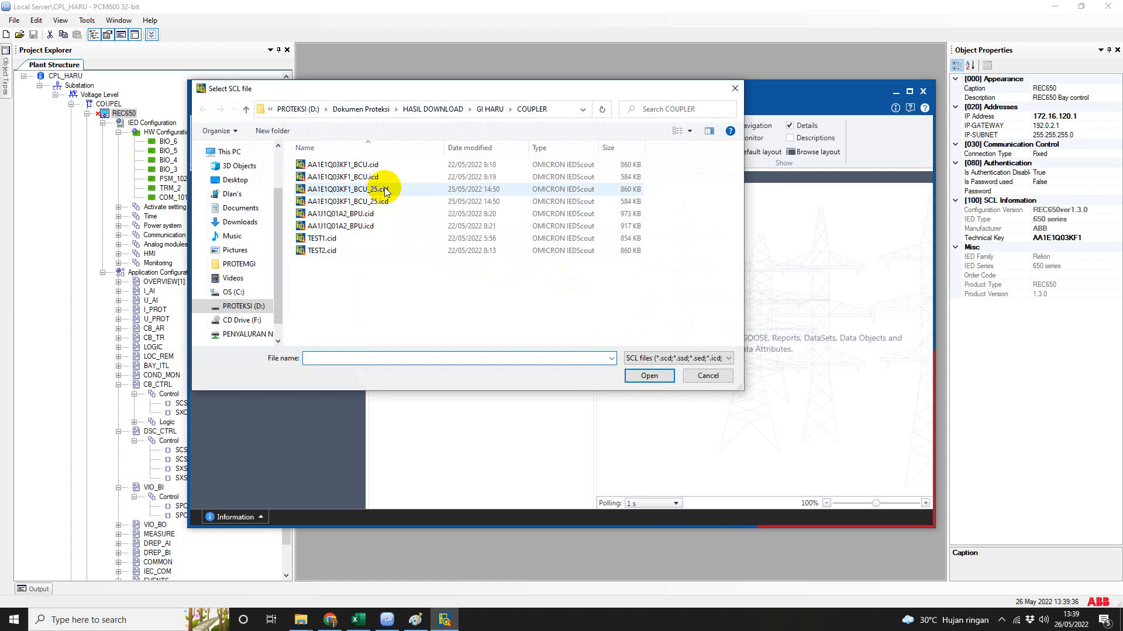
pyautogui.click(385, 190)
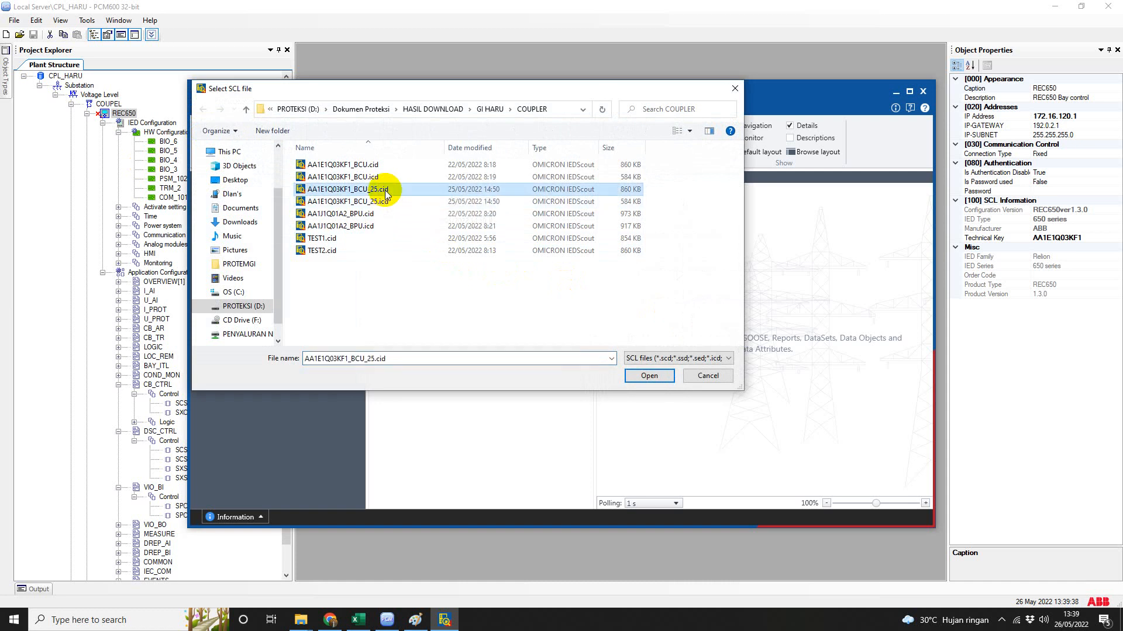
pyautogui.click(388, 201)
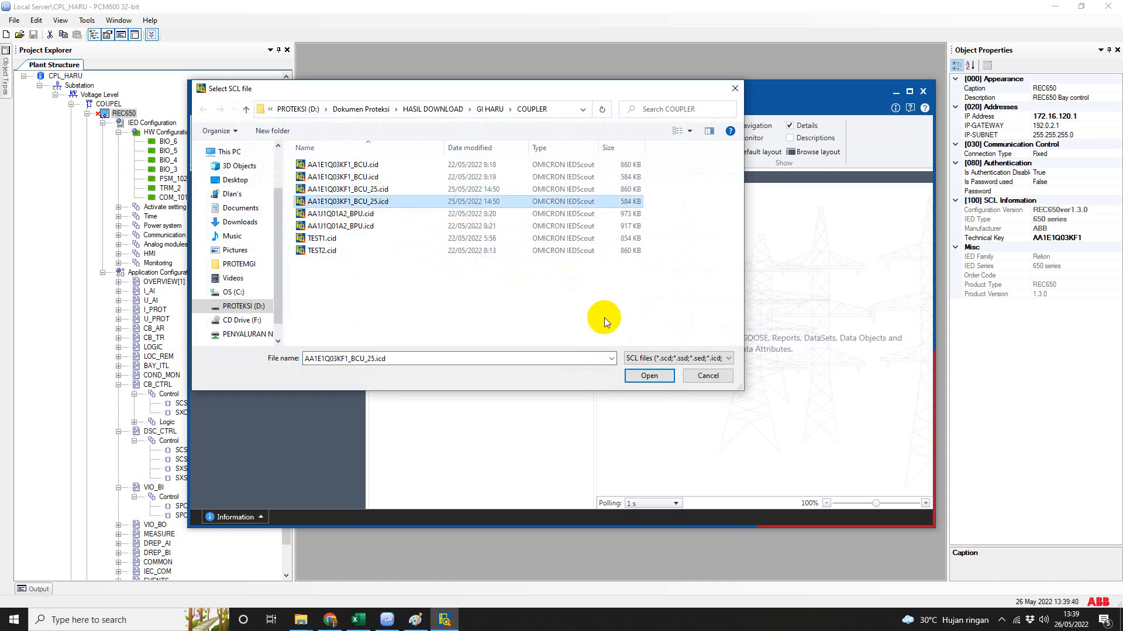
pyautogui.click(663, 381)
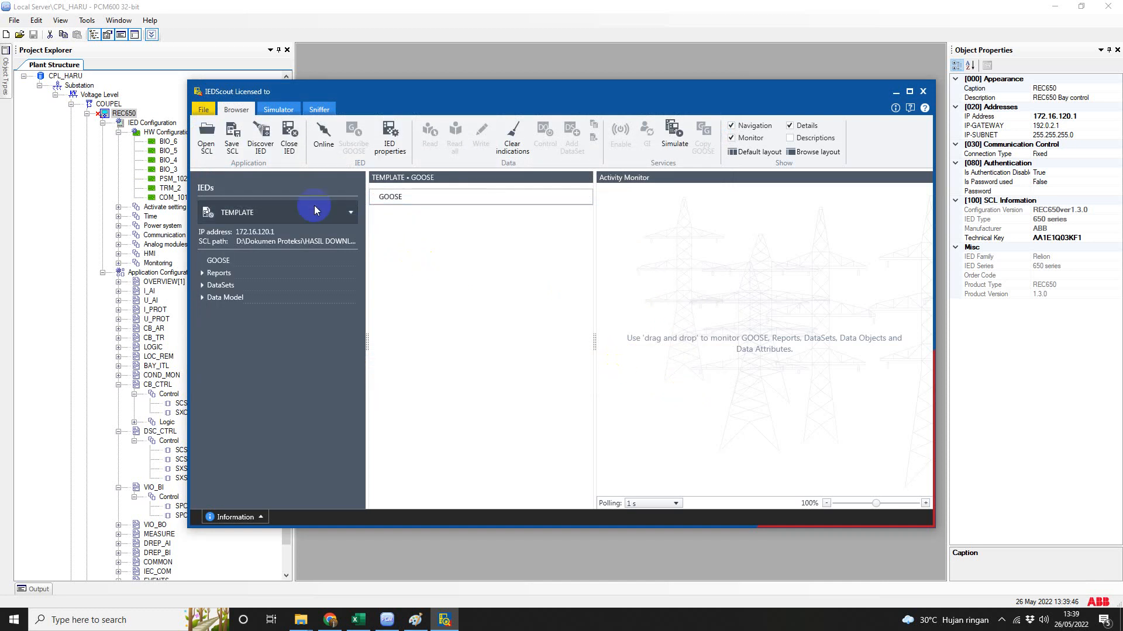
pyautogui.click(290, 143)
# Load the SCL file AA1E1Q03KF1_BCU_25.icd from the COUPLER folder and maximize the IEDScout window.
pyautogui.click(208, 143)
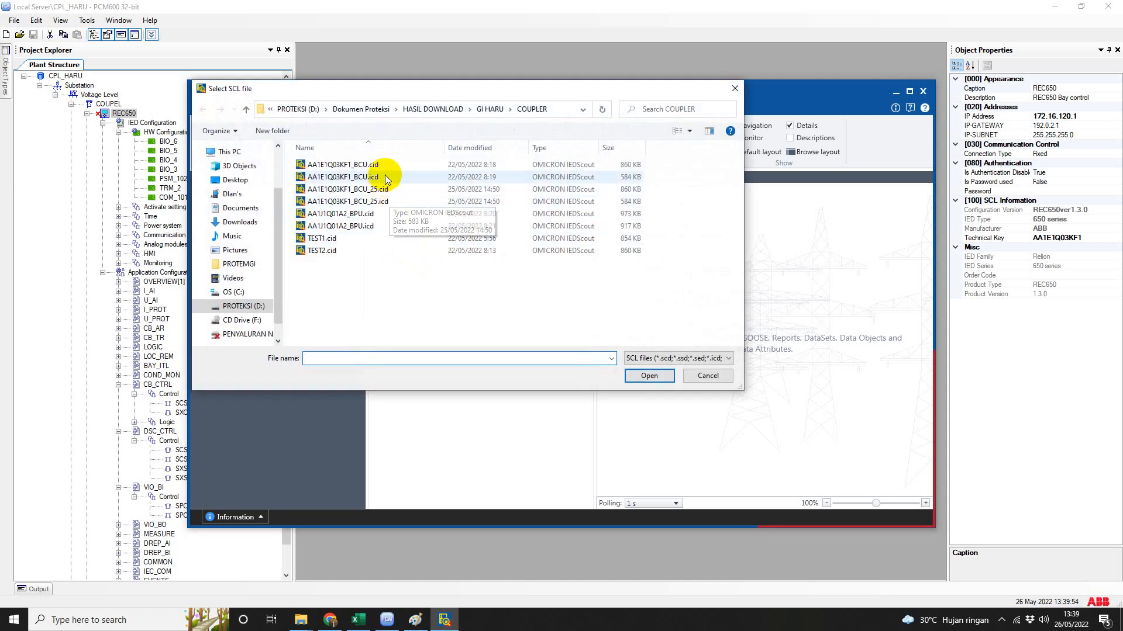
pyautogui.click(387, 201)
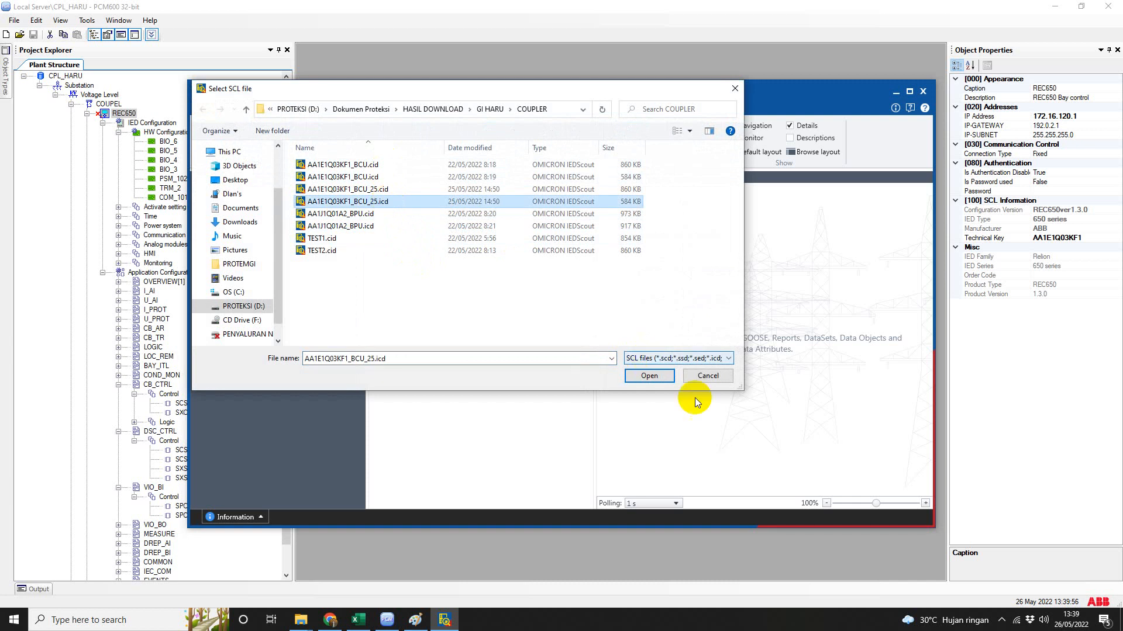
pyautogui.click(661, 376)
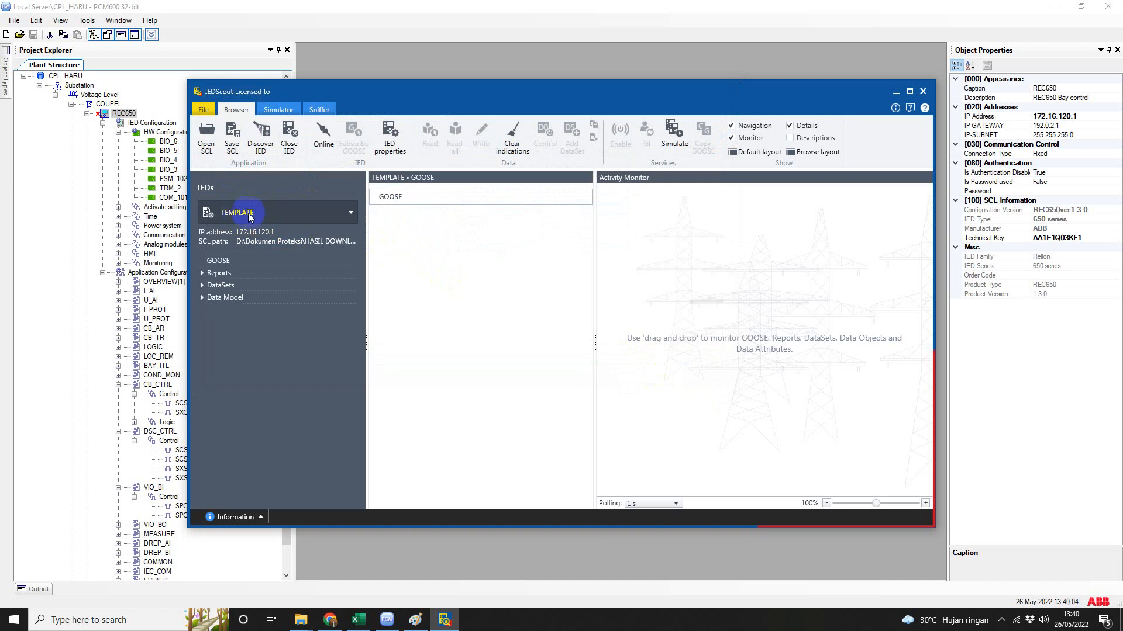
pyautogui.click(282, 215)
pyautogui.click(402, 354)
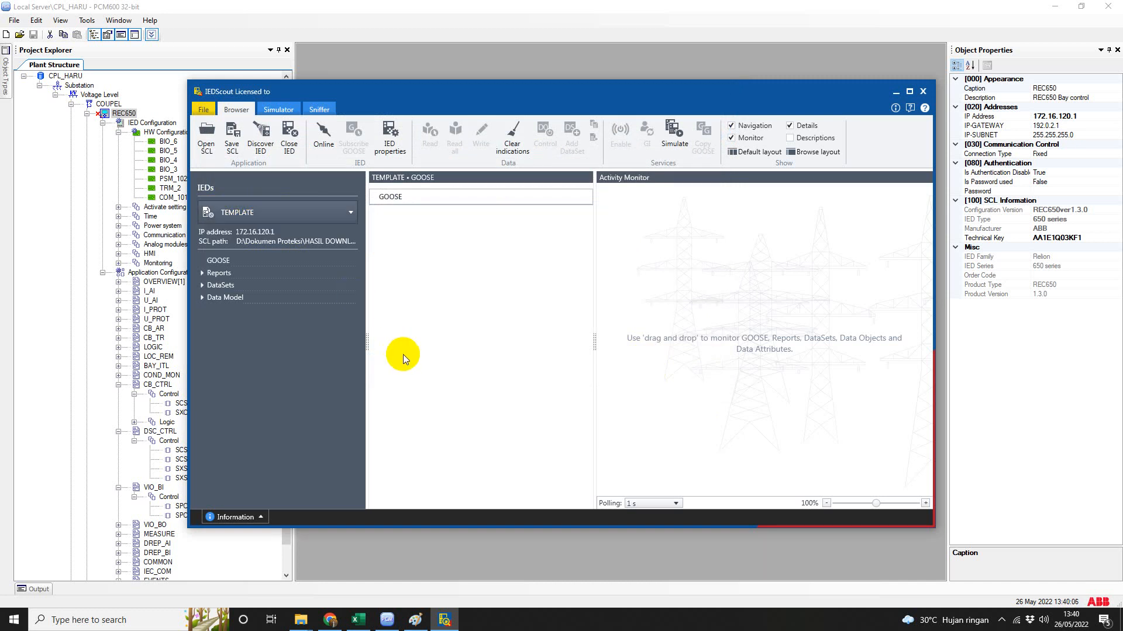
pyautogui.click(909, 91)
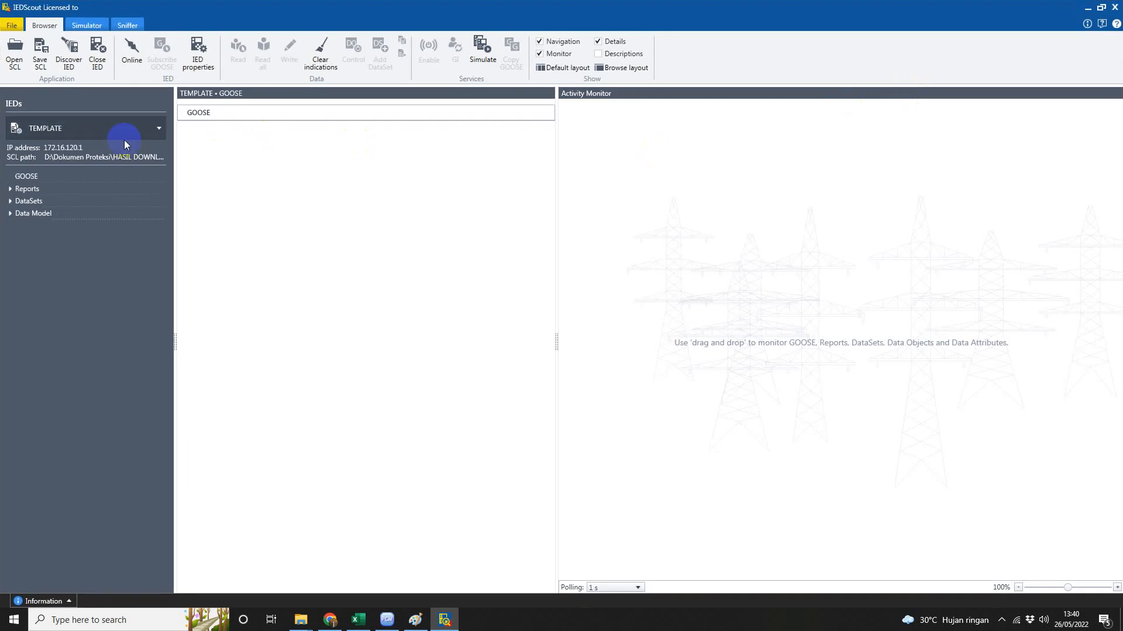
# List the loaded IED's reports, and in PCM600 collapse the REC650's IED Configuration and Application Configuration branches and select the REC650.
pyautogui.click(29, 190)
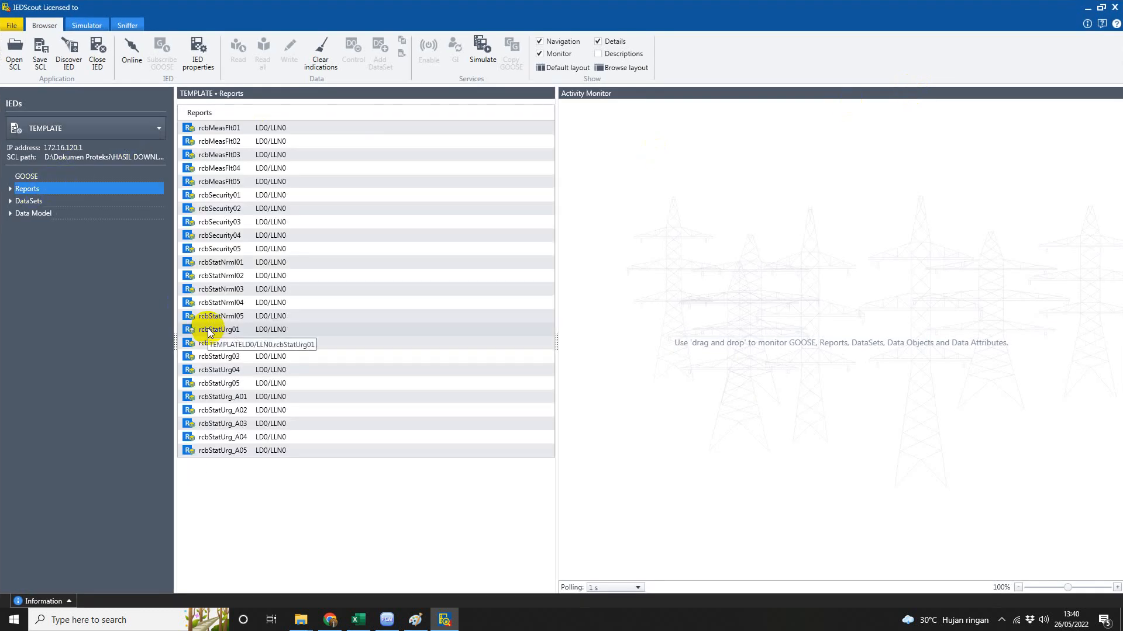
pyautogui.click(358, 619)
pyautogui.click(387, 620)
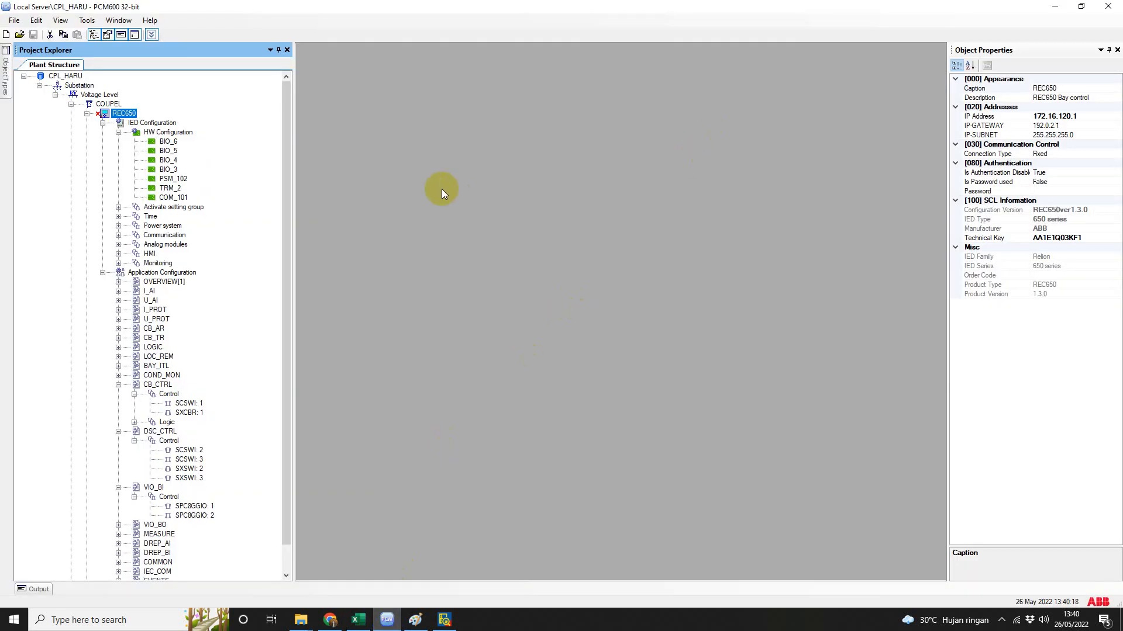
pyautogui.click(102, 123)
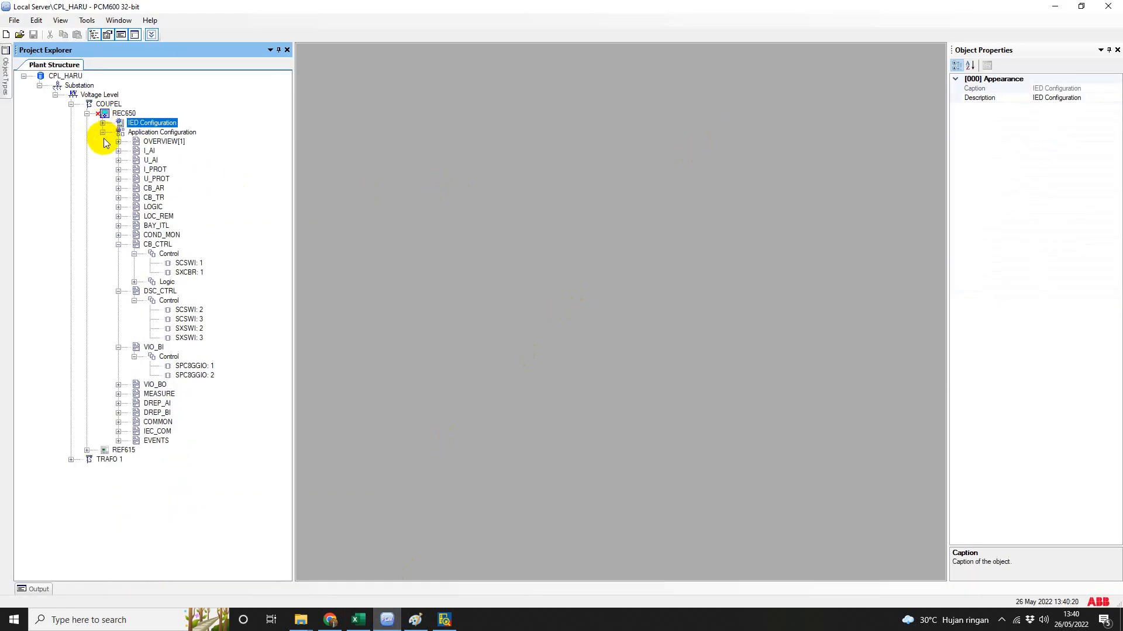
pyautogui.click(103, 132)
pyautogui.click(117, 113)
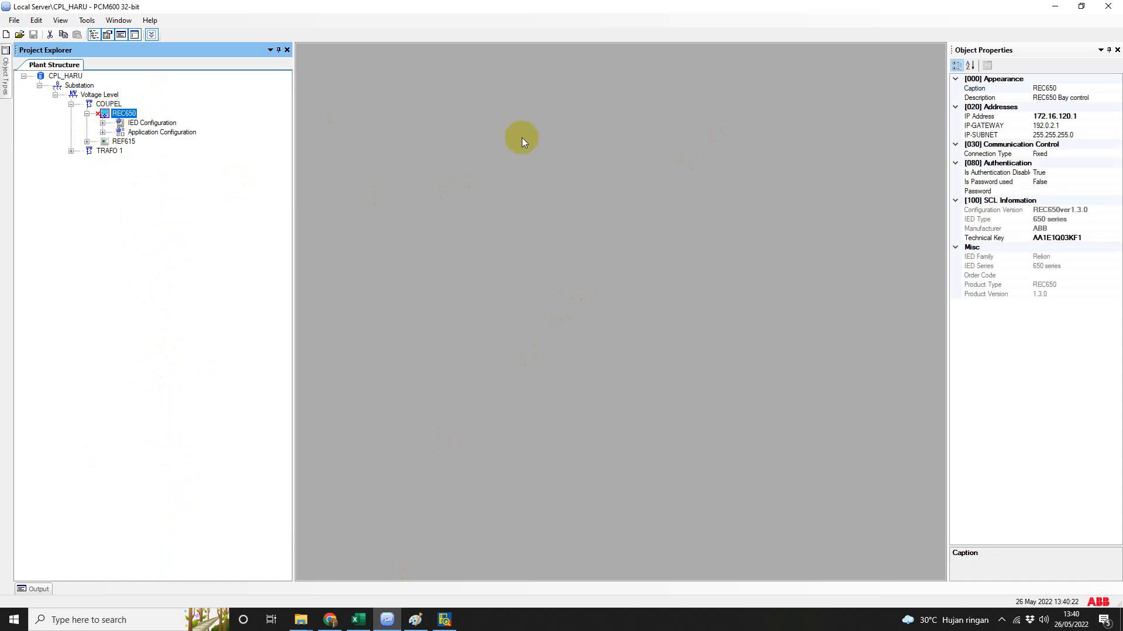
# Examine the Technical Key in the object properties of the REC650.
pyautogui.click(1064, 237)
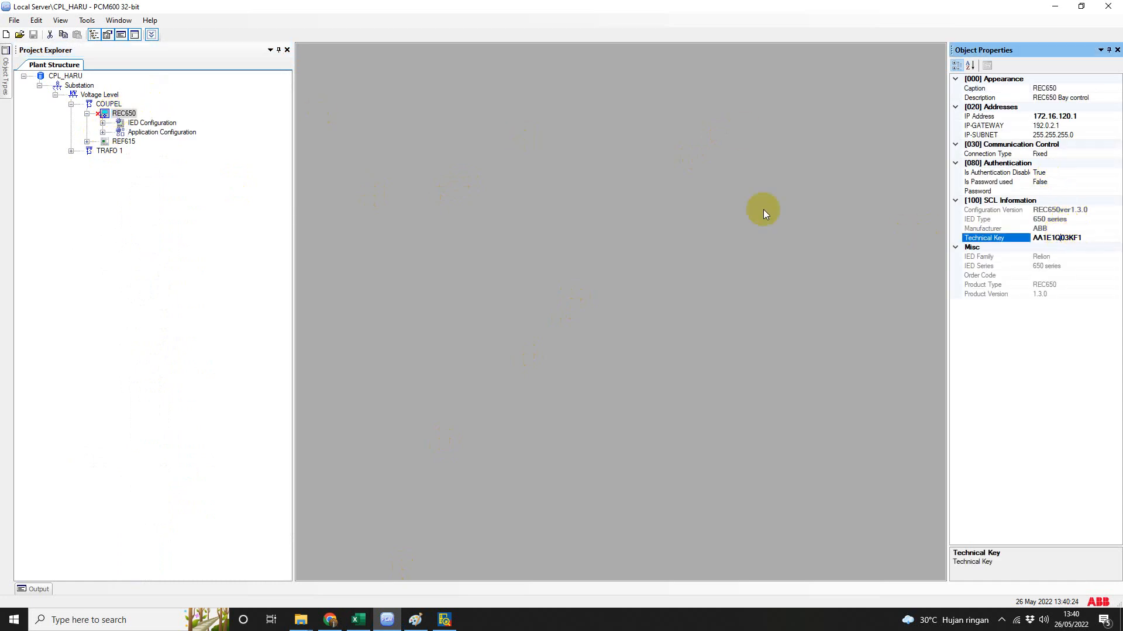
pyautogui.click(117, 112)
pyautogui.click(117, 112)
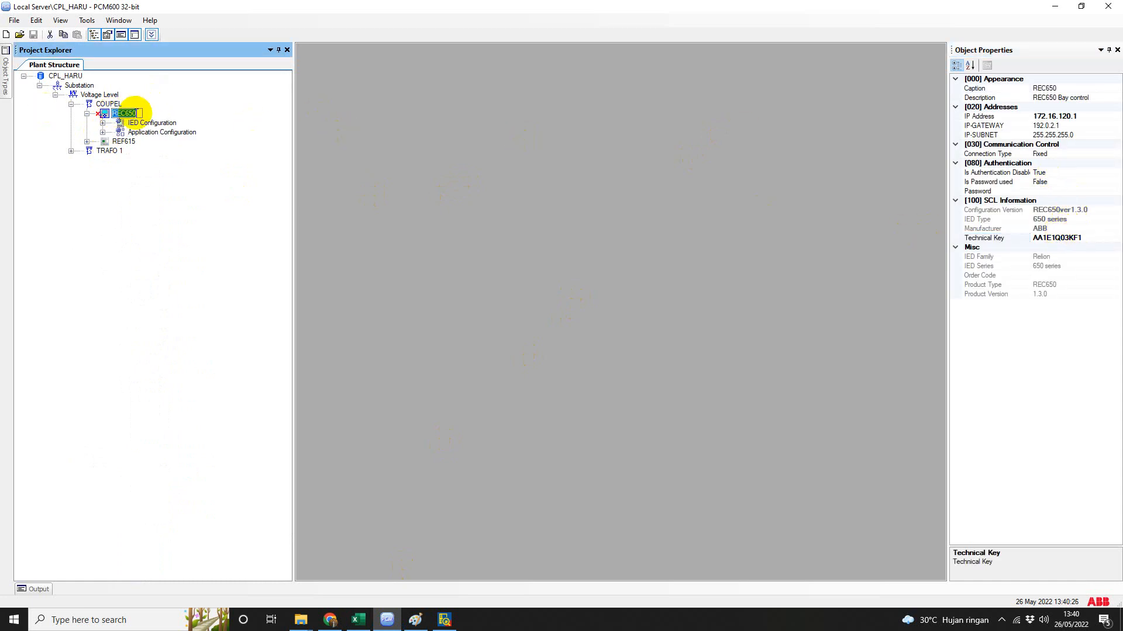
pyautogui.click(112, 110)
pyautogui.click(104, 113)
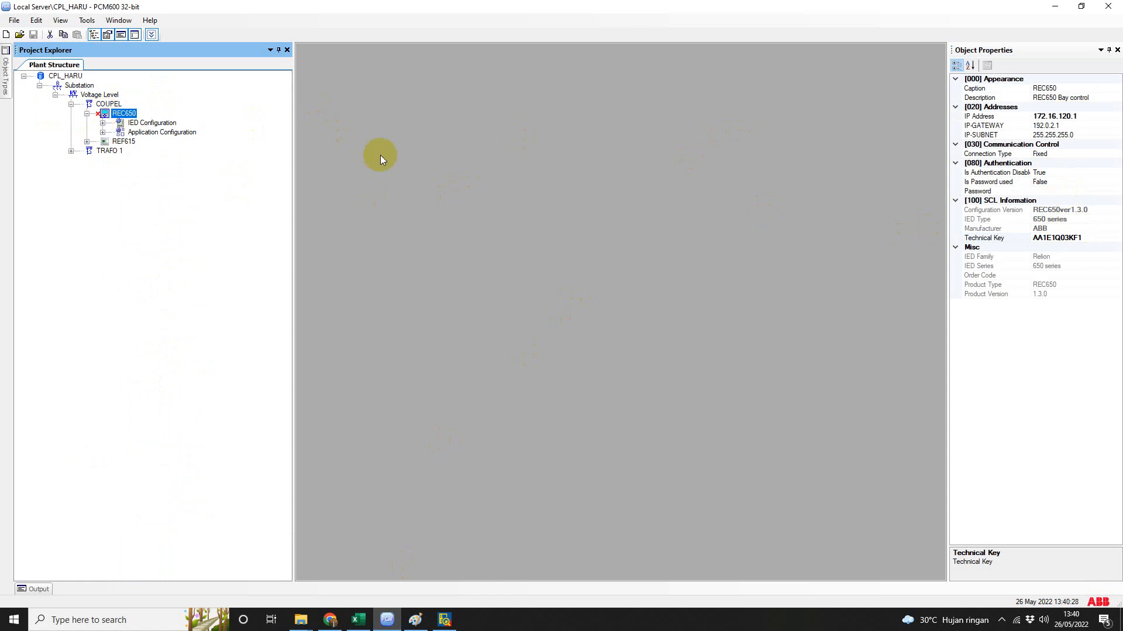
pyautogui.click(1087, 237)
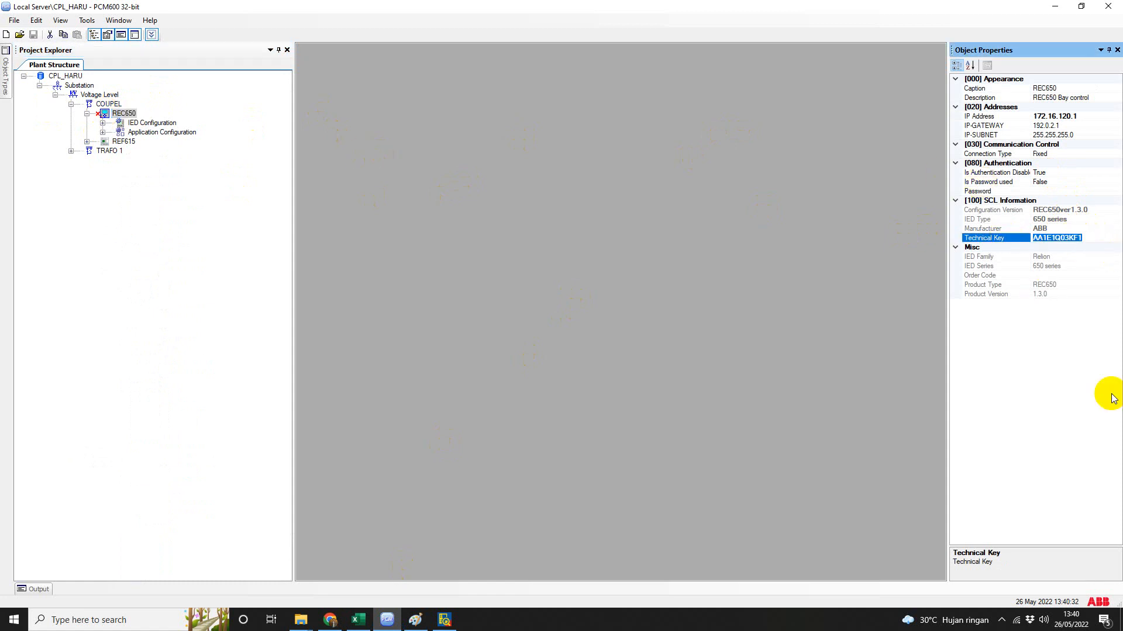
pyautogui.click(1079, 238)
pyautogui.doubleClick(1078, 239)
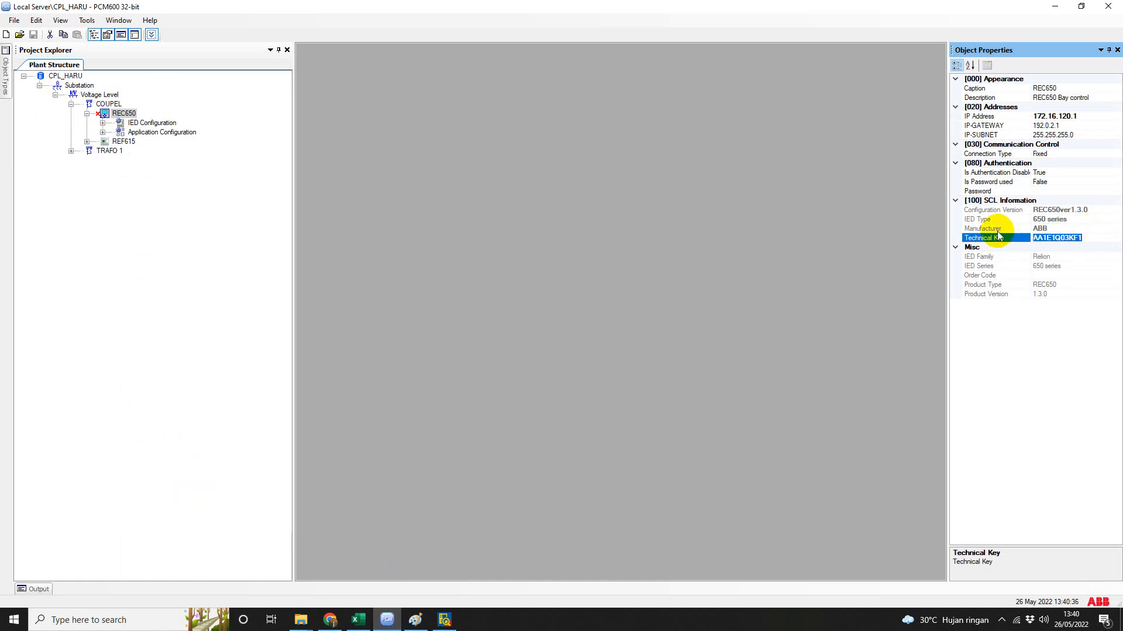
# Check the REC650's IP Address property and highlight its Technical Key value.
pyautogui.click(1059, 116)
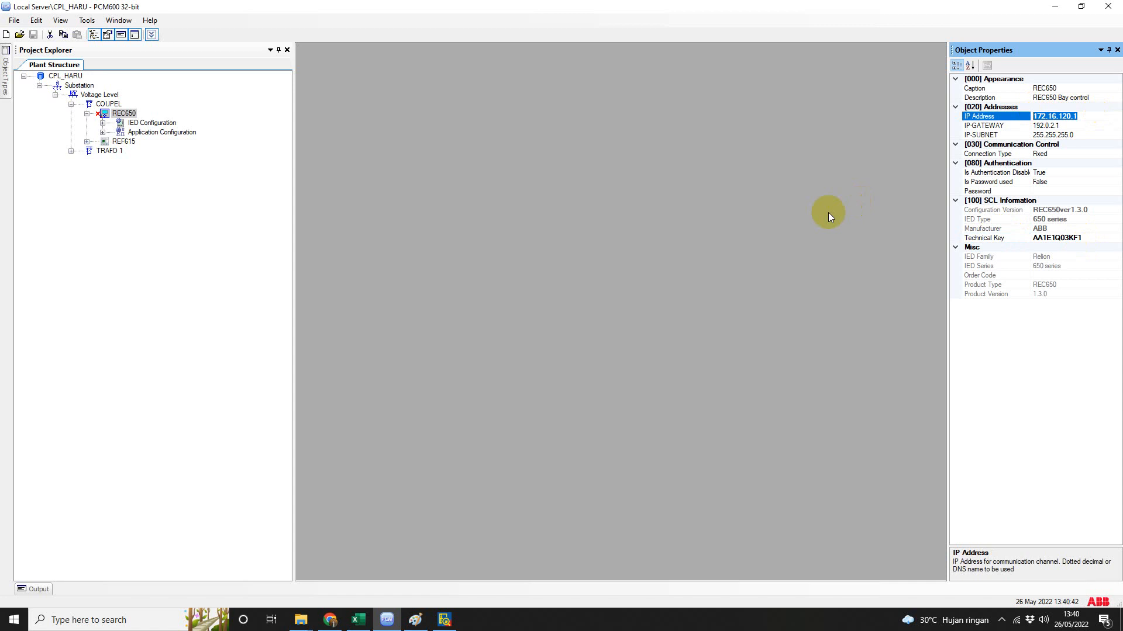
pyautogui.click(1053, 238)
pyautogui.doubleClick(1097, 240)
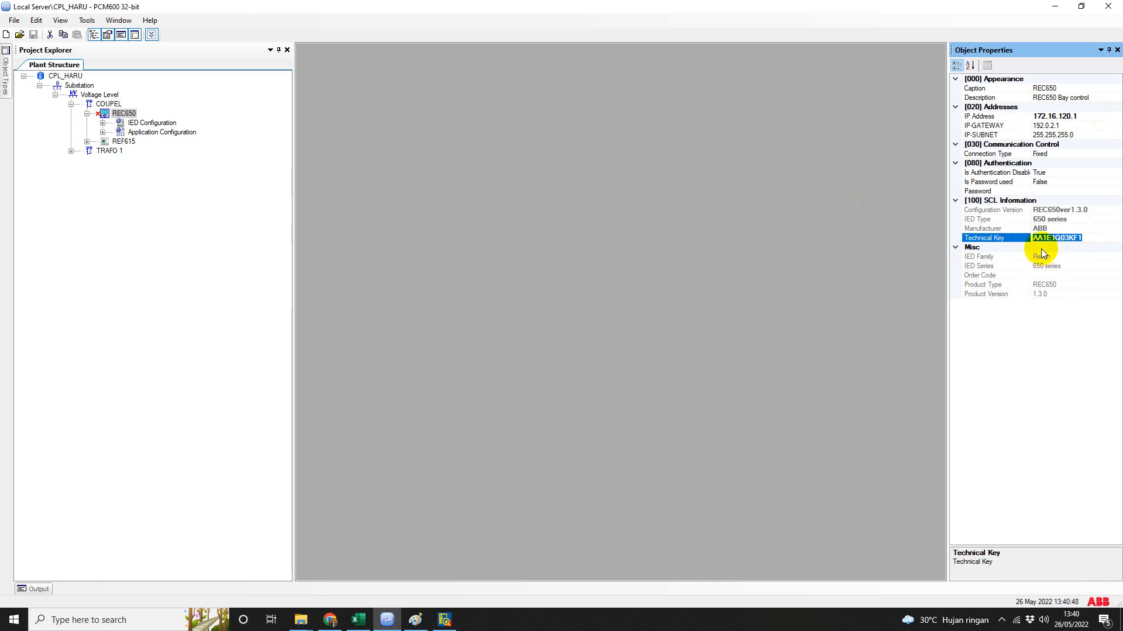
pyautogui.click(1086, 238)
pyautogui.moveTo(1086, 238); pyautogui.dragTo(1008, 232)
# Switch to IEDScout and look through the DataSets, Data Model and Reports sections of the loaded IED.
pyautogui.click(444, 620)
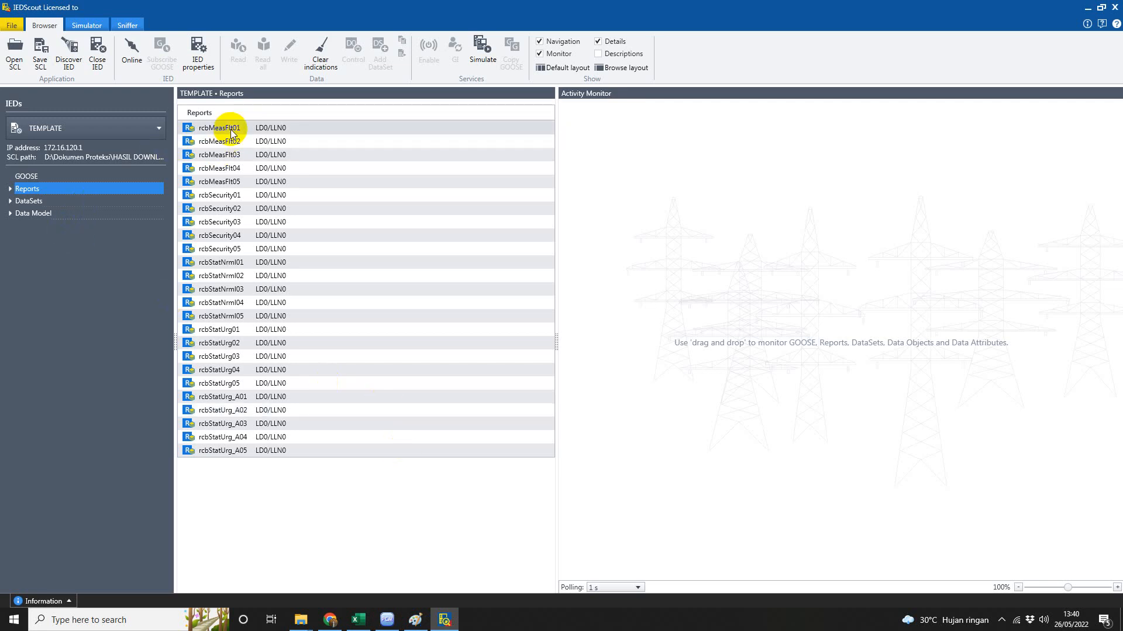
pyautogui.click(11, 190)
pyautogui.click(10, 190)
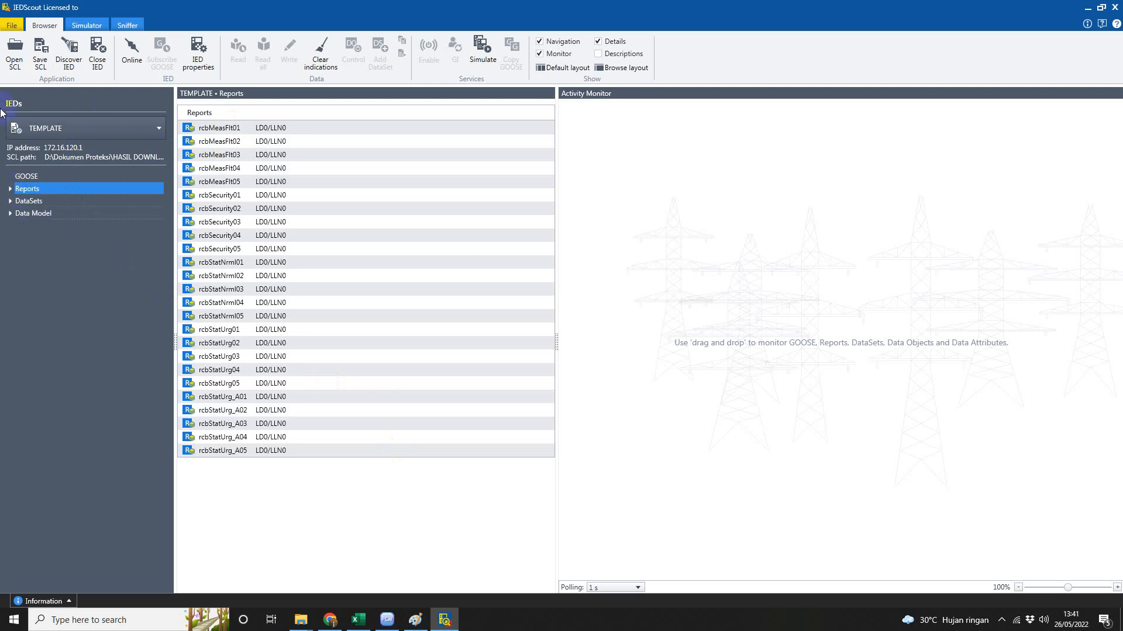
pyautogui.click(38, 202)
pyautogui.click(39, 215)
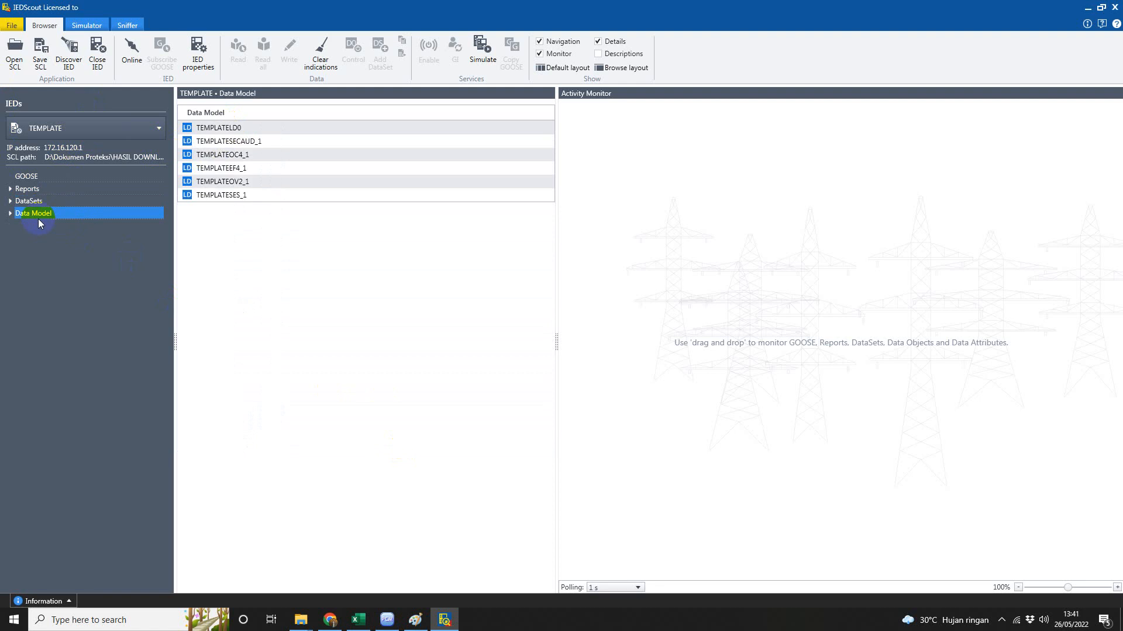
pyautogui.click(24, 189)
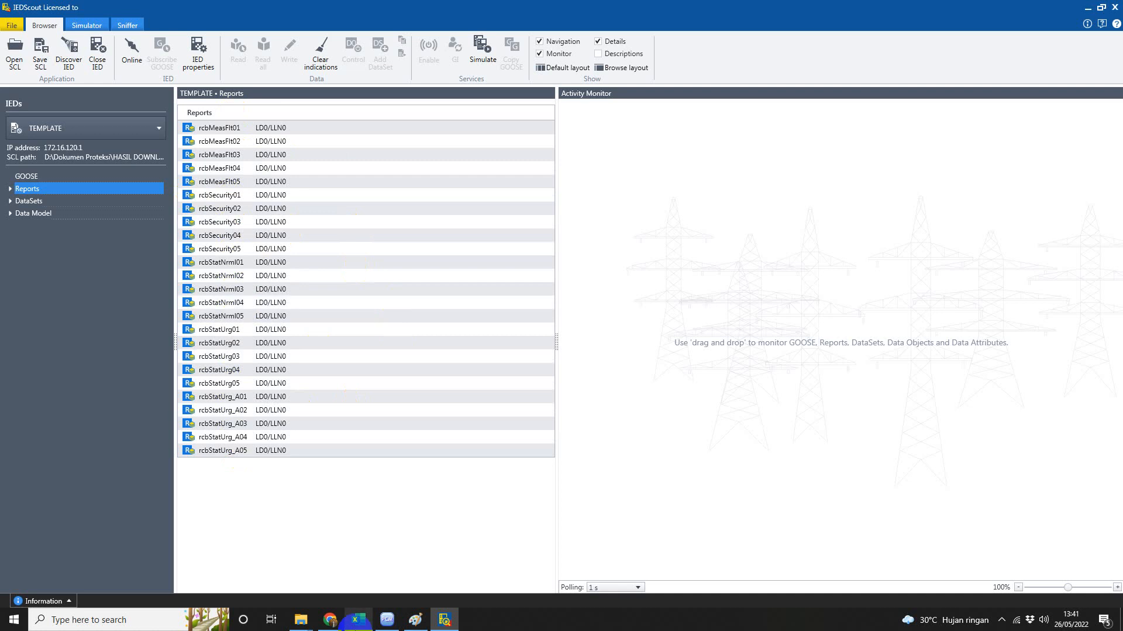
# In PCM600, open the IEC 61850 Configuration of the REC650 in Client-Server Communication mode.
pyautogui.click(358, 620)
pyautogui.click(387, 620)
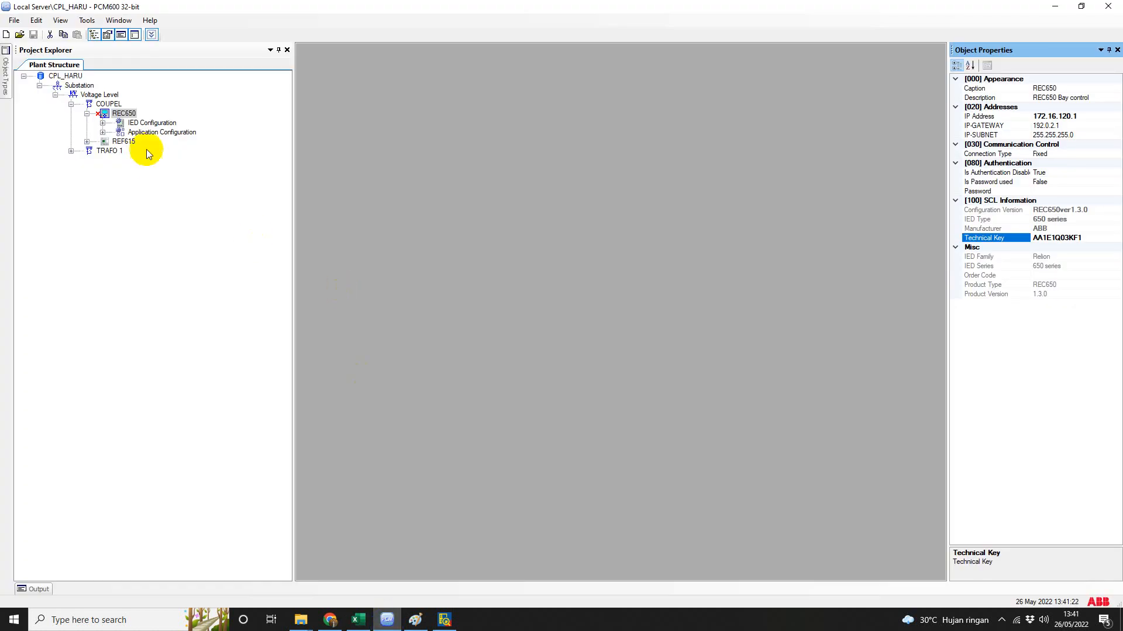
pyautogui.rightClick(122, 114)
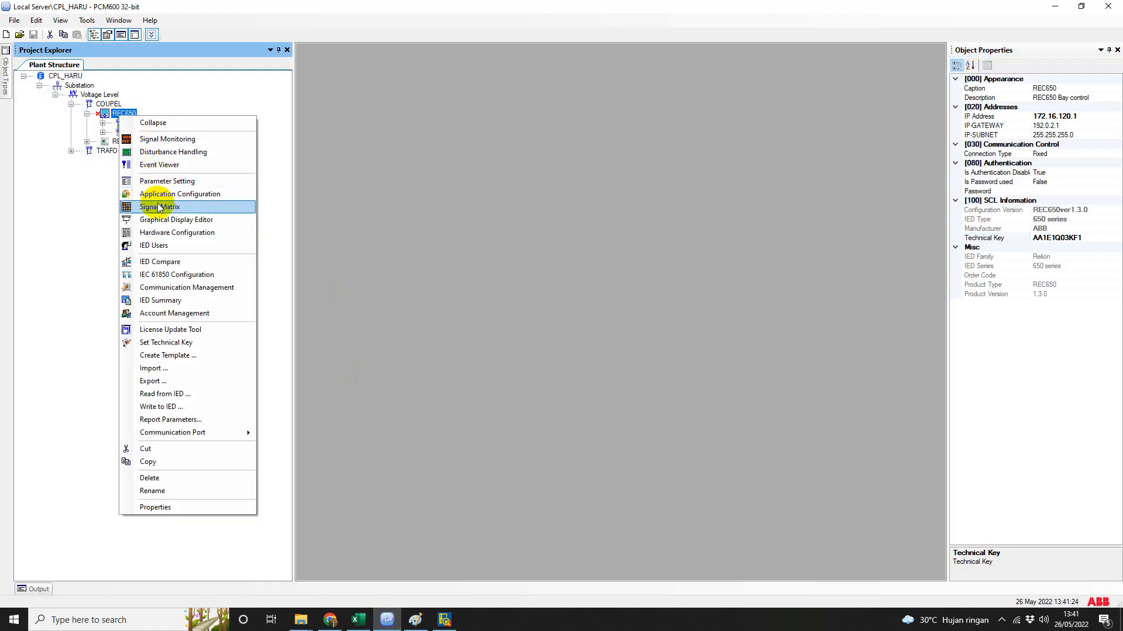
pyautogui.click(161, 274)
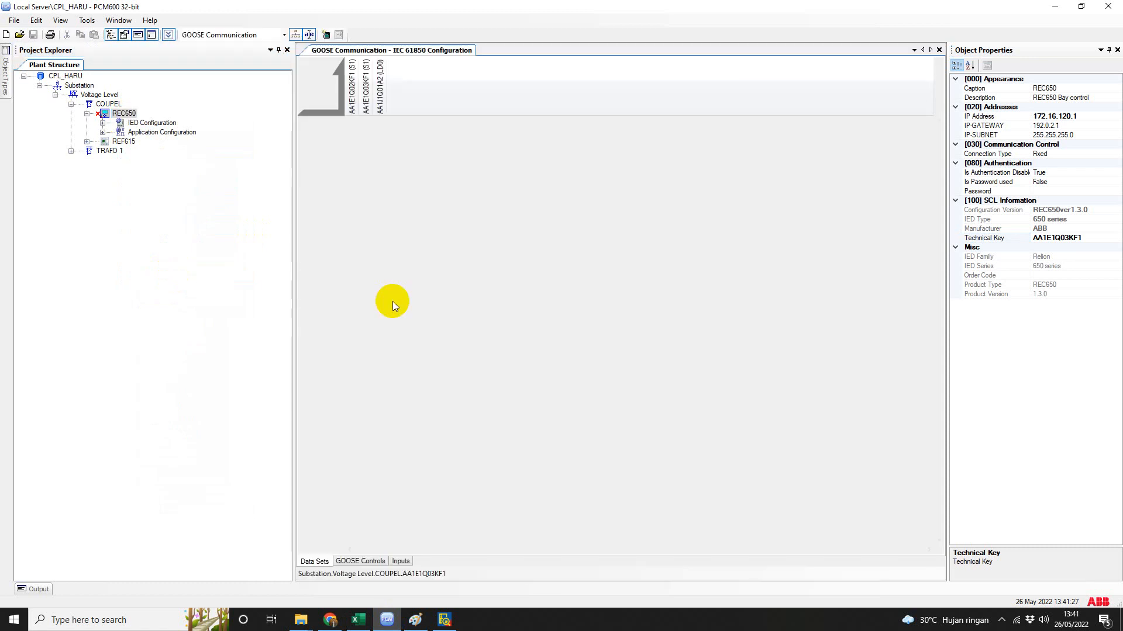
pyautogui.click(284, 34)
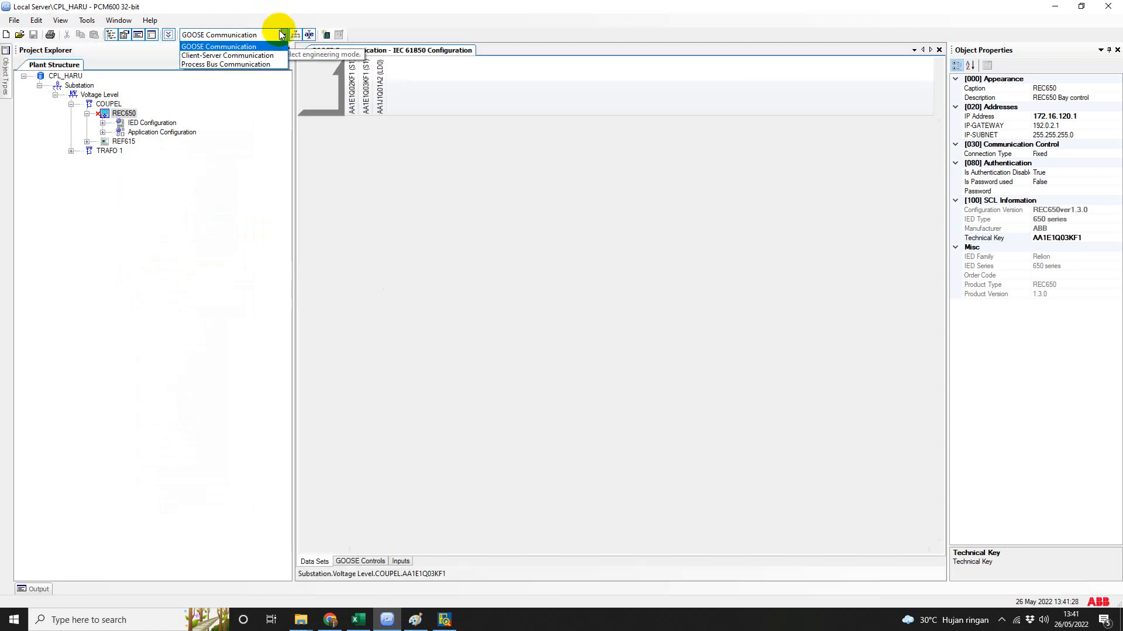
pyautogui.click(243, 57)
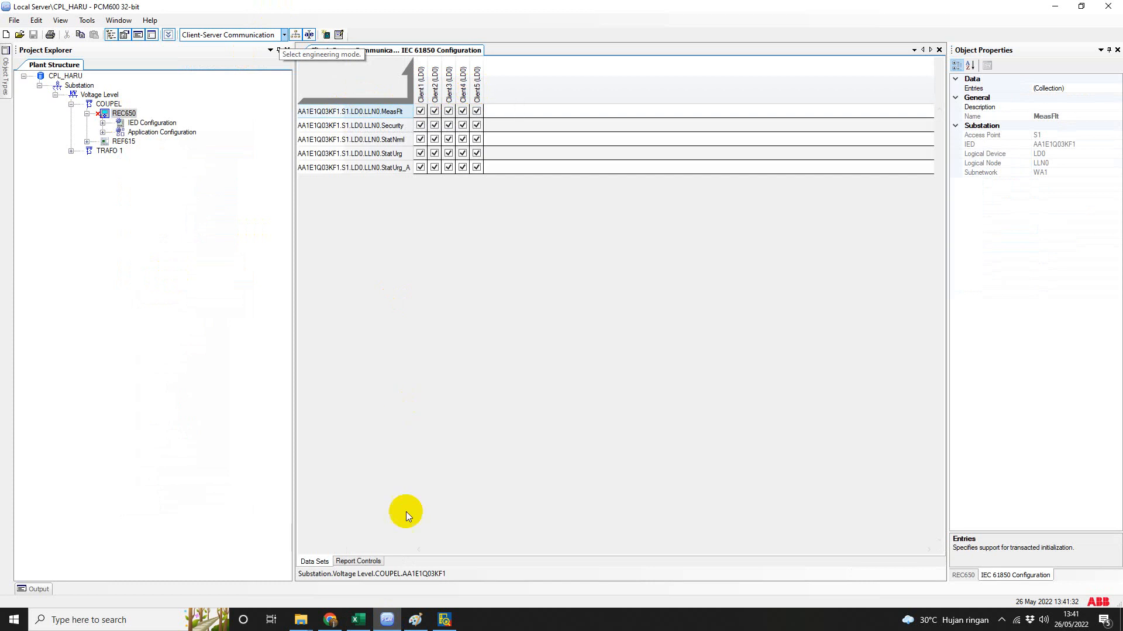
# Compare the report list in IEDScout with the client-server data sets of the REC650 in PCM600.
pyautogui.click(445, 618)
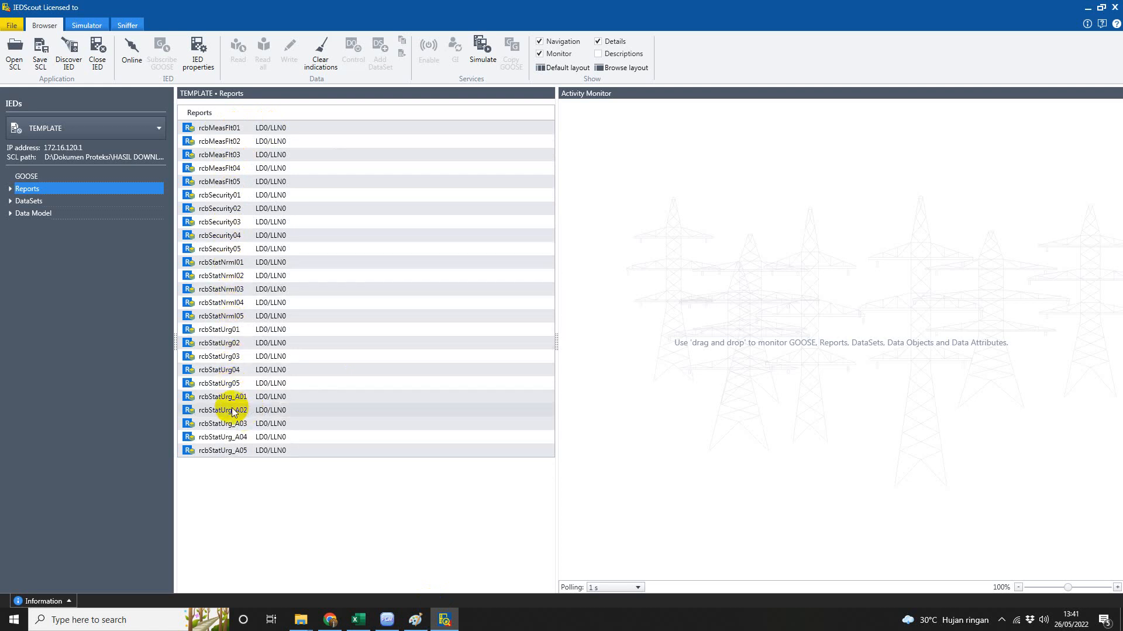
pyautogui.click(443, 620)
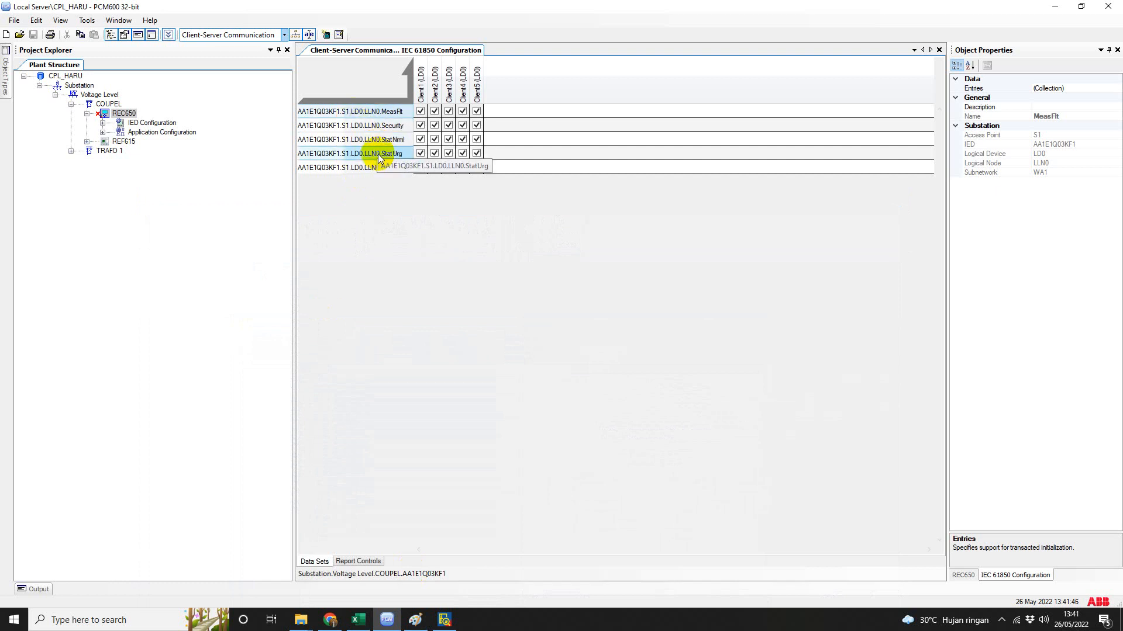
pyautogui.click(443, 621)
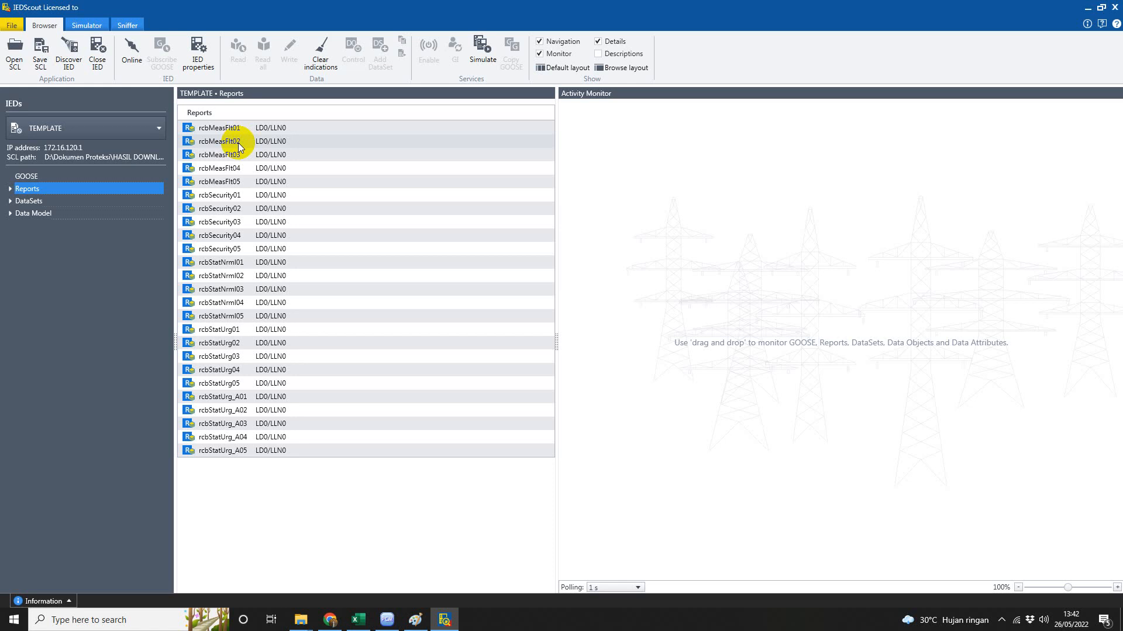
# Open the report rcbMeasFlt01 and examine its control block attributes and all its data objects.
pyautogui.doubleClick(219, 129)
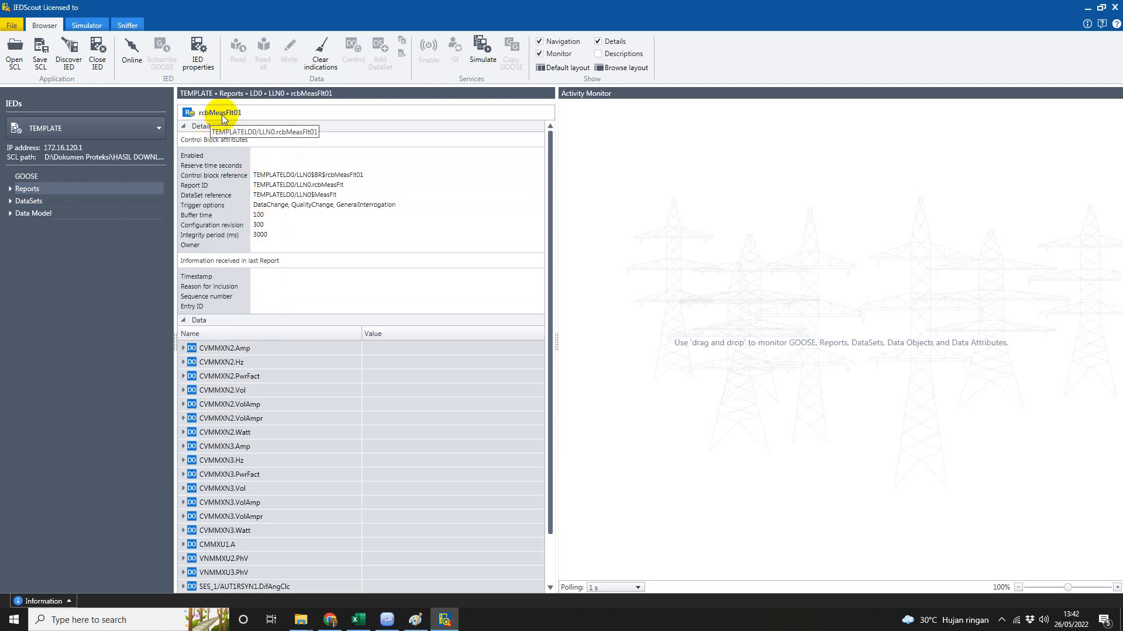
pyautogui.scroll(-2, 373, 265)
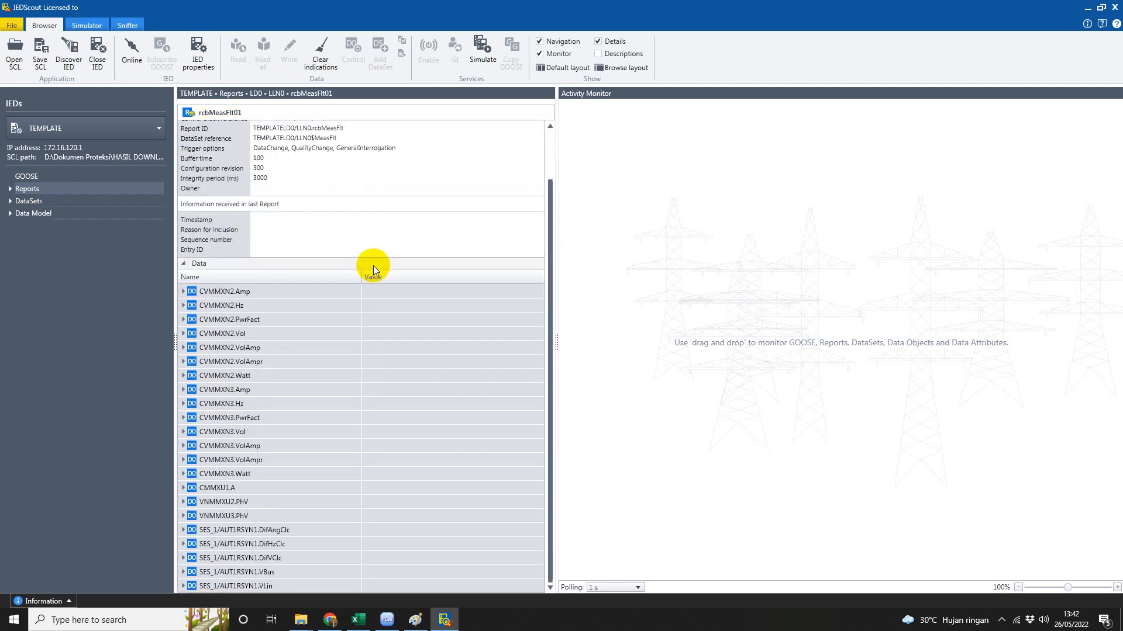
pyautogui.scroll(2, 373, 265)
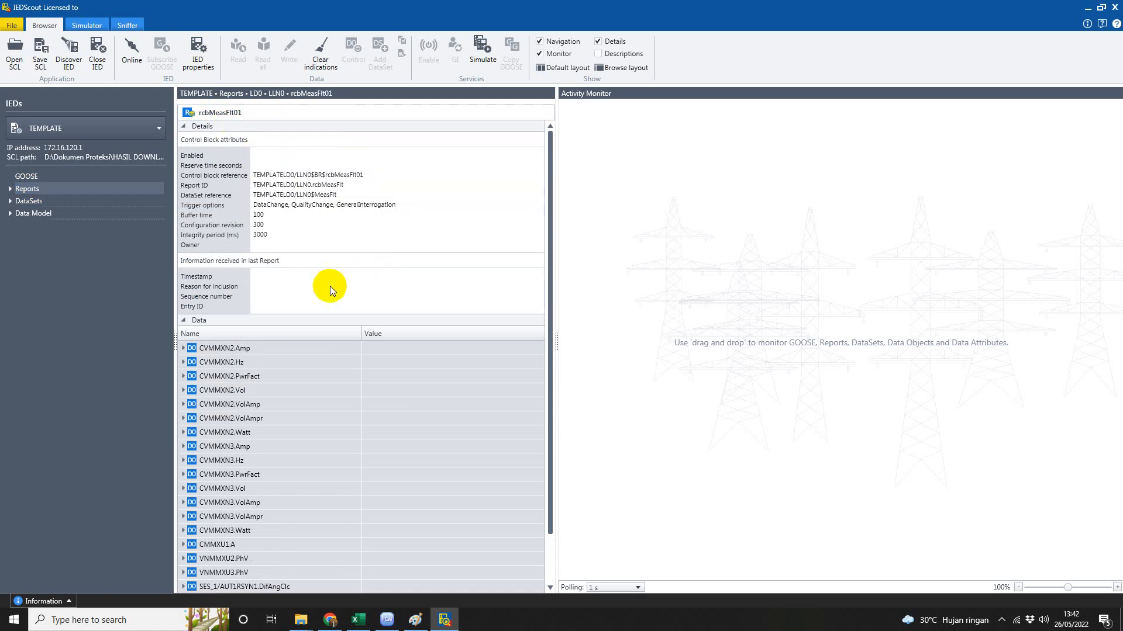
pyautogui.scroll(-2, 339, 303)
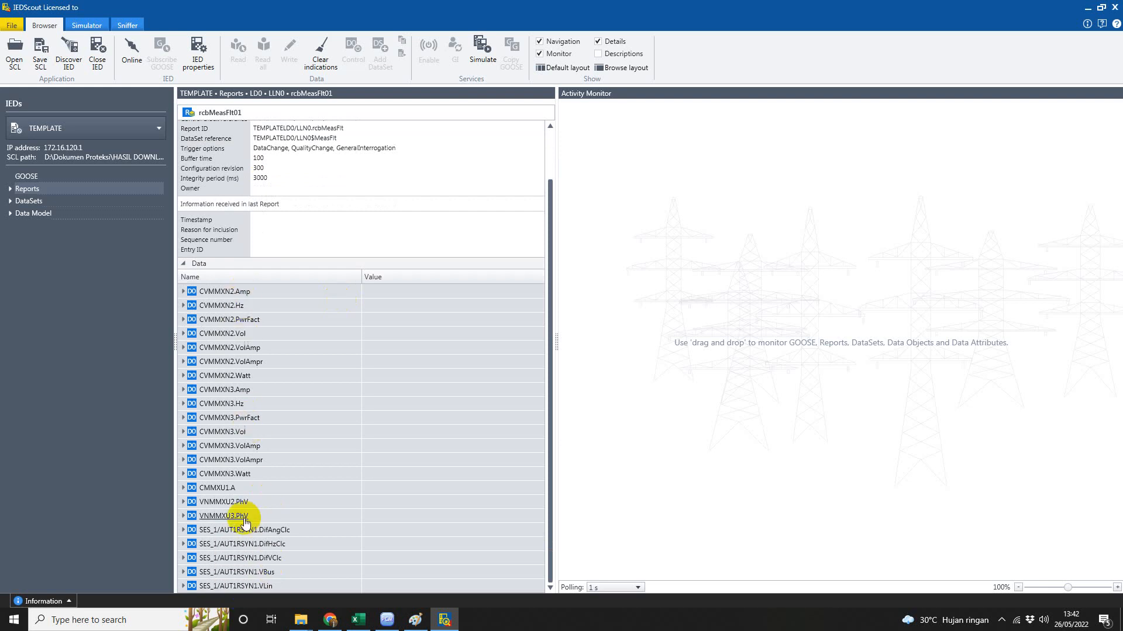
pyautogui.scroll(3, 252, 427)
pyautogui.scroll(-3, 252, 428)
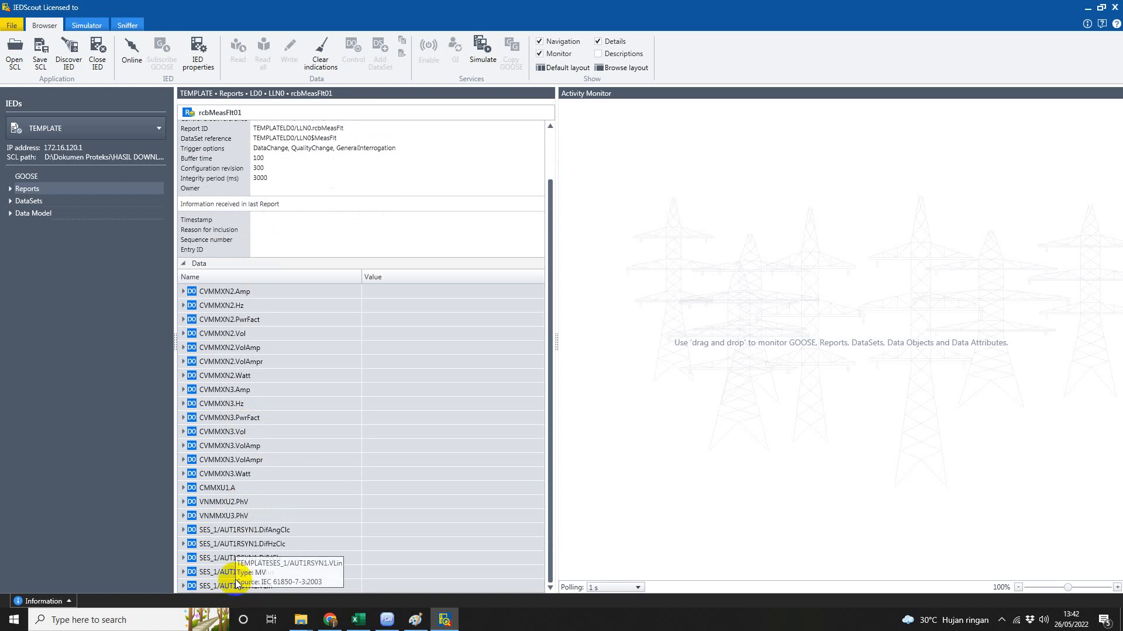
pyautogui.scroll(1, 236, 391)
pyautogui.scroll(-1, 237, 391)
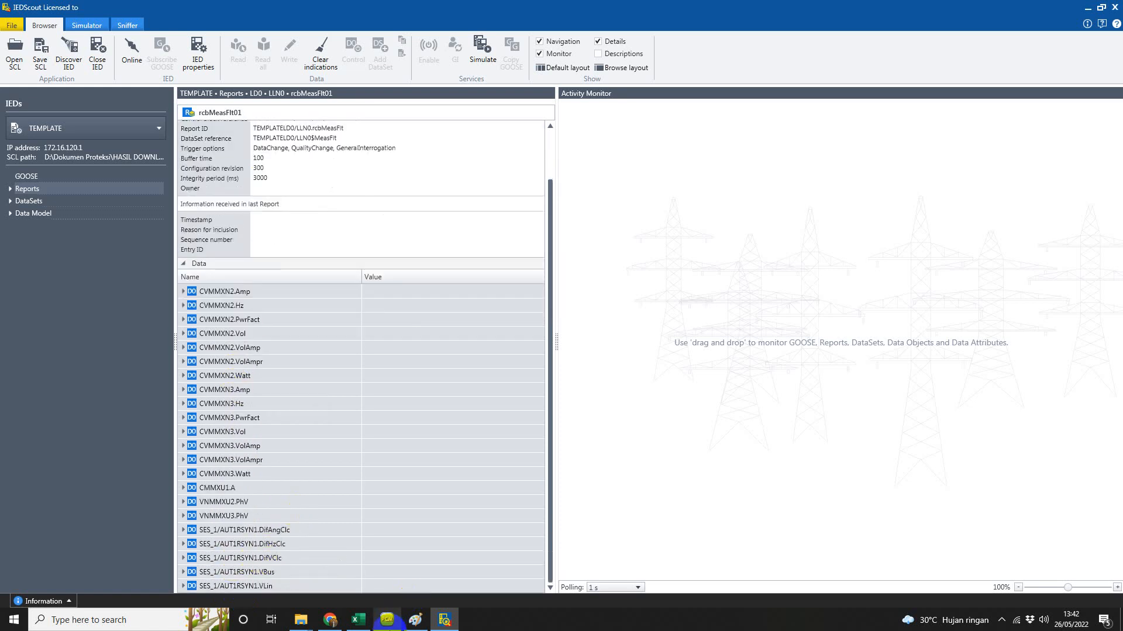
# In PCM600, open the MeasFlt data set and highlight its data set entries for review.
pyautogui.click(386, 620)
pyautogui.click(372, 116)
pyautogui.doubleClick(372, 115)
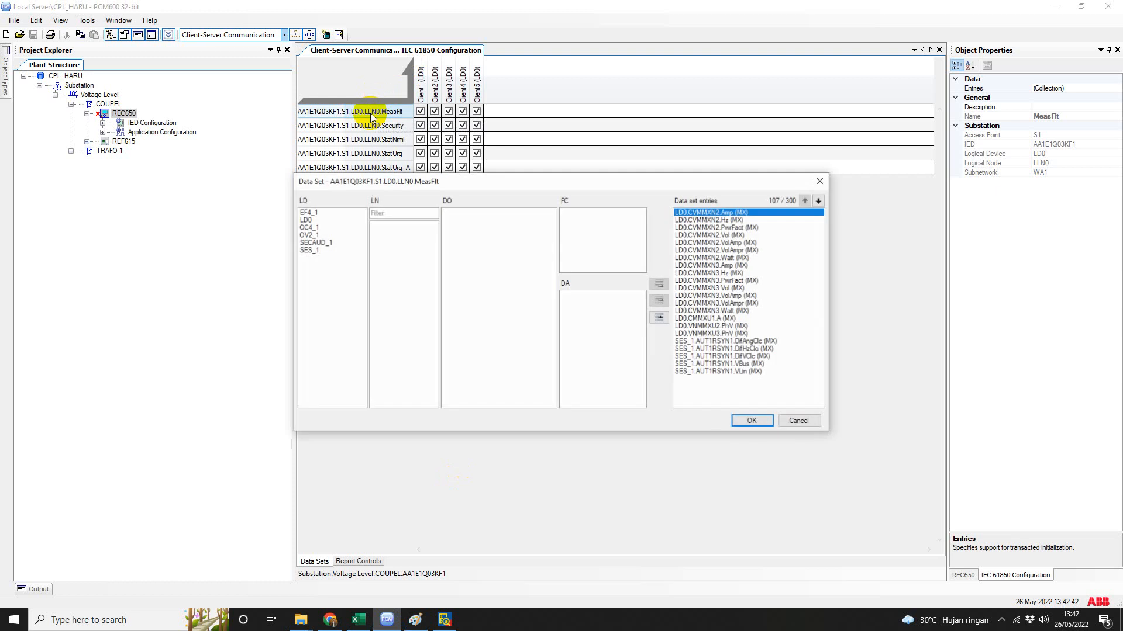
pyautogui.moveTo(712, 389); pyautogui.dragTo(700, 216)
pyautogui.moveTo(700, 389); pyautogui.dragTo(687, 213)
# Compare rcbMeasFlt01's data objects in IEDScout with the MeasFlt entries in PCM600, selecting the last and the first entry.
pyautogui.click(452, 619)
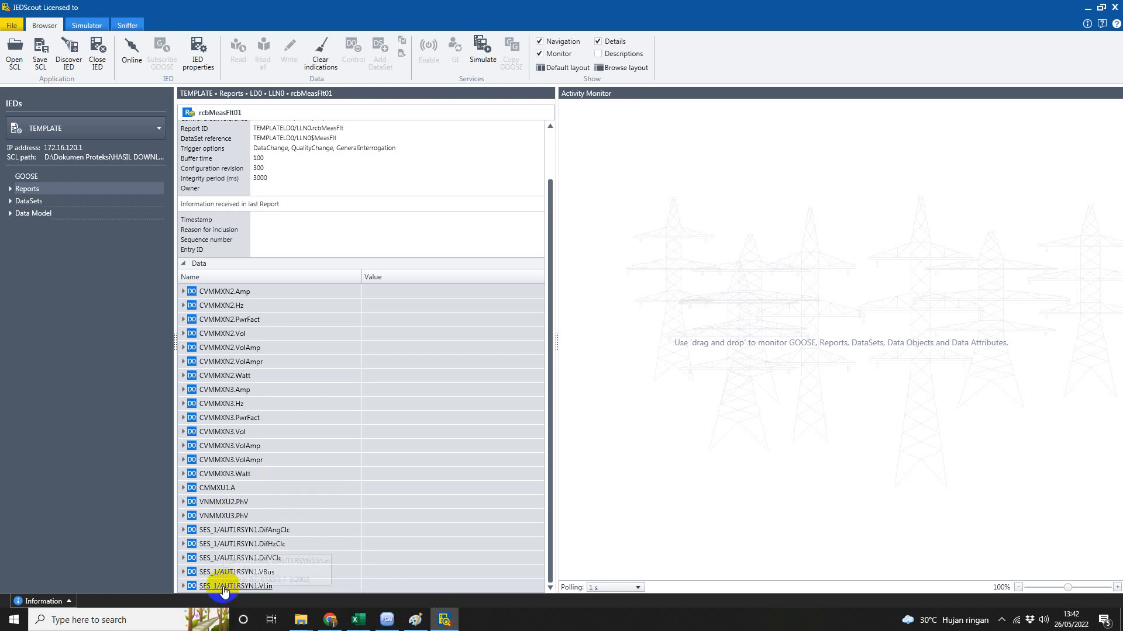
pyautogui.scroll(2, 260, 421)
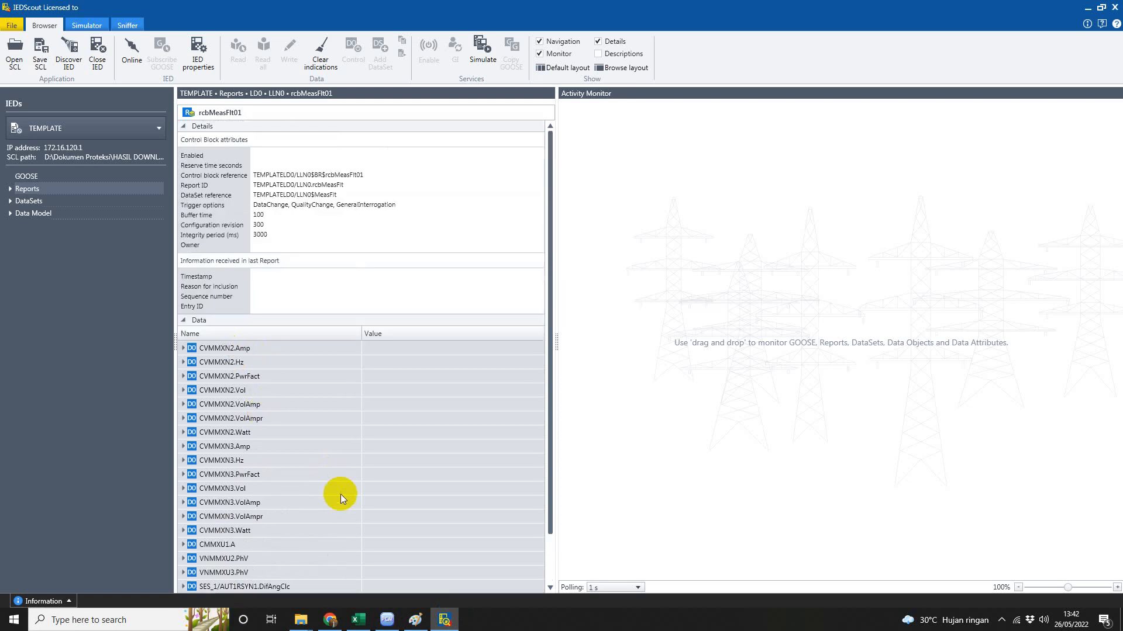
pyautogui.click(396, 623)
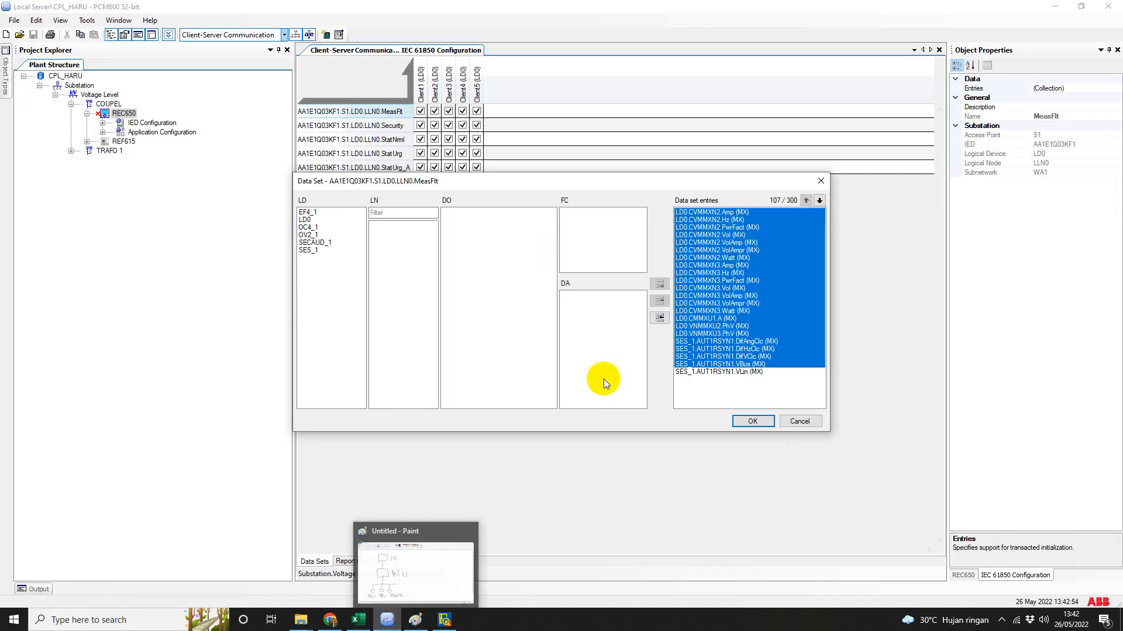
pyautogui.click(749, 374)
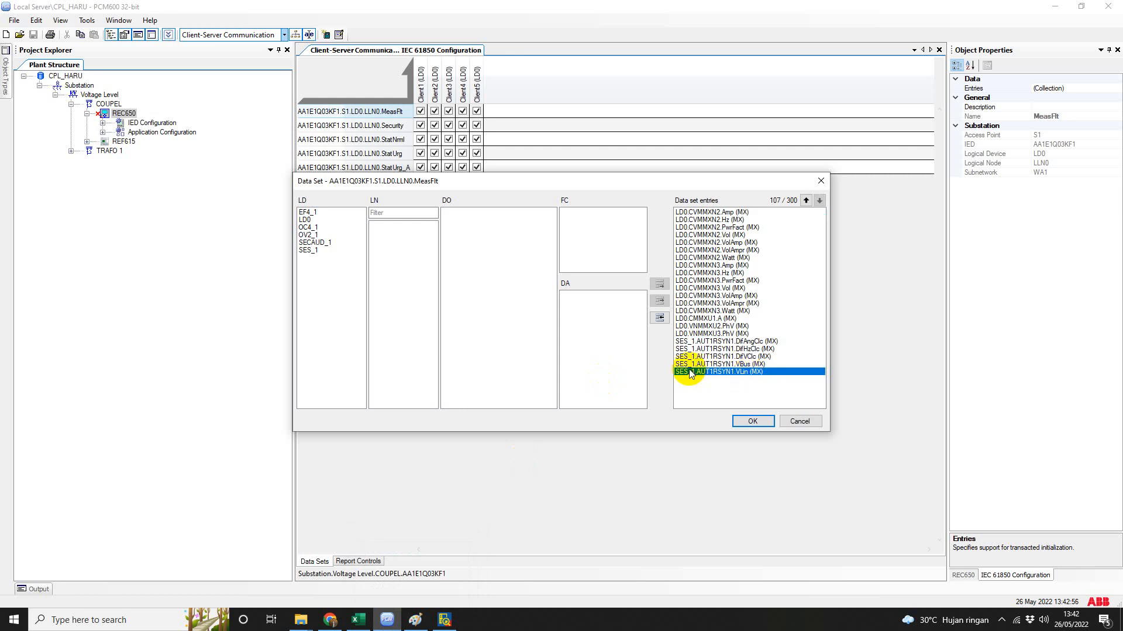
pyautogui.click(702, 213)
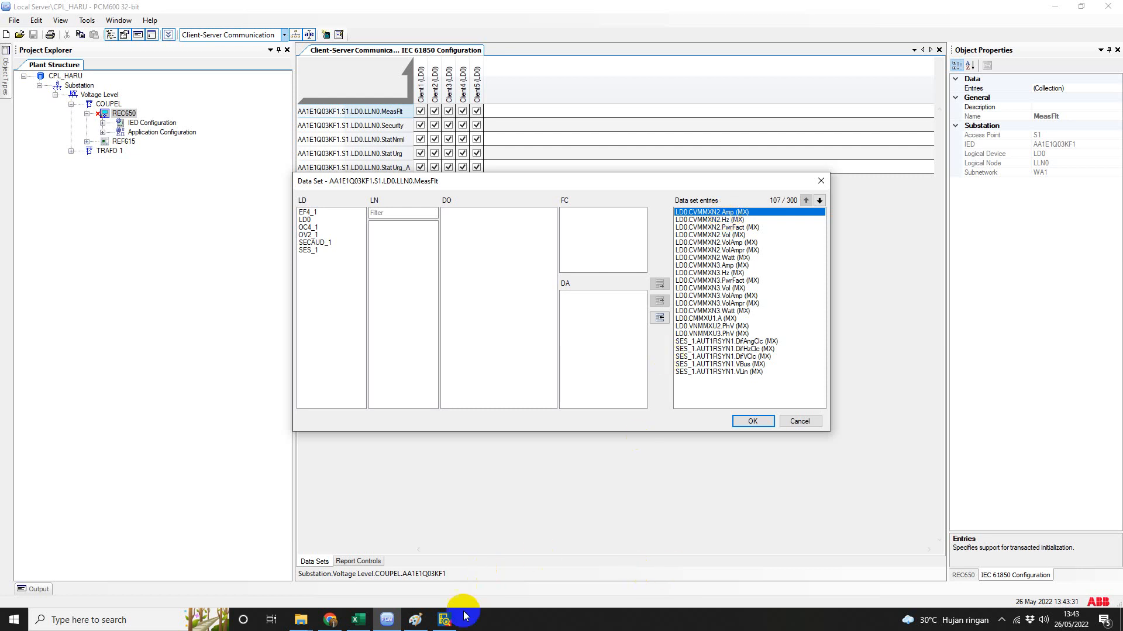
# In IEDScout, view the TEMPLATE IED's data set list and its report list.
pyautogui.click(444, 620)
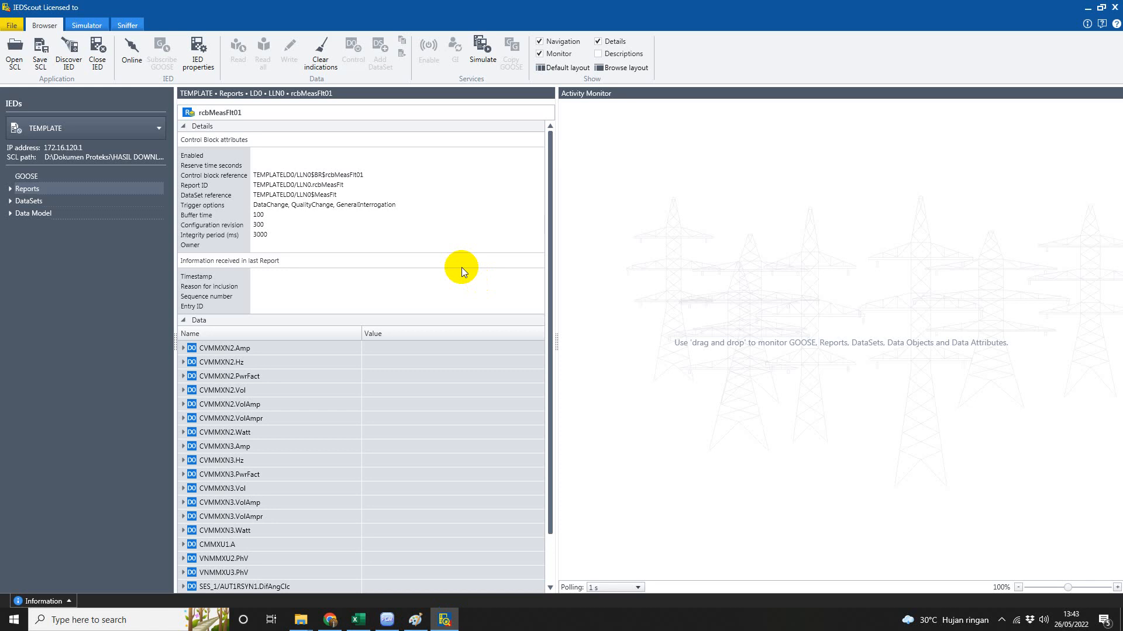
pyautogui.click(44, 202)
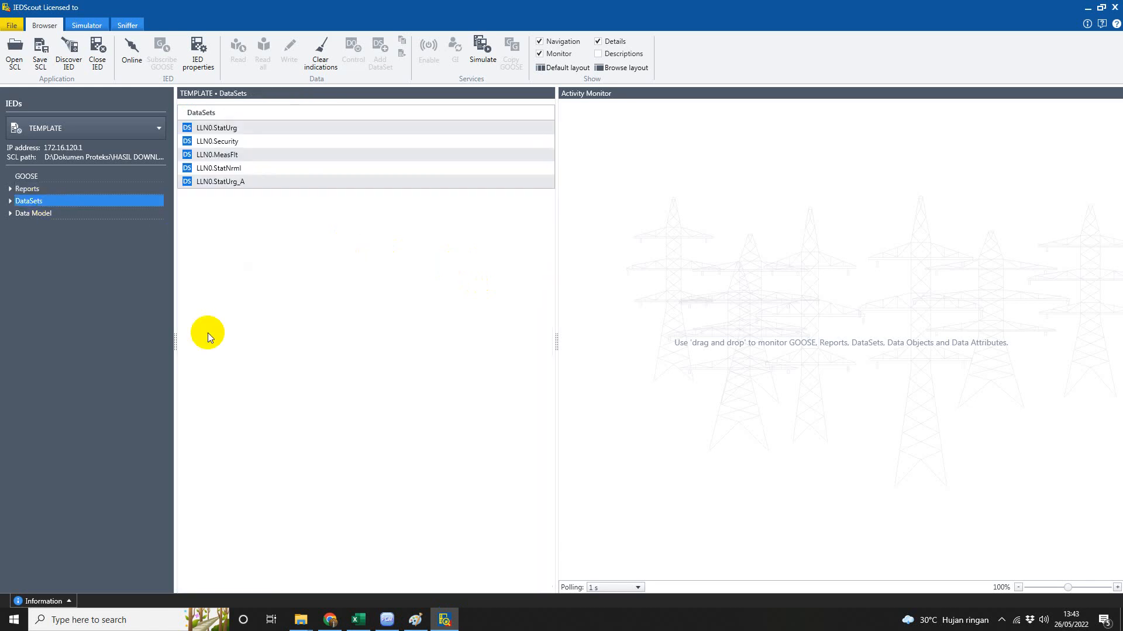
pyautogui.press('Up')
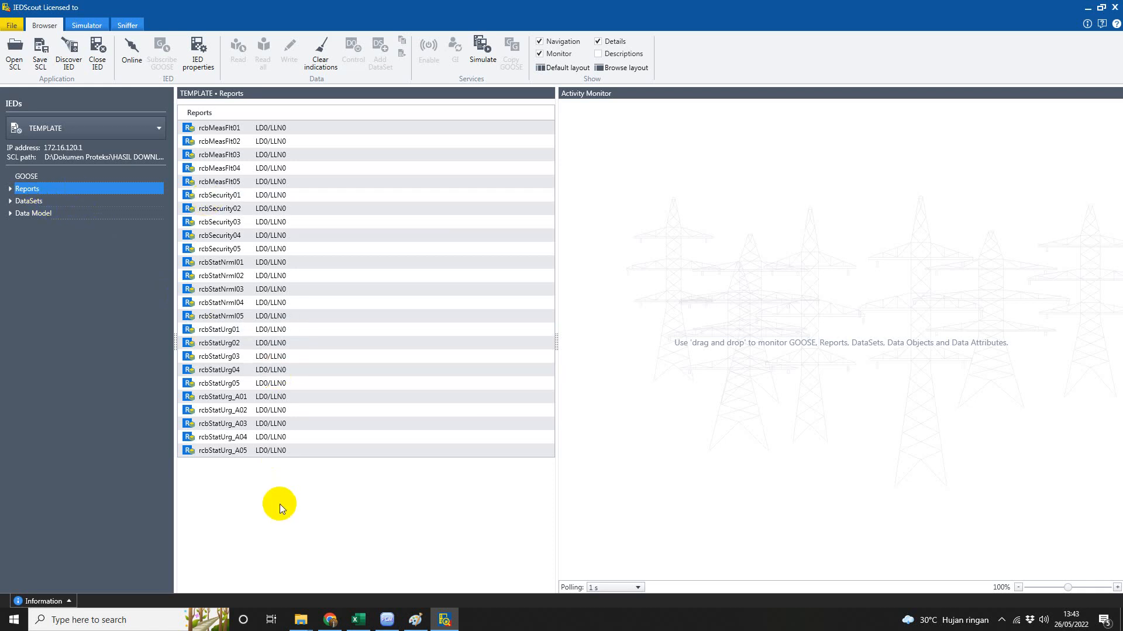
# Switch to PCM600 and close the MeasFlt data set without saving changes.
pyautogui.click(386, 621)
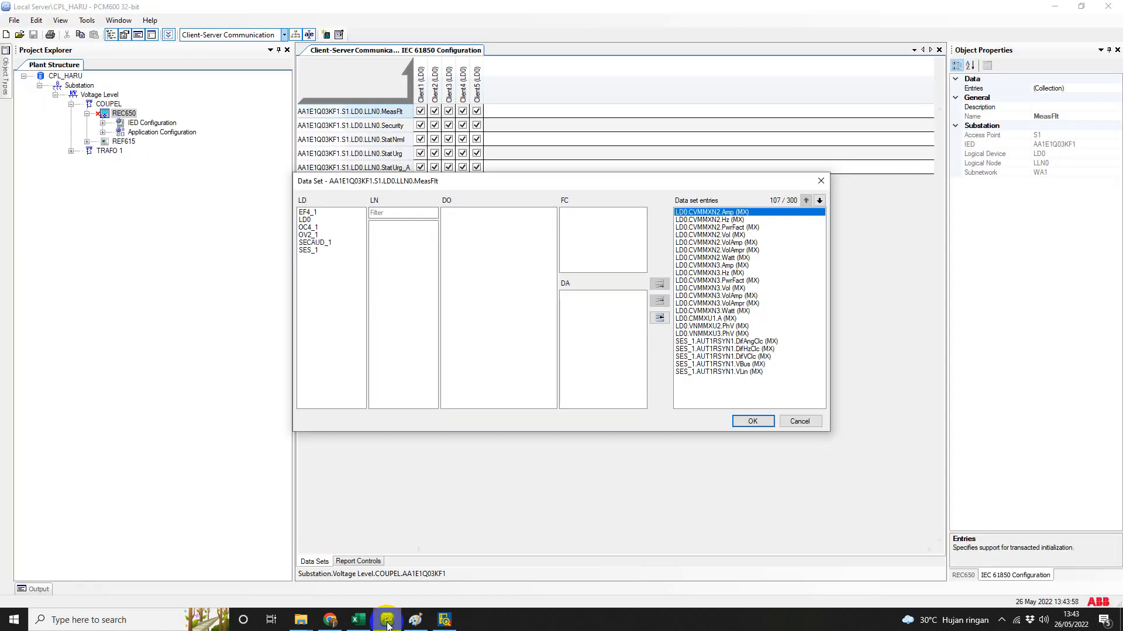
pyautogui.click(798, 420)
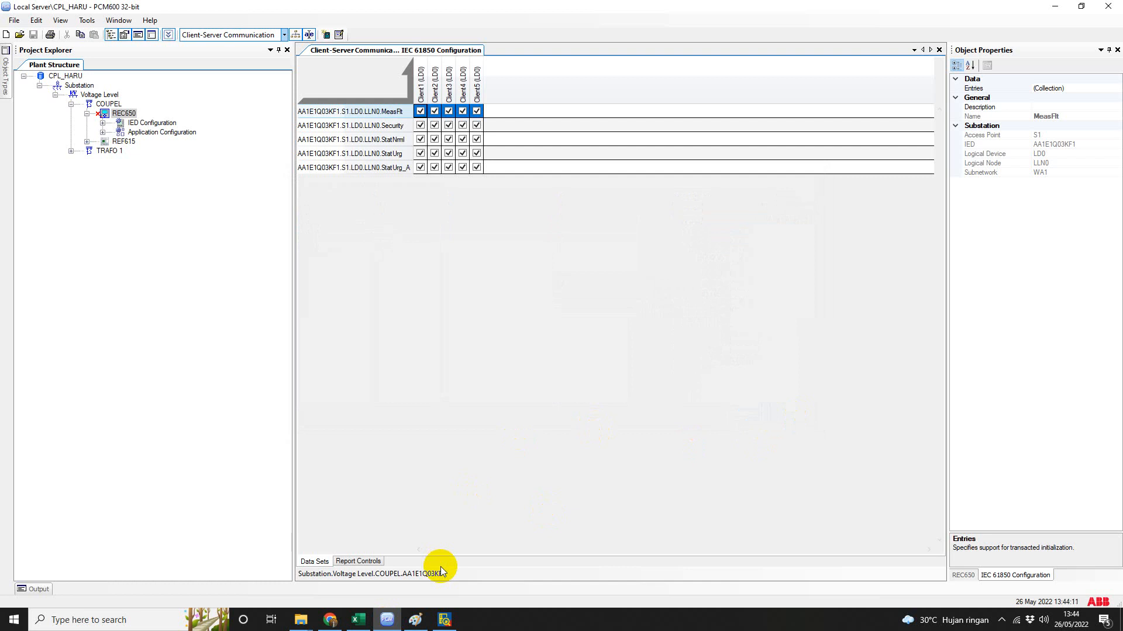
# In the TIP BAY COUPLE HARU_25.xlsx workbook in Excel, review the bus coupler signal designations from row 26 up to the measurements at the start.
pyautogui.click(387, 619)
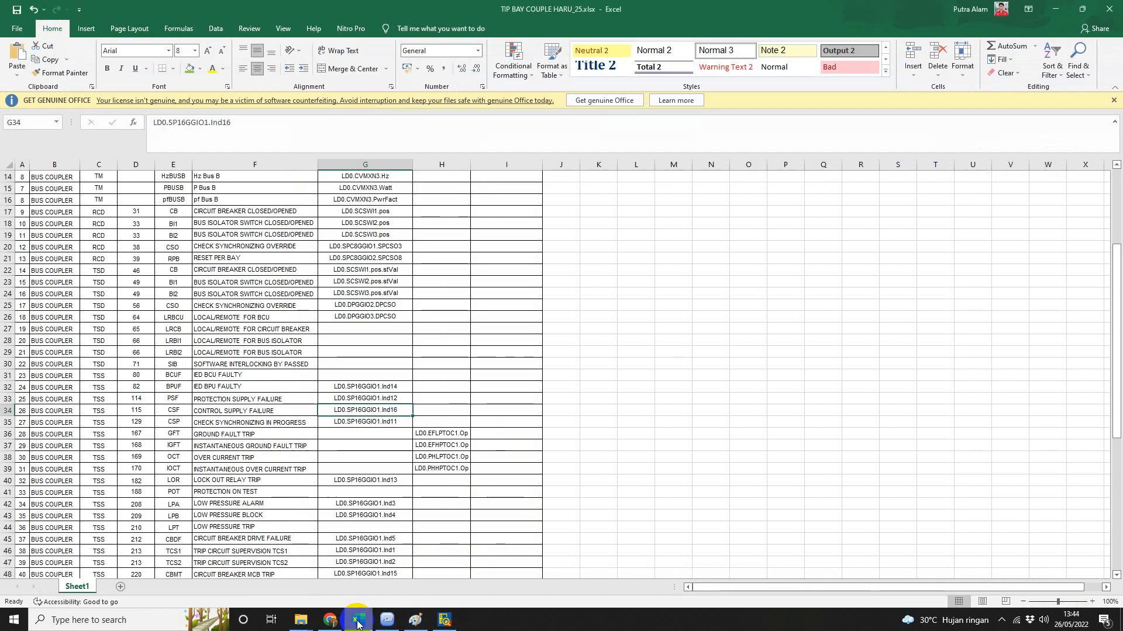
pyautogui.click(234, 326)
pyautogui.press('Up')
pyautogui.press('Up')
pyautogui.press('Up')
pyautogui.press('Up')
pyautogui.press('Up')
pyautogui.press('Up')
pyautogui.press('Up')
pyautogui.press('Up')
pyautogui.press('Up')
pyautogui.press('Up')
pyautogui.press('Up')
pyautogui.press('Up')
pyautogui.press('Up')
pyautogui.press('Up')
pyautogui.press('Up')
pyautogui.press('Up')
pyautogui.press('Up')
pyautogui.press('Up')
pyautogui.press('Up')
pyautogui.press('Up')
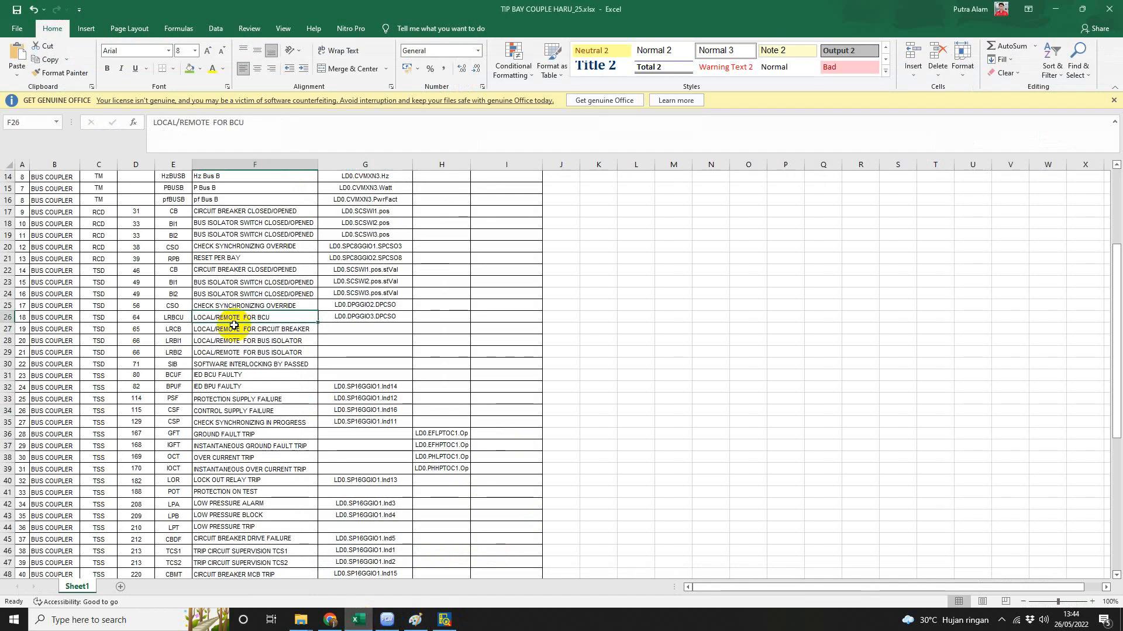
pyautogui.press('Down')
pyautogui.press('Down')
pyautogui.press('Down')
pyautogui.press('Down')
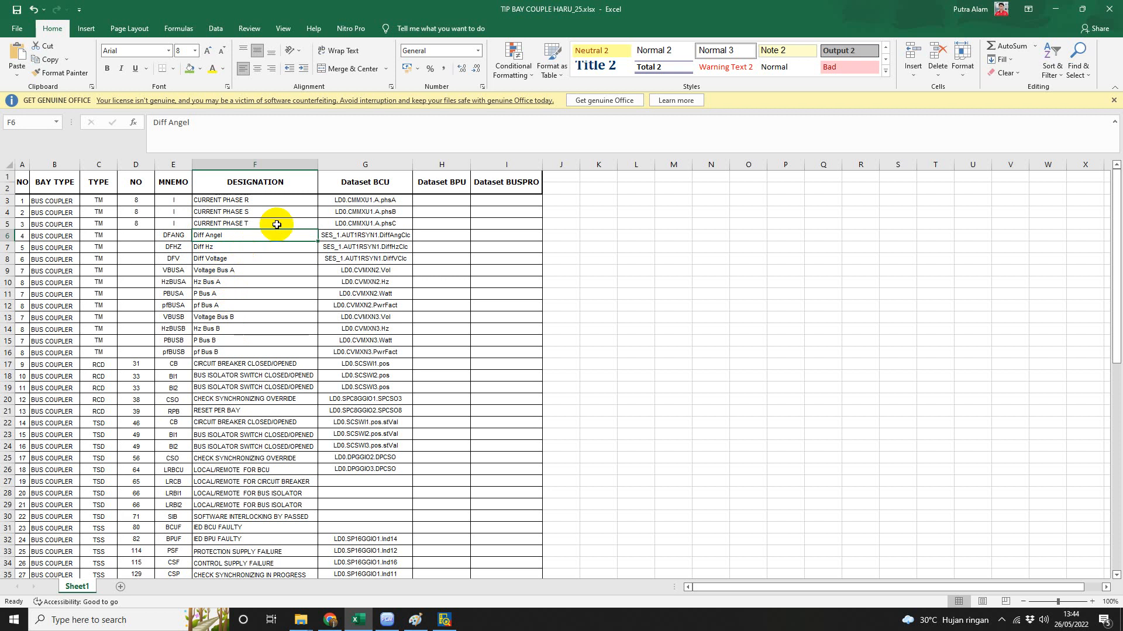
# Examine the mnemonics and designations of the Diff Angel, Diff Hz and Diff Voltage signals in rows 6 to 8.
pyautogui.click(169, 237)
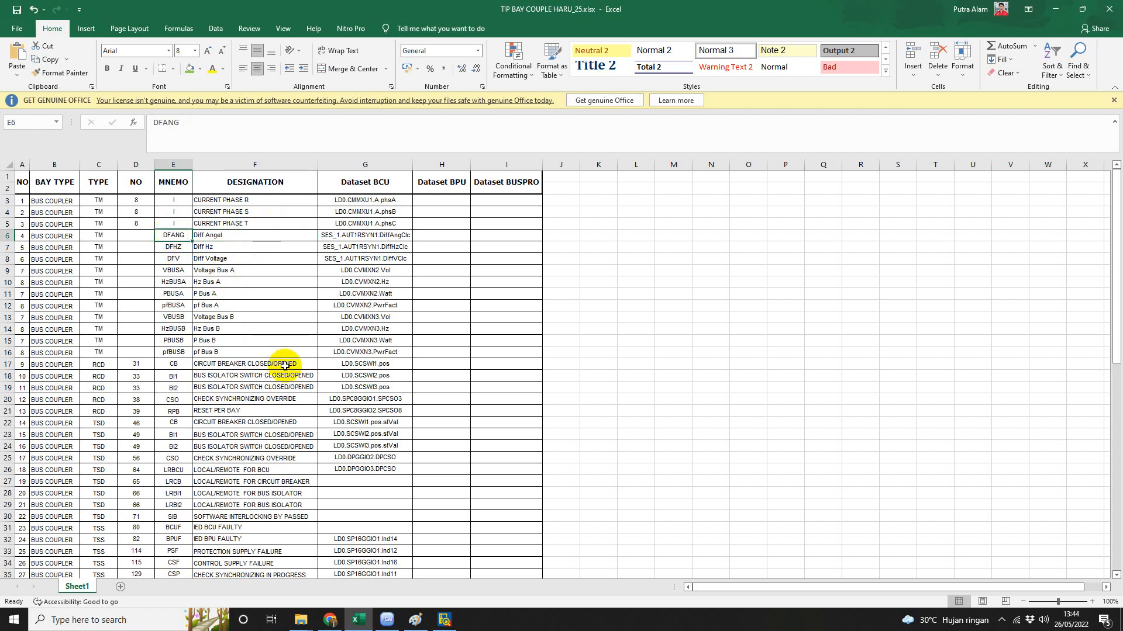
pyautogui.press('Right')
pyautogui.press('Left')
pyautogui.press('Right')
pyautogui.press('Left')
pyautogui.press('Right')
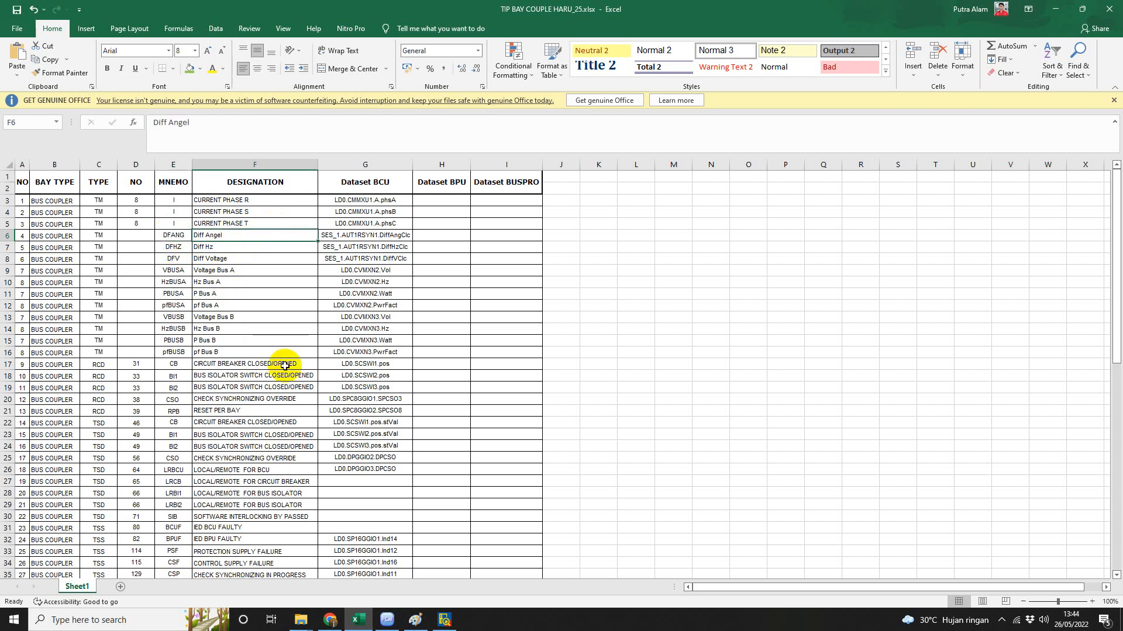
pyautogui.press('Down')
pyautogui.press('Down')
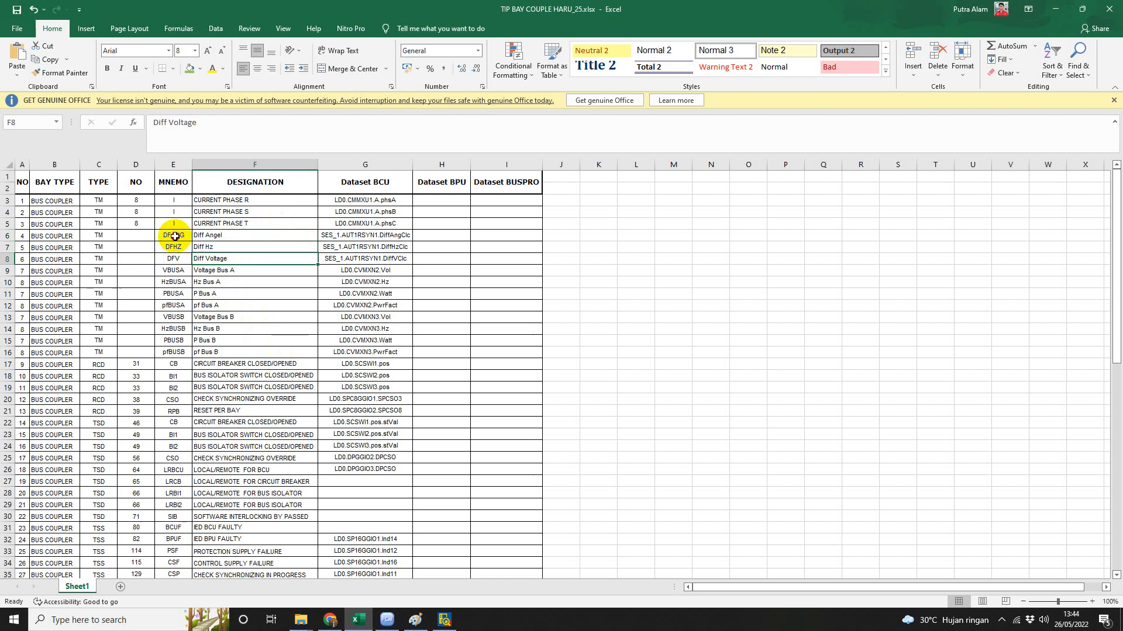
pyautogui.moveTo(170, 236); pyautogui.dragTo(206, 265)
pyautogui.click(205, 260)
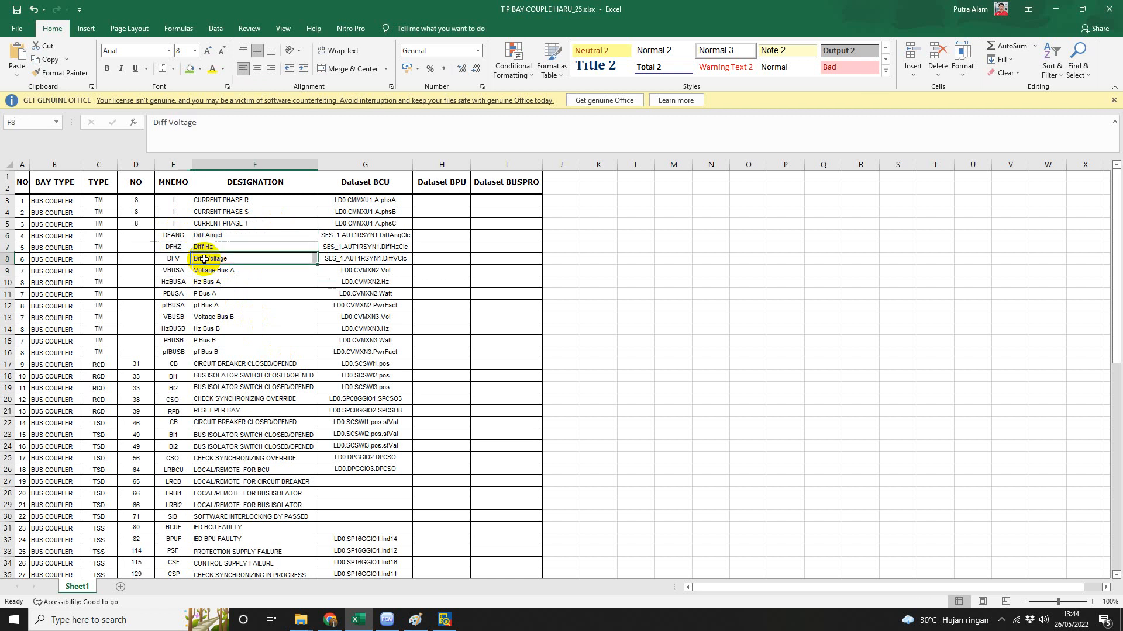
# Review the Bus A and Bus B measurement designations from Voltage Bus A to Hz Bus B.
pyautogui.press('Down')
pyautogui.press('Up')
pyautogui.press('Down')
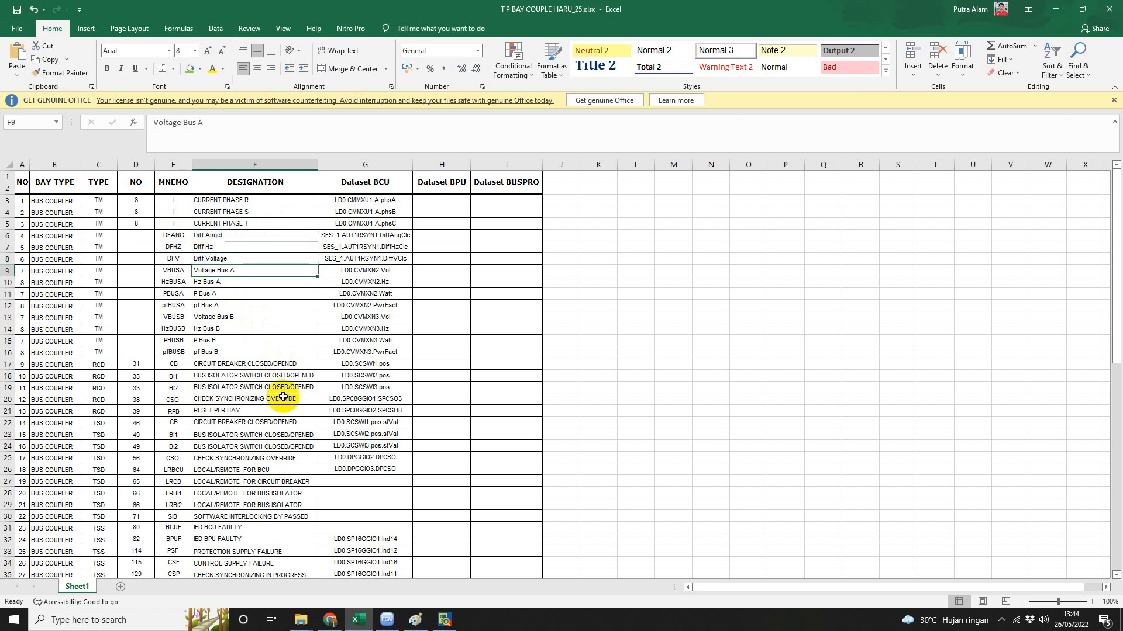
pyautogui.press('Down')
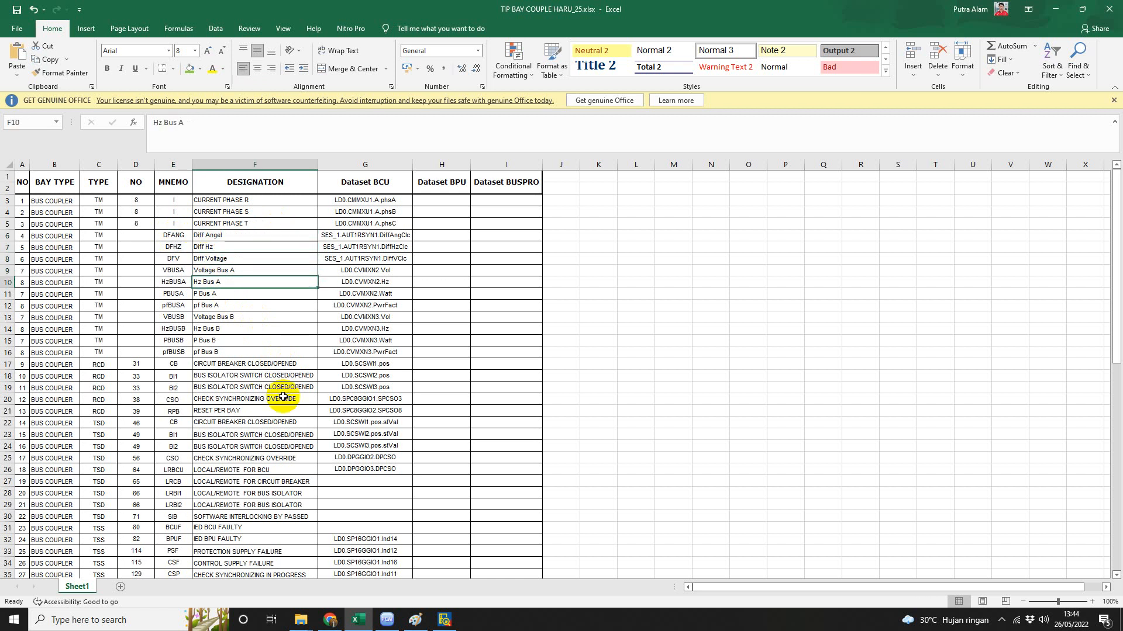
pyautogui.press('Down')
pyautogui.press('Down')
pyautogui.press('Down')
pyautogui.press('Down')
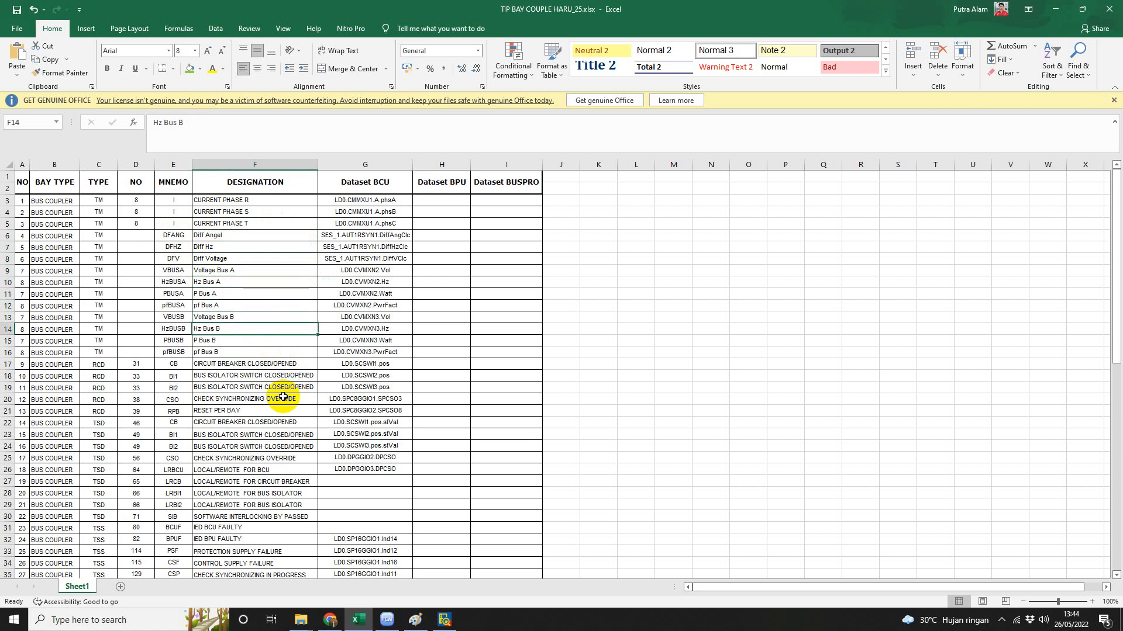
pyautogui.press('Up')
pyautogui.press('Down')
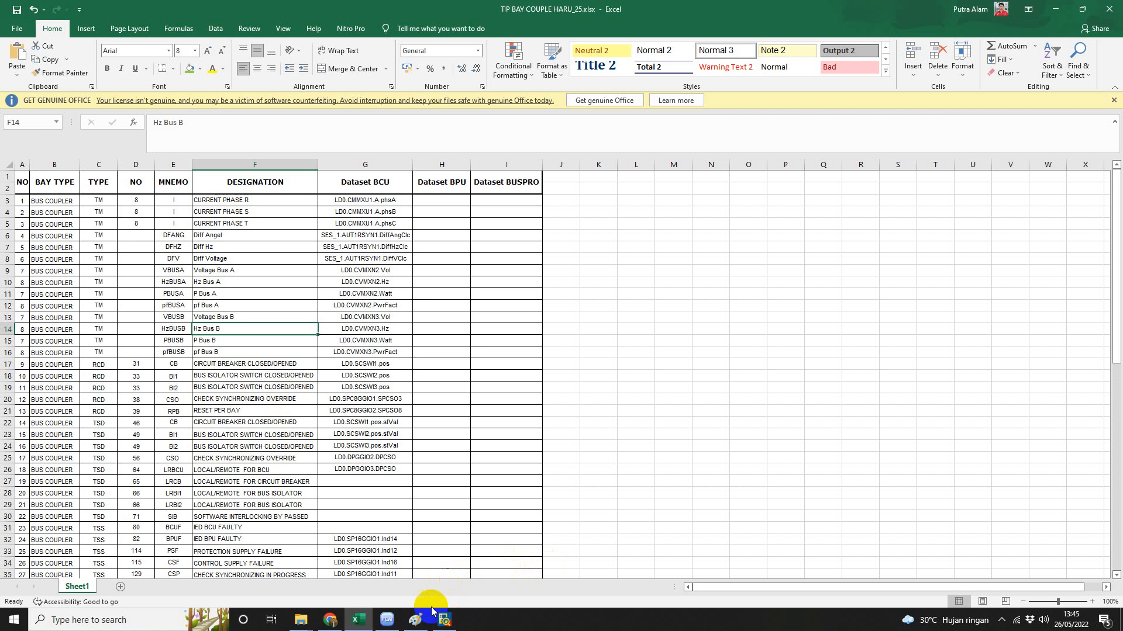
# In PCM600, compare the client-server data sets of the whole COUPEL bay with those of the REC650 alone.
pyautogui.click(387, 621)
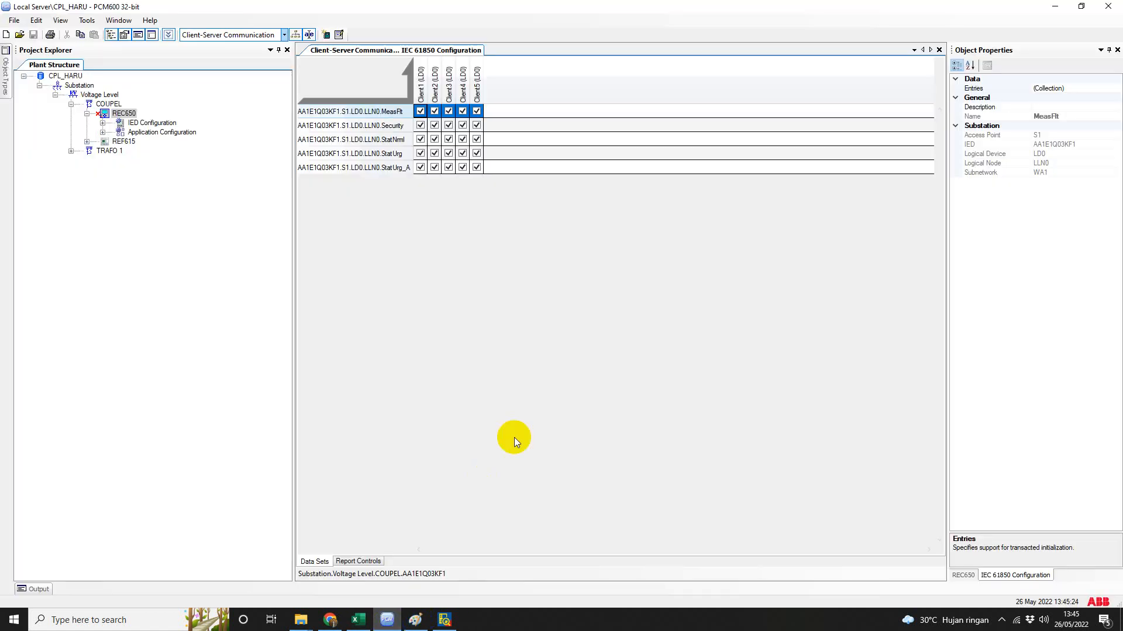
pyautogui.click(532, 398)
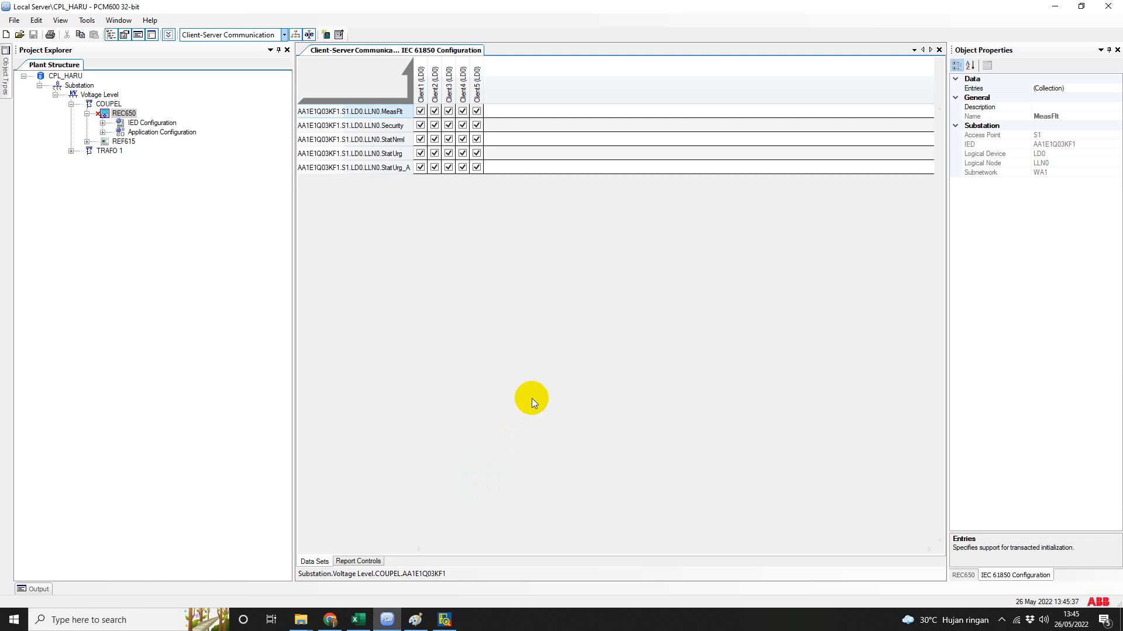
pyautogui.click(120, 112)
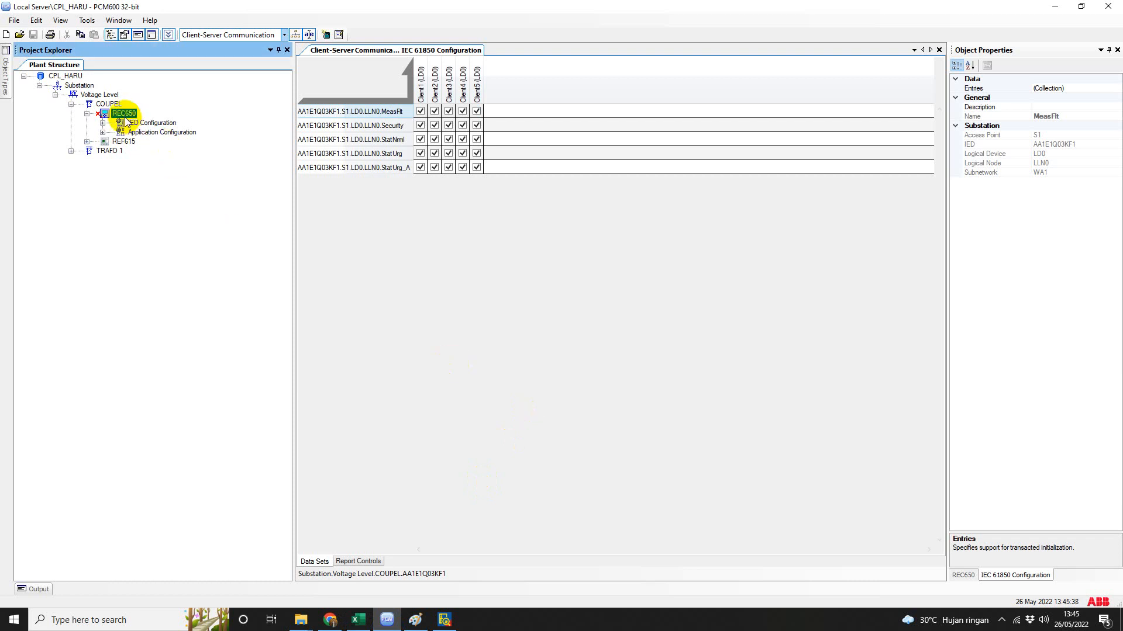
pyautogui.press('Escape')
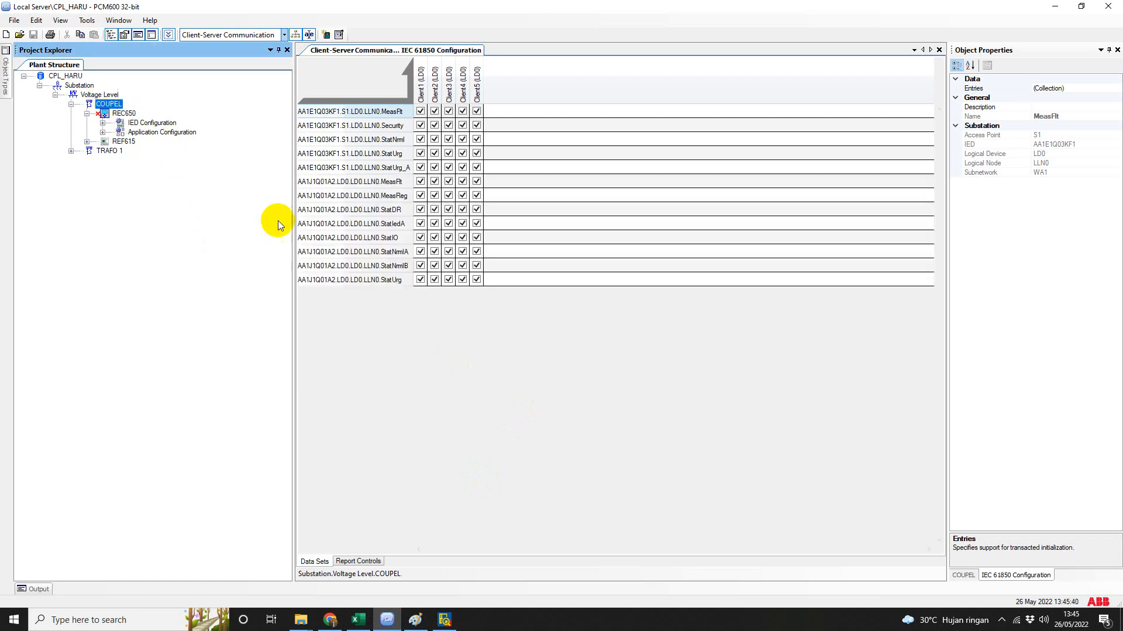
pyautogui.press('Down')
pyautogui.press('Up')
pyautogui.press('Up')
pyautogui.press('Down')
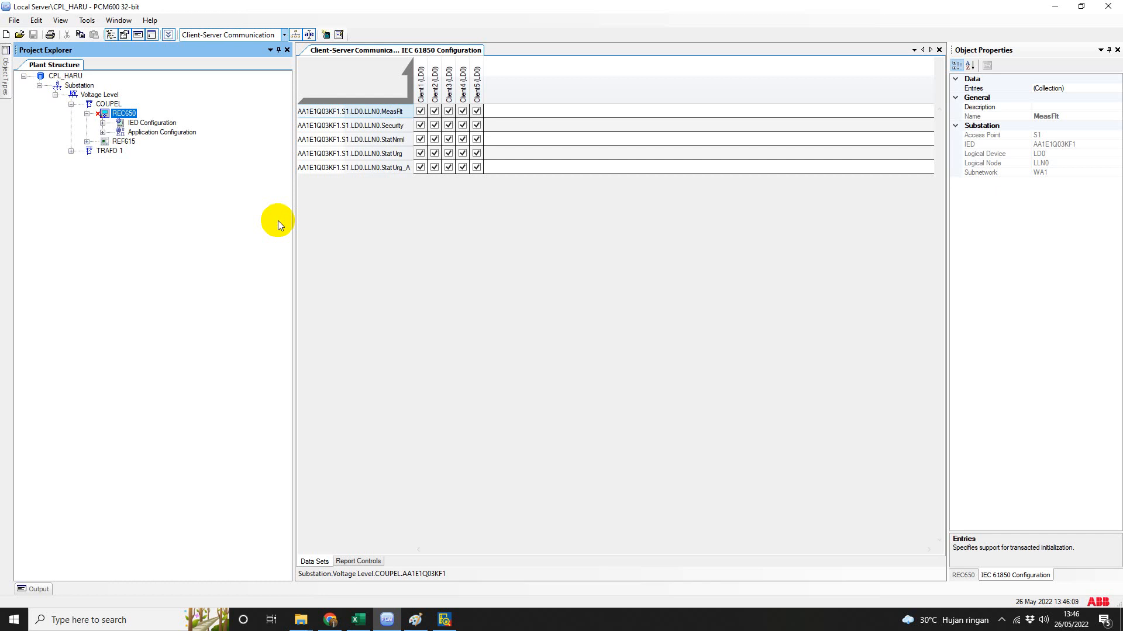
# Return to the signal list in Excel and review it from row 28 down past the last BUS PRO signal.
pyautogui.click(502, 624)
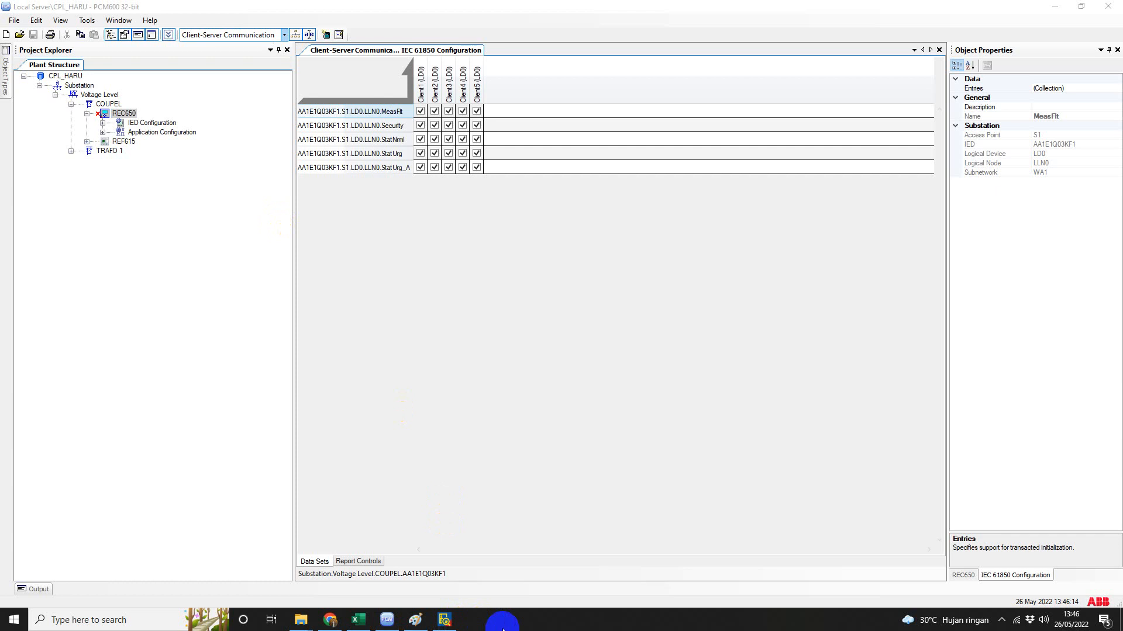
pyautogui.click(385, 621)
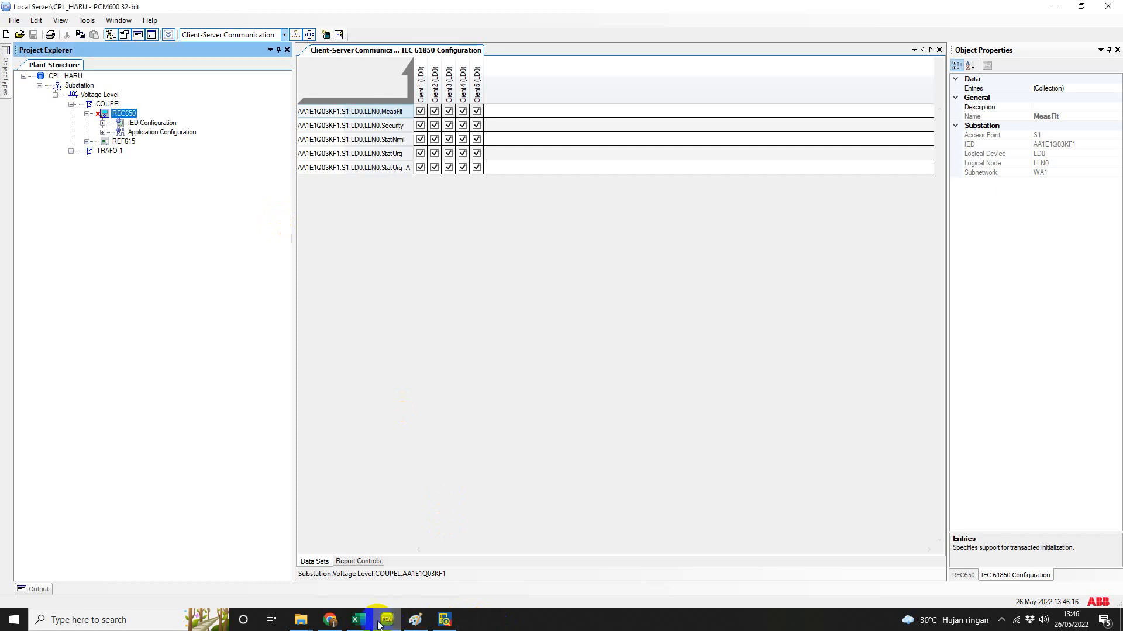
pyautogui.click(358, 621)
pyautogui.click(441, 494)
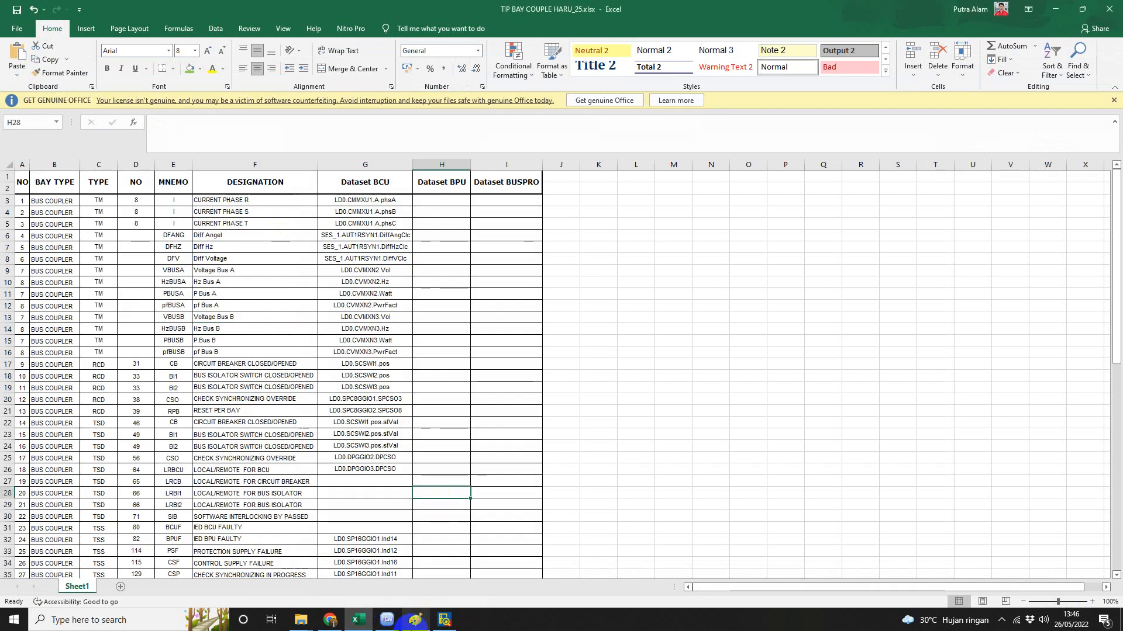
pyautogui.press('Left')
pyautogui.press('Left')
pyautogui.press('Left')
pyautogui.press('Left')
pyautogui.press('Down')
pyautogui.press('Down')
pyautogui.press('Down')
pyautogui.press('Down')
pyautogui.press('Down')
pyautogui.press('Down')
pyautogui.press('Down')
pyautogui.press('Down')
pyautogui.press('Down')
pyautogui.press('Down')
pyautogui.press('Down')
pyautogui.press('Down')
pyautogui.press('Down')
pyautogui.press('Down')
pyautogui.press('Down')
pyautogui.press('Down')
pyautogui.press('Down')
pyautogui.press('Down')
pyautogui.press('Down')
pyautogui.press('Down')
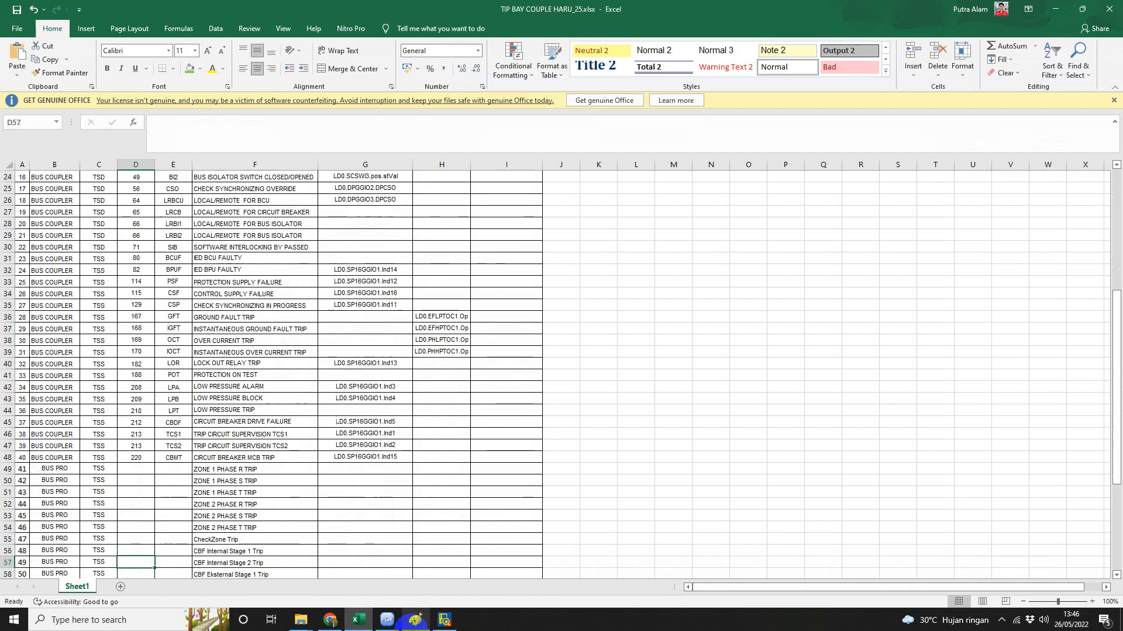
pyautogui.press('Down')
pyautogui.press('Down')
pyautogui.press('Down')
pyautogui.press('Down')
pyautogui.press('Down')
pyautogui.press('Down')
pyautogui.press('Down')
pyautogui.press('Down')
pyautogui.press('Down')
pyautogui.press('Down')
pyautogui.press('Down')
pyautogui.press('Down')
pyautogui.press('Down')
pyautogui.press('Down')
pyautogui.press('Down')
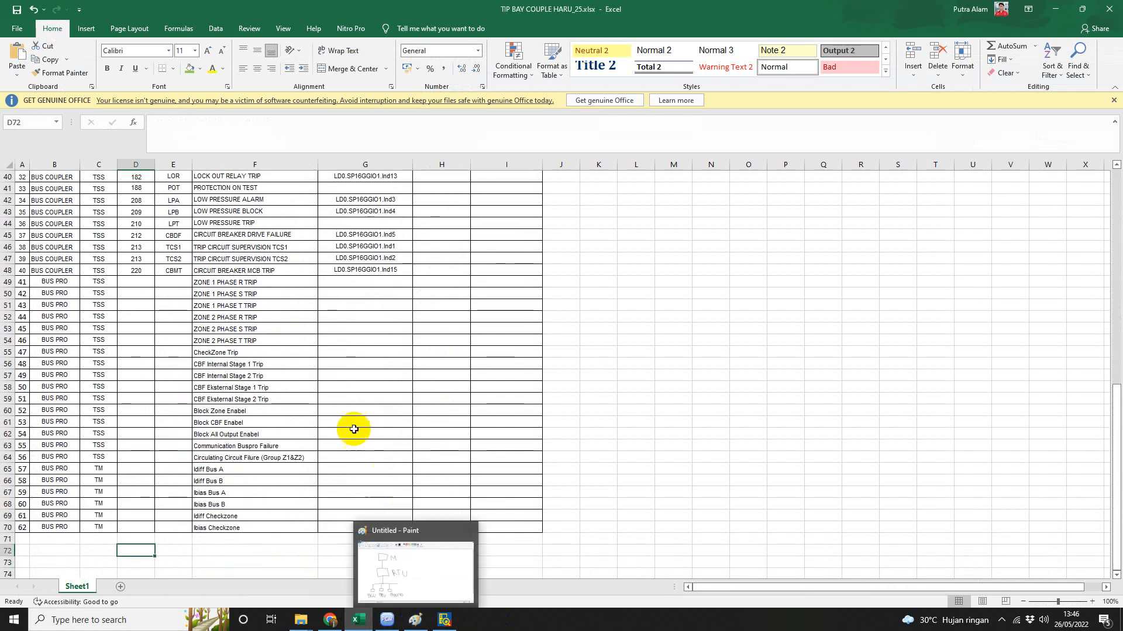
# Examine the BUS PRO designations from ZONE 1 PHASE R TRIP onward and the cells across the Block All Output Enabel row.
pyautogui.moveTo(227, 284); pyautogui.dragTo(281, 518)
pyautogui.click(339, 433)
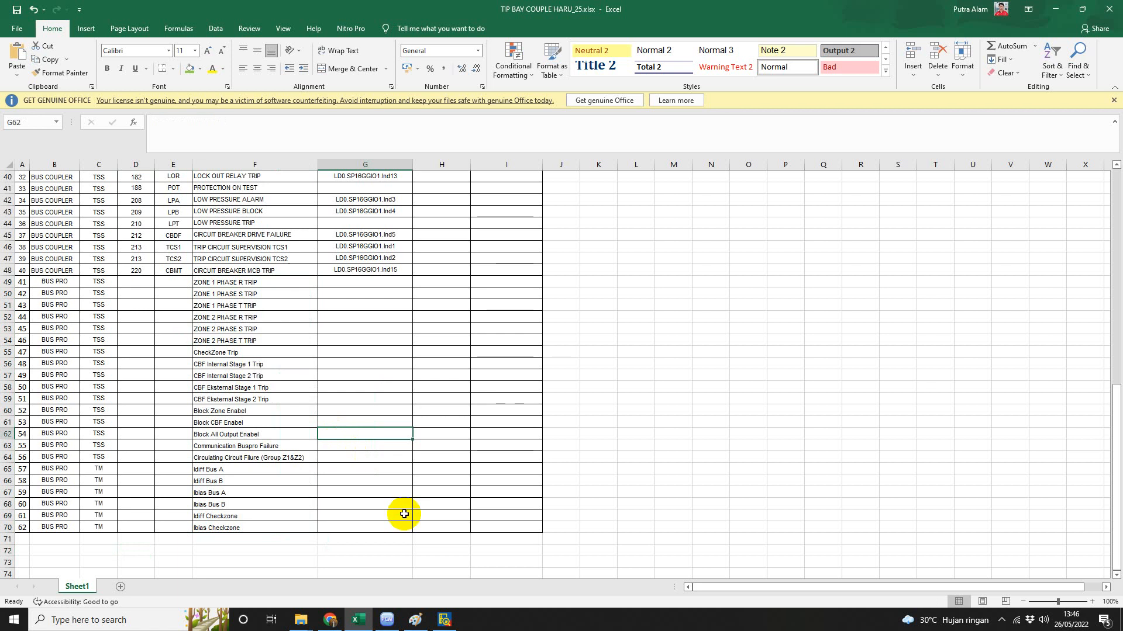
pyautogui.press('Right')
pyautogui.press('Left')
pyautogui.press('Left')
pyautogui.press('Left')
pyautogui.press('Left')
pyautogui.press('Left')
pyautogui.press('Left')
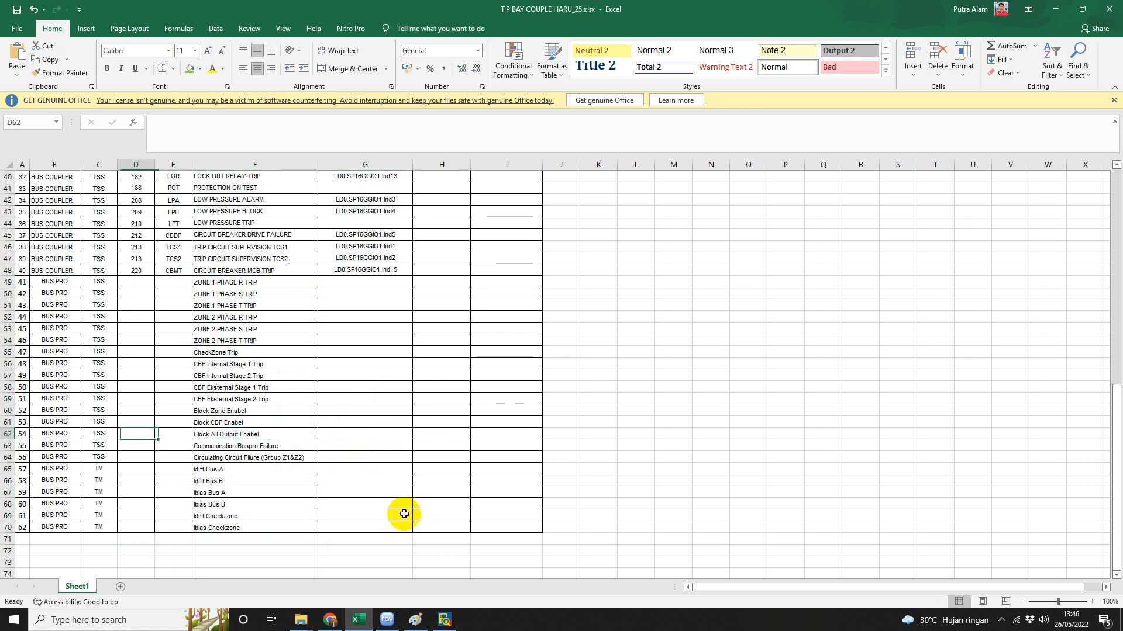
pyautogui.press('Right')
pyautogui.press('Right')
pyautogui.press('Right')
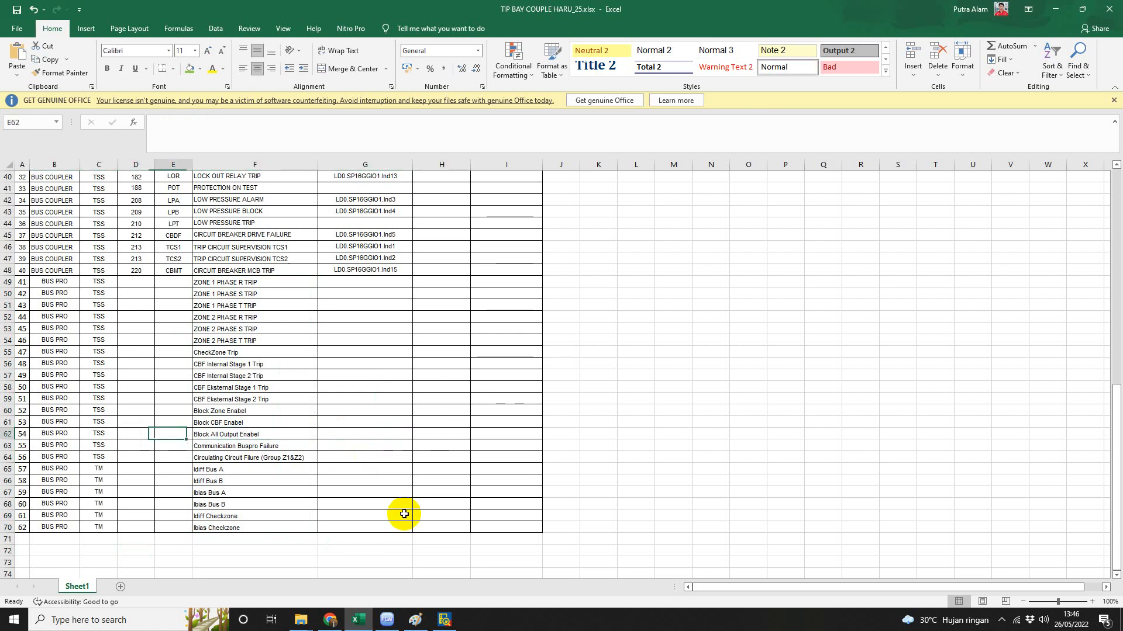
pyautogui.press('Left')
pyautogui.press('Left')
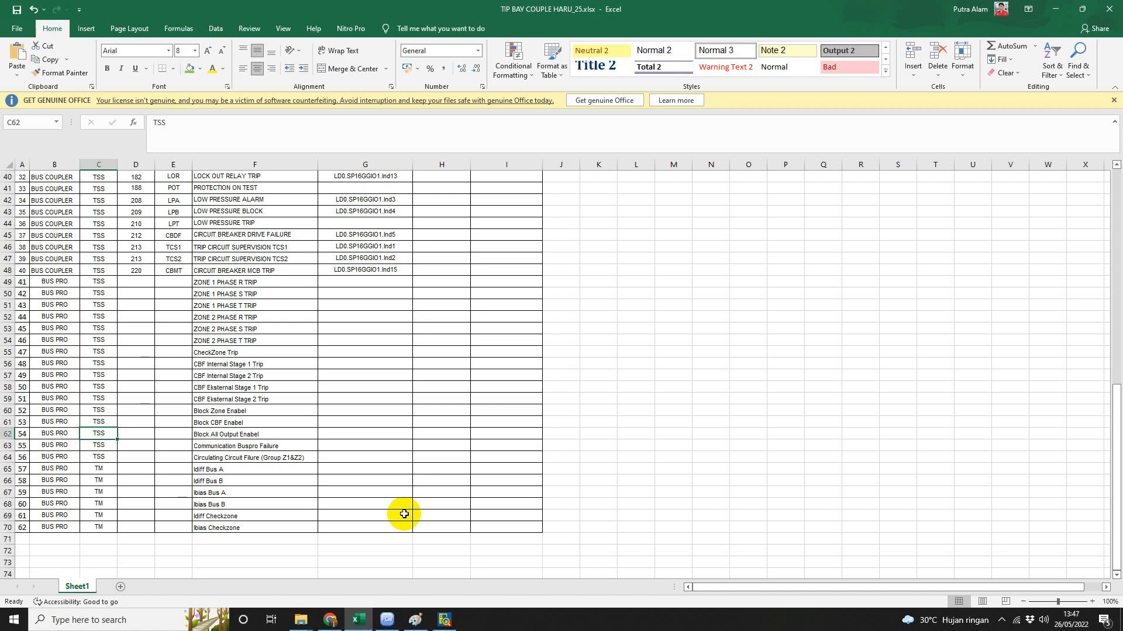
pyautogui.scroll(13, 404, 514)
pyautogui.scroll(-20, 404, 514)
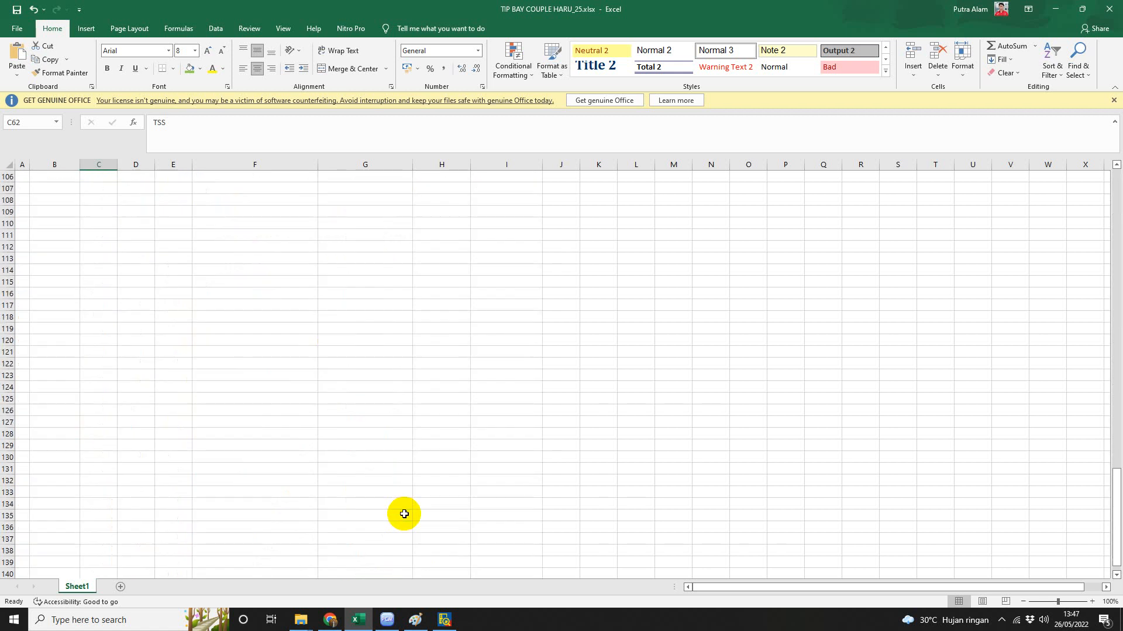
pyautogui.scroll(20, 404, 514)
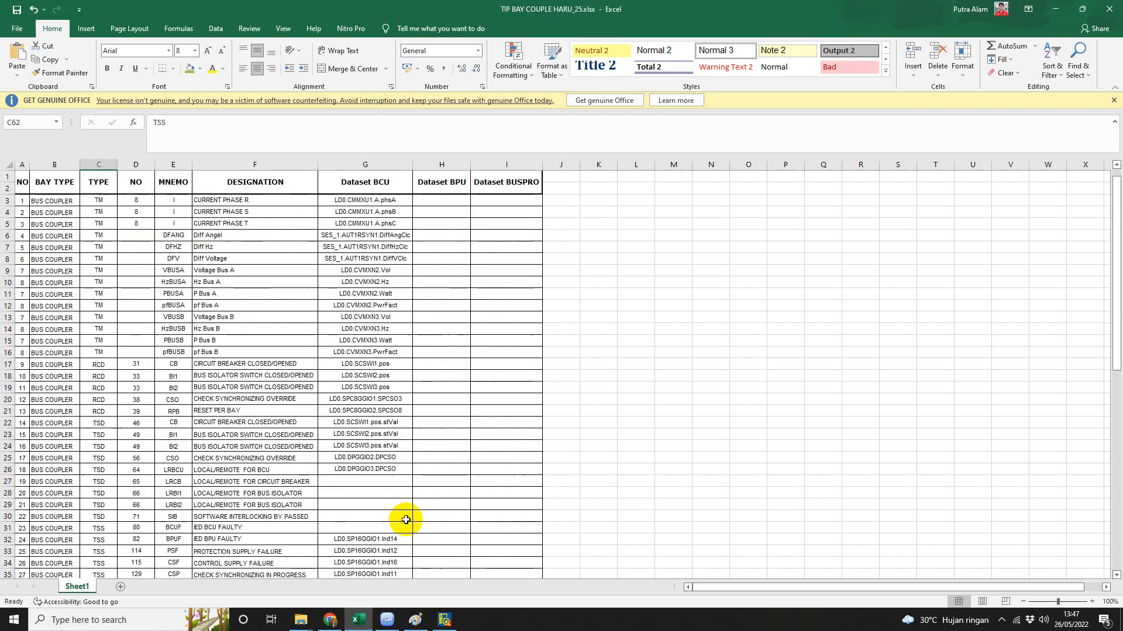
pyautogui.click(418, 386)
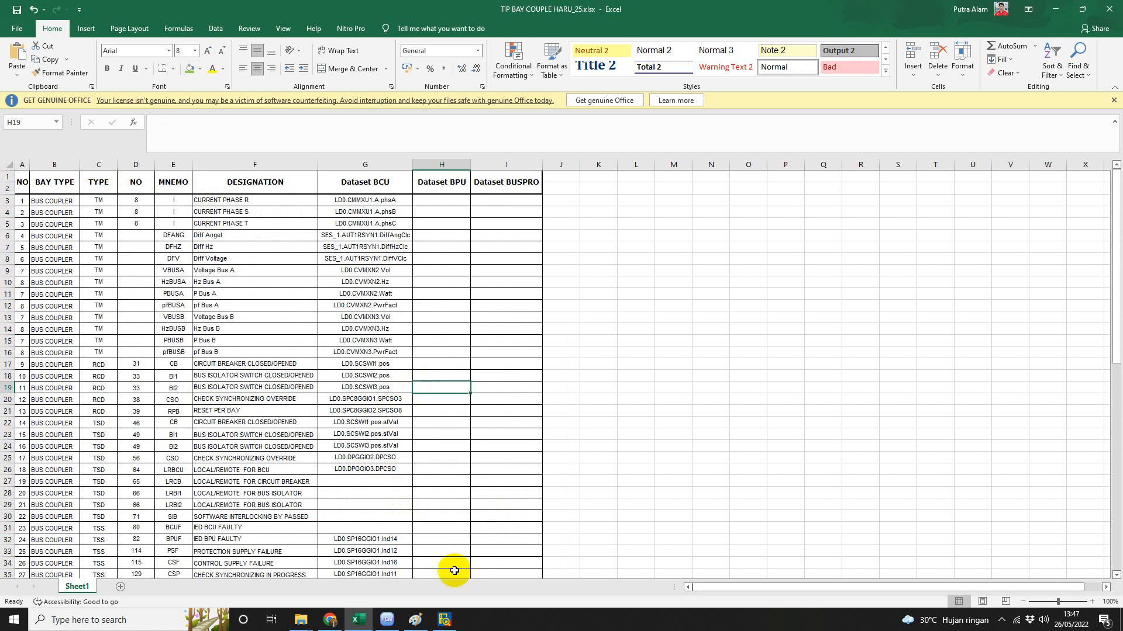
pyautogui.click(1002, 621)
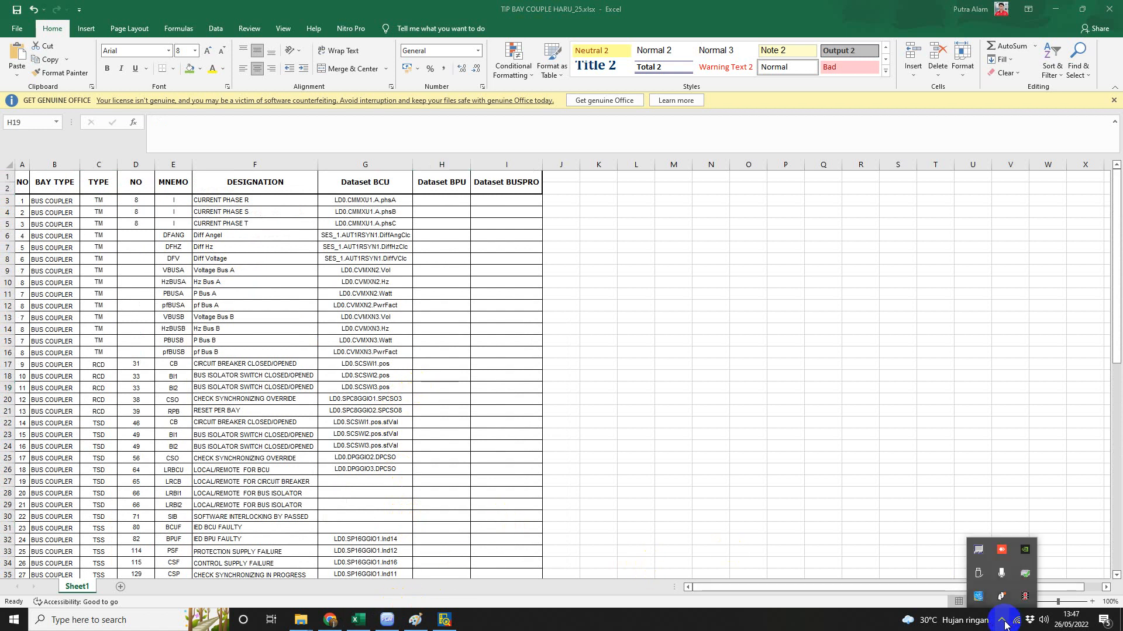
pyautogui.click(804, 622)
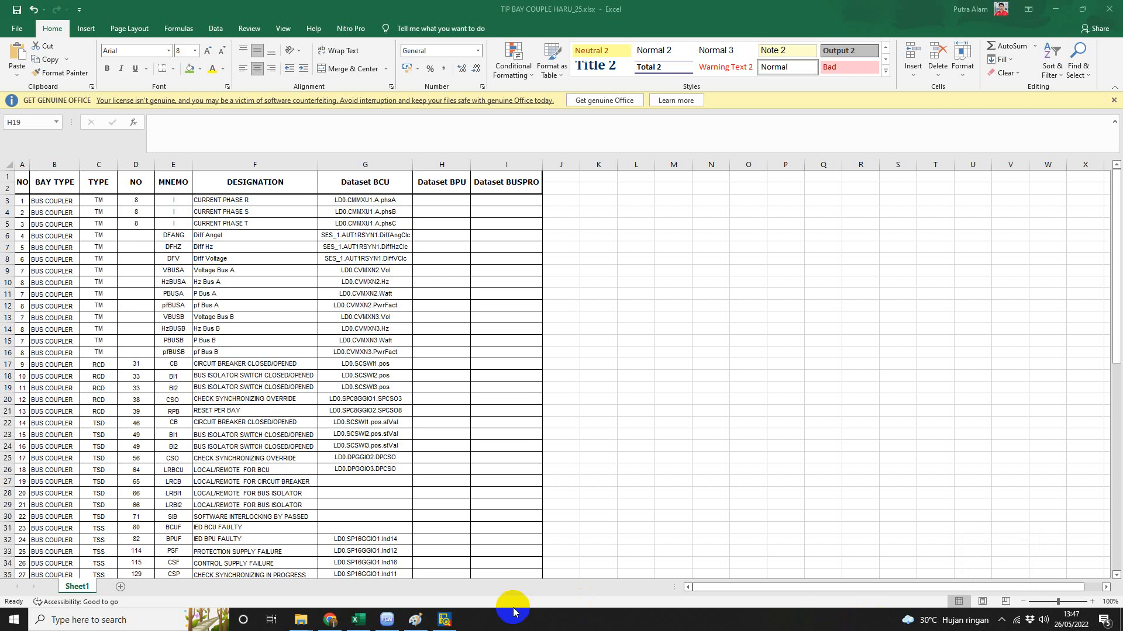
pyautogui.click(449, 619)
pyautogui.click(387, 620)
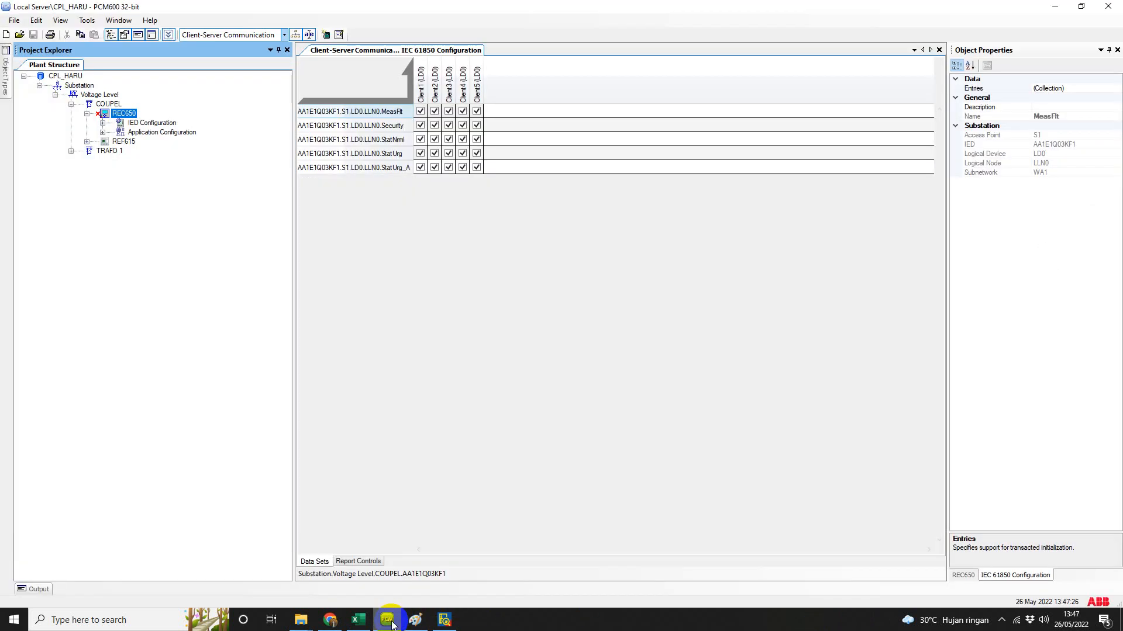
pyautogui.click(1002, 621)
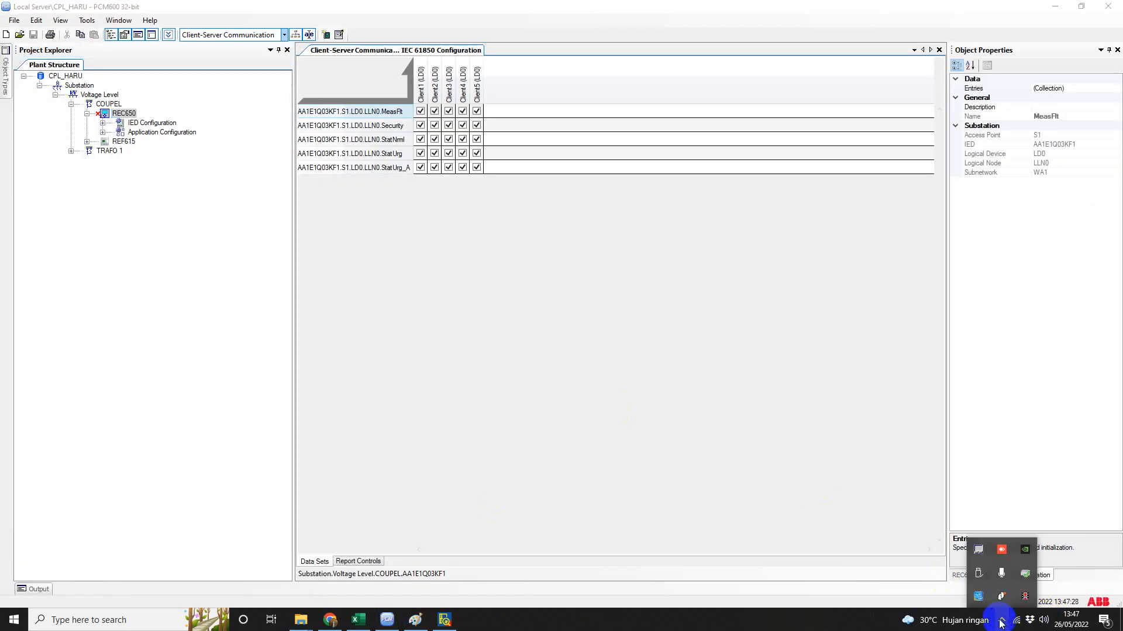